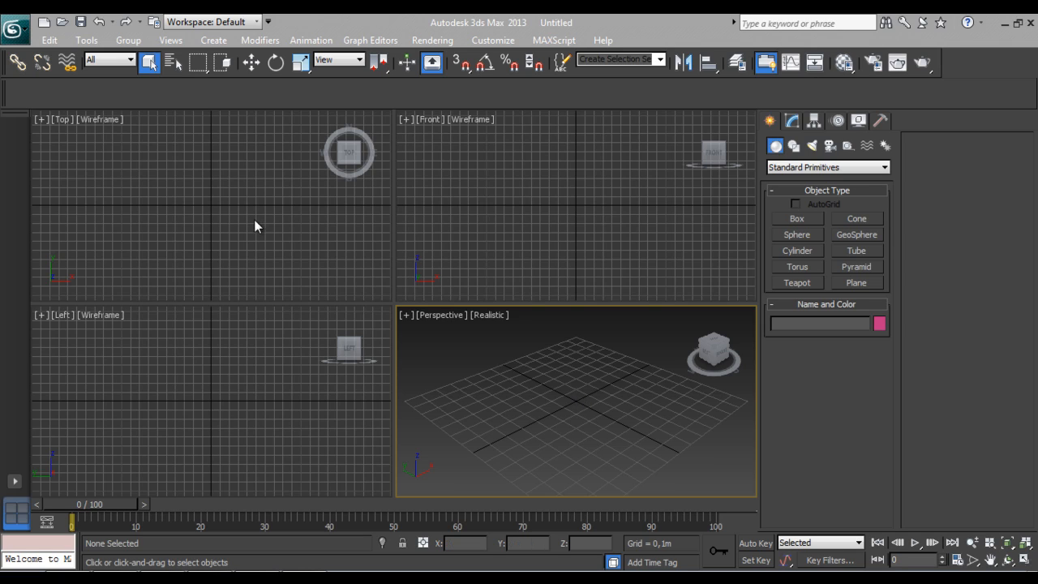
Make the Front, Top, Left and Perspective viewports active in turn to get to know the four-view layout
left_click(541, 213)
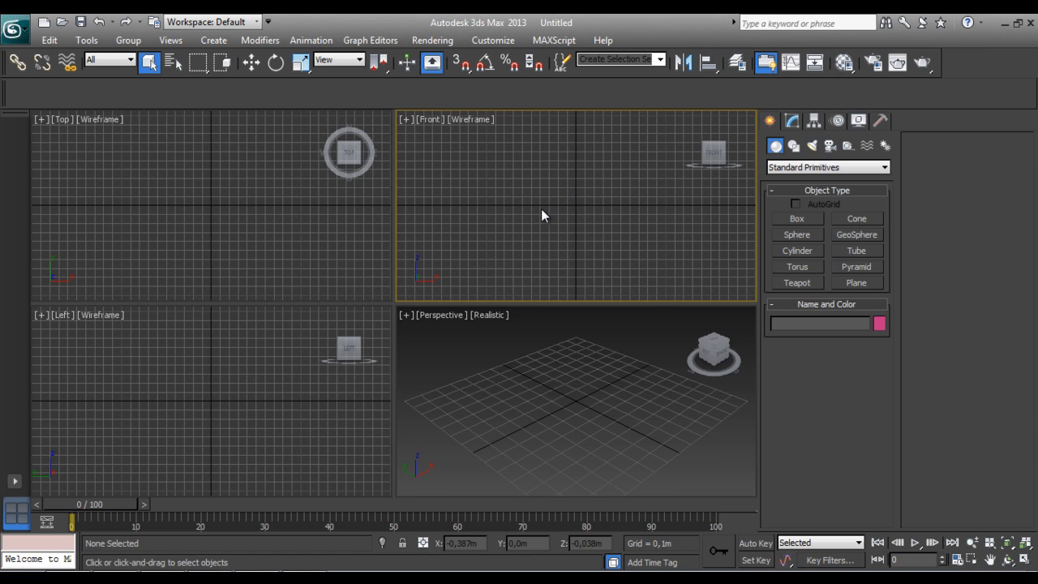
left_click(248, 209)
left_click(187, 368)
left_click(467, 357)
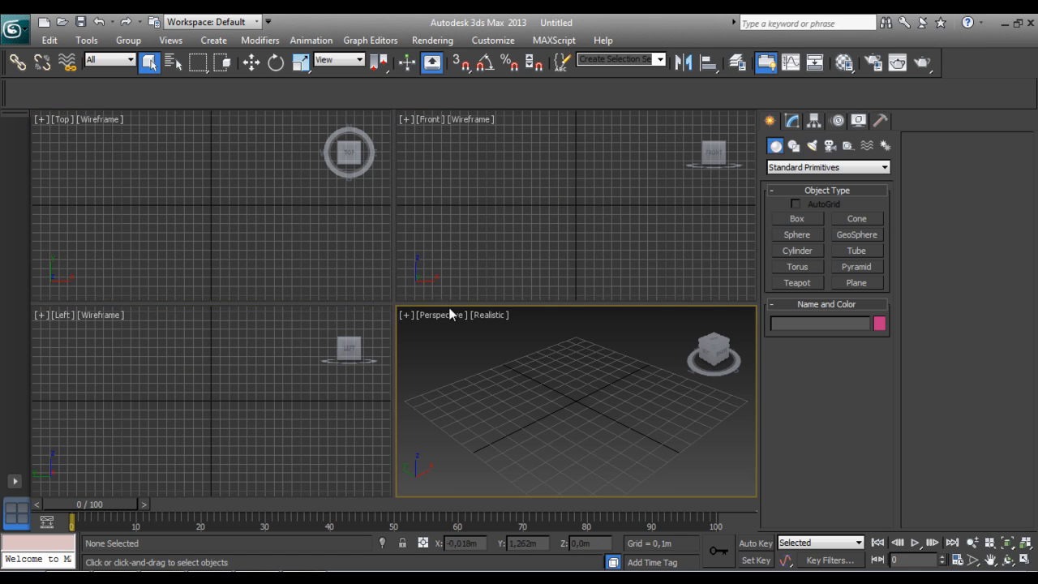
left_click(458, 233)
left_click(283, 241)
left_click(226, 424)
left_click(495, 377)
left_click(498, 263)
left_click(192, 233)
left_click(168, 369)
left_click(478, 341)
left_click(526, 253)
left_click(290, 262)
left_click(244, 358)
left_click(459, 371)
left_click(503, 209)
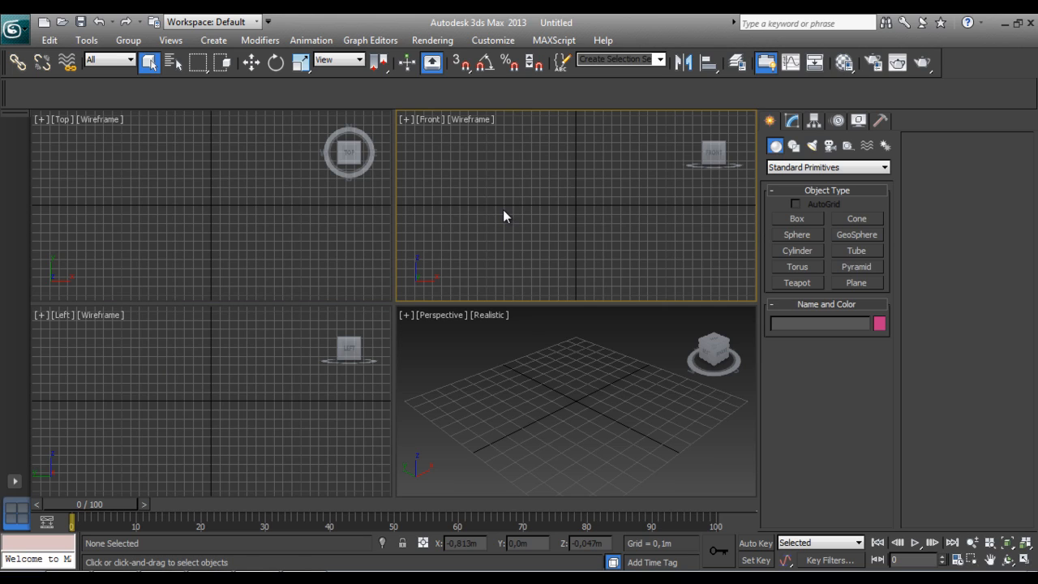
Review the available geometry categories and keep Standard Primitives as the category
left_click(778, 167)
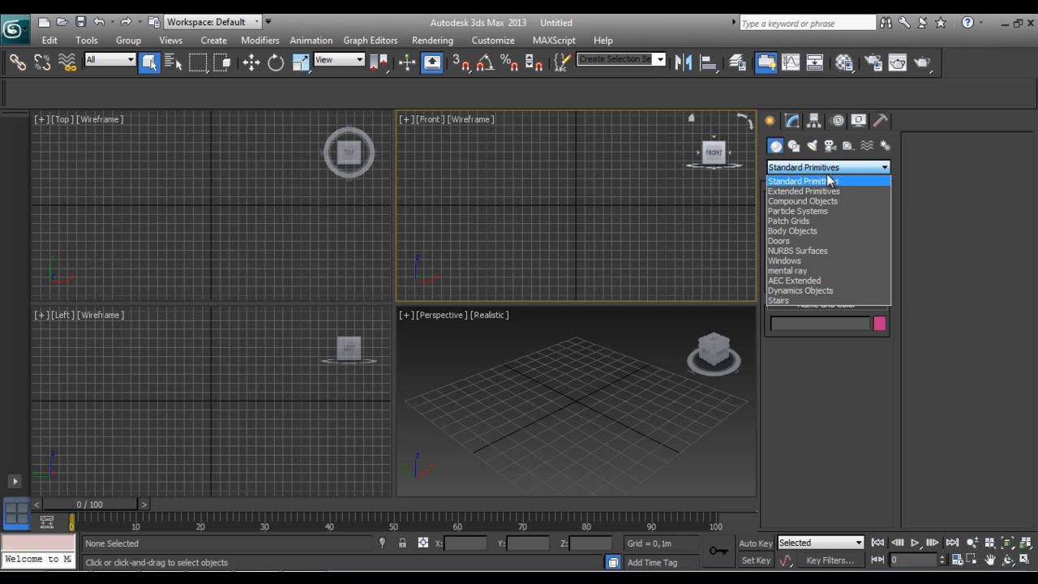
left_click(795, 181)
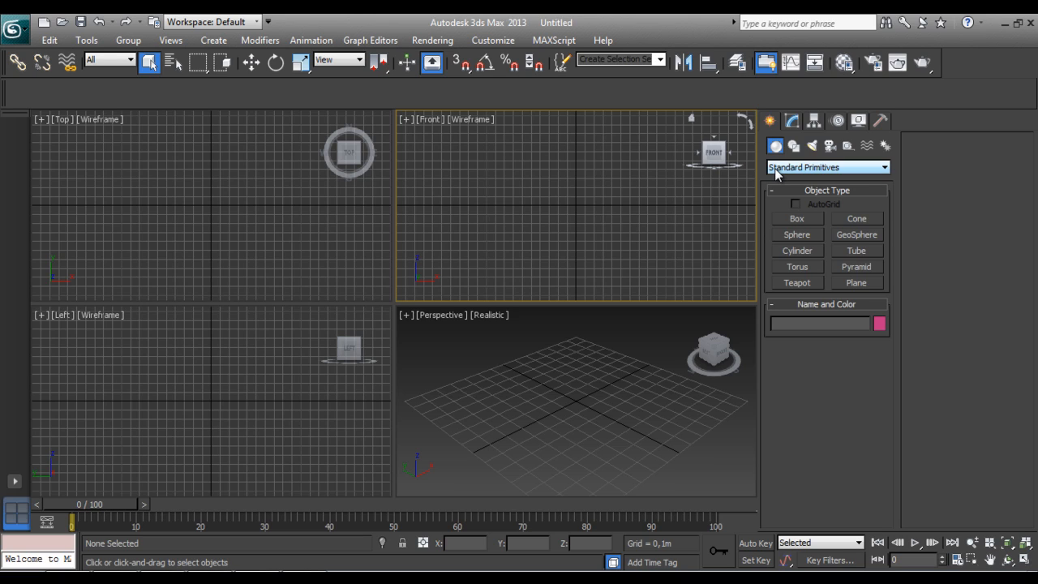
left_click(533, 425)
left_click(140, 250)
left_click(492, 204)
left_click(440, 419)
left_click(243, 391)
left_click(248, 246)
left_click(523, 212)
left_click(465, 390)
left_click(293, 365)
left_click(372, 245)
left_click(486, 235)
left_click(491, 387)
Identify each view by activating the Top, Front, Left and Perspective viewports in order
left_click(160, 199)
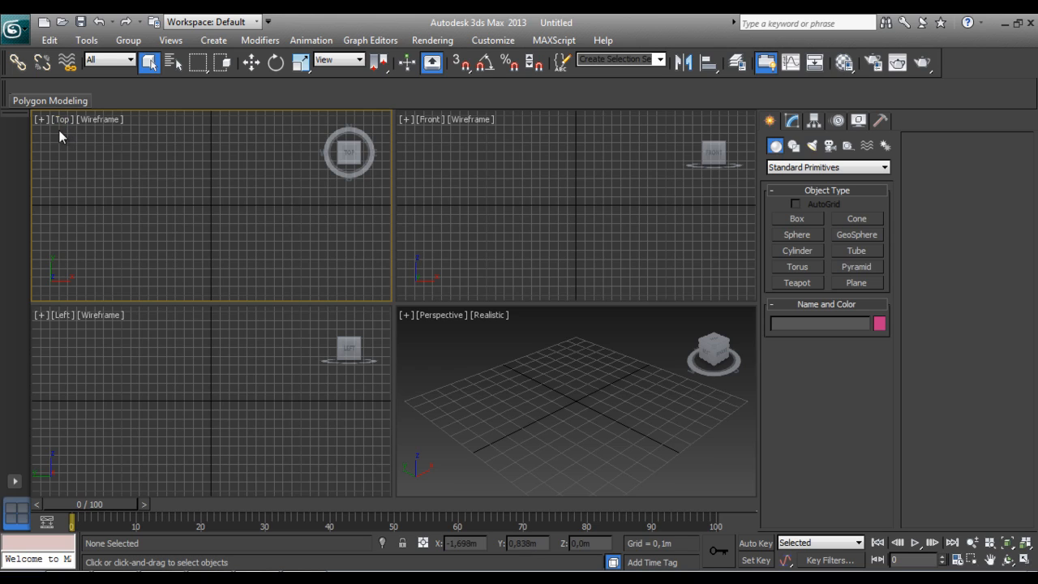
left_click(428, 124)
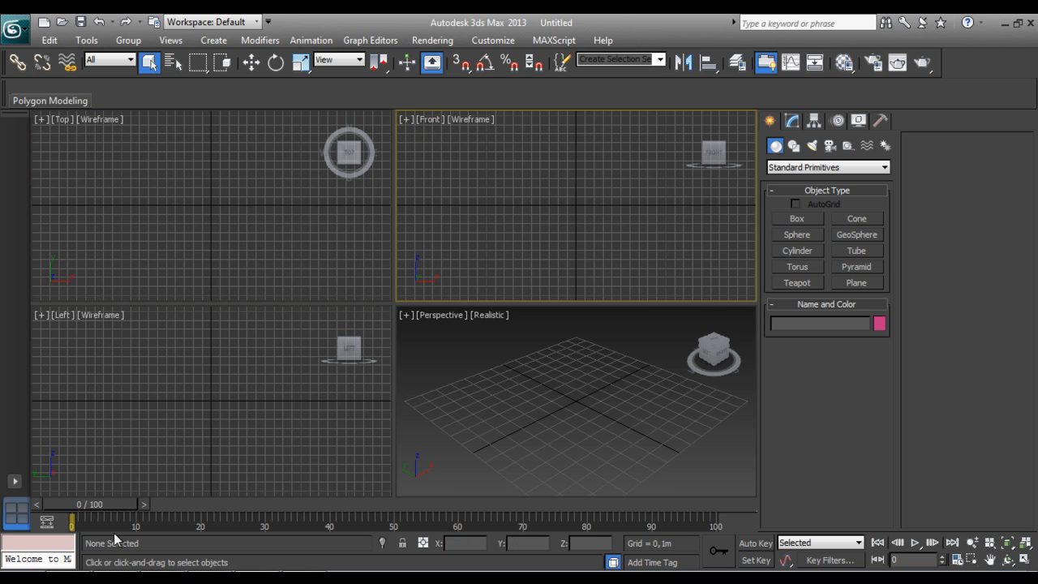
left_click(124, 351)
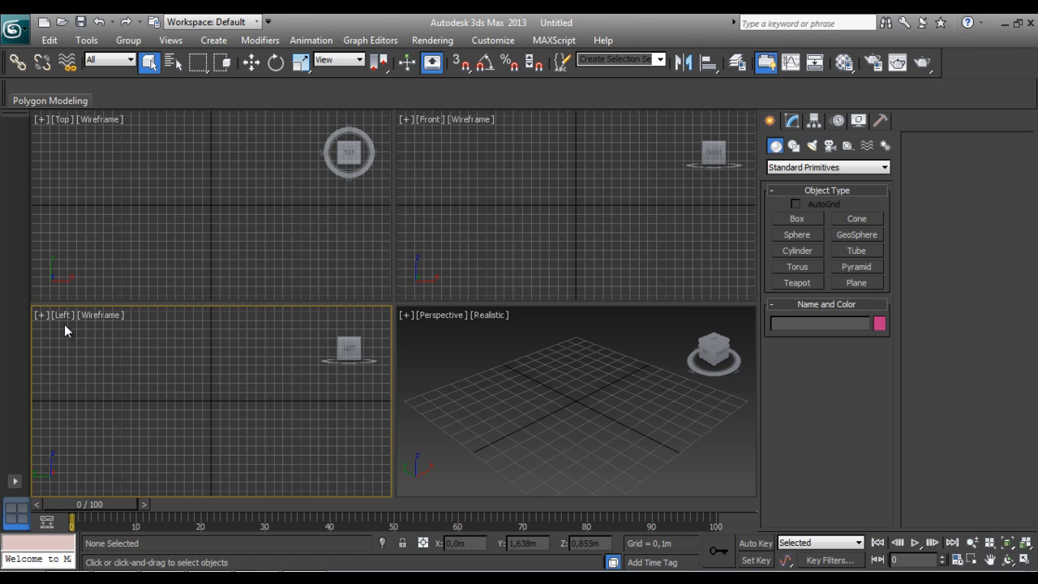
left_click(561, 395)
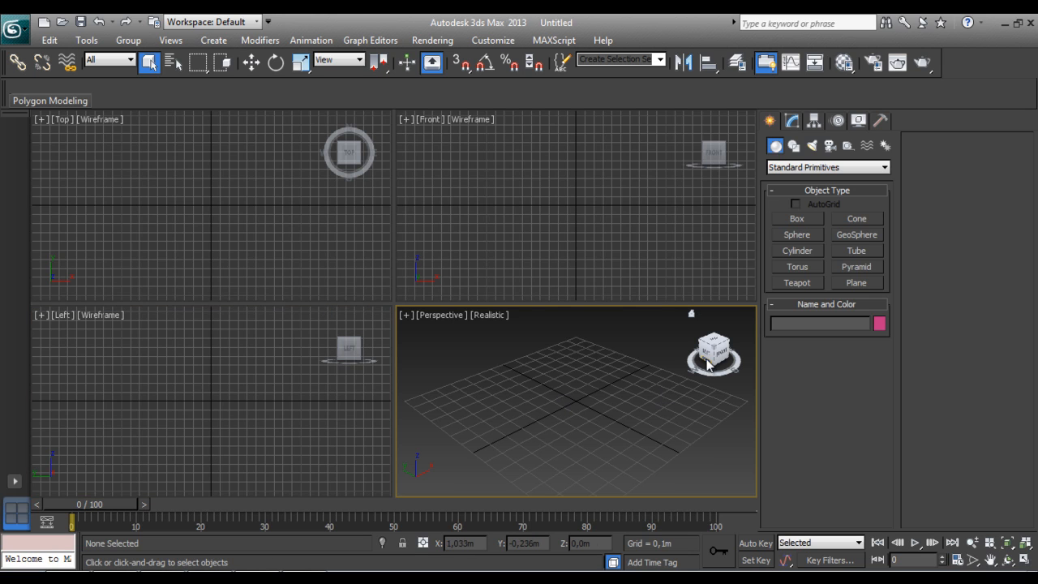
Orbit the Perspective view with the ViewCube to see the grid from other sides
left_click_drag(718, 356, 654, 353)
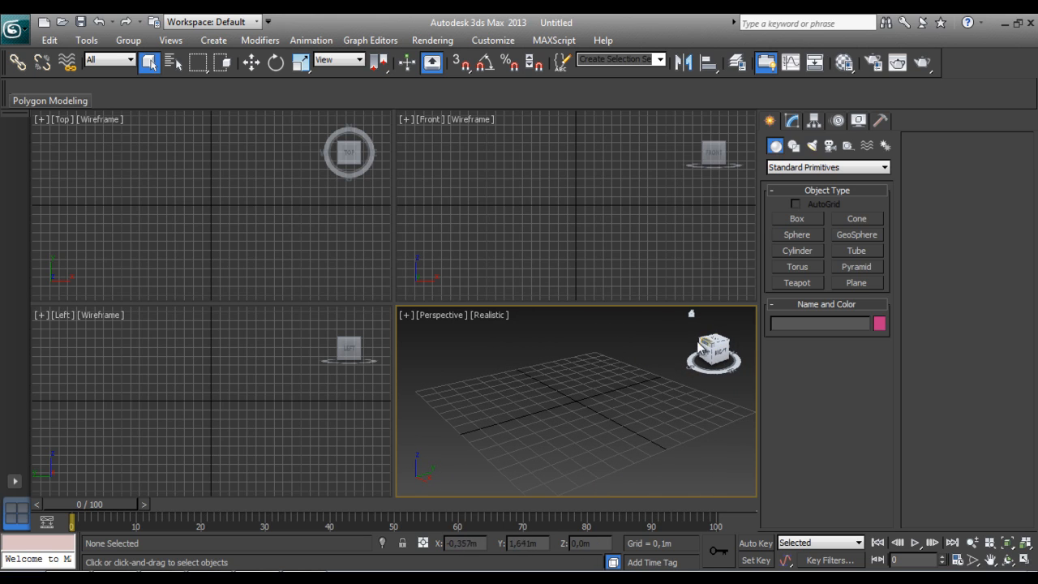
left_click(708, 363)
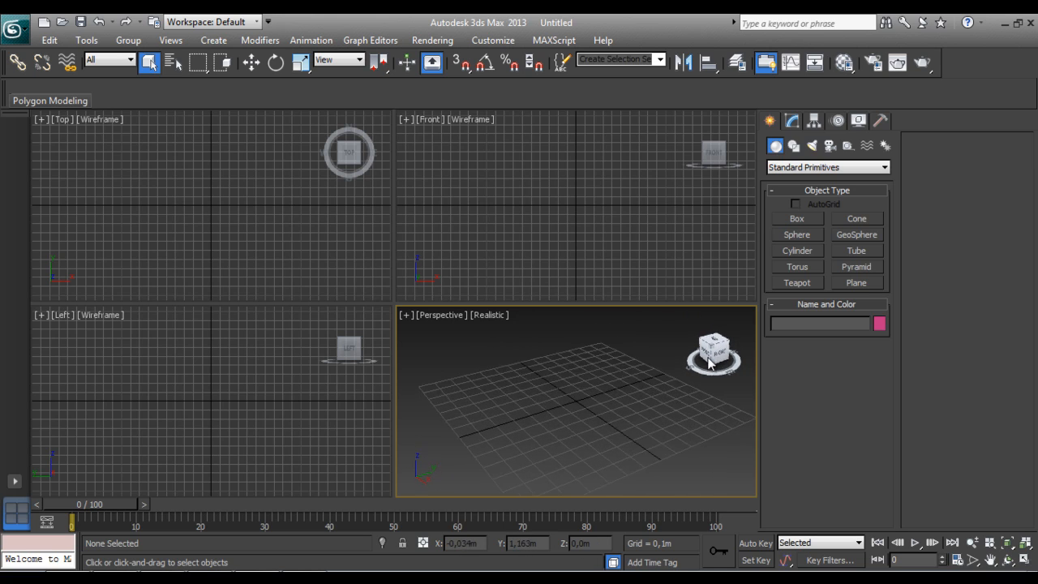
left_click_drag(699, 362, 657, 364)
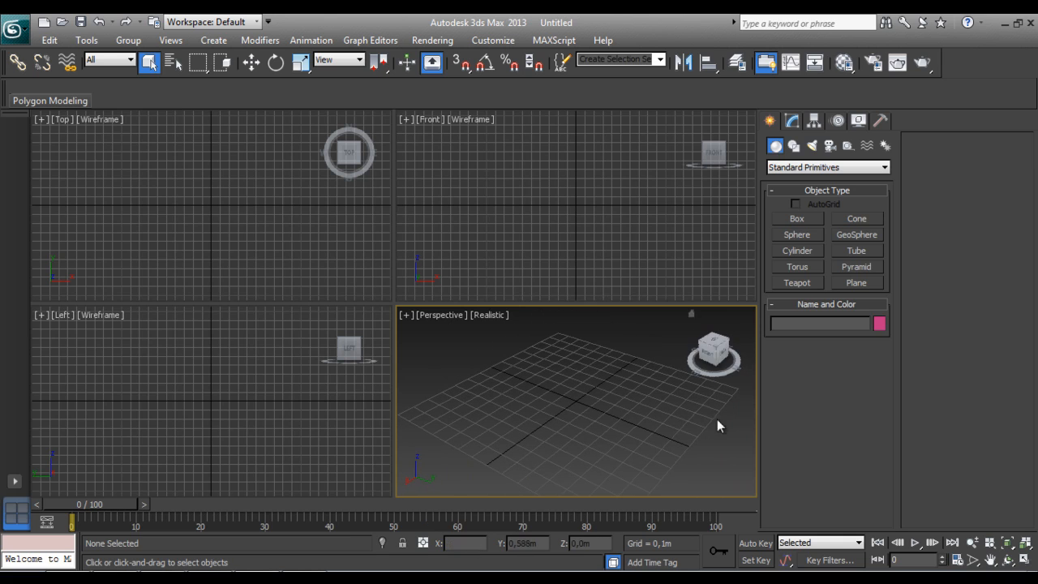
Examine the grid in a maximized Perspective viewport at different zoom levels and return to the four-view layout
left_click(1024, 559)
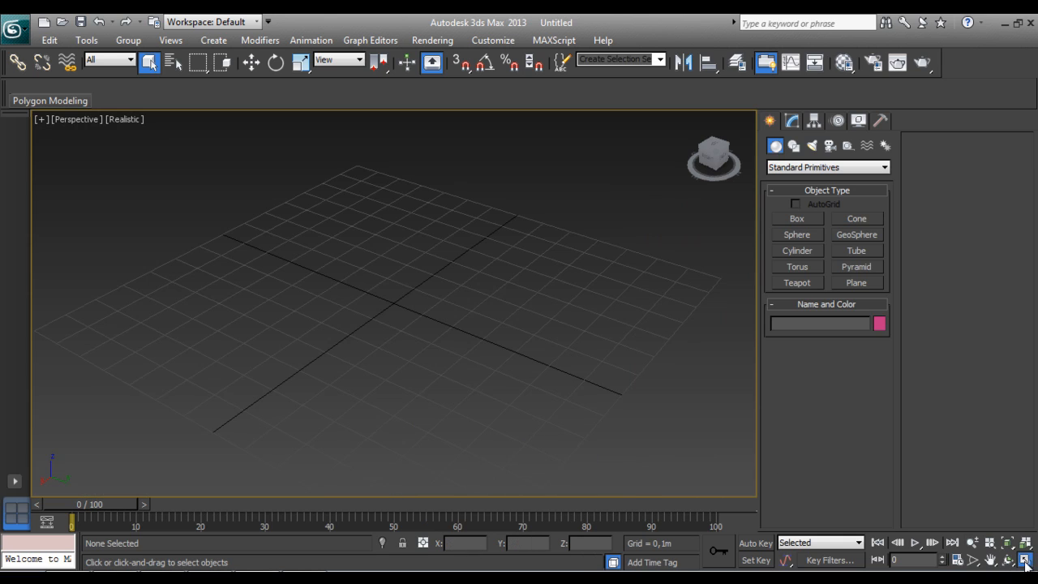
scroll(413, 313, "down", 5)
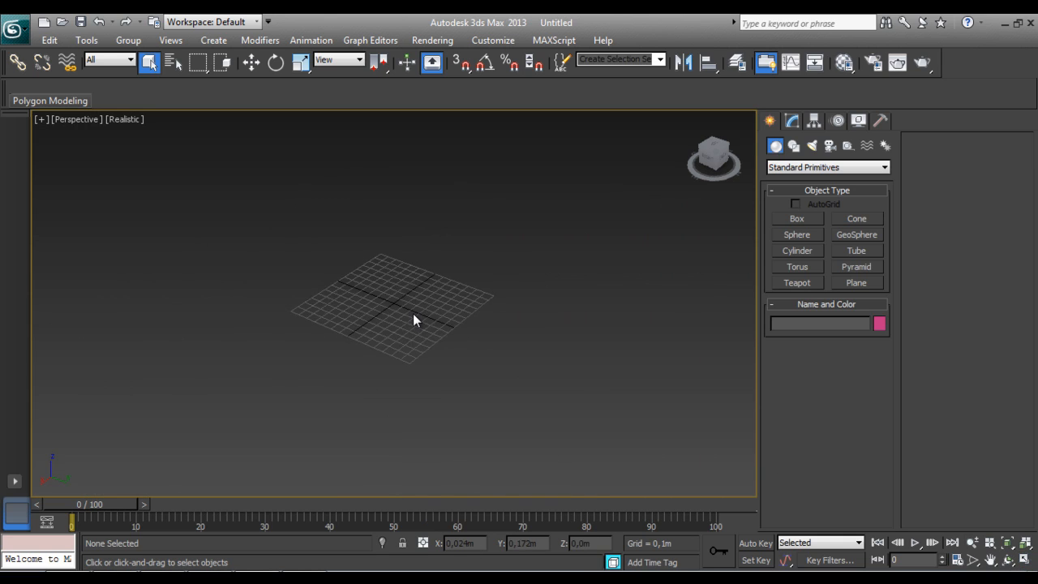
left_click_drag(269, 196, 551, 430)
scroll(398, 285, "up", 4)
scroll(398, 292, "up", 2)
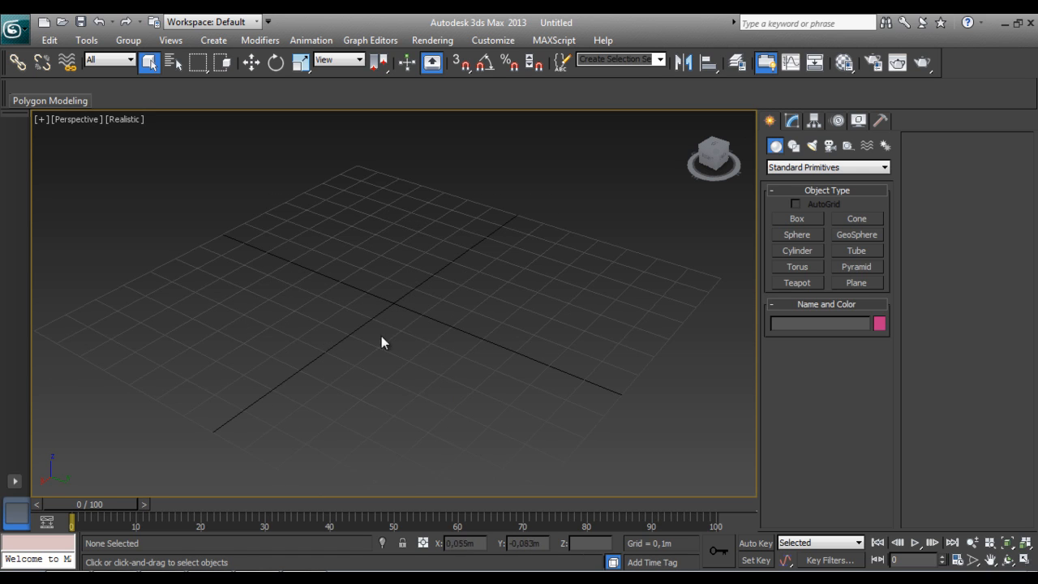
scroll(402, 311, "up", 2)
scroll(401, 305, "down", 5)
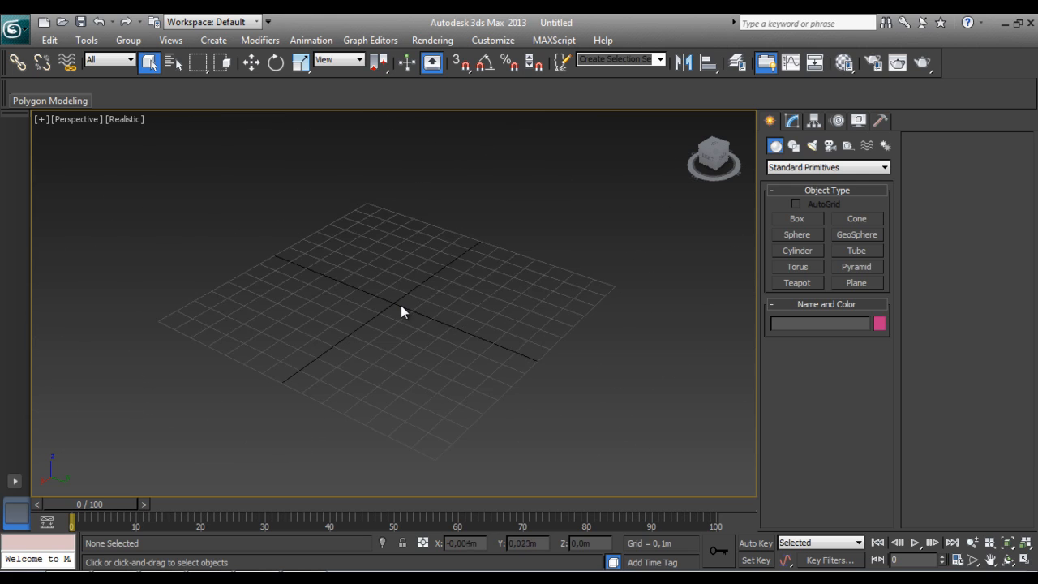
left_click_drag(267, 246, 540, 427)
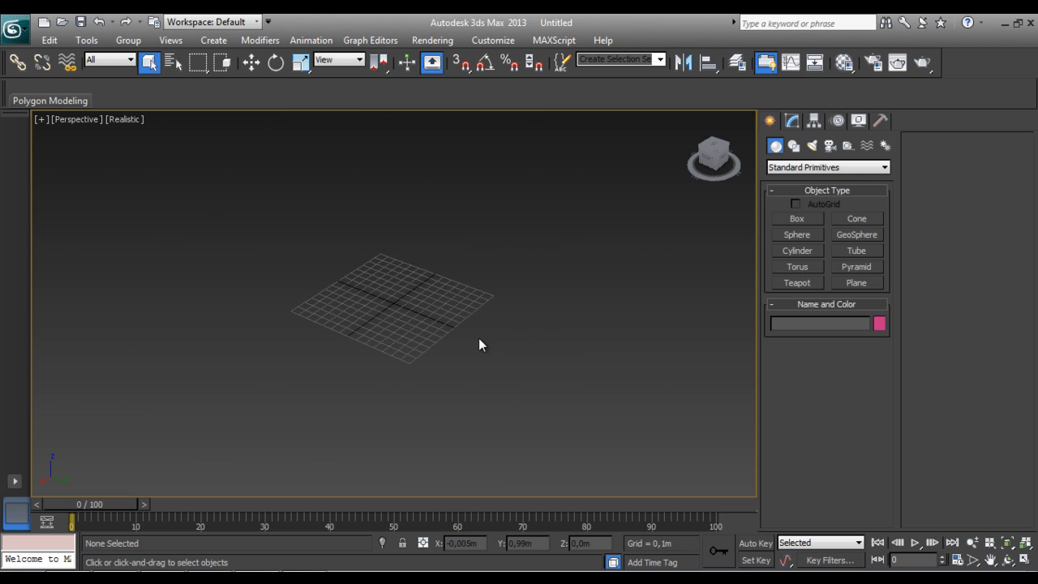
left_click_drag(347, 284, 468, 361)
scroll(403, 294, "up", 6)
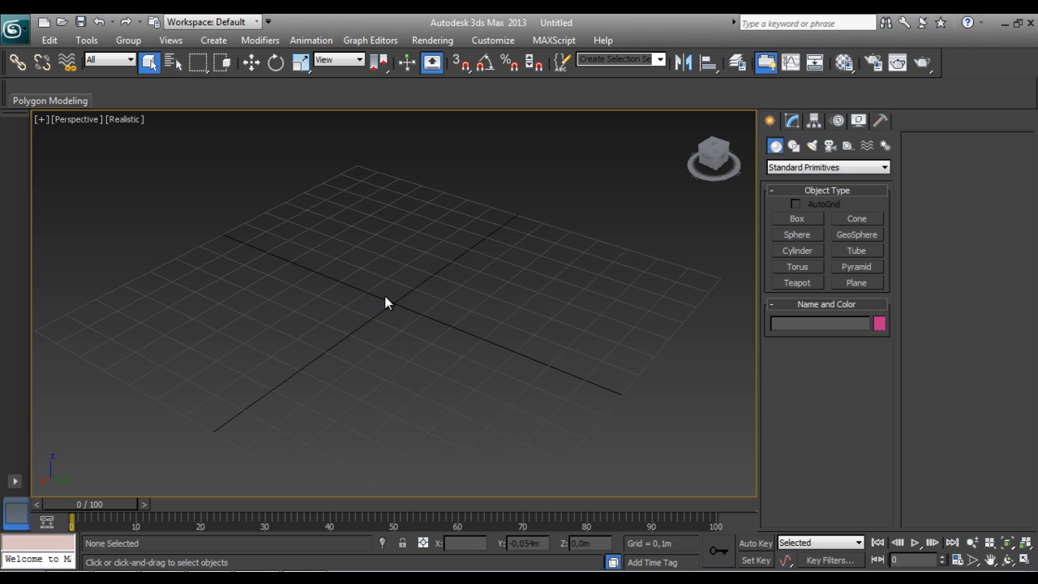
left_click_drag(262, 299, 514, 348)
left_click(1025, 559)
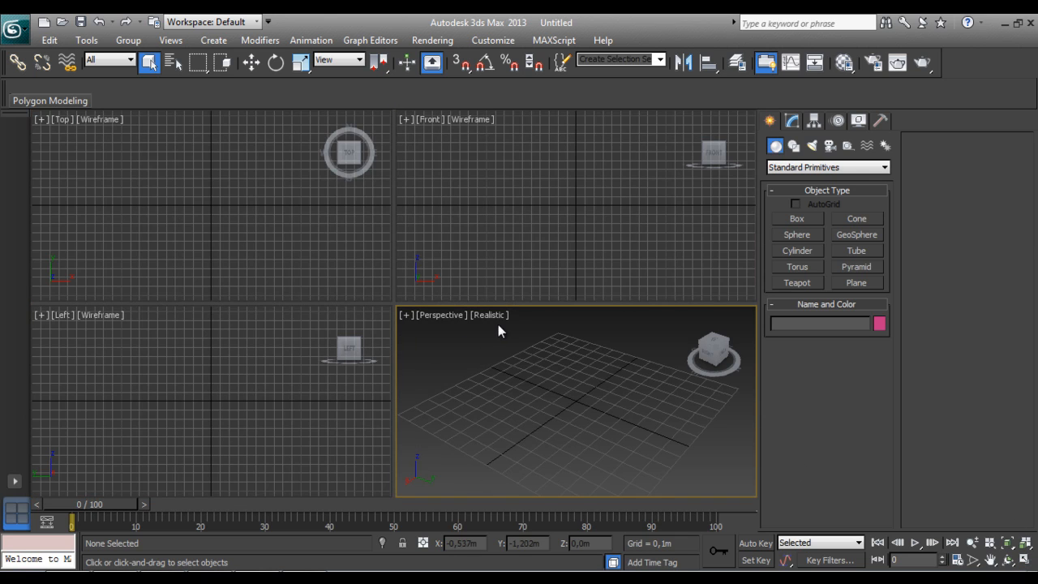
Set the Perspective viewport's display style to Shaded with Edged Faces while it is maximized, and restore the four-view layout
left_click(1023, 560)
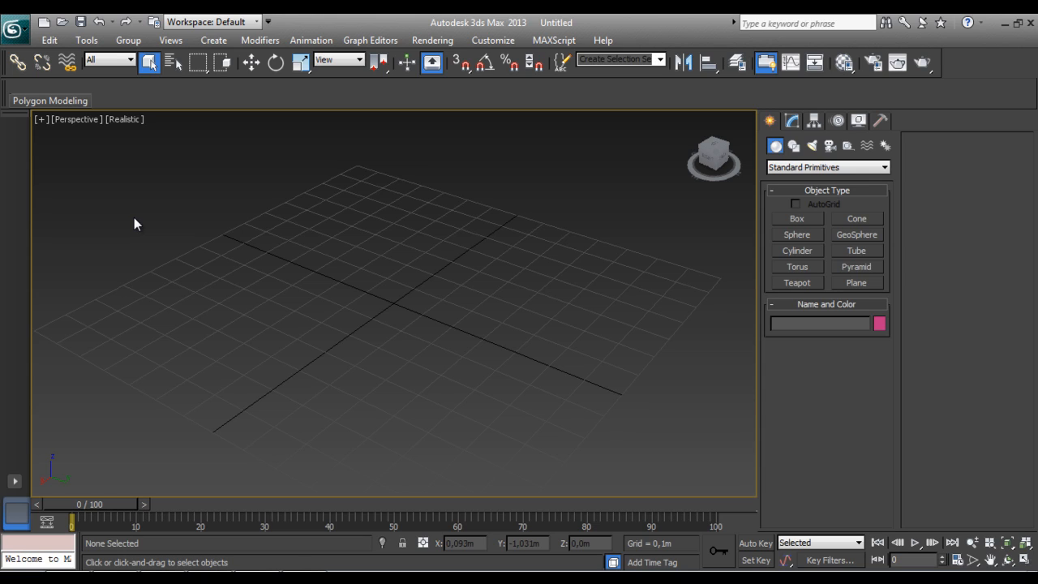
left_click(125, 121)
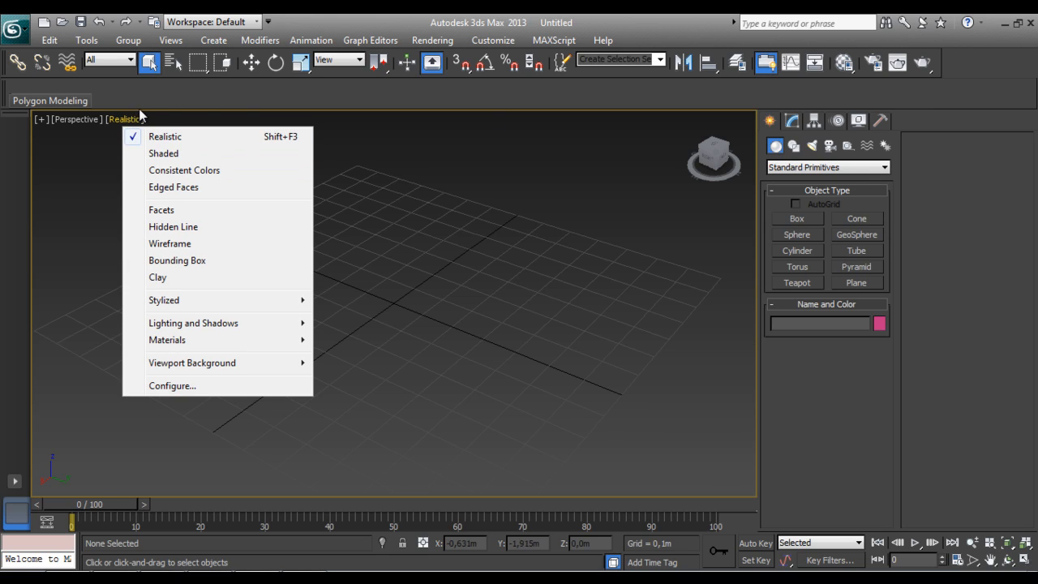
left_click(166, 154)
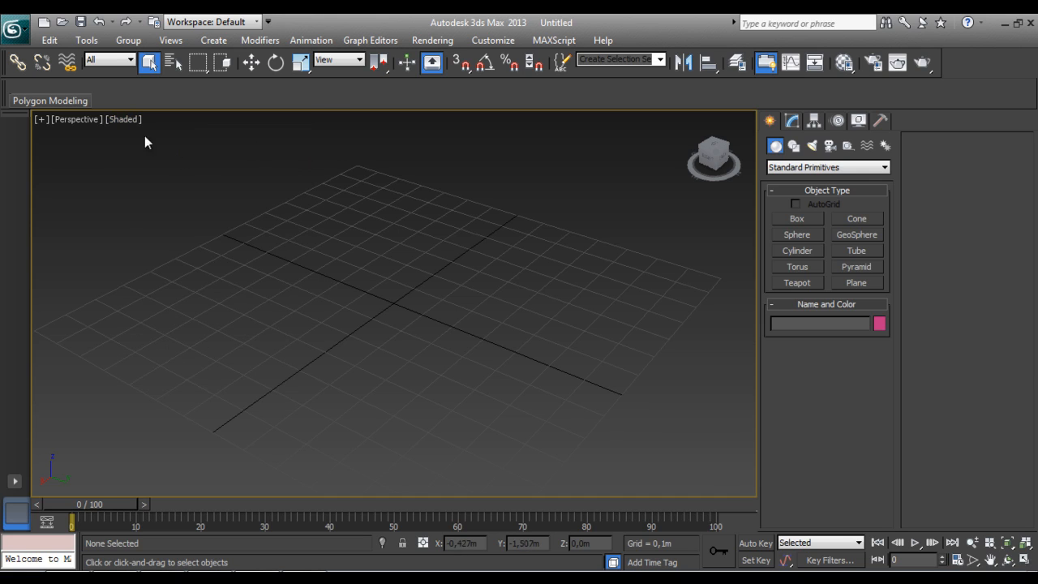
left_click(124, 120)
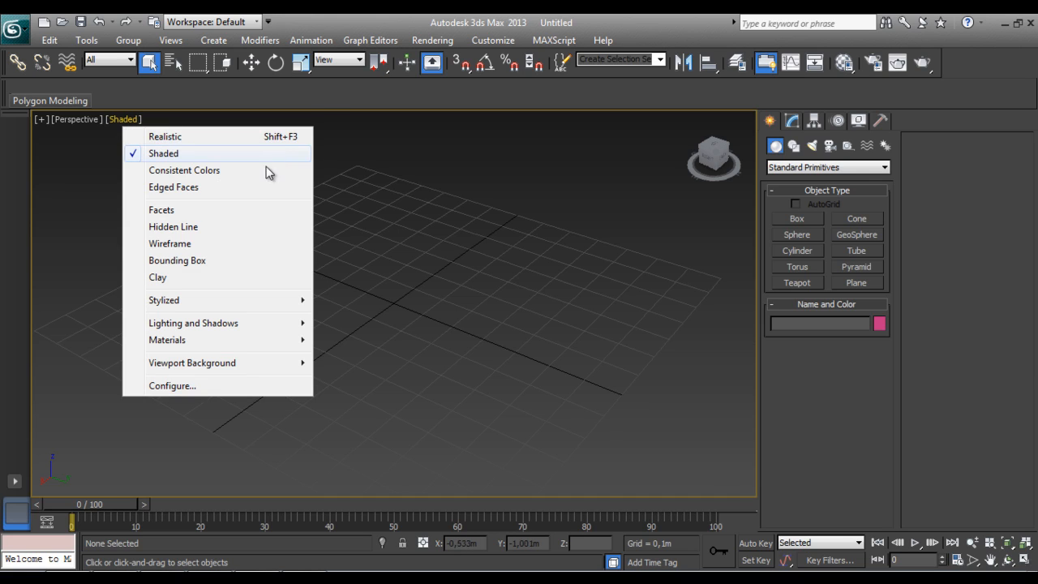
left_click(167, 189)
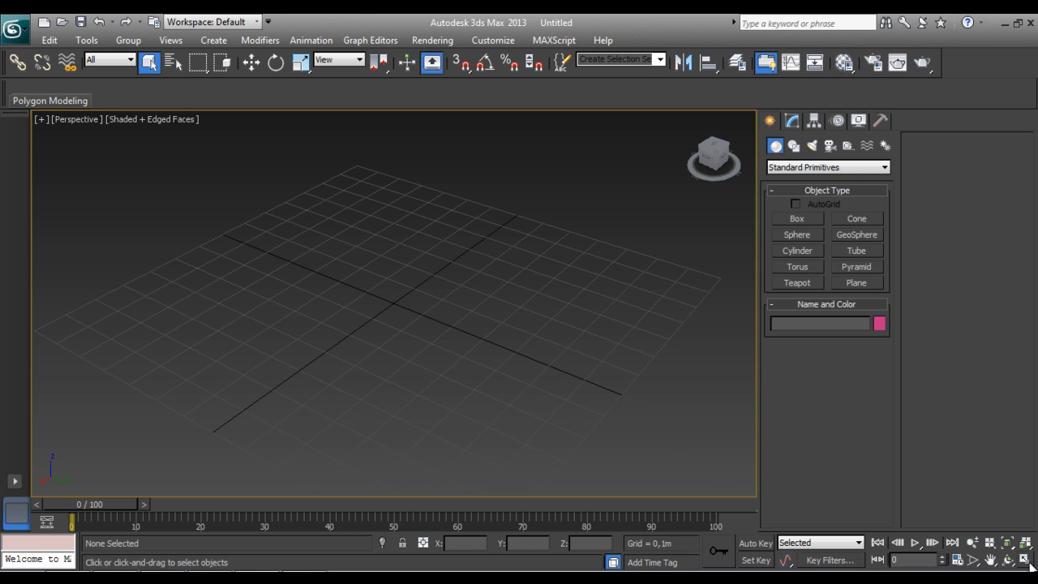
left_click(1024, 565)
Create a box on the grid in the Perspective viewport, about 0.52 m long, 0.32 m wide and 0.175 m high
left_click(795, 219)
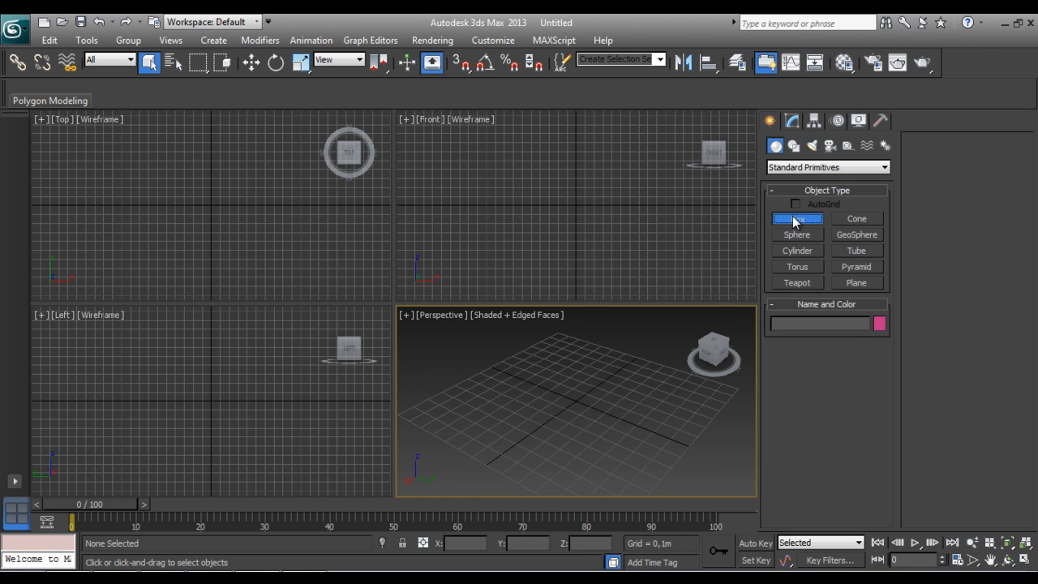
left_click_drag(519, 430, 545, 464)
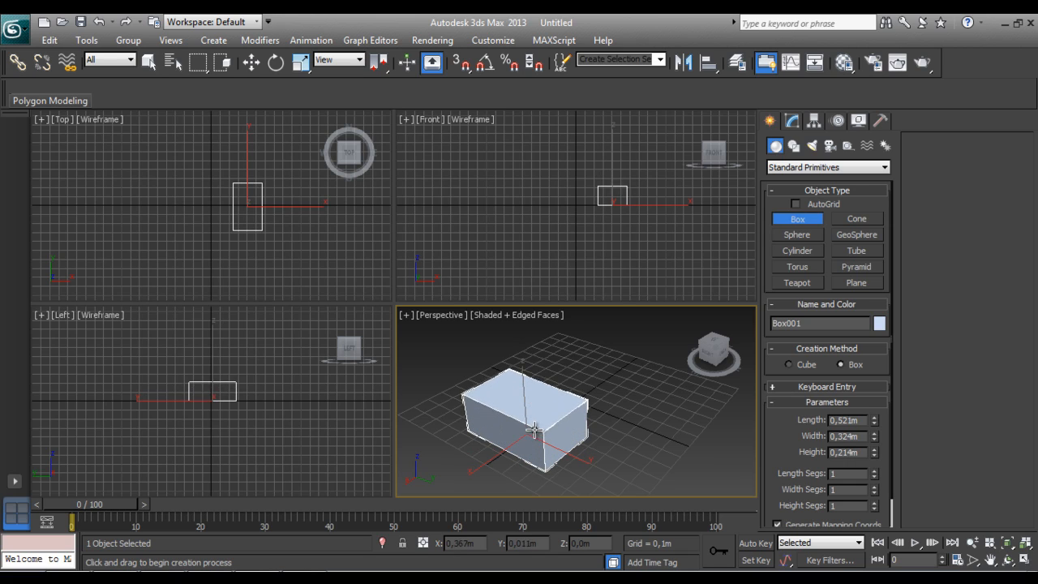
left_click(542, 442)
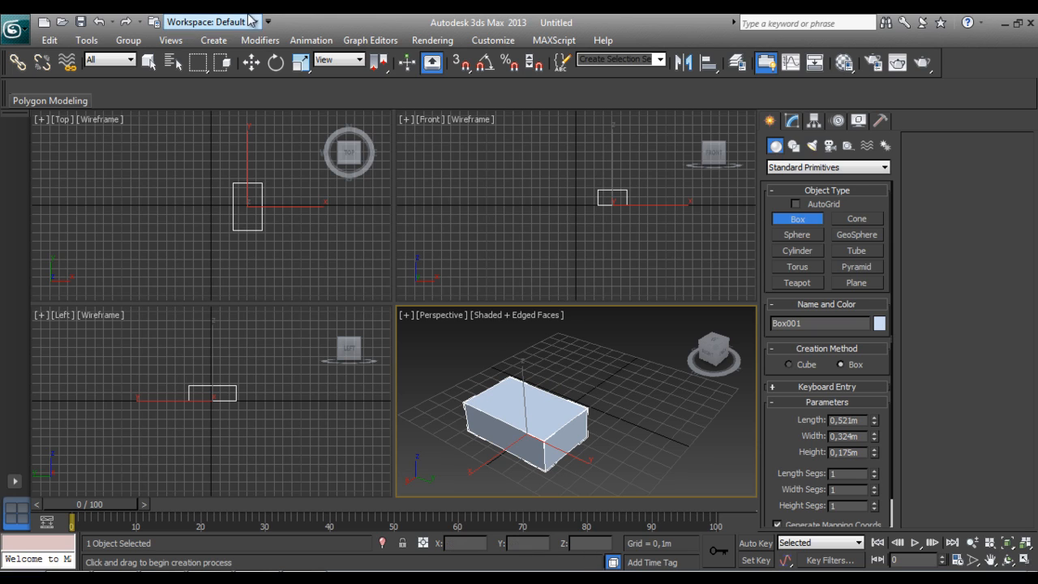
Move the box along the X axis in the Perspective viewport to about X 0.349 m
left_click(251, 61)
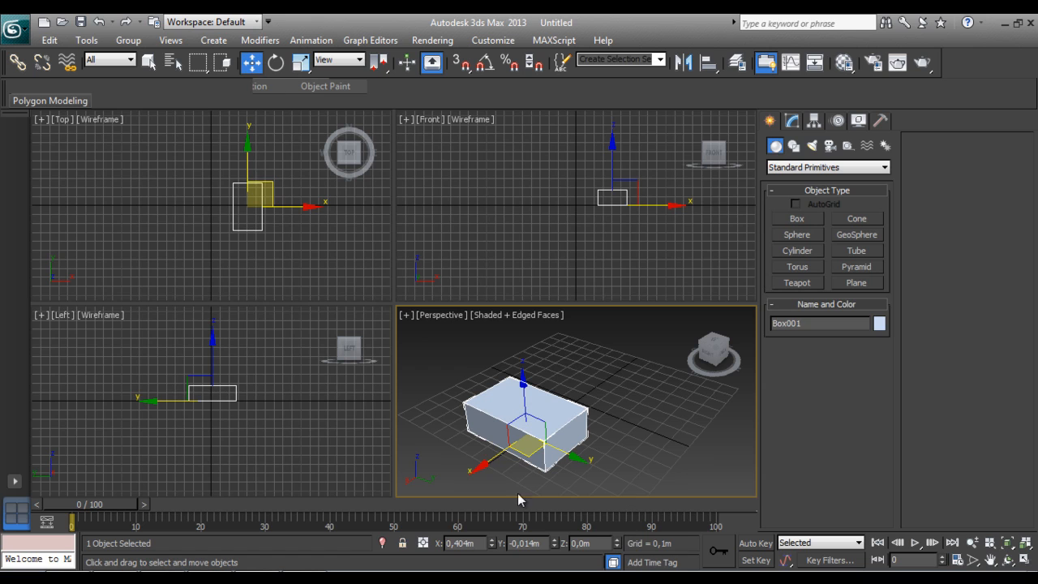
mouse_move(483, 463)
left_mouse_down()
mouse_move(536, 418)
mouse_move(479, 456)
left_mouse_up()
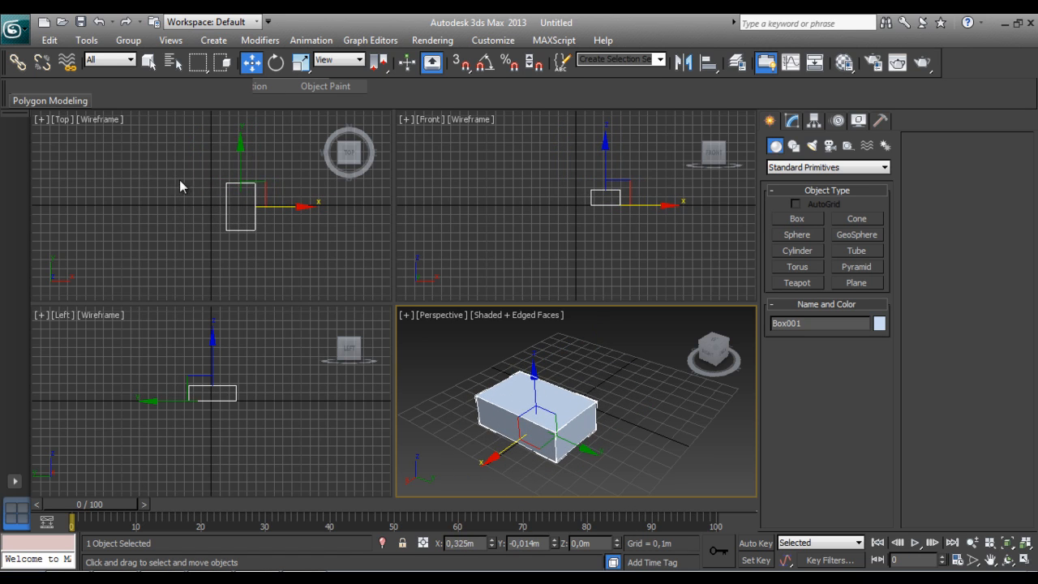
left_click(289, 202)
left_click(463, 218)
left_click(304, 431)
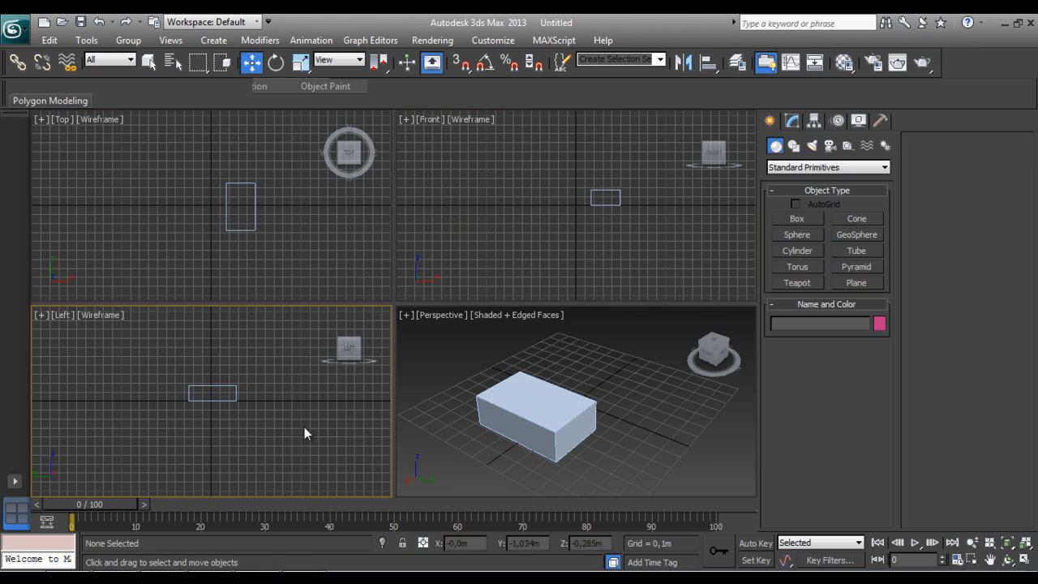
left_click(504, 437)
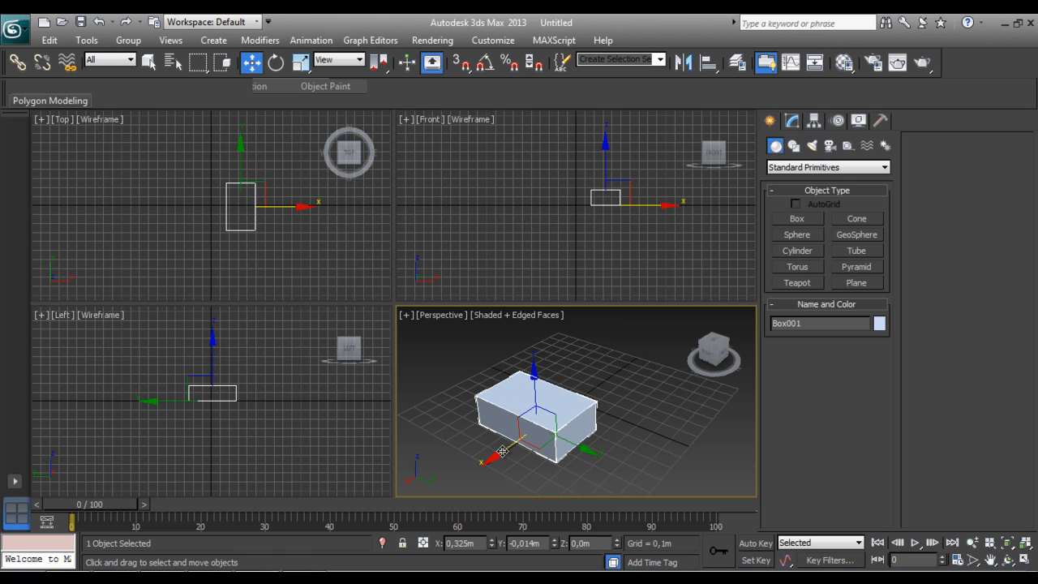
mouse_move(502, 451)
left_mouse_down()
mouse_move(509, 446)
mouse_move(497, 452)
left_mouse_up()
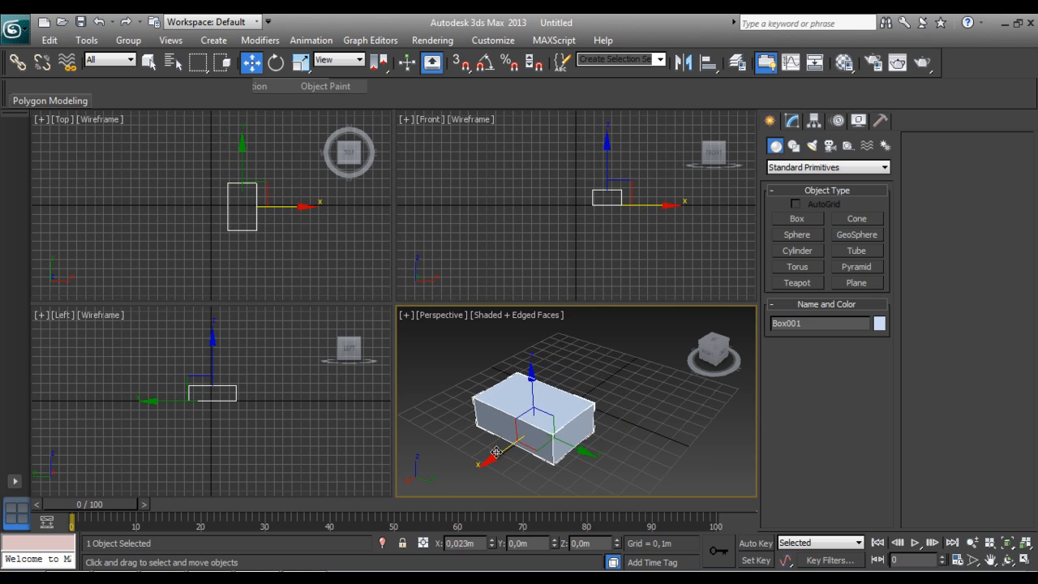
Move the box along the X axis in the Front viewport to X 0 m, centring it on the vertical grid line
left_click(624, 216)
scroll(624, 216, "up", 3)
left_click(622, 198)
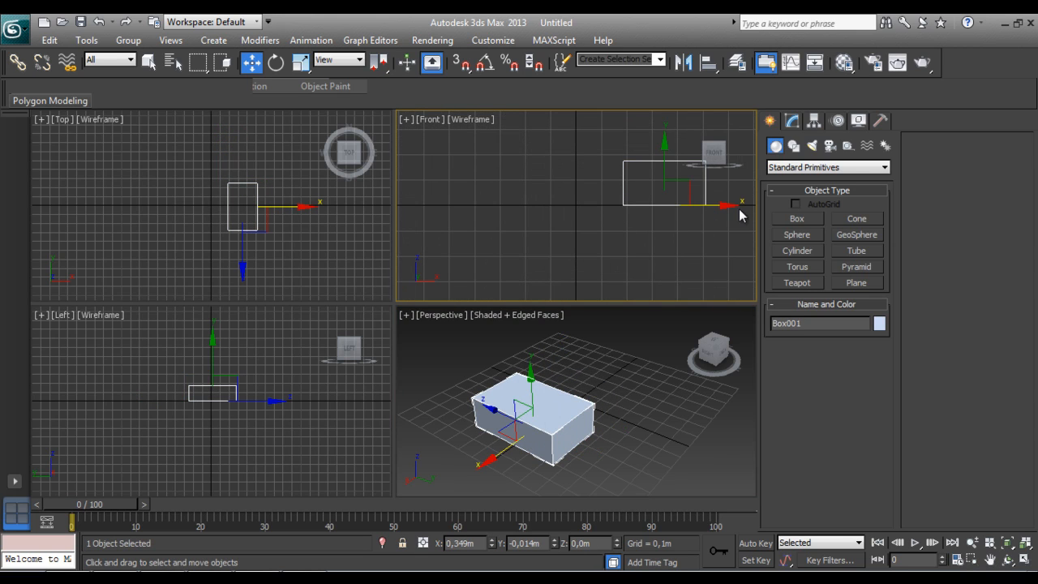
left_click_drag(729, 204, 640, 215)
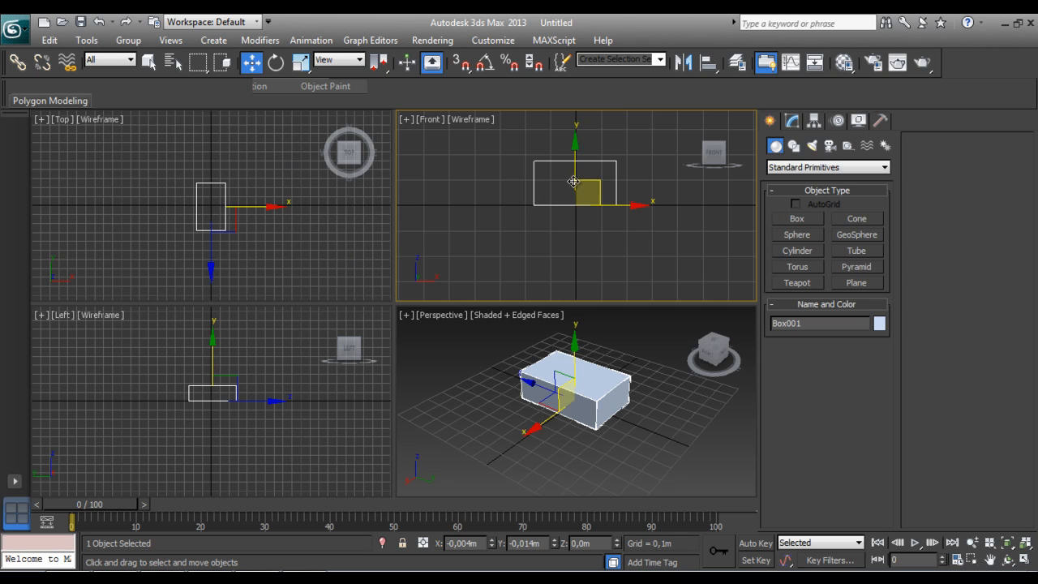
scroll(576, 183, "up", 3)
scroll(574, 174, "up", 5)
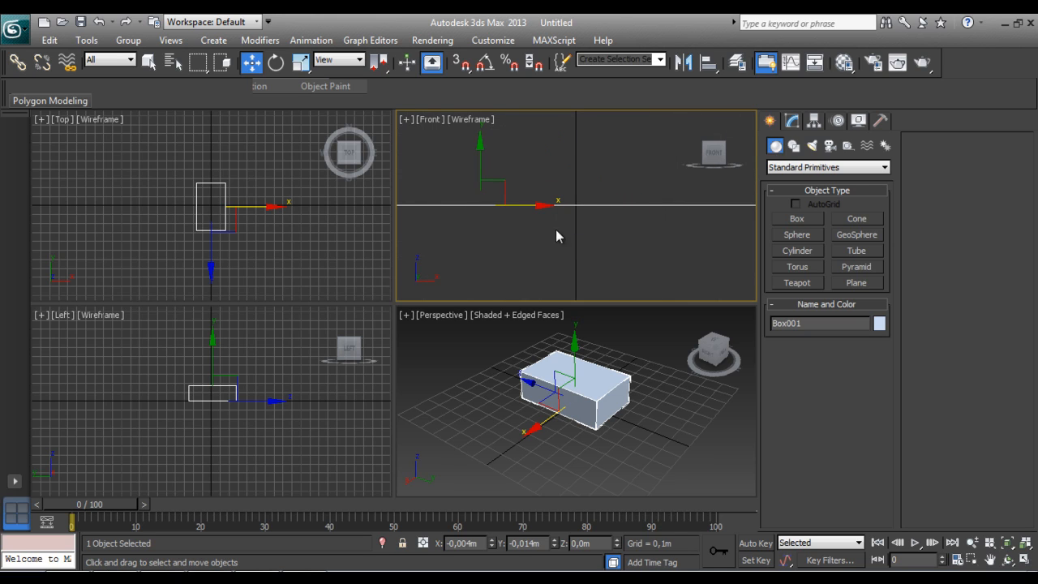
left_click_drag(536, 206, 600, 207)
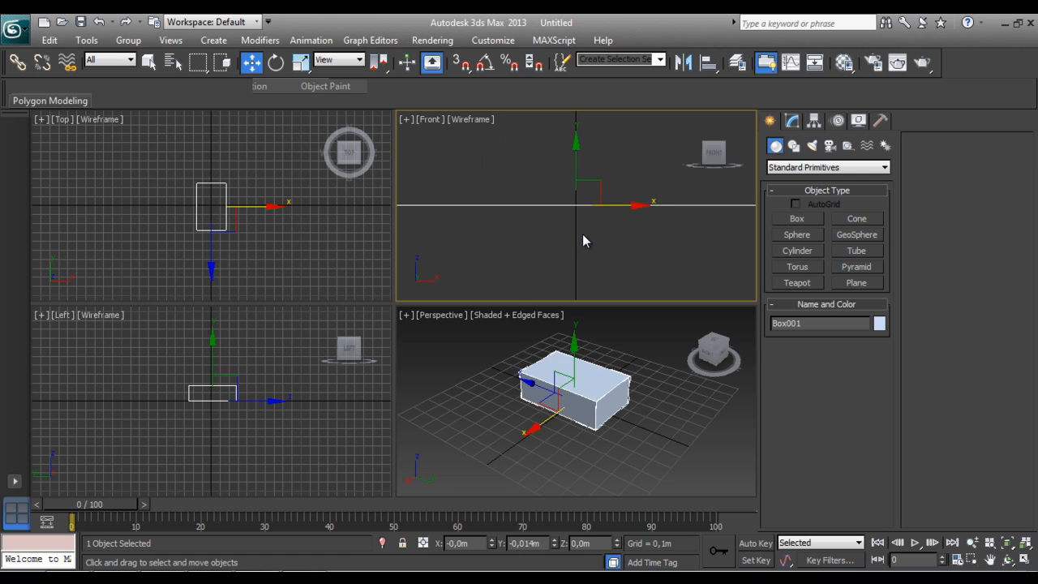
left_click(581, 233)
scroll(580, 232, "down", 5)
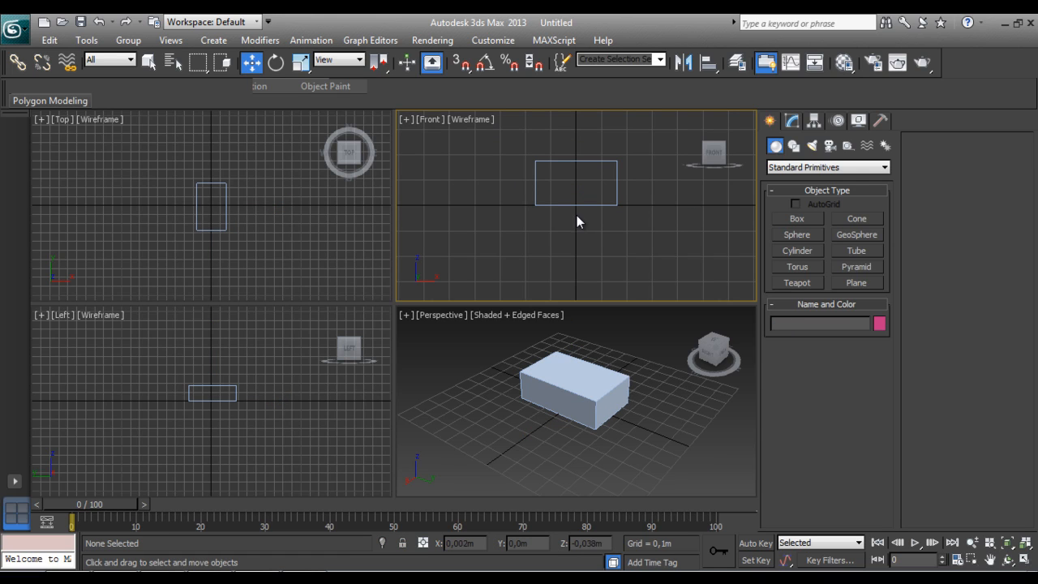
Move the box in the Left viewport to the grid centre, at about Y -0.002 m, with its base on the horizontal grid line
left_click(227, 202)
scroll(232, 238, "up", 8)
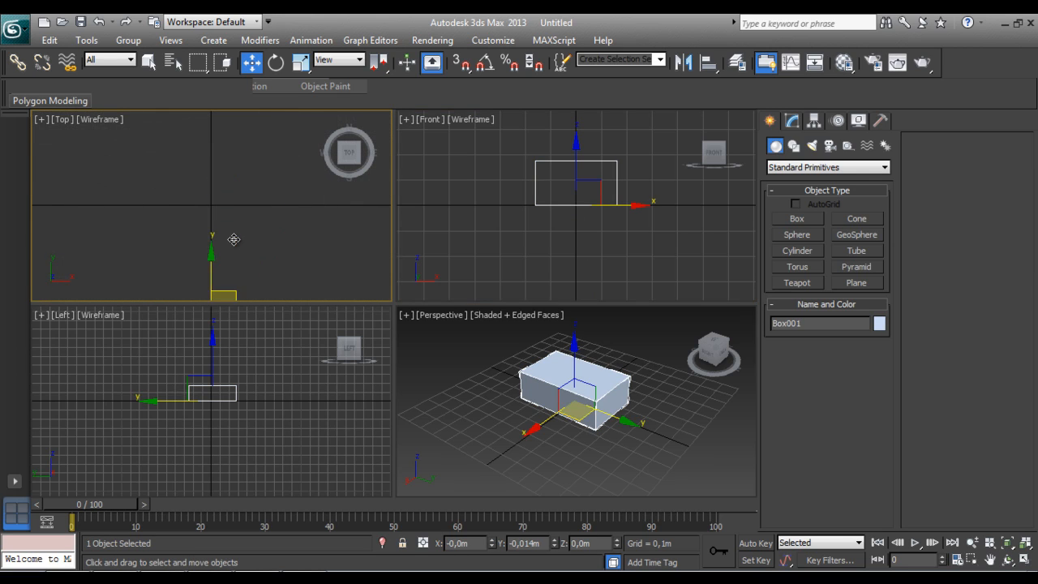
scroll(234, 239, "down", 3)
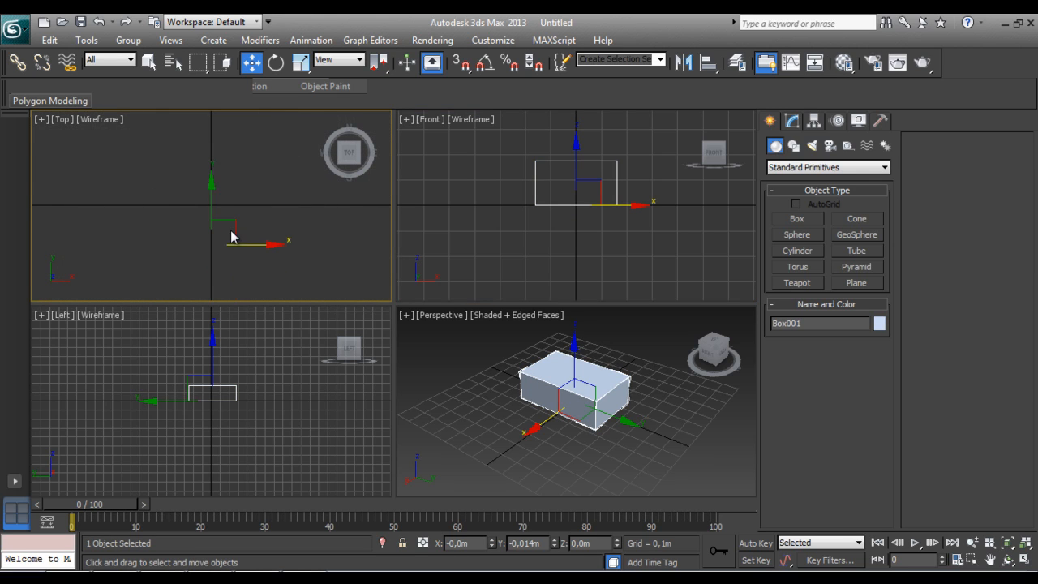
left_click(231, 392)
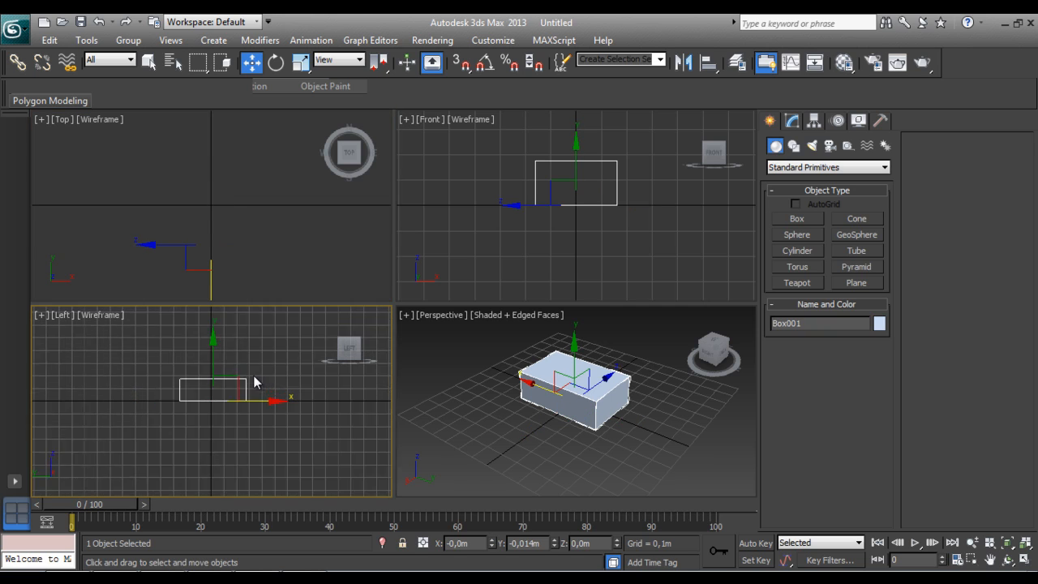
scroll(254, 376, "up", 10)
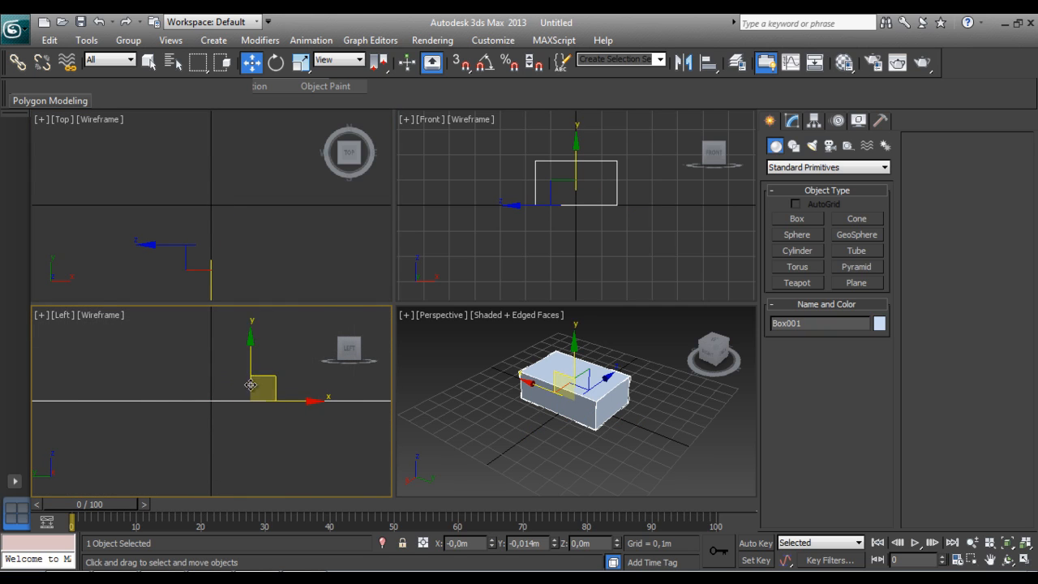
scroll(253, 382, "down", 8)
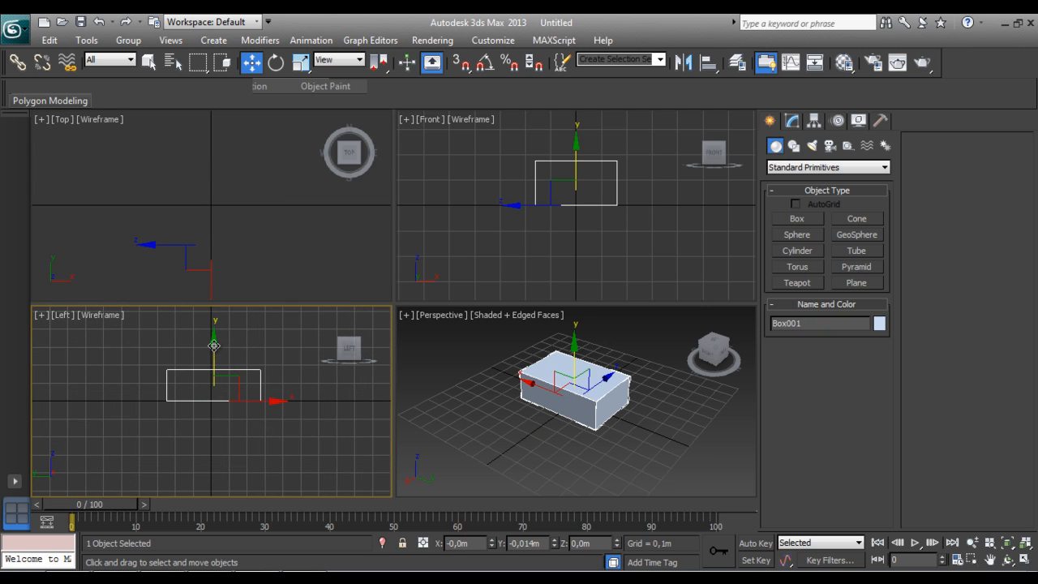
left_click_drag(215, 343, 215, 341)
scroll(223, 363, "up", 6)
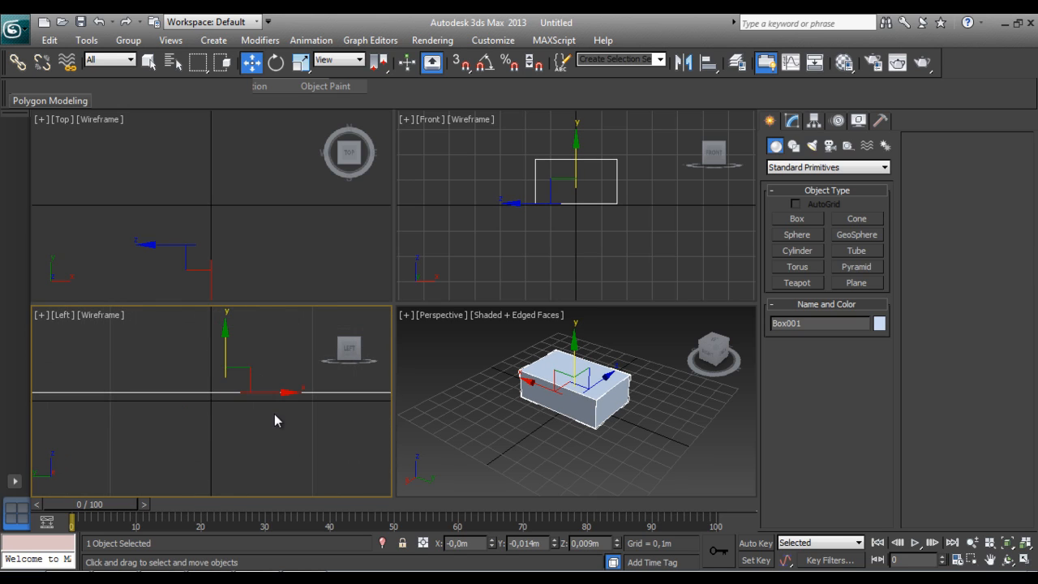
left_click_drag(276, 393, 263, 393)
left_click_drag(211, 329, 214, 342)
scroll(217, 335, "down", 5)
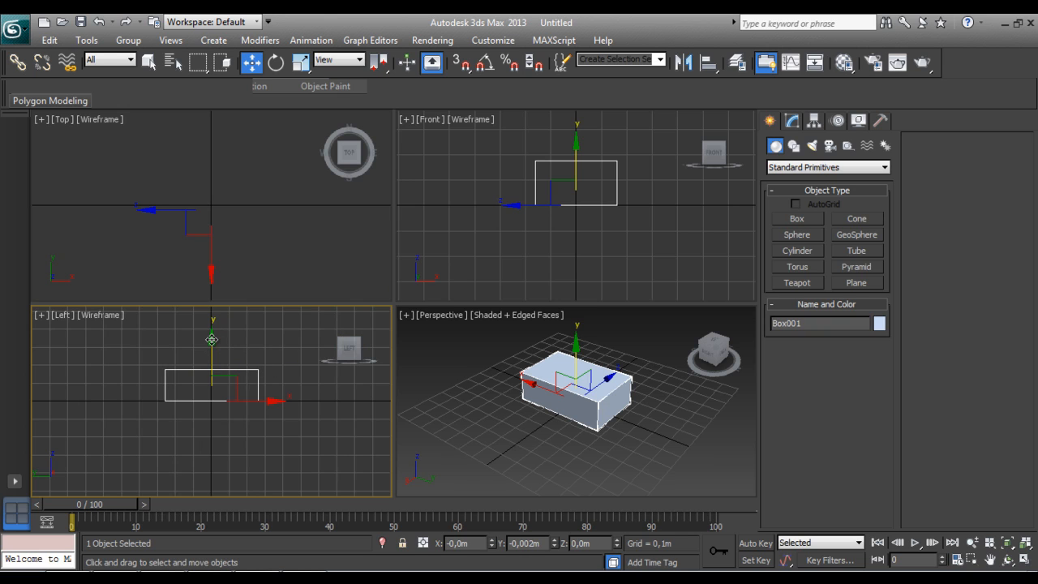
Lower the box about 0.166 m below the grid in the Left viewport, view it from beneath in Perspective, and raise it back
left_click_drag(211, 340, 211, 370)
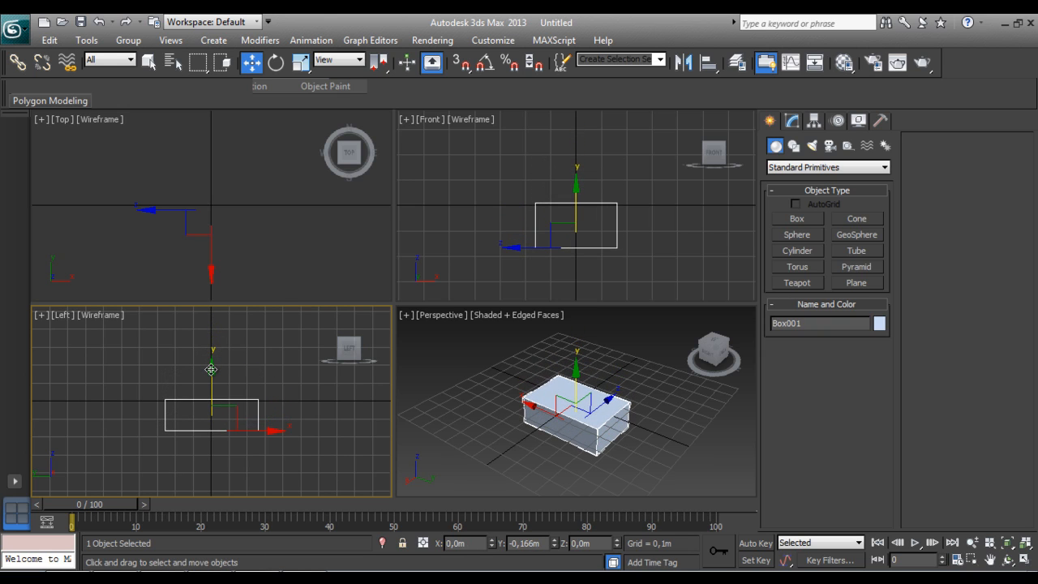
left_click(726, 356)
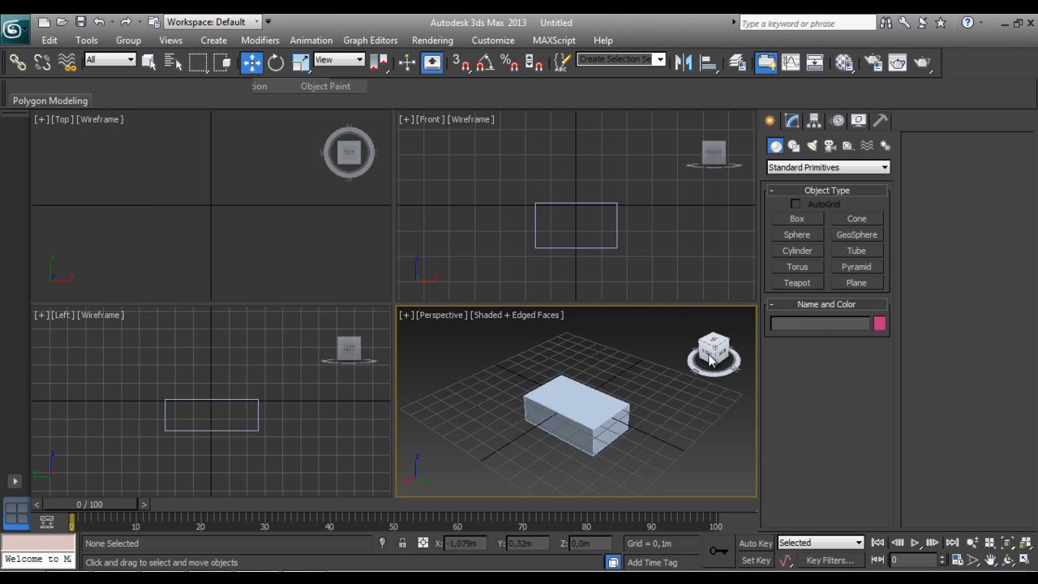
left_click(710, 360)
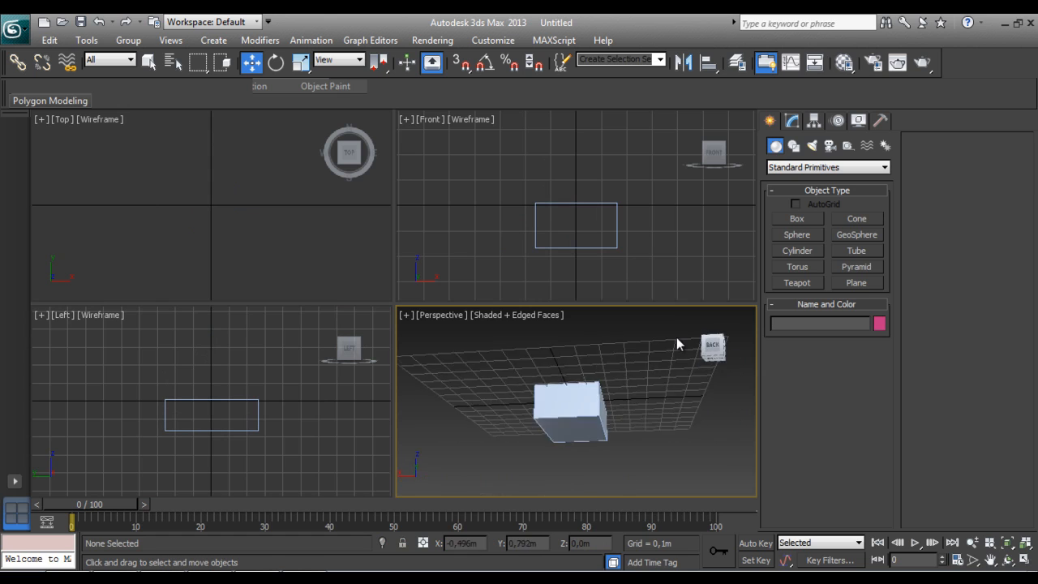
left_click(214, 398)
left_click_drag(212, 368, 211, 340)
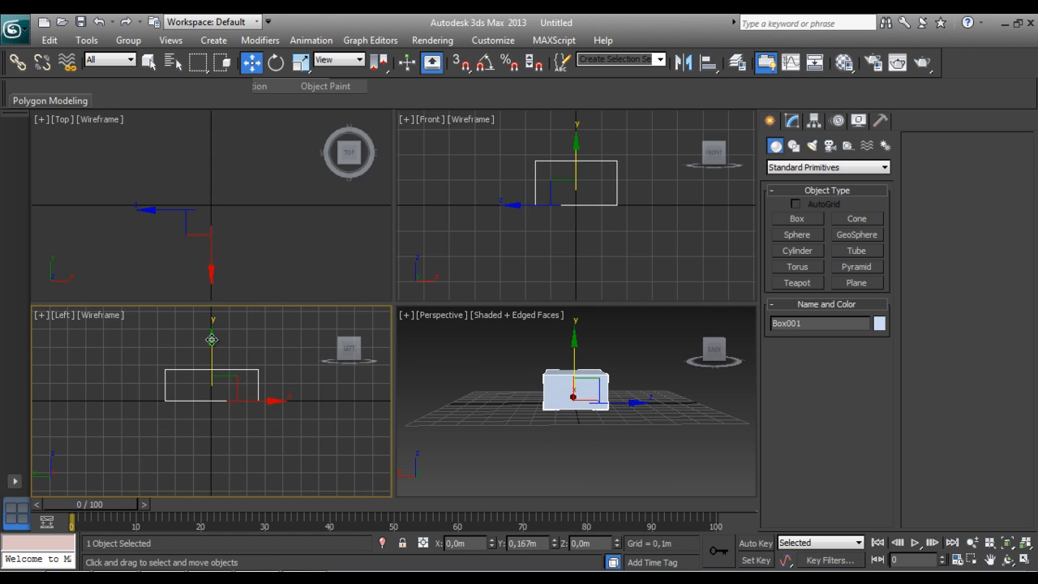
Move the box along the Y axis in the Perspective viewport to about Y 0.842 m, off the grid, and deselect it
left_click(551, 394)
mouse_move(715, 349)
left_mouse_down()
mouse_move(715, 366)
mouse_move(674, 368)
mouse_move(698, 364)
mouse_move(693, 350)
mouse_move(680, 371)
mouse_move(662, 374)
mouse_move(724, 365)
left_mouse_up()
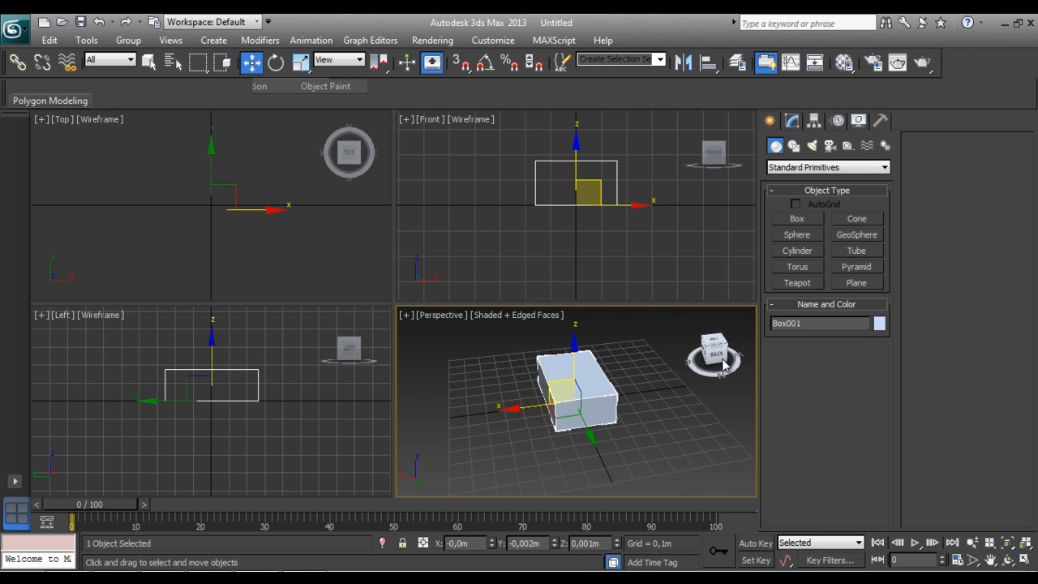
left_click(508, 413)
left_click(572, 418)
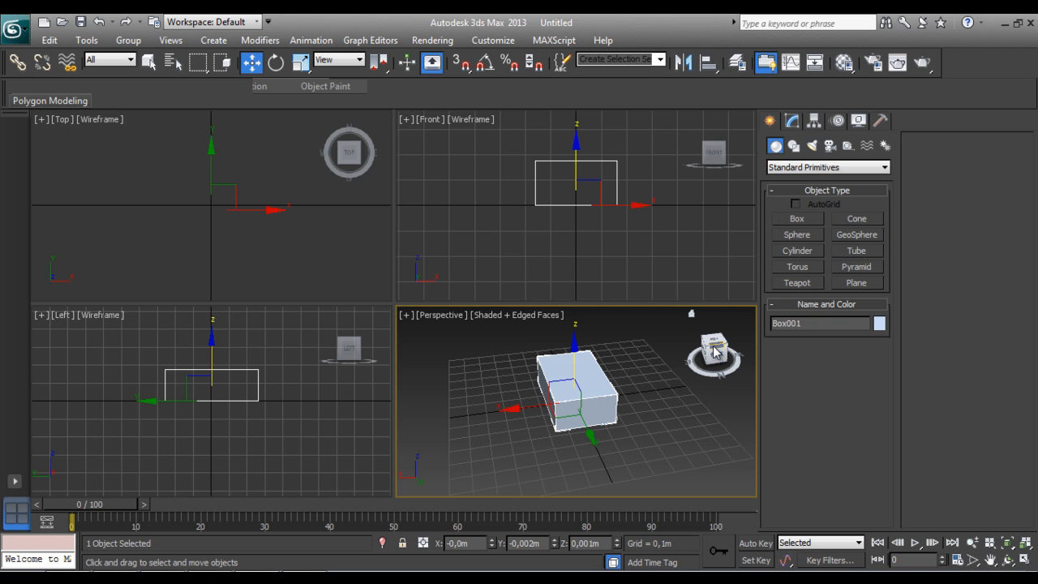
left_click_drag(714, 355, 623, 401)
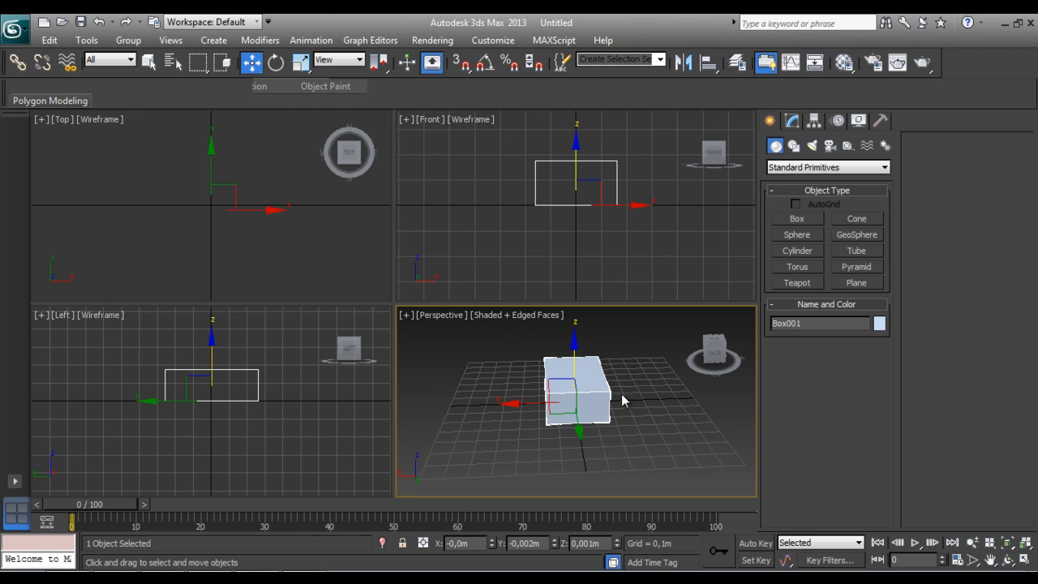
left_click_drag(578, 433, 593, 503)
left_click(657, 438)
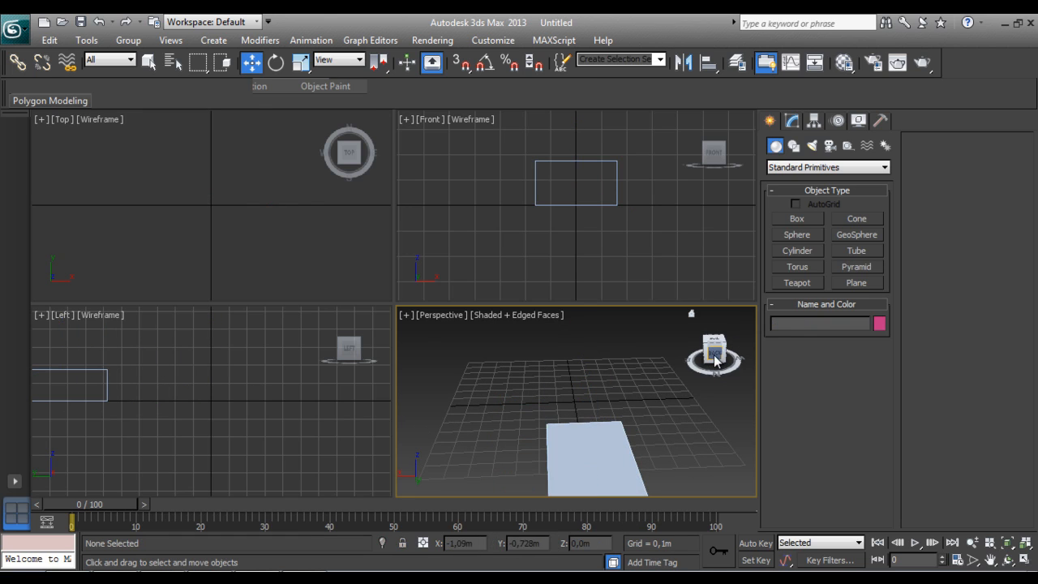
left_click_drag(713, 354, 714, 376)
scroll(636, 408, "down", 5)
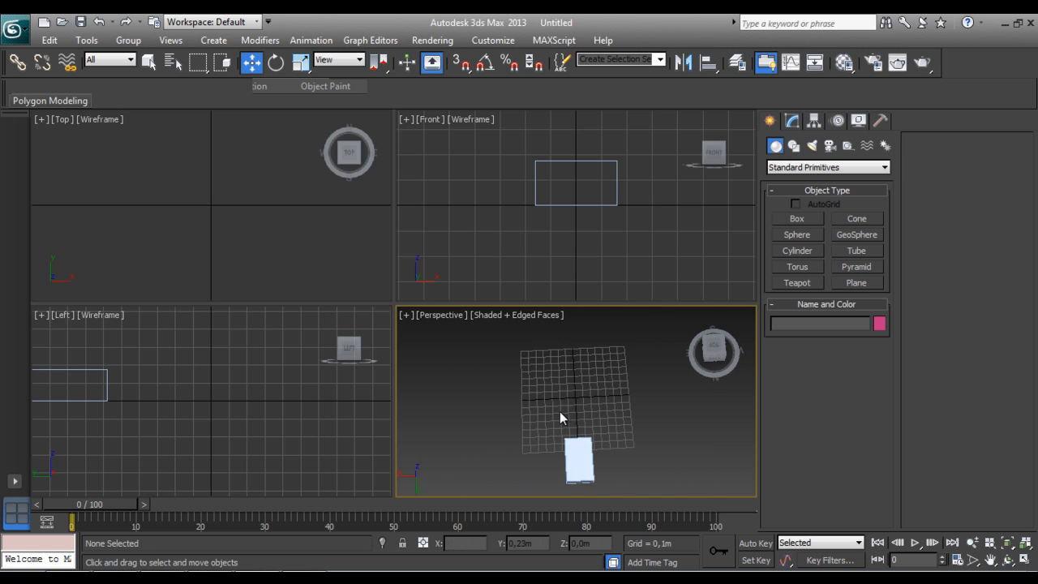
Select the box beside the grid and set its Y position to 0 m using exact coordinates
left_click(582, 459)
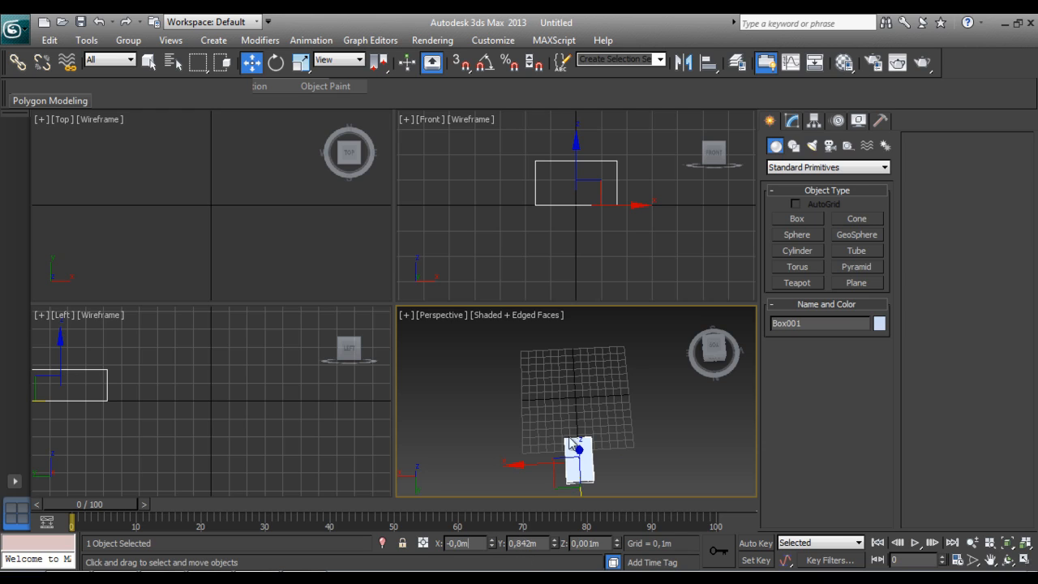
left_click(714, 360)
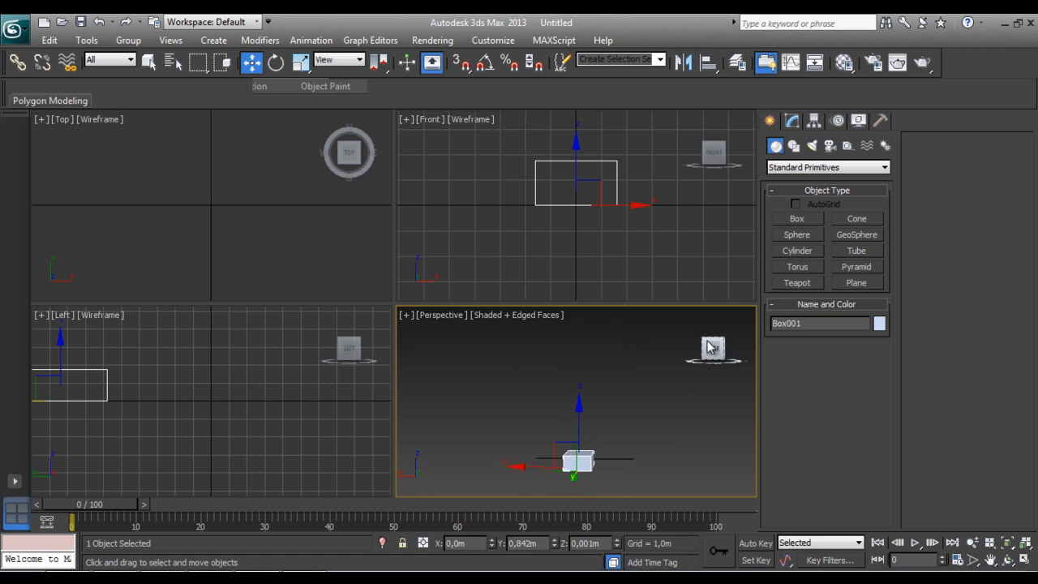
left_click_drag(707, 347, 647, 358)
middle_click_drag(650, 450, 602, 407)
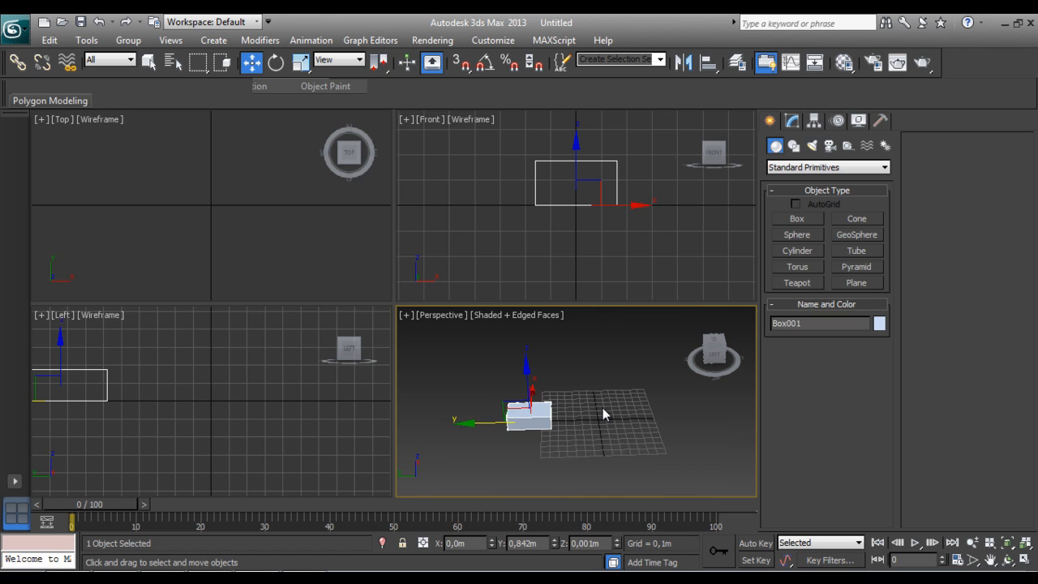
scroll(602, 408, "up", 2)
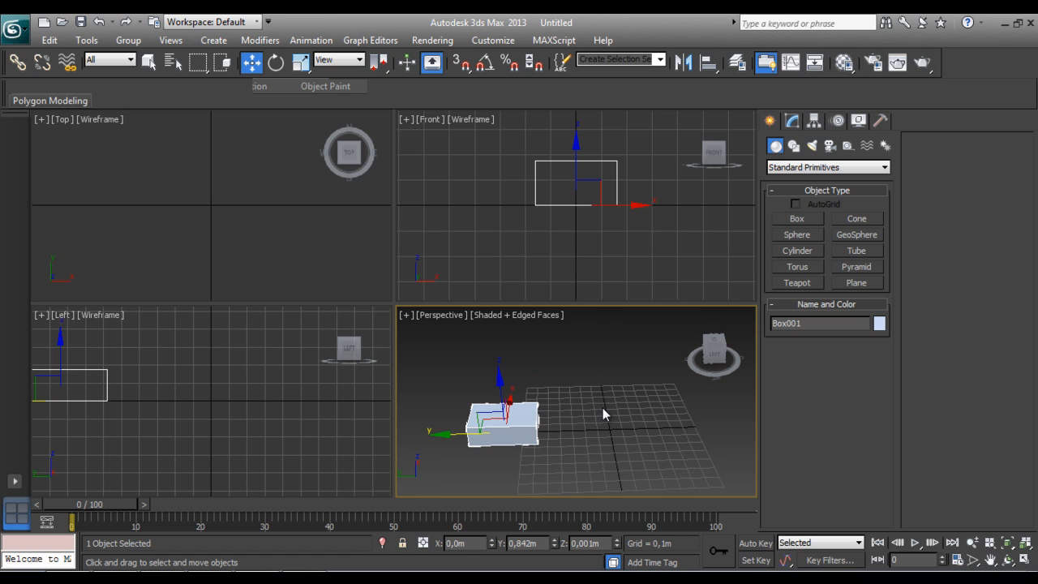
double_click(447, 544)
left_click(522, 543)
left_click_drag(531, 544, 412, 544)
type("0m")
key("Return")
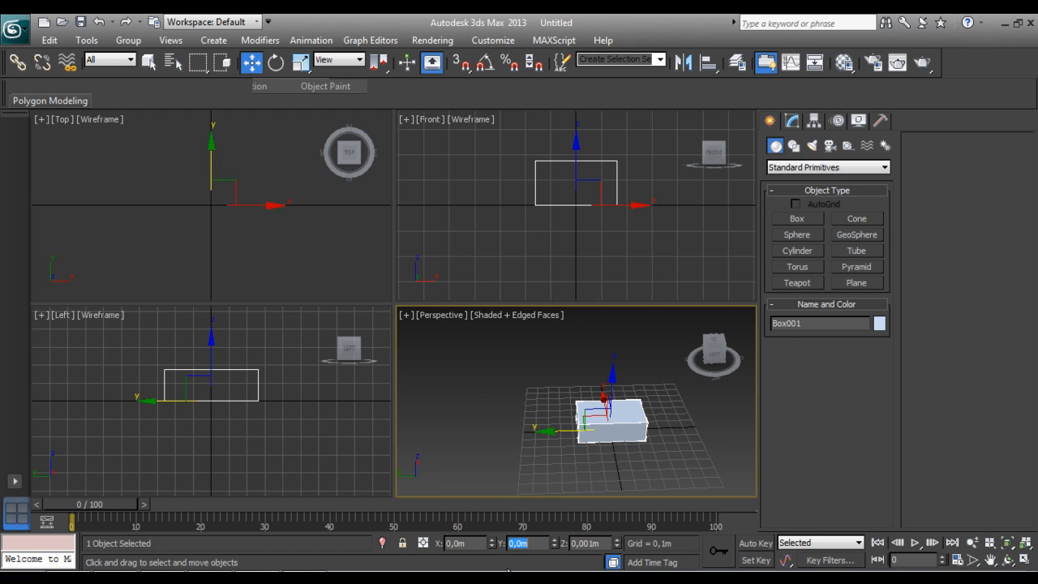
Set the box's Z position to 0 m and deselect the box
key("Tab")
type("0")
key("Return")
left_click_drag(535, 545, 363, 550)
left_click(467, 251)
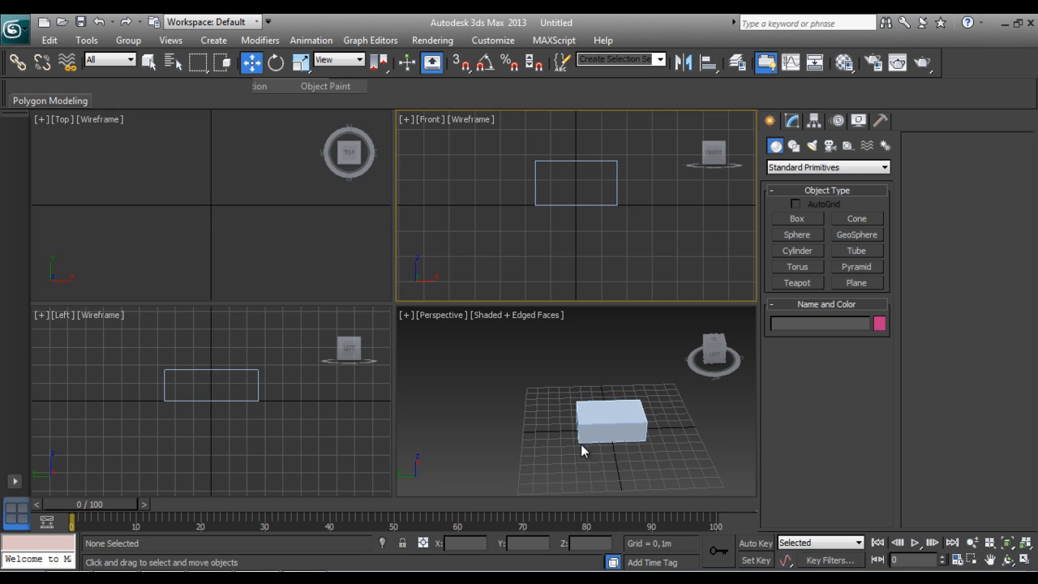
Select the centred box and examine its placement on the grid from above in the Perspective viewport
left_click(615, 425)
left_click_drag(713, 351, 669, 358)
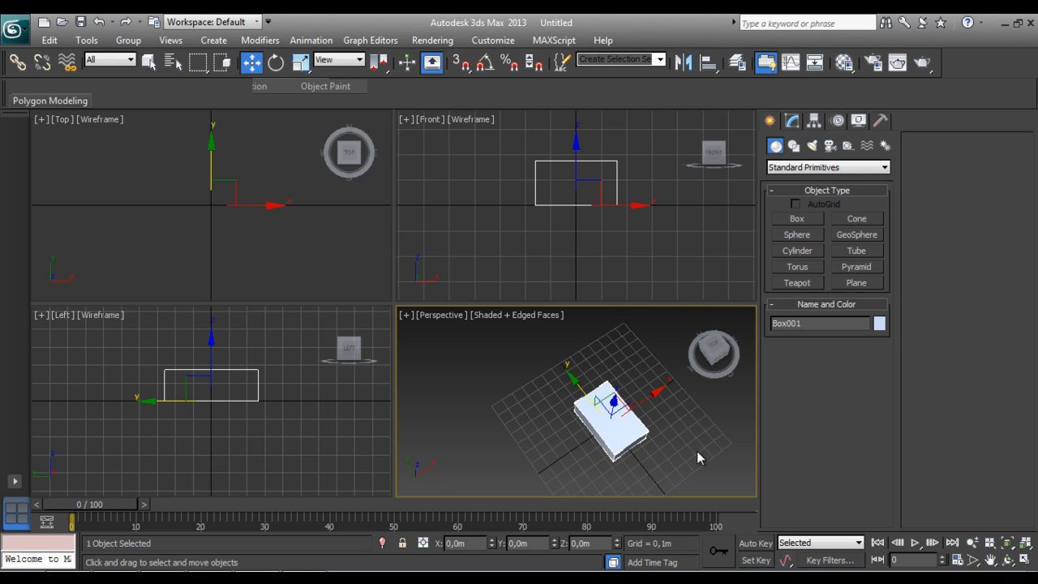
middle_click_drag(669, 428, 633, 416)
scroll(637, 409, "up", 5)
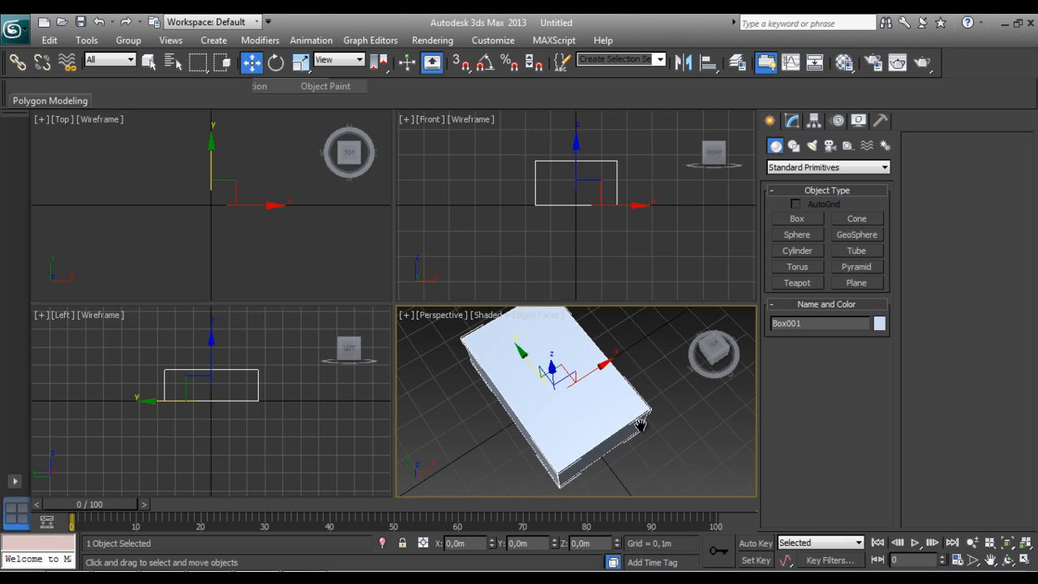
scroll(640, 429, "down", 3)
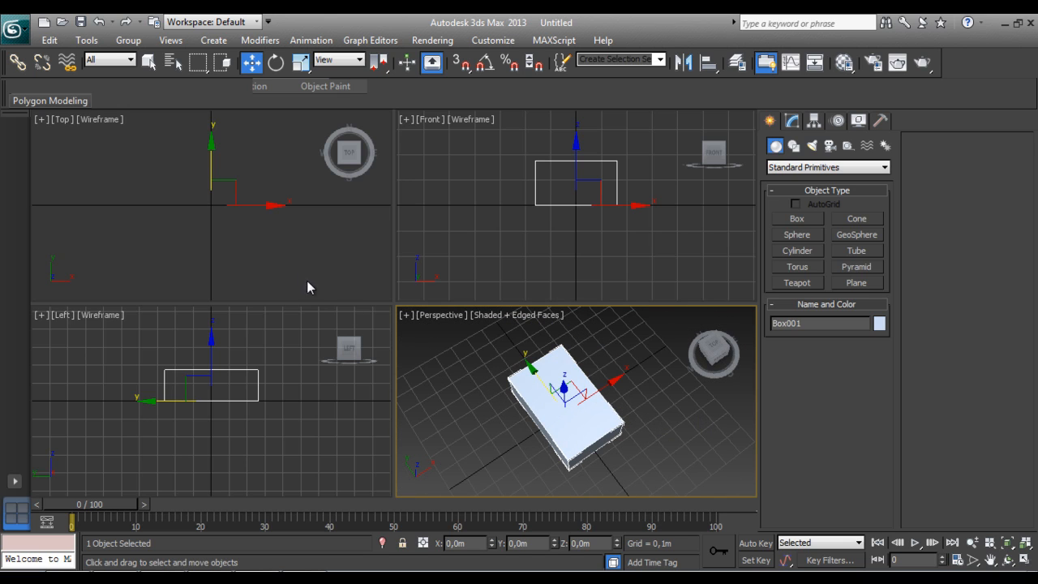
Deselect the box and adjust the Top viewport's zoom so the whole box outline is shown at a comfortable size
left_click(302, 256)
left_click(563, 181)
left_click(347, 200)
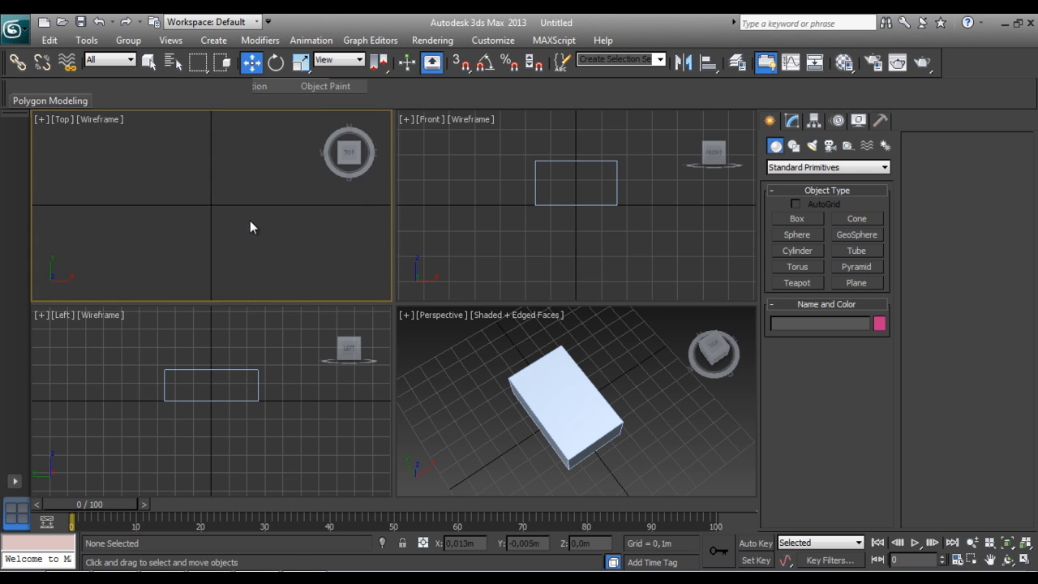
scroll(249, 219, "down", 8)
scroll(249, 218, "up", 4)
scroll(249, 218, "down", 5)
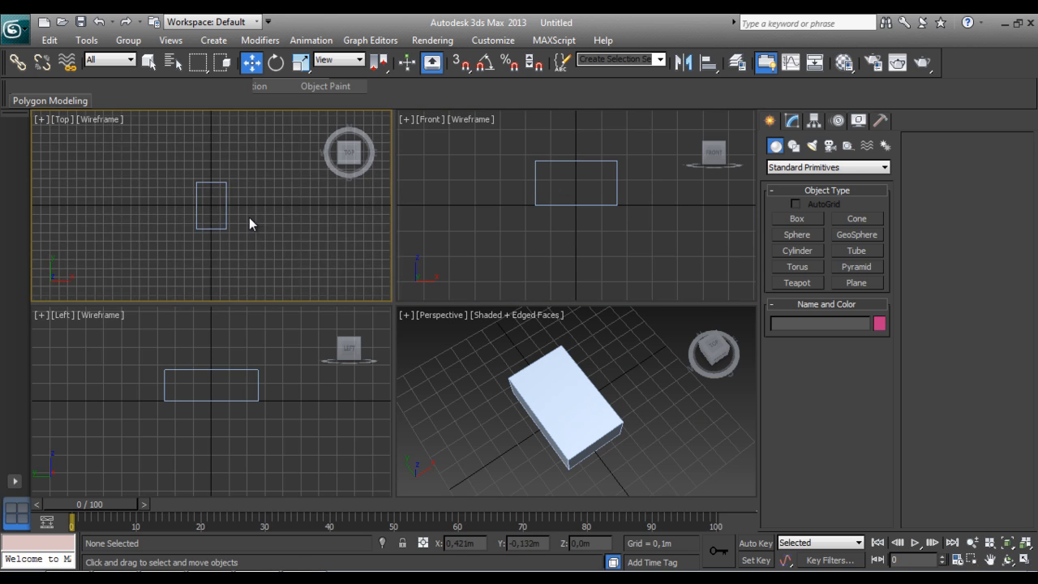
scroll(249, 217, "up", 5)
scroll(266, 215, "down", 2)
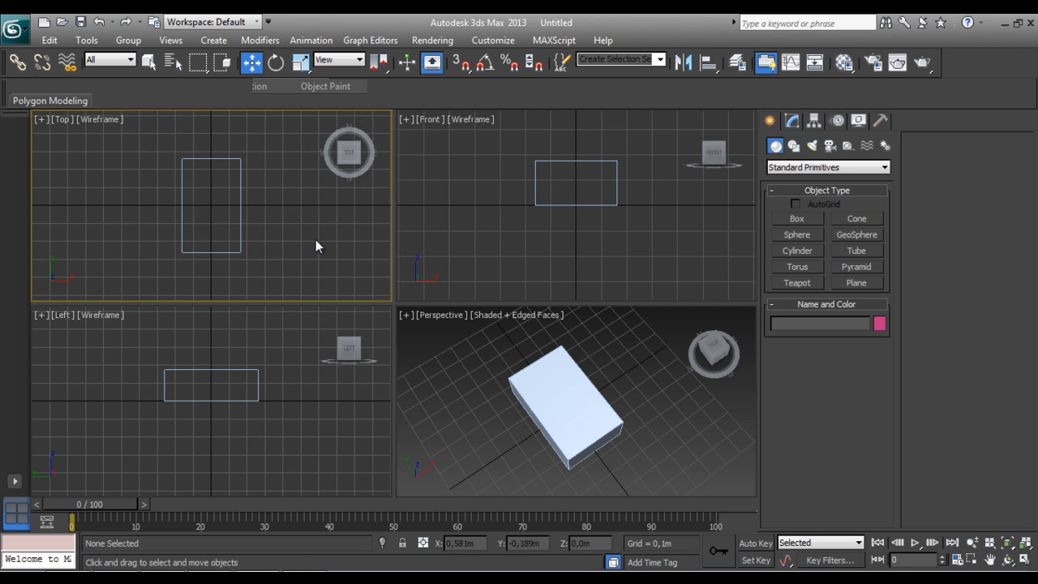
Activate the Perspective, Top, Front and Left viewports one after another
left_click(477, 395)
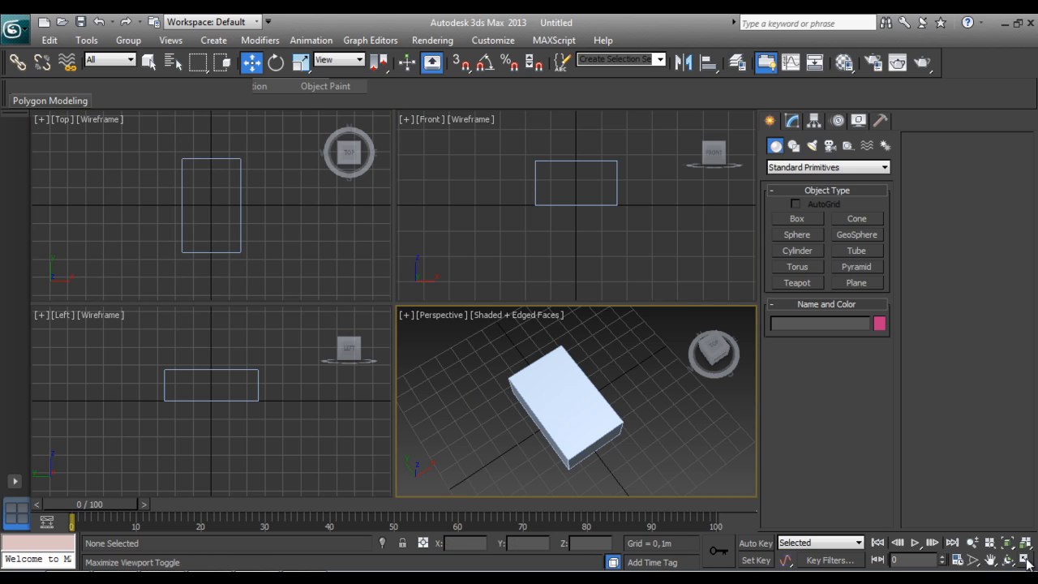
left_click(118, 189)
left_click(434, 203)
left_click(259, 360)
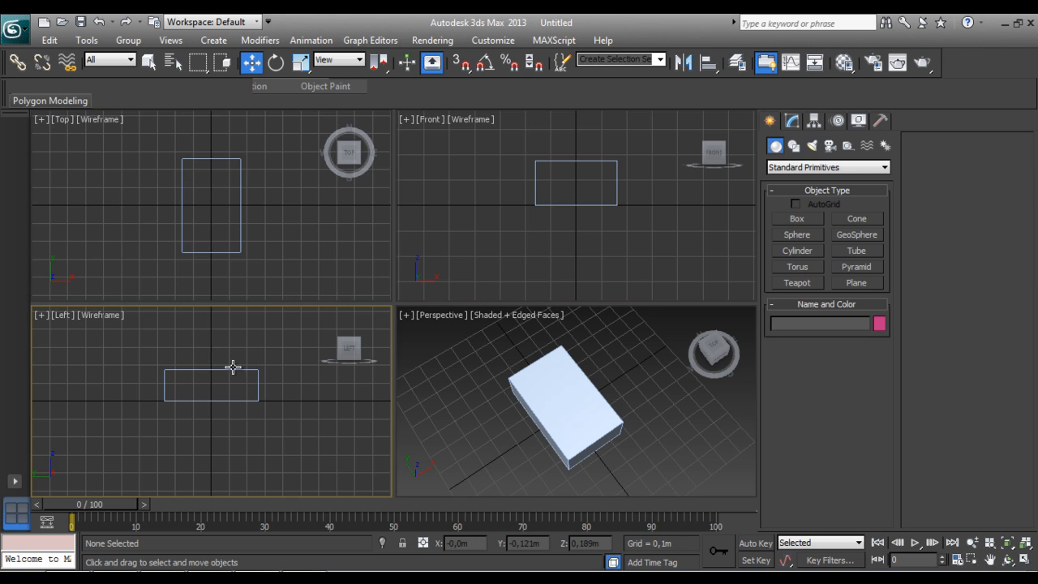
Maximize the Perspective viewport and switch its view to Top, Front and Left in turn
left_click(452, 390)
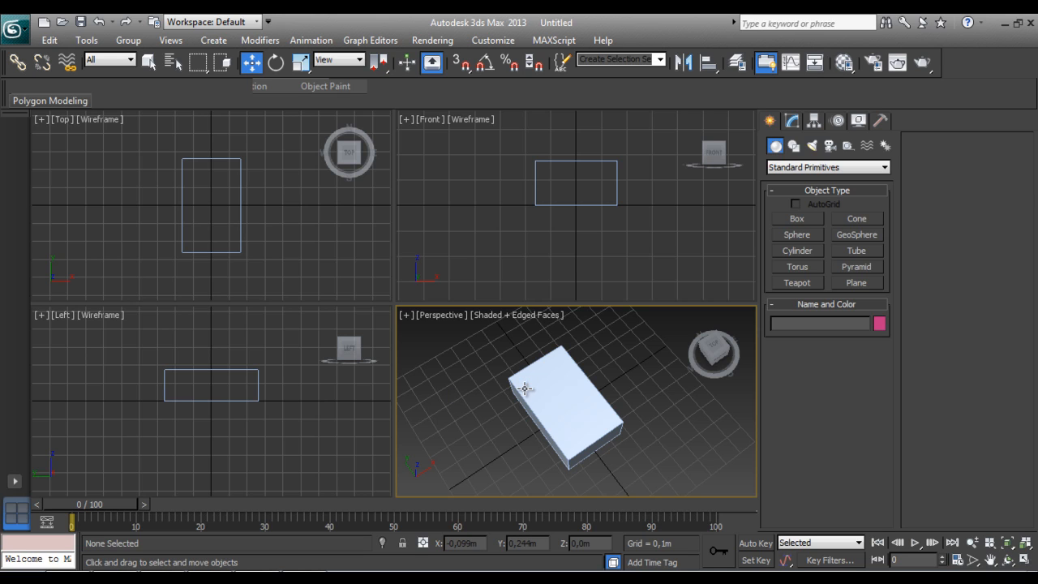
key("alt+w")
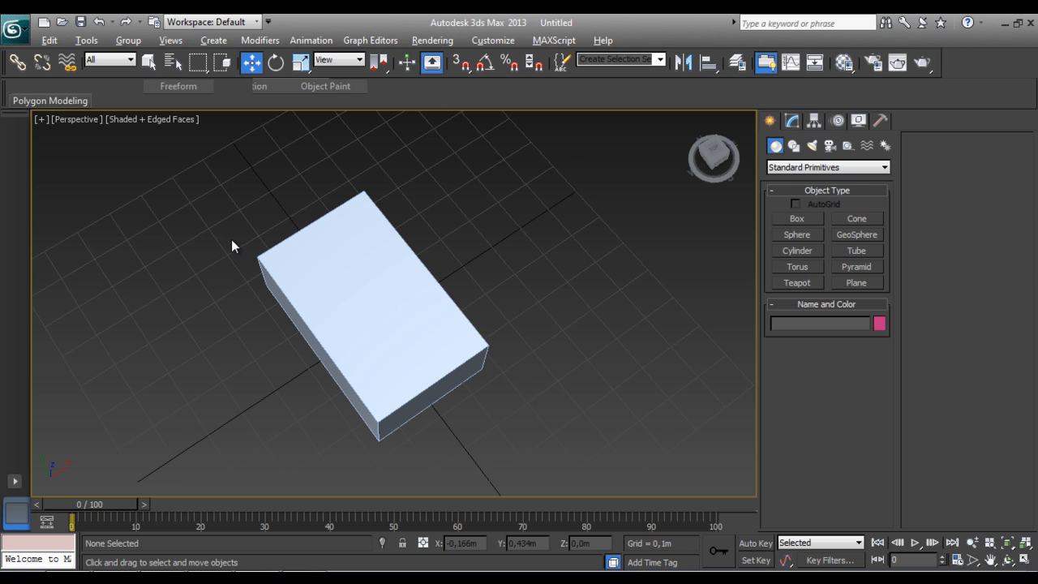
key("t")
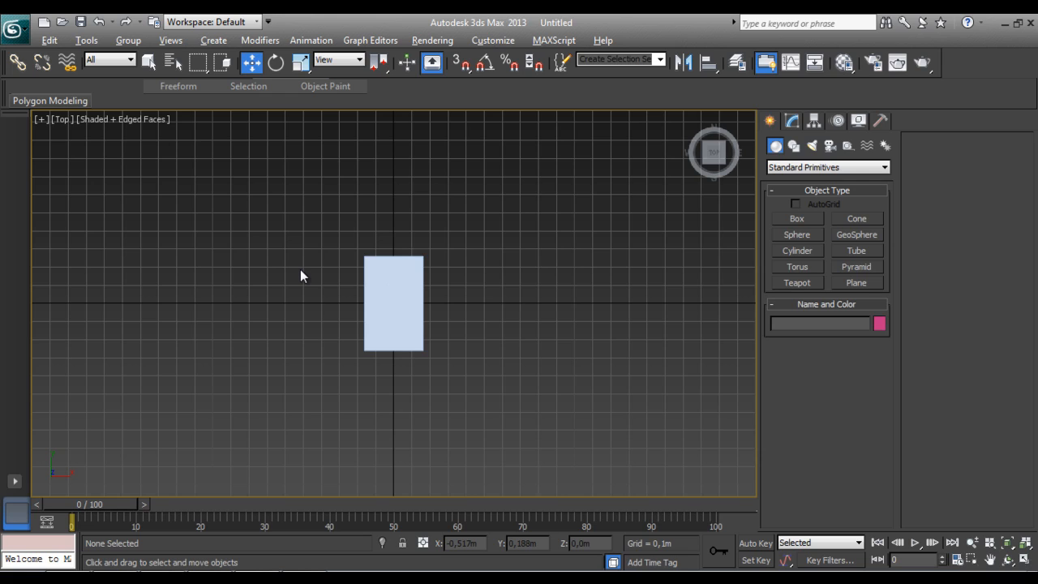
key("f")
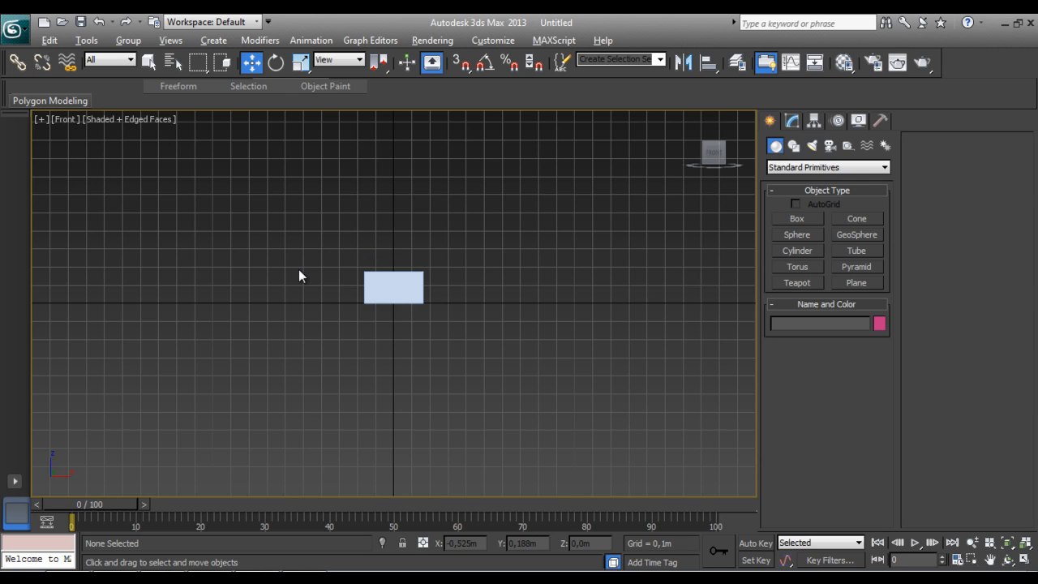
key("l")
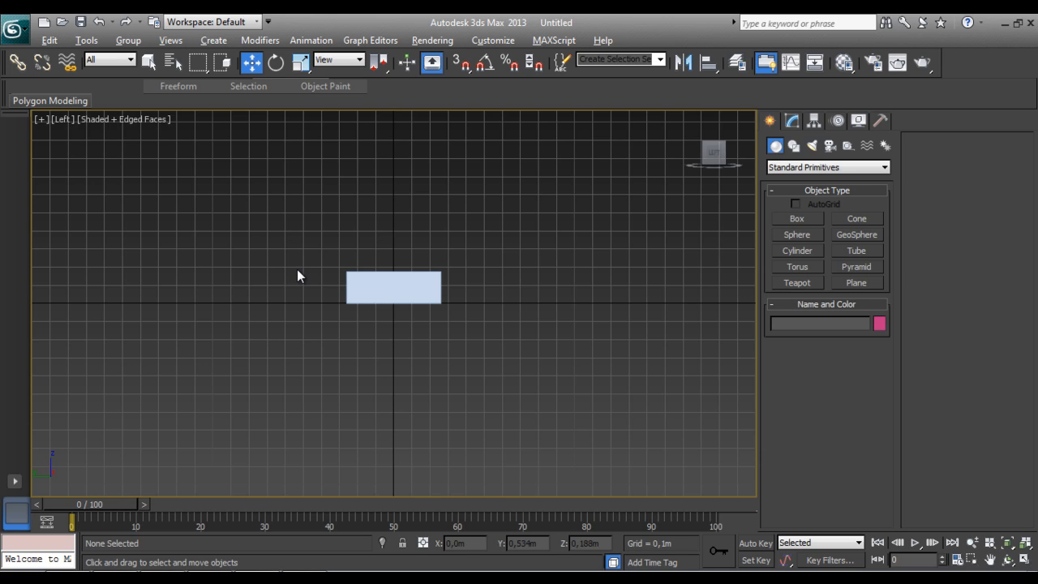
Toggle the maximized Left viewport to disabled and change its view to Right
key("d")
key("d")
key("d")
left_click(61, 119)
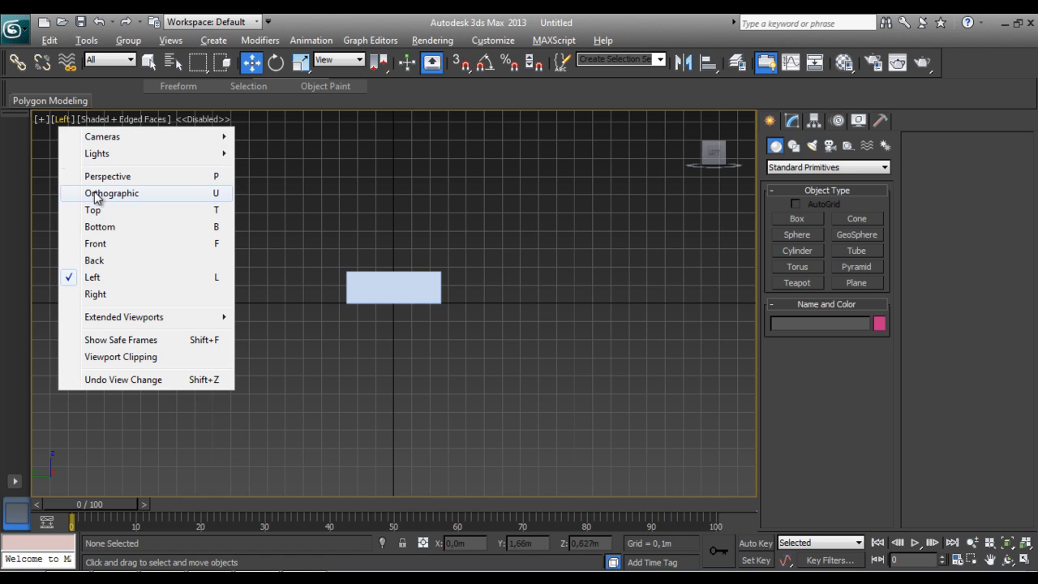
left_click(118, 295)
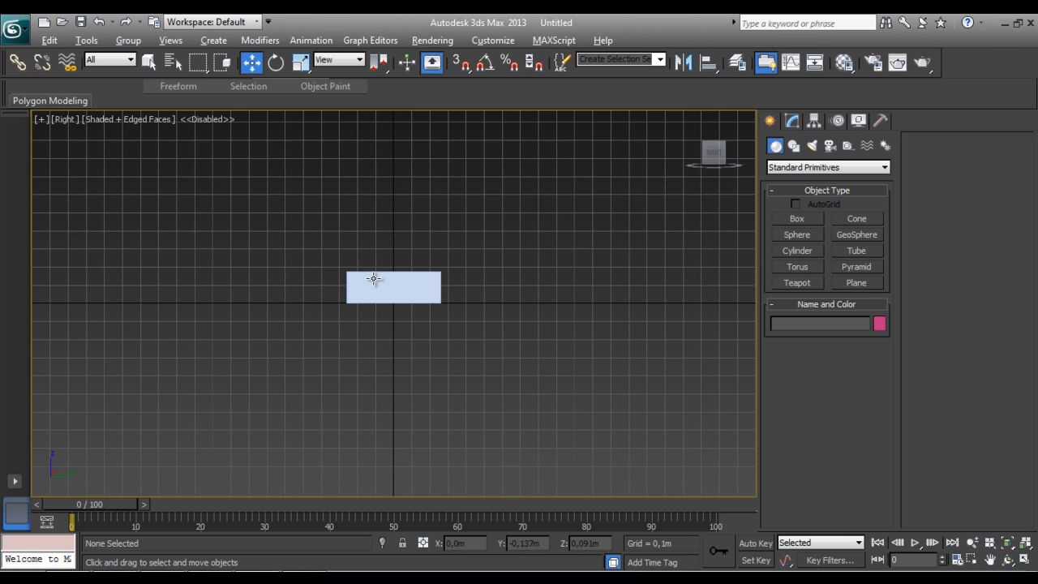
Return the viewport to the Perspective view and orbit it to look down on the box at an angle
left_click(66, 119)
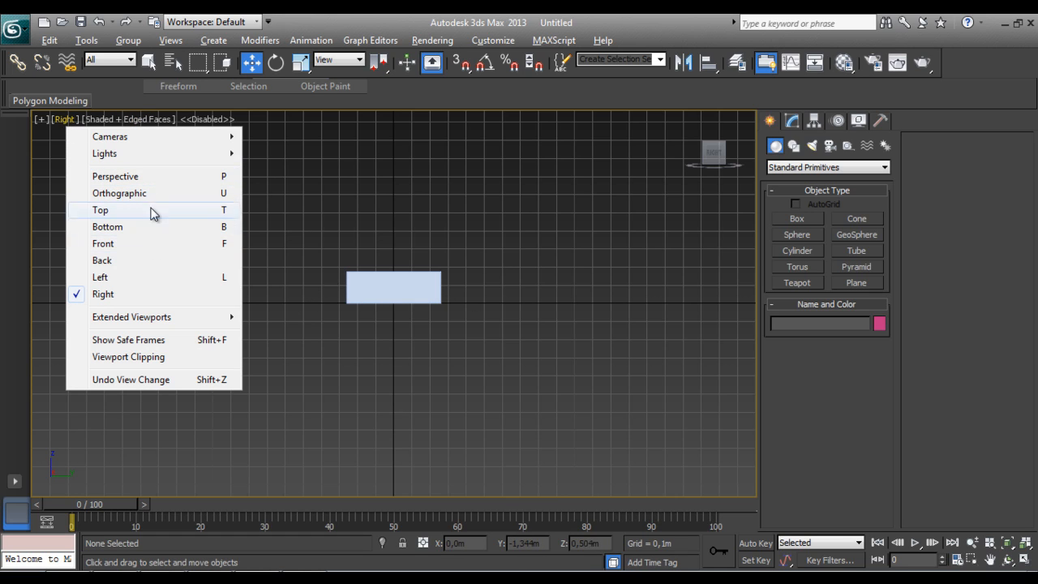
left_click(150, 177)
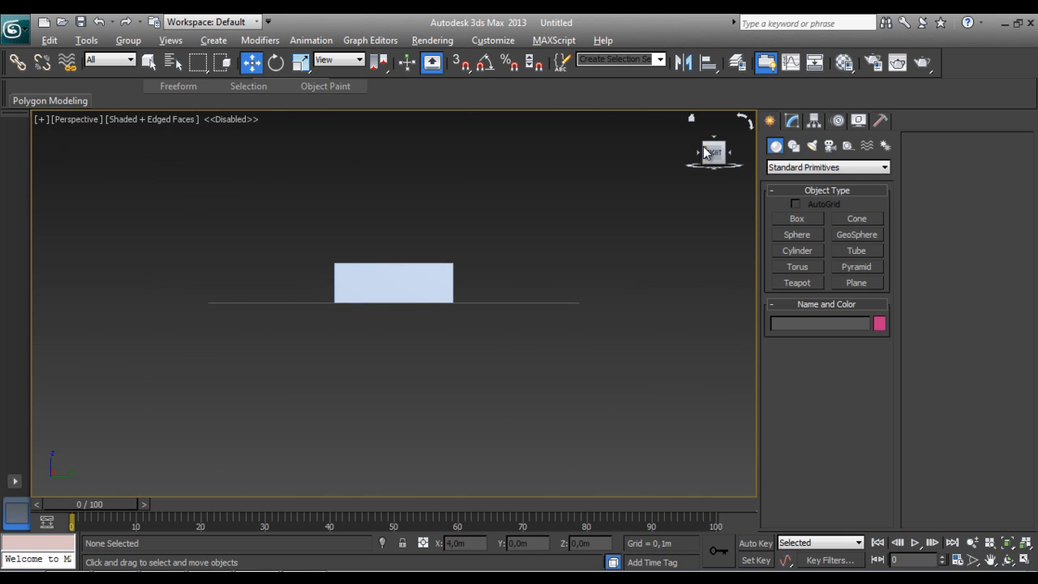
left_click_drag(710, 154, 729, 186)
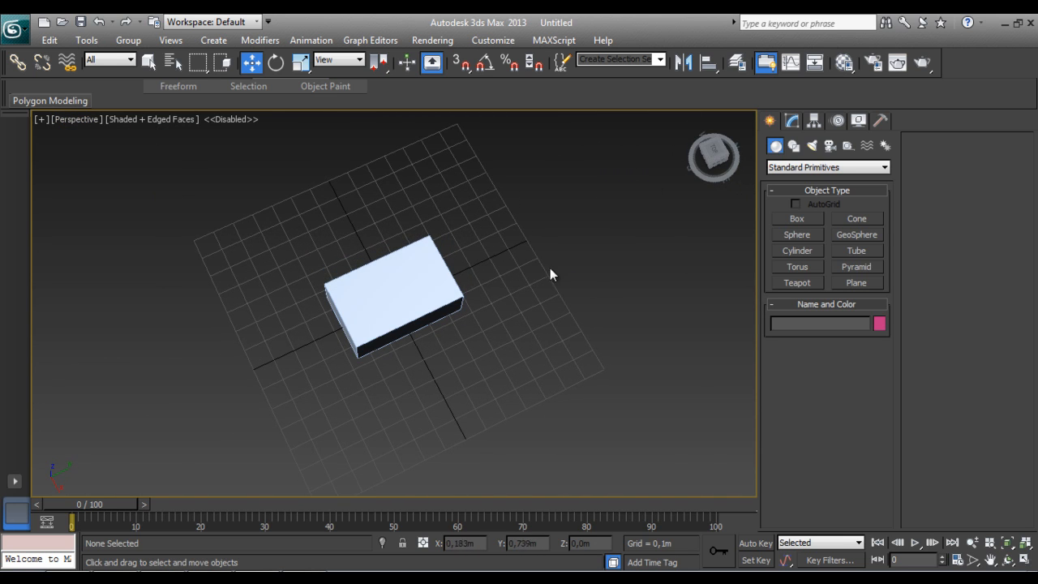
Delete the box centred on the grid
left_click(397, 302)
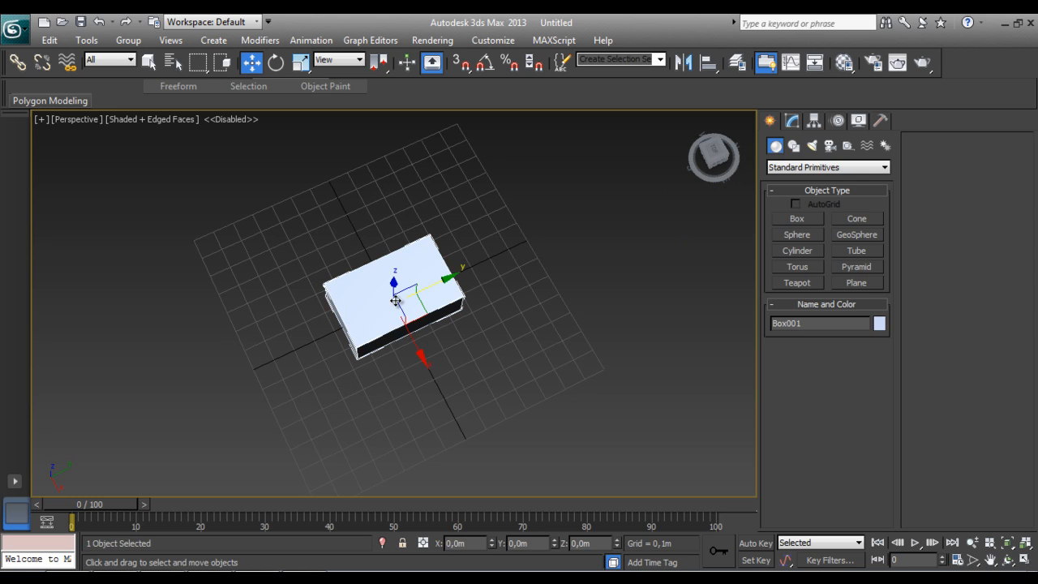
left_click(484, 252)
left_click(396, 287)
key("Delete")
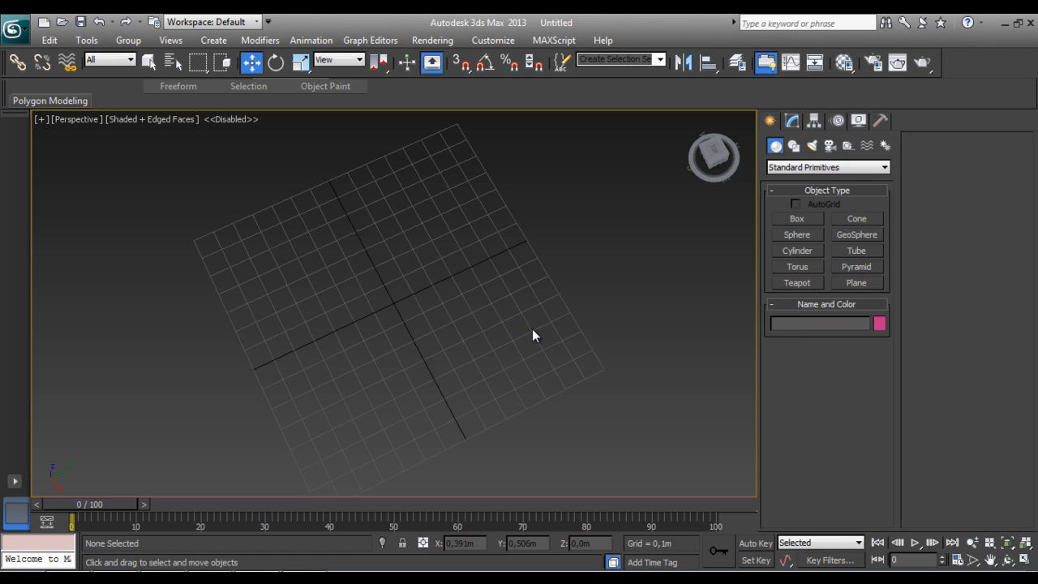
Create a box near the grid centre about 0.375 m long, 0.425 m wide and 0.272 m high
left_click(795, 219)
left_click_drag(388, 249, 355, 363)
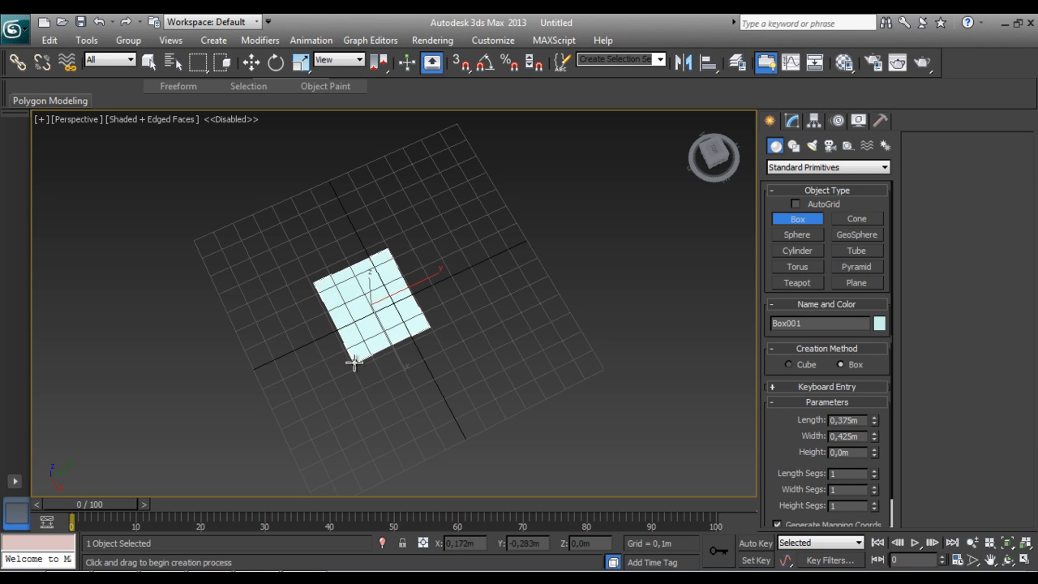
left_click(365, 305)
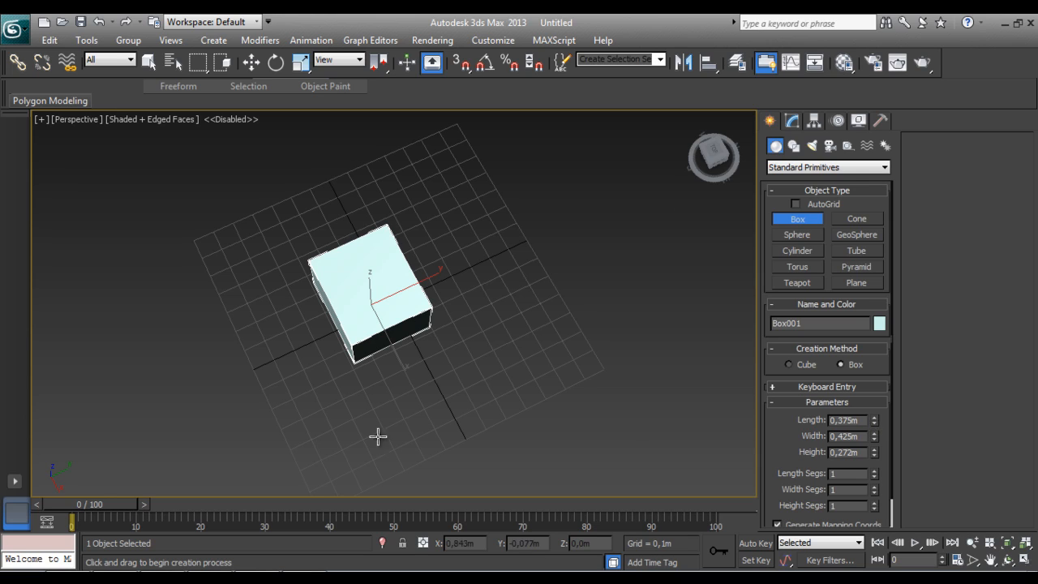
Set the box to 0.338 m length, 0.323 m width and 0.451 m height, with 3 length, 4 width and 5 height segments
mouse_move(874, 419)
left_mouse_down()
mouse_move(875, 442)
mouse_move(877, 409)
mouse_move(881, 451)
mouse_move(880, 399)
left_mouse_up()
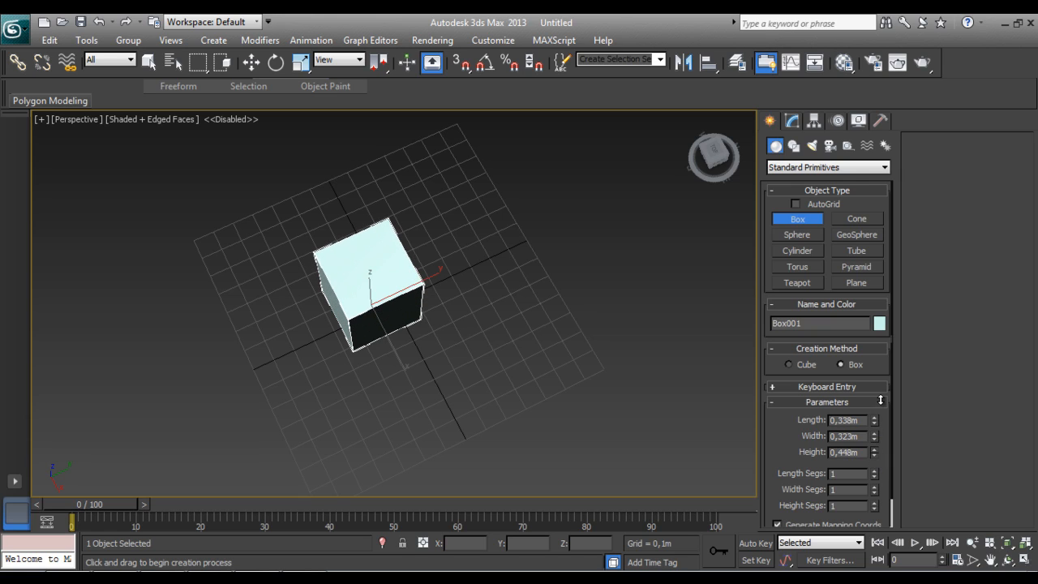
left_click(874, 470)
left_click(874, 470)
left_click_drag(875, 490, 875, 472)
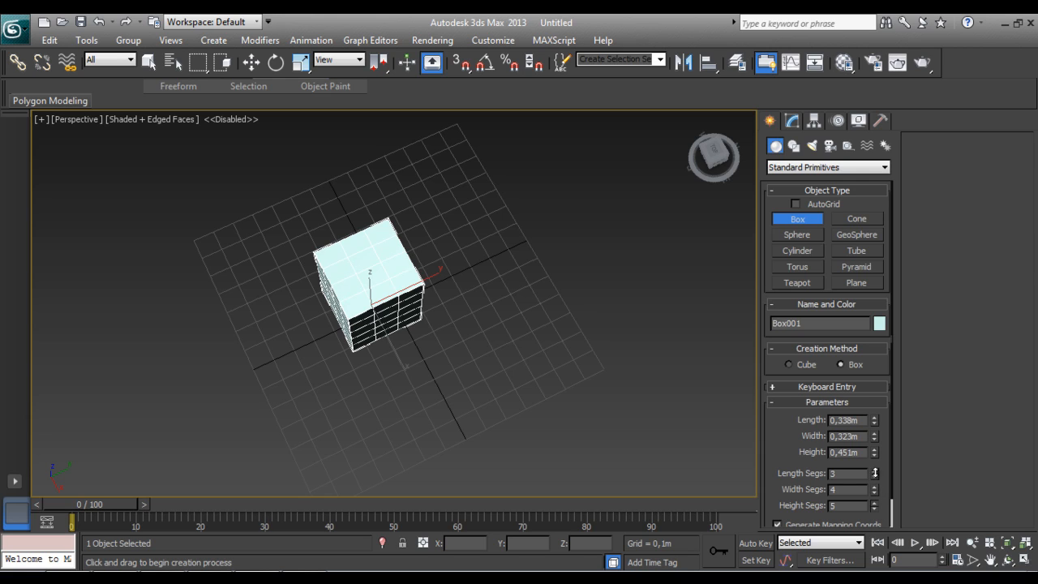
left_click_drag(704, 165, 706, 129)
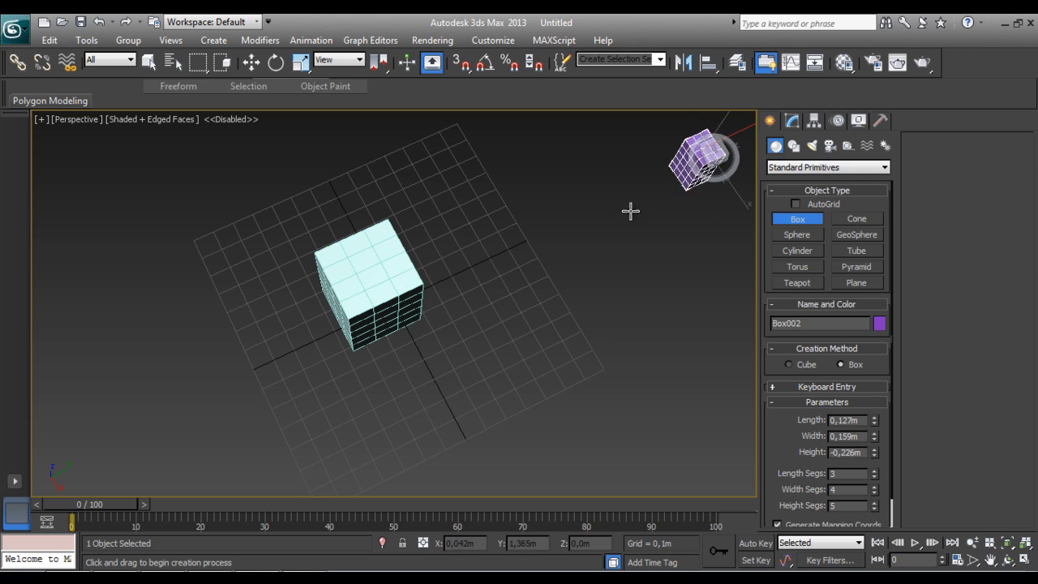
left_click(590, 238)
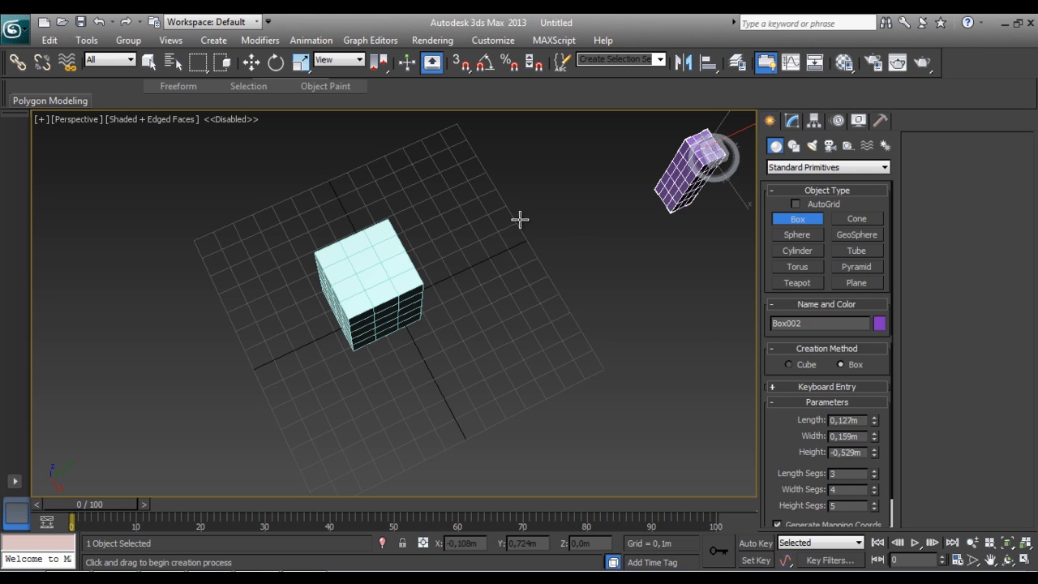
key("ctrl+z")
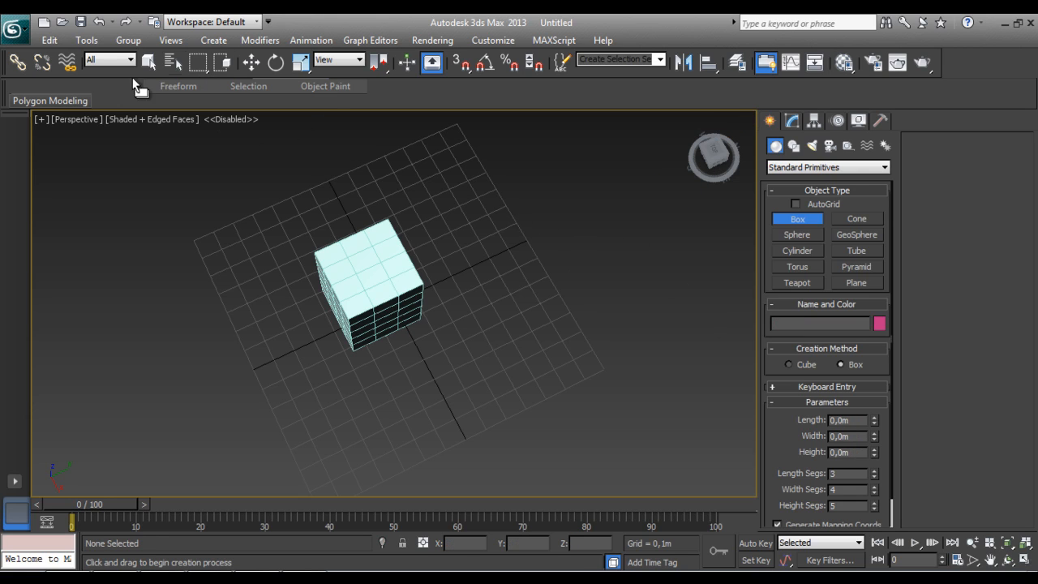
Select the segmented box, increase its length to 0.365 m in its modify parameters, and deselect it
left_click(148, 62)
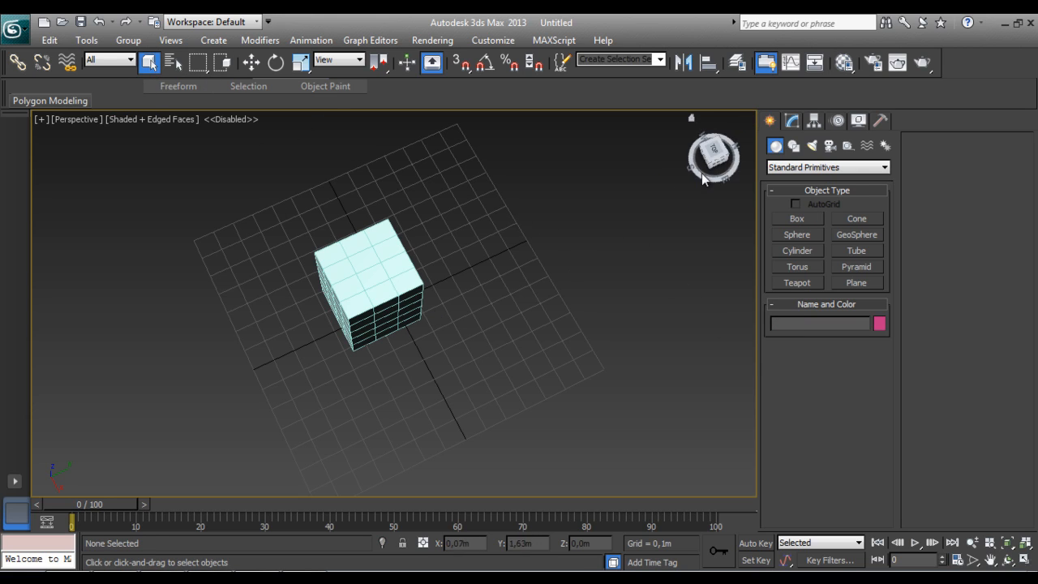
left_click_drag(715, 163, 716, 138)
left_click(395, 237)
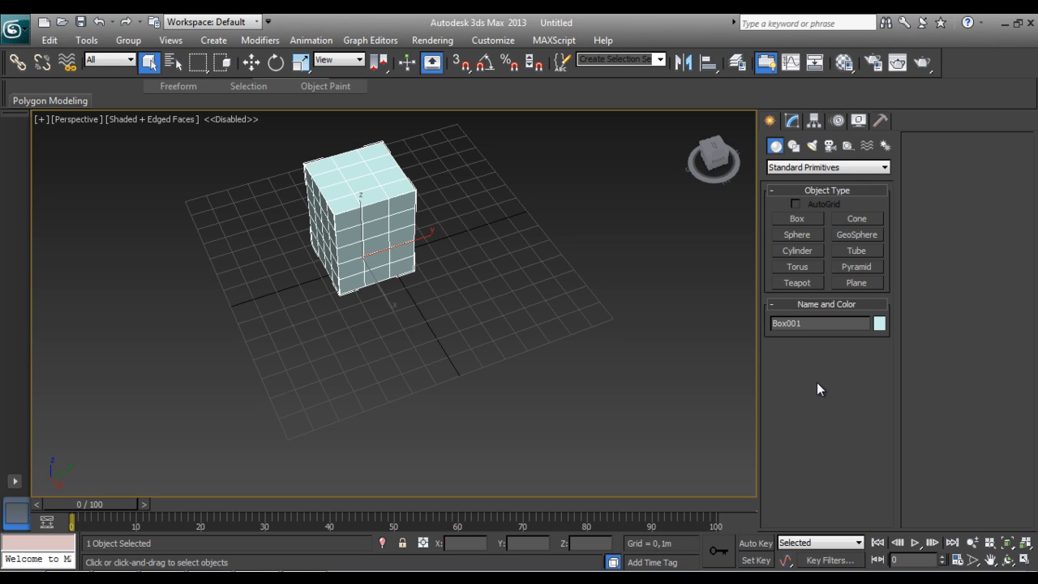
left_click(791, 121)
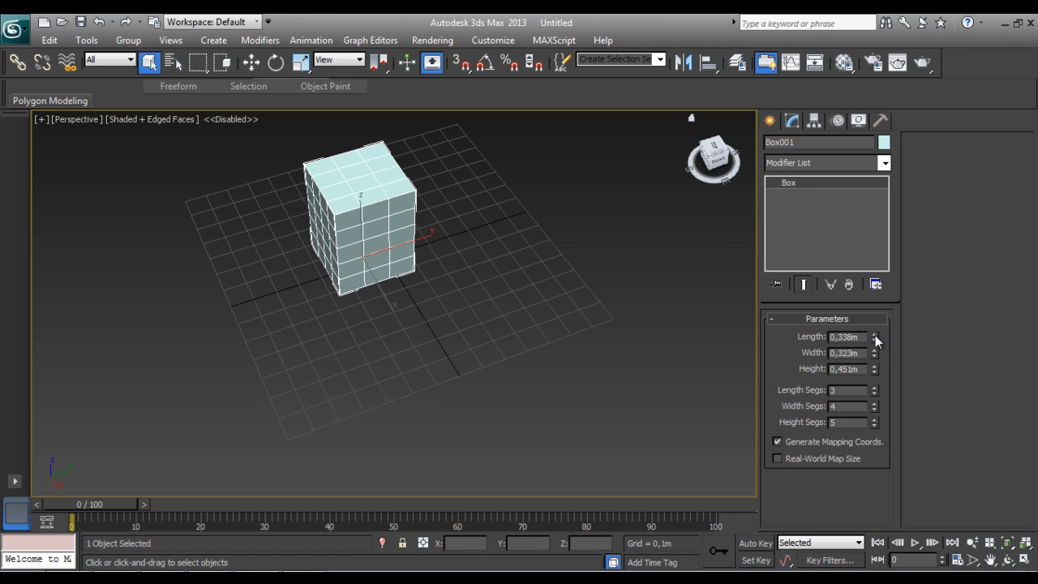
mouse_move(874, 336)
left_mouse_down()
mouse_move(882, 309)
mouse_move(883, 326)
left_mouse_up()
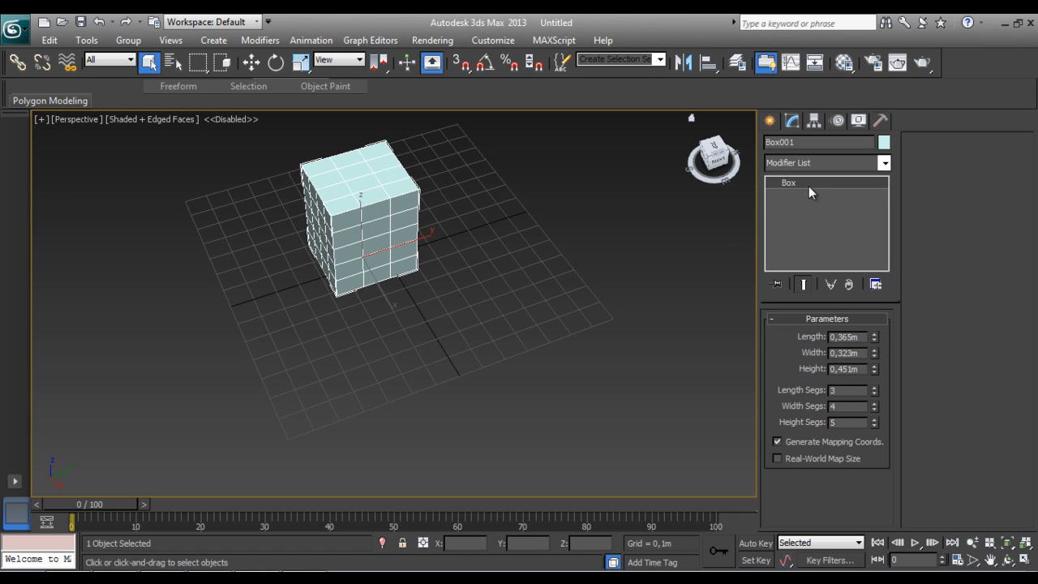
middle_click_drag(527, 231, 488, 243)
left_click(488, 243)
Create a cone beside the box with radii of about 0.244 m and 0.097 m and a height of about 0.441 m
left_click(770, 122)
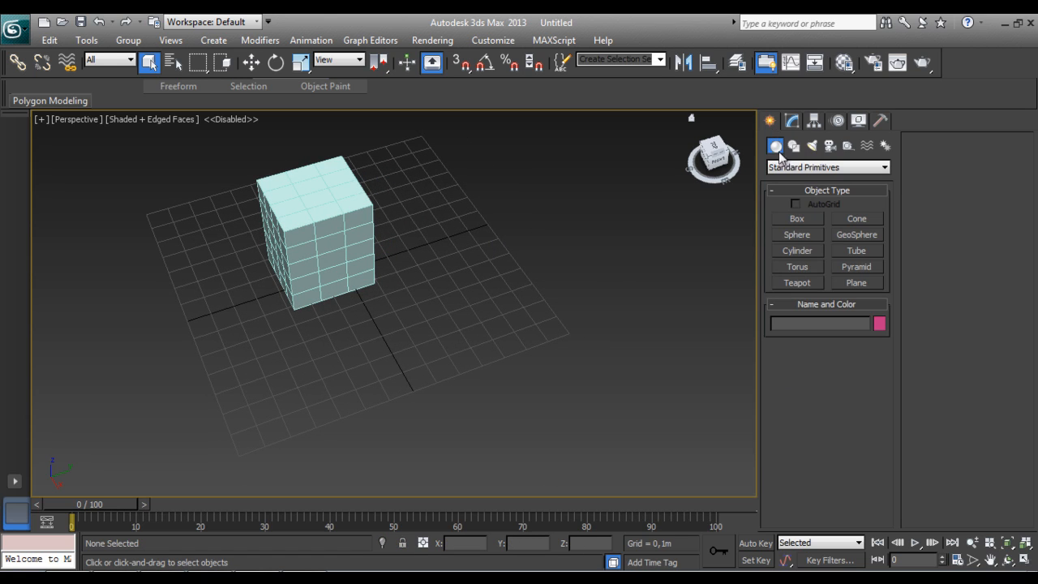
left_click(797, 218)
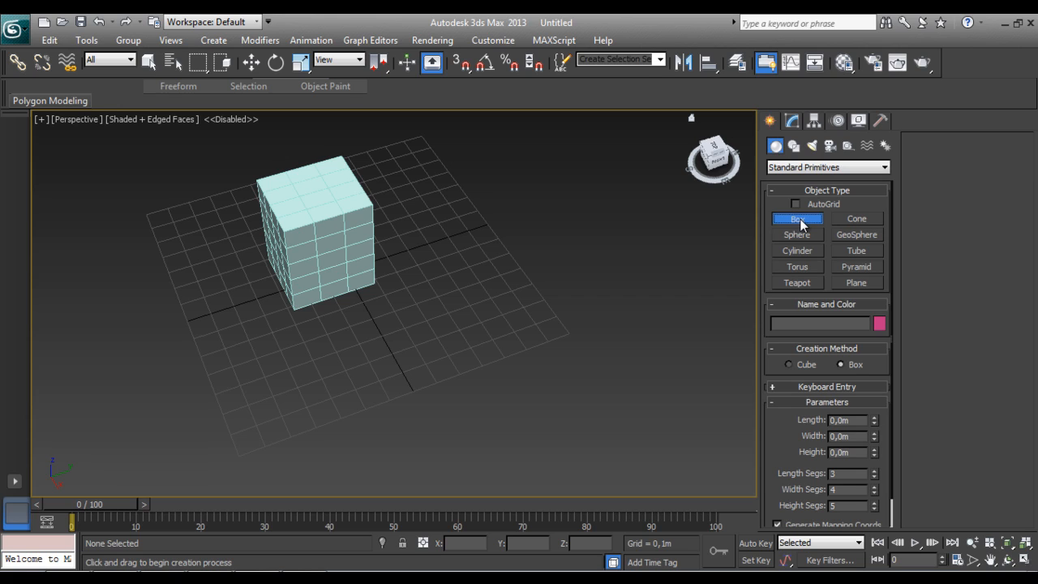
left_click(855, 219)
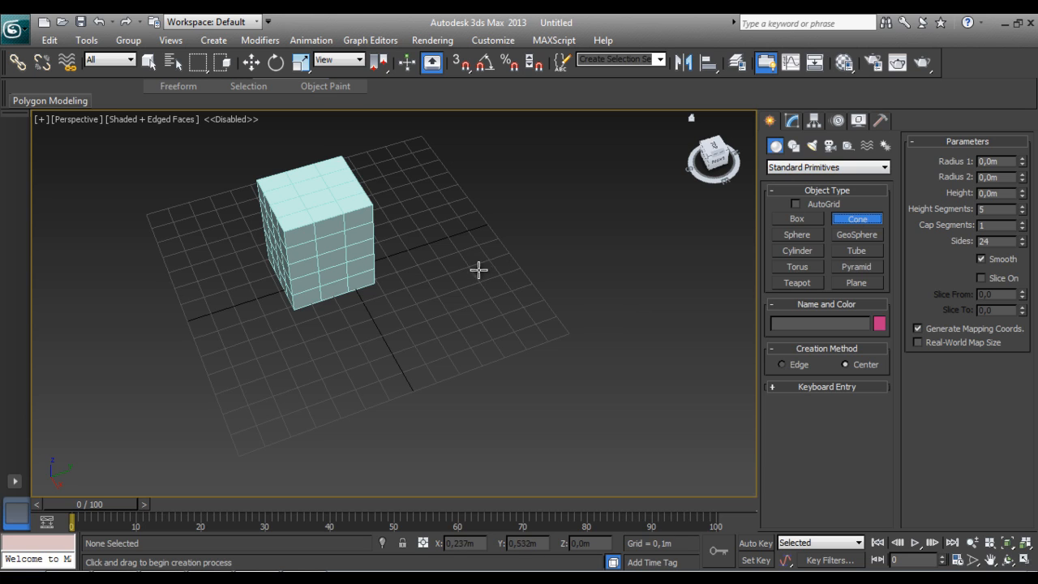
left_click_drag(479, 240, 494, 285)
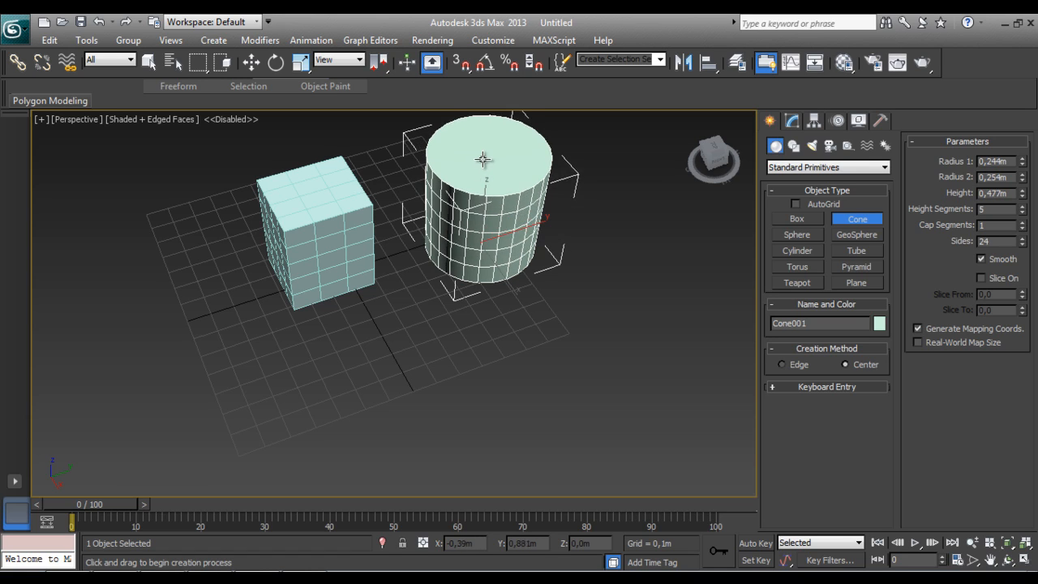
left_click(482, 178)
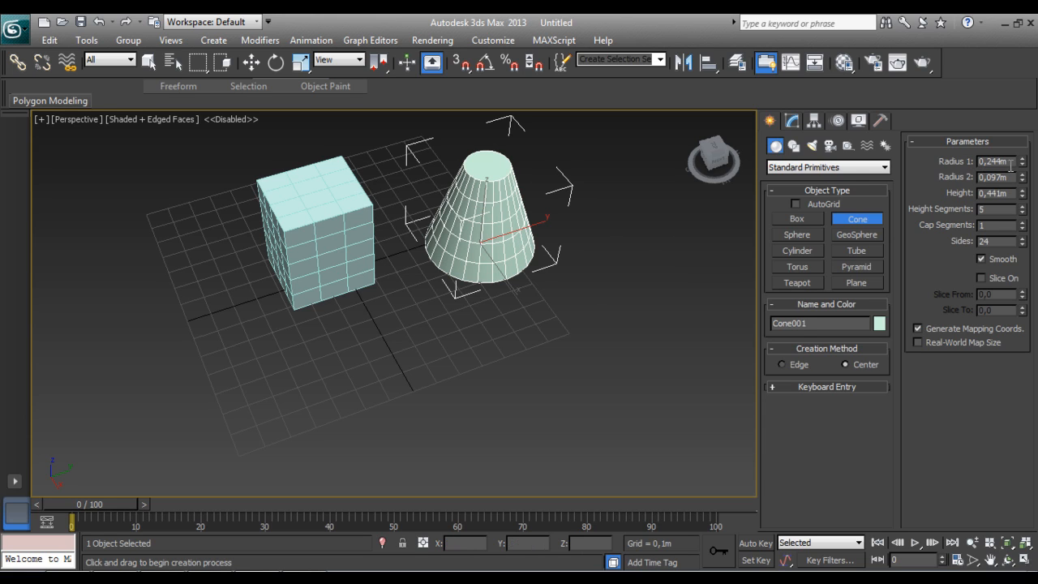
Set the cone's radii to 0.3 m and 0.117 m, height to 0.449 m and height segments to 6, and vary its sides, ending at 47
left_click_drag(1023, 164, 1027, 371)
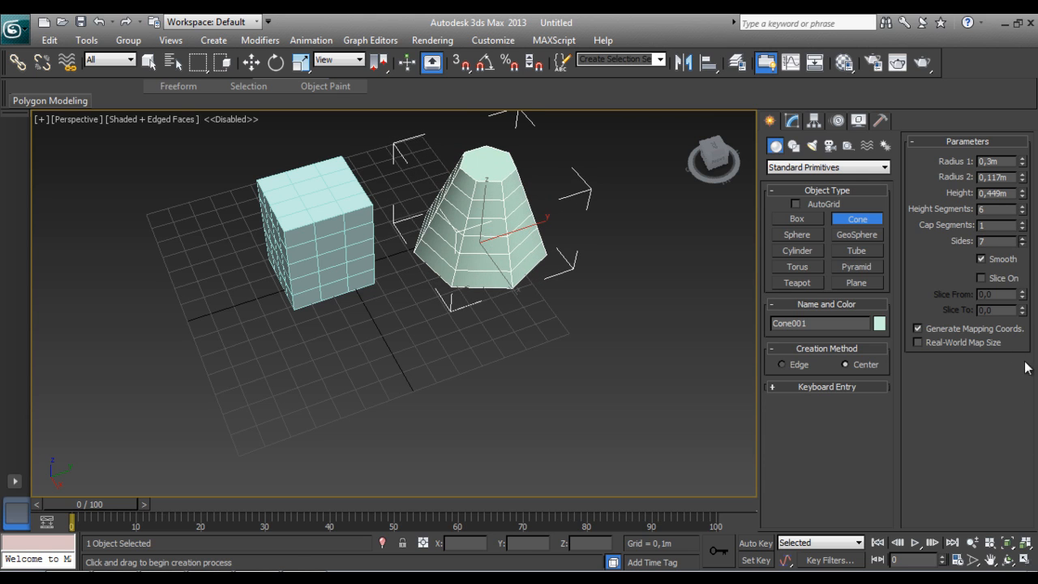
left_click_drag(712, 154, 712, 188)
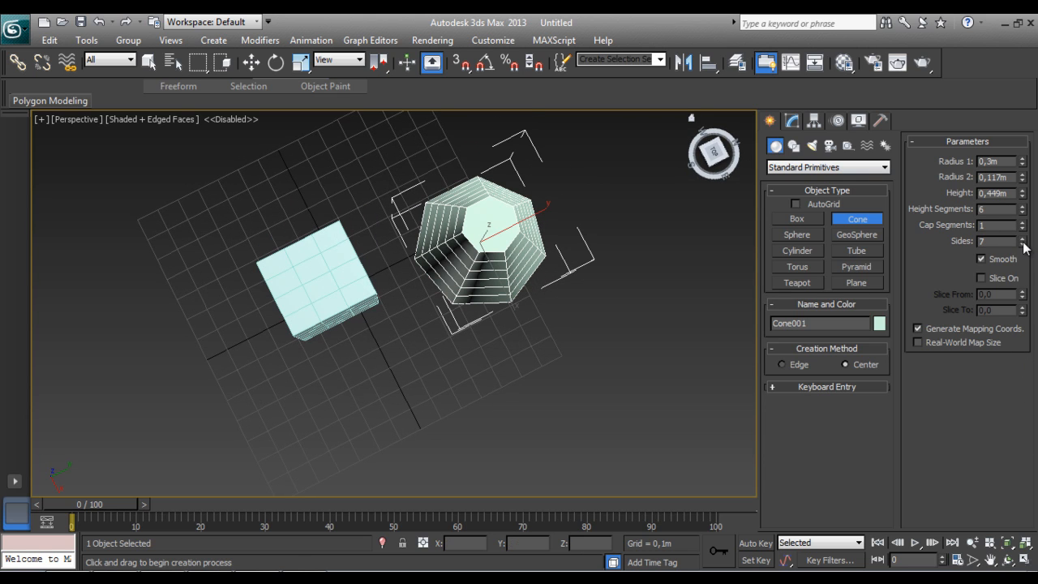
left_click_drag(1024, 248, 1027, 268)
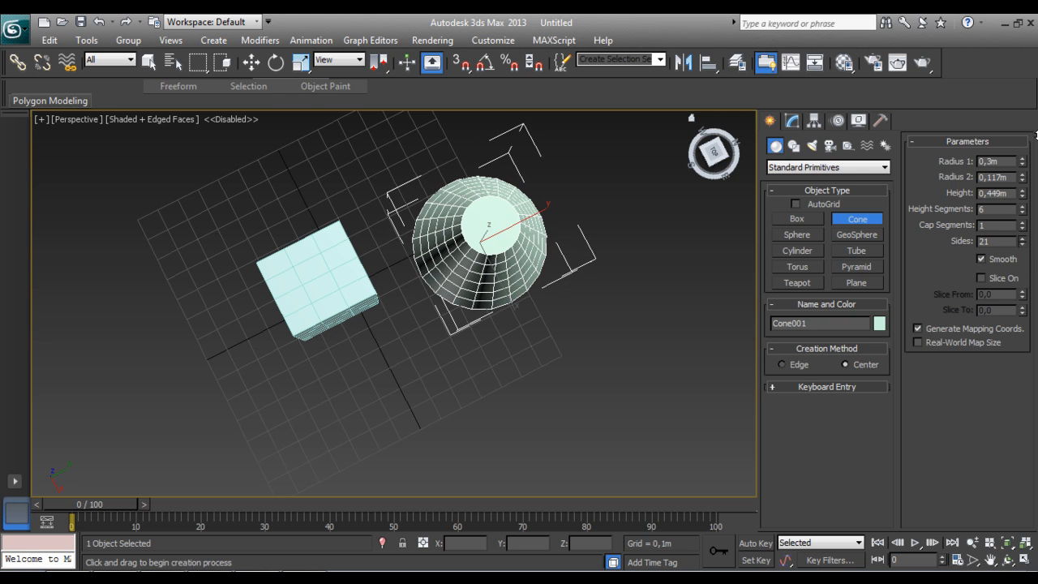
left_click_drag(1034, 23, 1018, 279)
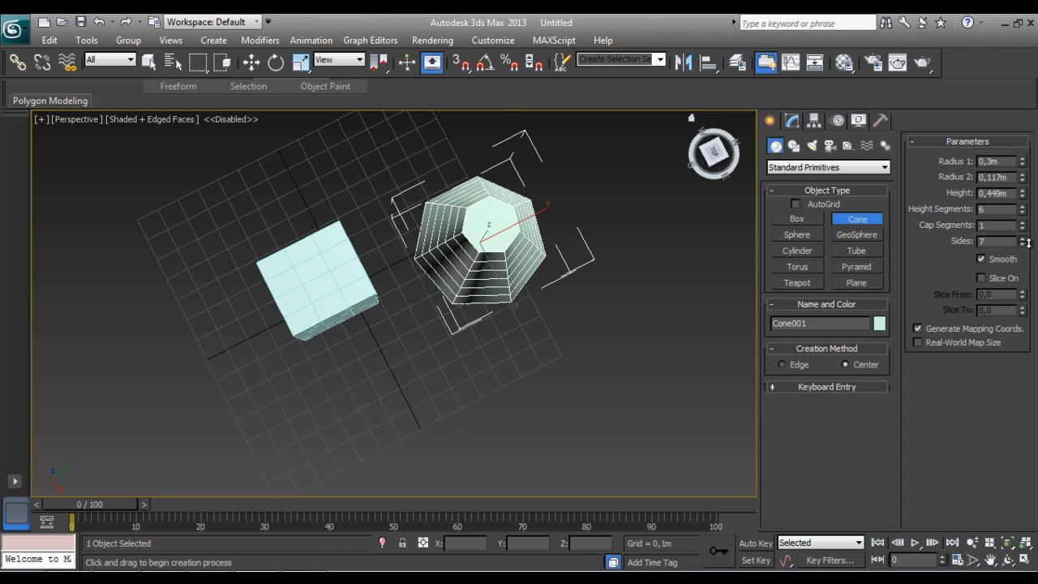
left_click_drag(1036, 186, 1019, 113)
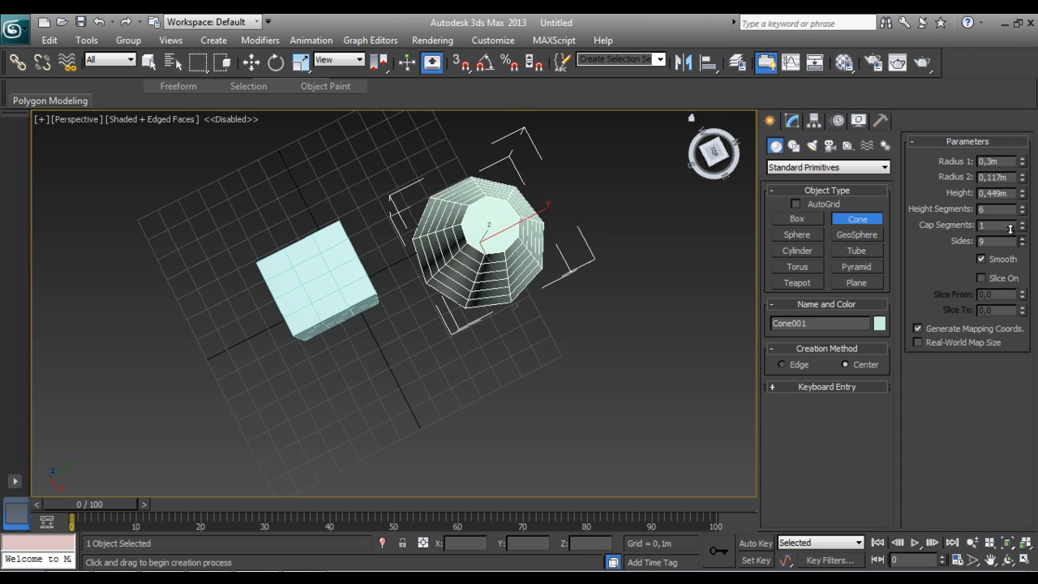
left_click_drag(1010, 229, 1033, 296)
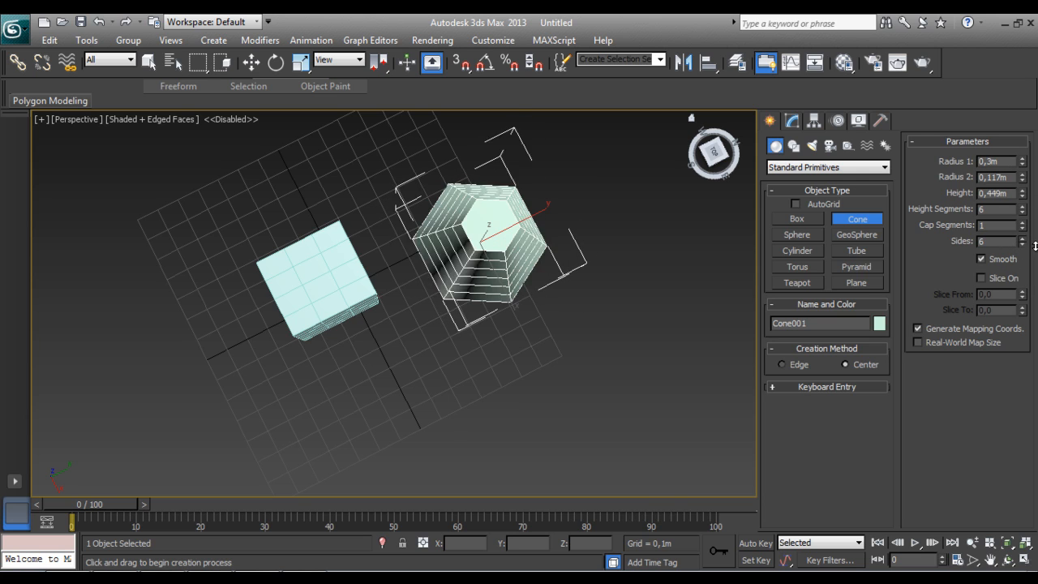
left_click_drag(1034, 246, 1036, 511)
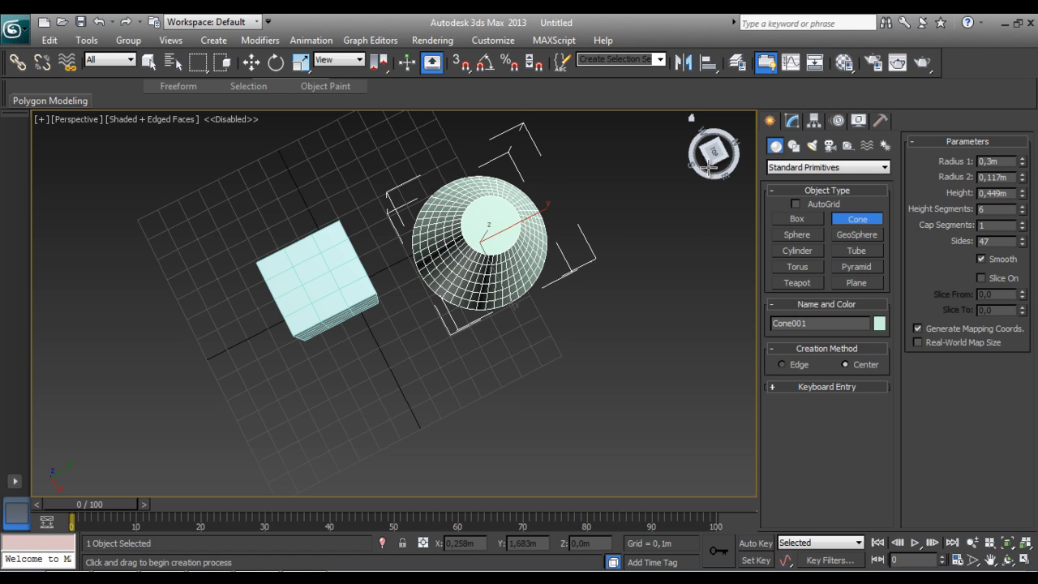
Turn on slicing for the cone and set Slice From to 273.5
left_click(980, 278)
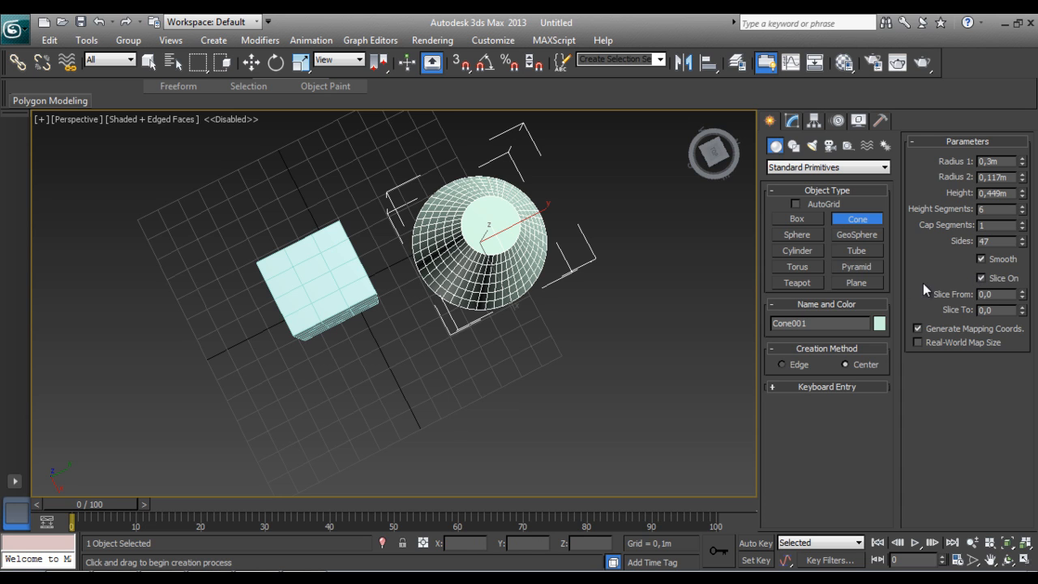
left_click_drag(713, 158, 532, 362)
scroll(527, 355, "up", 3)
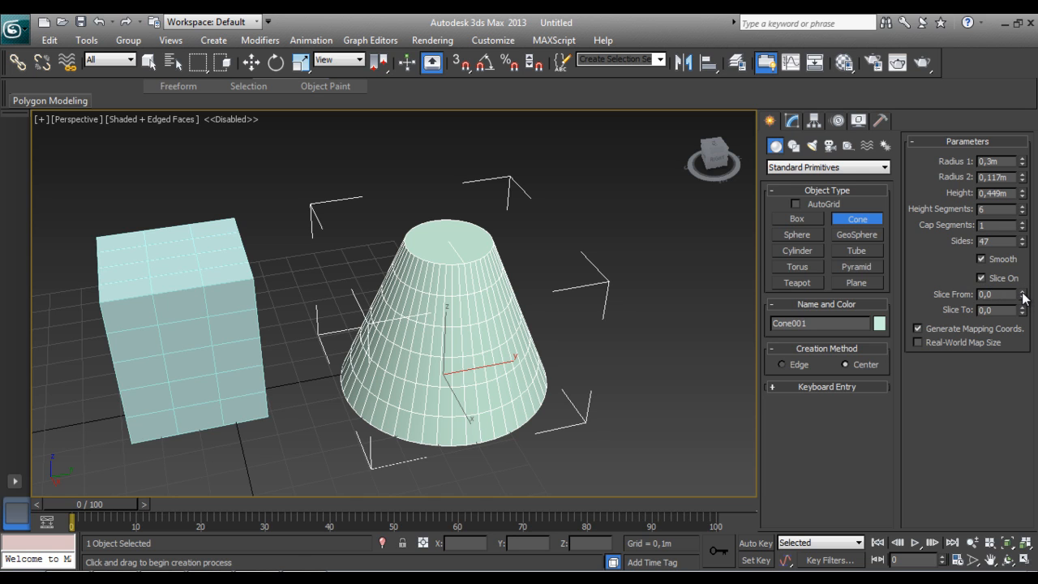
left_click_drag(1023, 298, 980, 447)
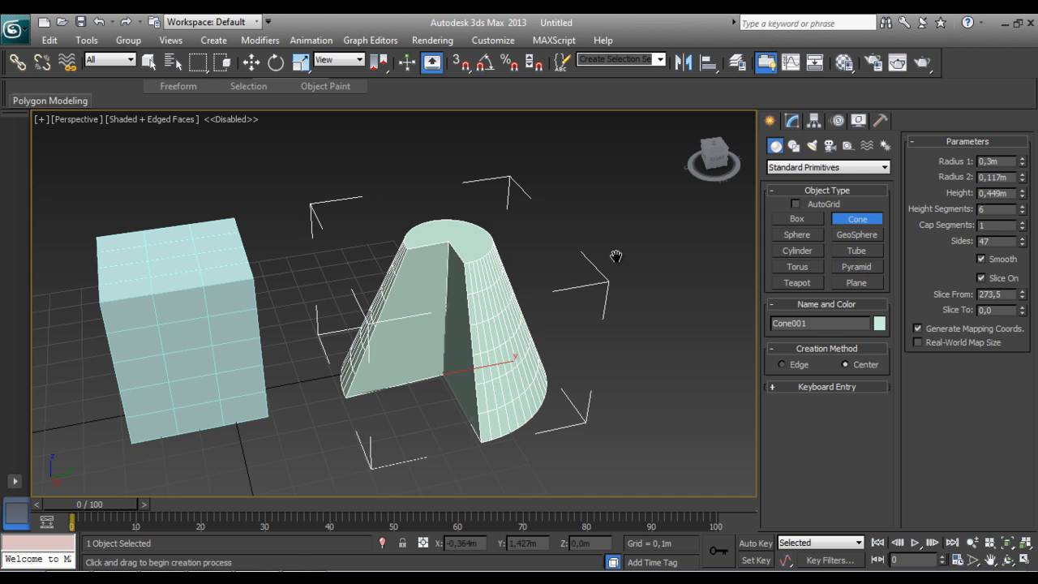
Create a sphere beside the box with a radius of about 0.439 m, and set its radius to 0.47 m and segments to 34
scroll(665, 236, "down", 5)
scroll(667, 236, "up", 2)
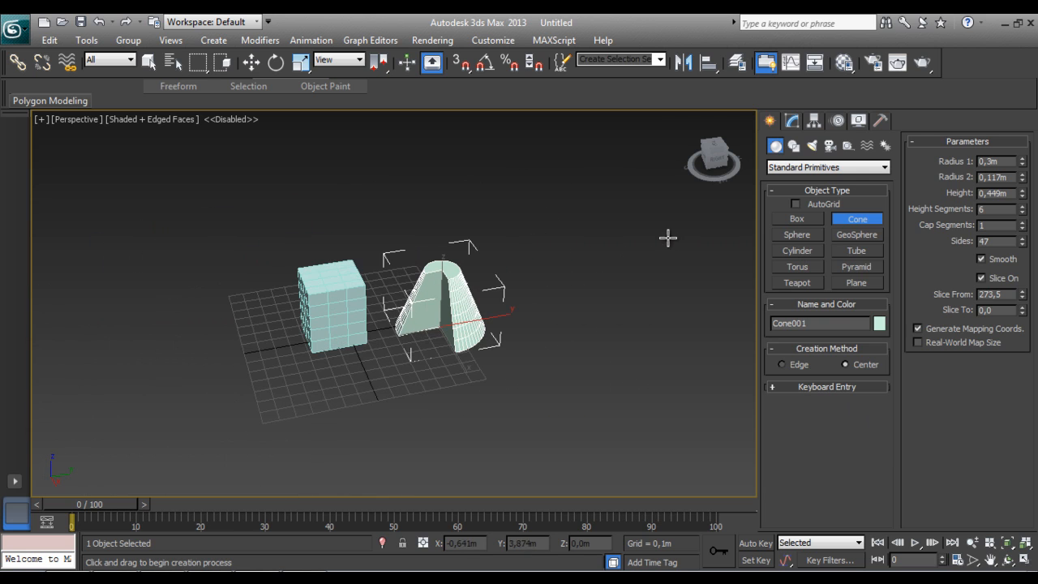
left_click(799, 233)
left_click_drag(198, 358, 236, 395)
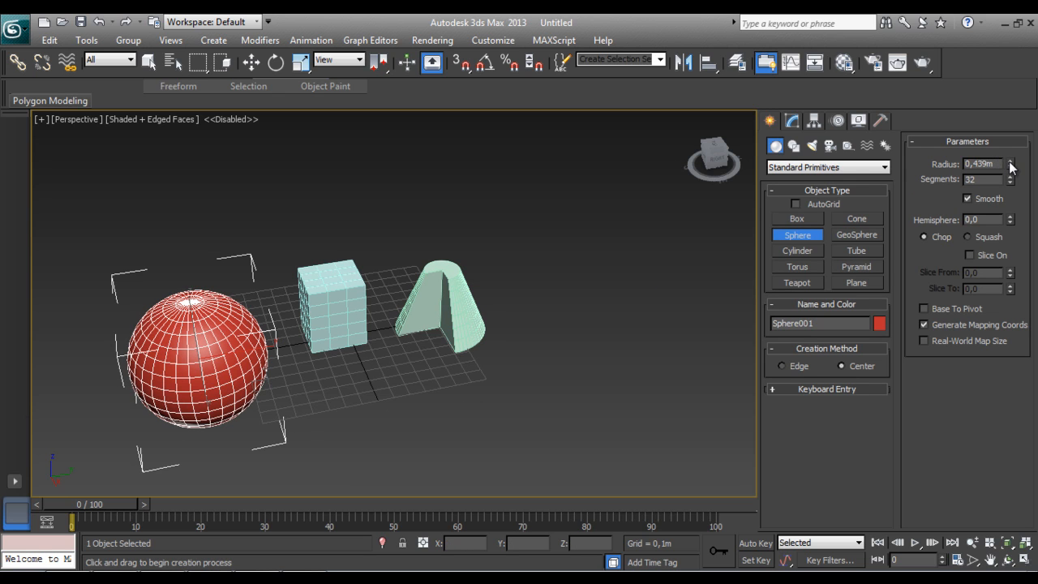
mouse_move(1010, 167)
left_mouse_down()
mouse_move(1011, 152)
mouse_move(1028, 406)
mouse_move(1033, 146)
mouse_move(1021, 258)
mouse_move(1012, 158)
left_mouse_up()
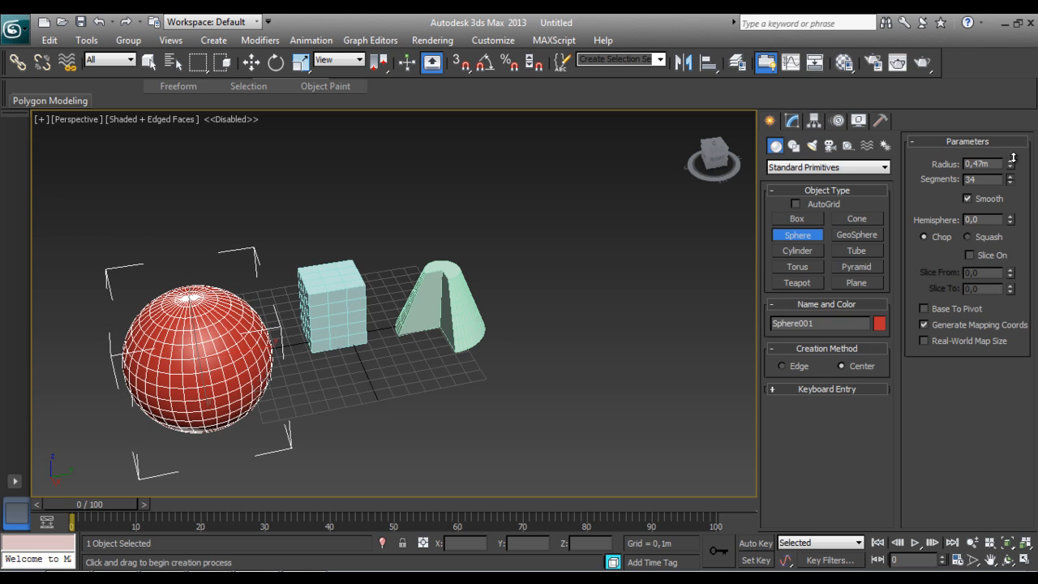
Try slicing the sphere with Slice From at 232 and 268, and turn slicing off again
left_click(970, 255)
left_click_drag(1010, 272, 1023, 81)
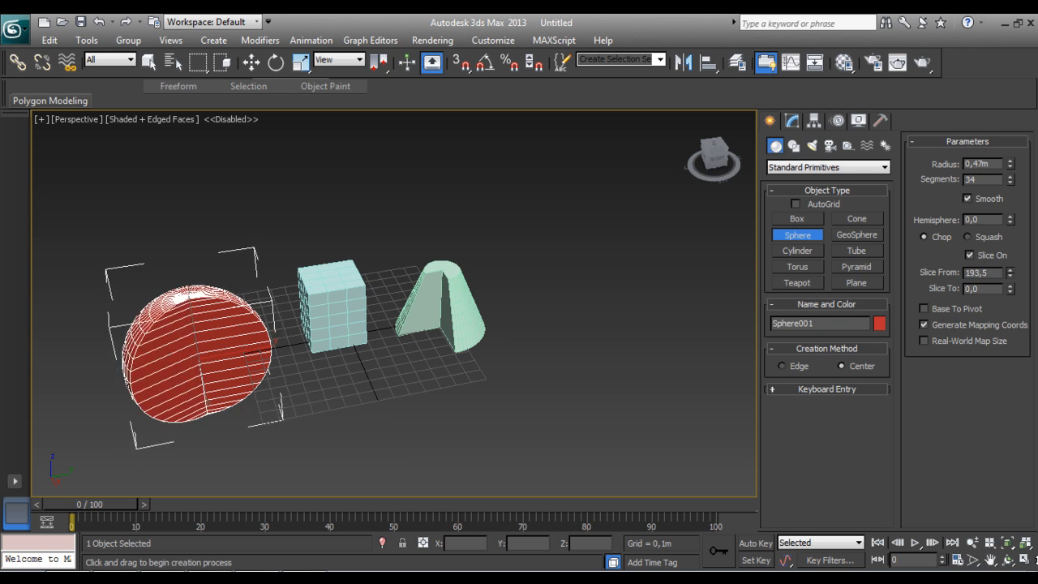
left_click_drag(1036, 492, 1036, 491)
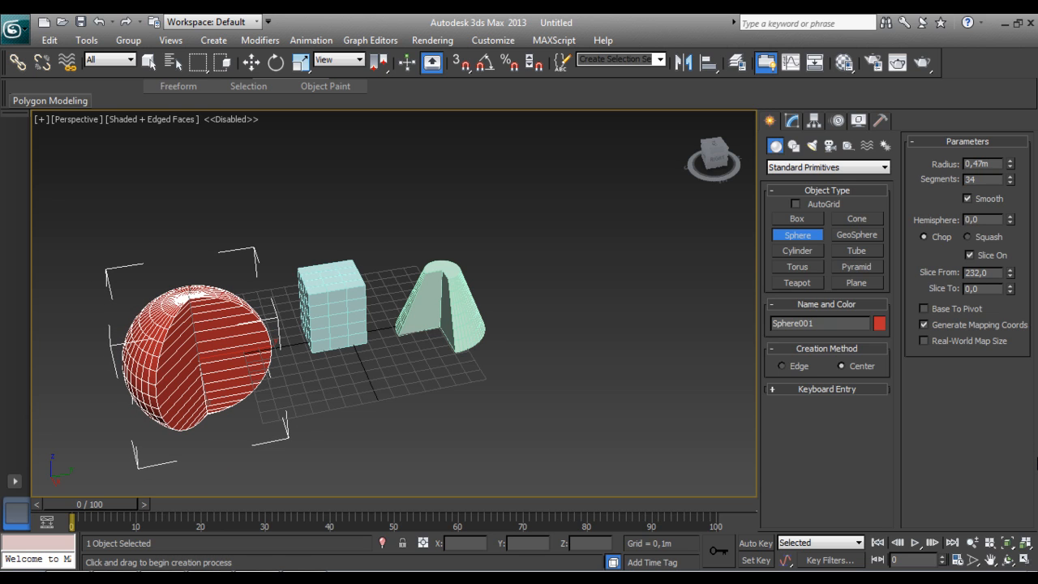
left_click(712, 155)
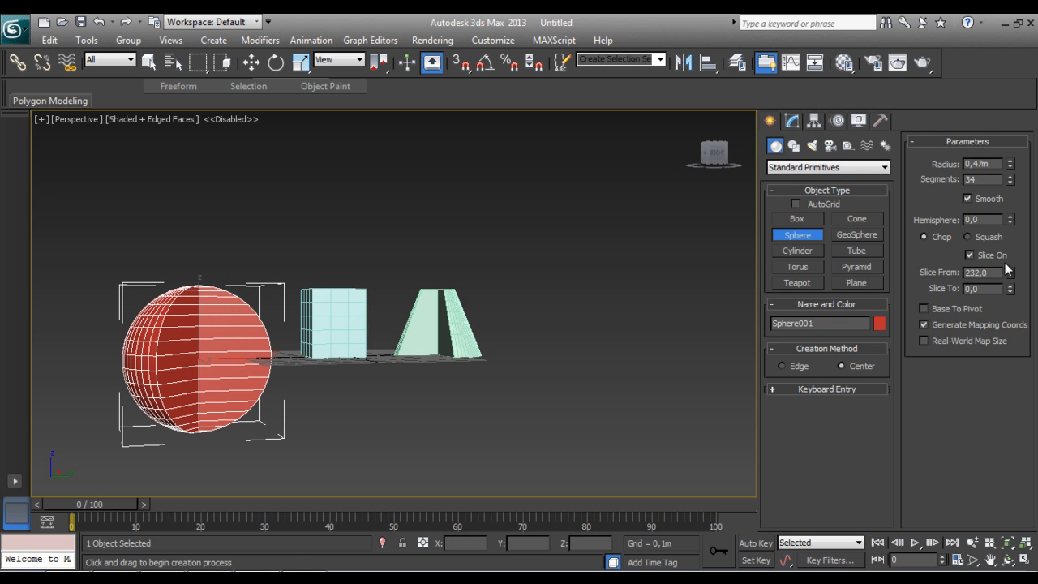
left_click_drag(1011, 278, 981, 281)
left_click(969, 255)
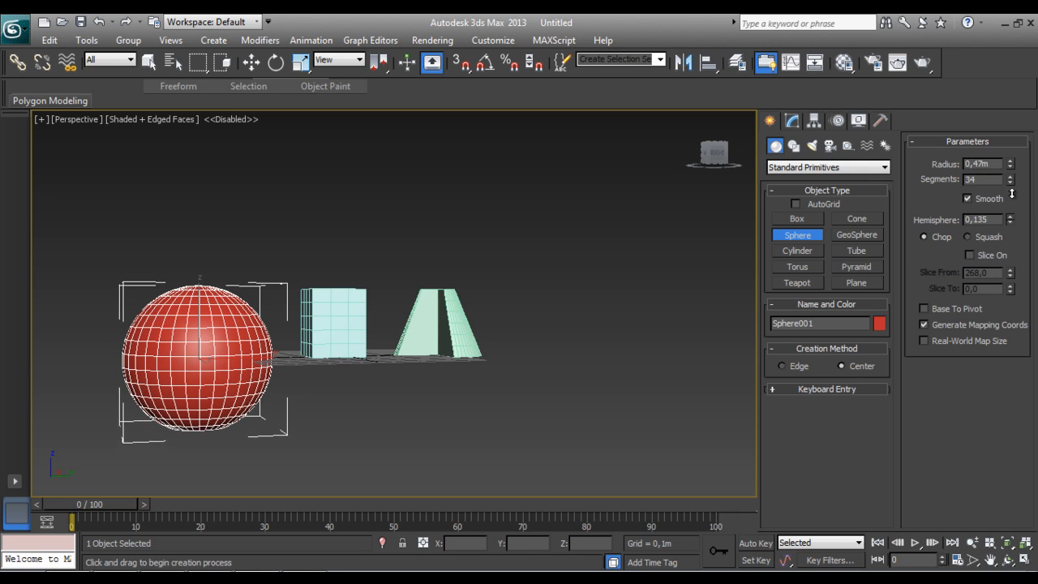
Cut the sphere down to a dome by setting its Hemisphere value to 0.565
left_click_drag(1011, 221, 1036, 130)
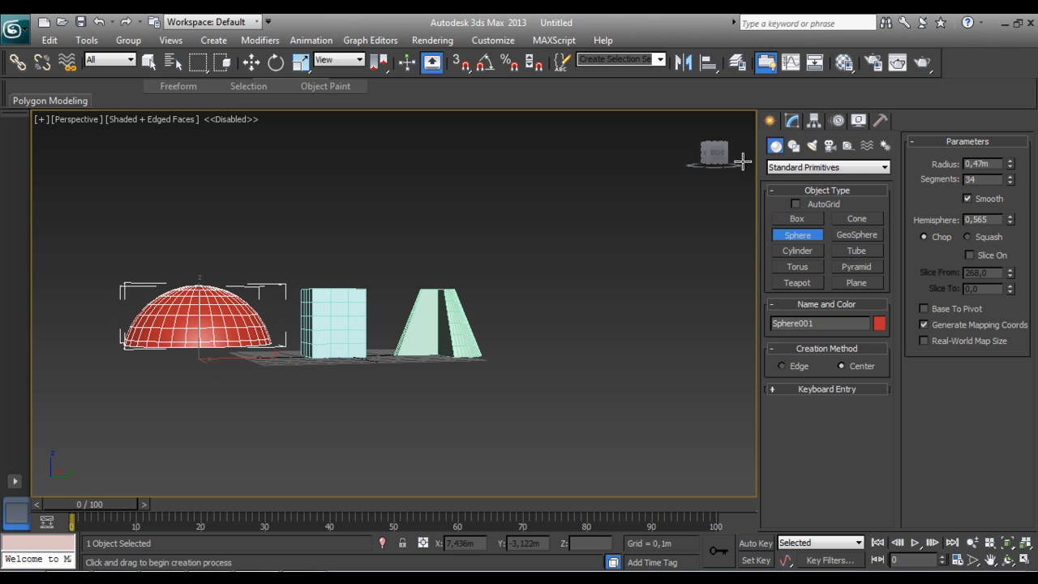
mouse_move(702, 156)
left_mouse_down()
mouse_move(714, 138)
mouse_move(722, 475)
mouse_move(713, 121)
mouse_move(709, 166)
mouse_move(674, 178)
mouse_move(681, 138)
mouse_move(711, 146)
mouse_move(717, 163)
mouse_move(707, 172)
left_mouse_up()
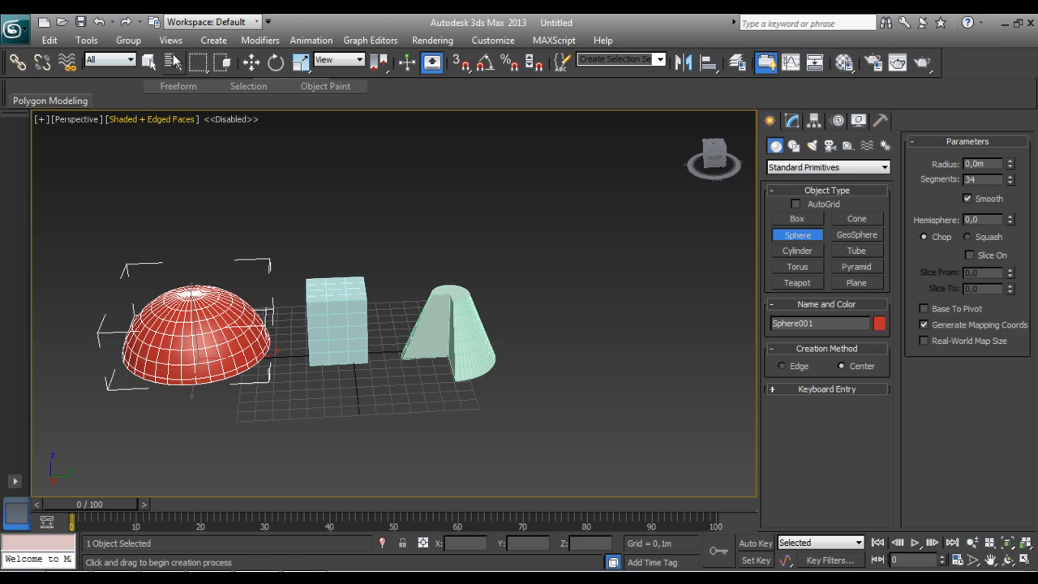
Leave sphere creation and select the box, the cone and the red dome one after another
left_click(148, 63)
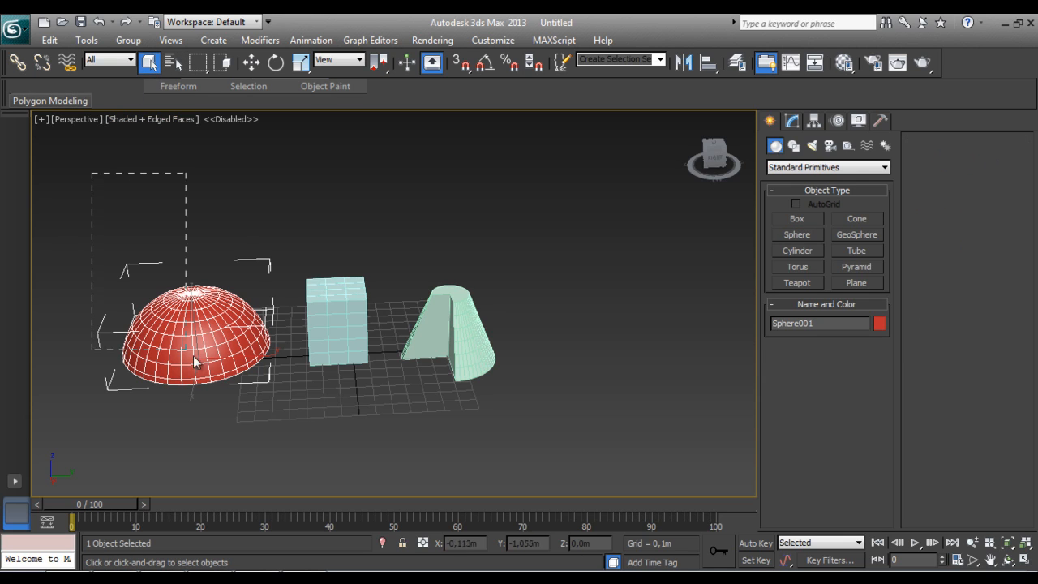
left_click_drag(490, 428, 520, 428)
left_click(342, 315)
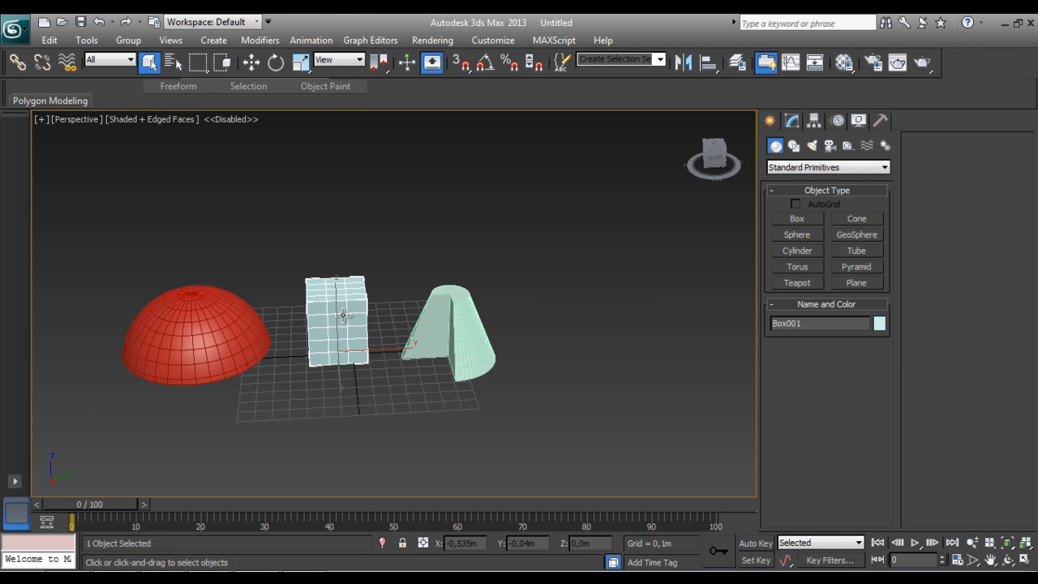
left_click(460, 332)
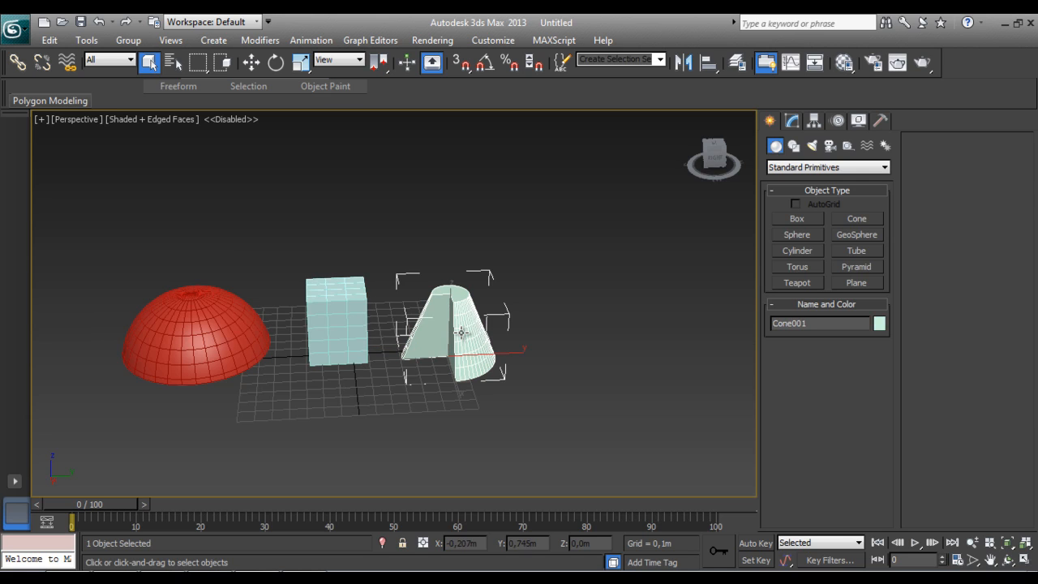
left_click(166, 318)
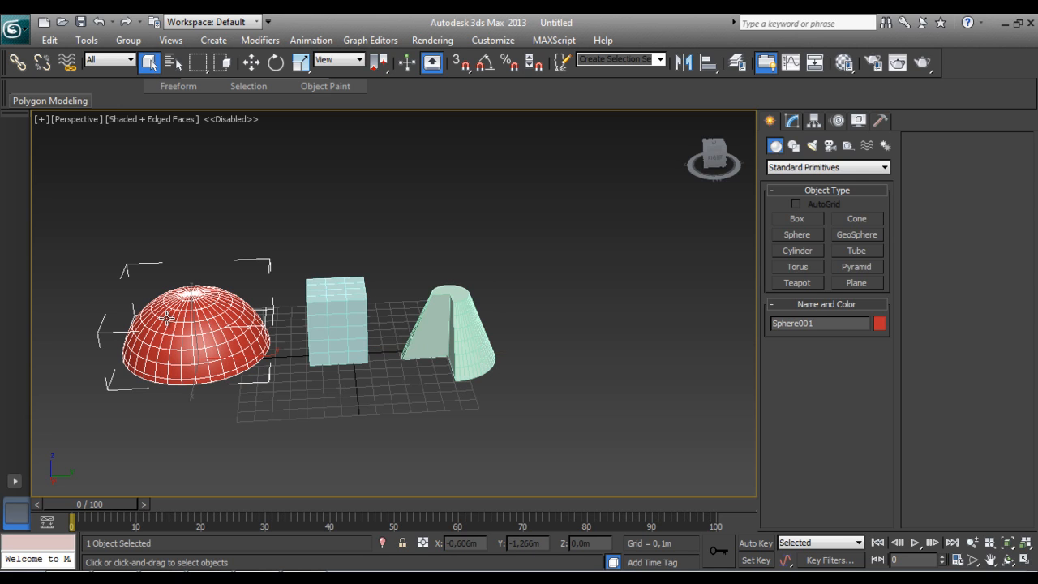
Create a GeoSphere beside the cone with a radius of about 0.303 m, and set its radius to 0.291 m
left_click(870, 232)
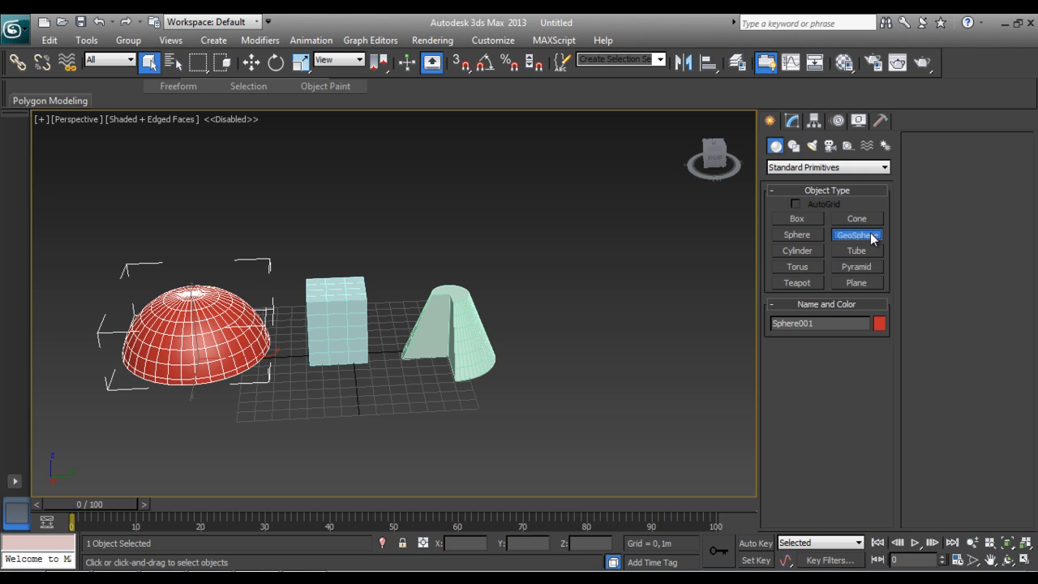
left_click_drag(541, 321, 570, 344)
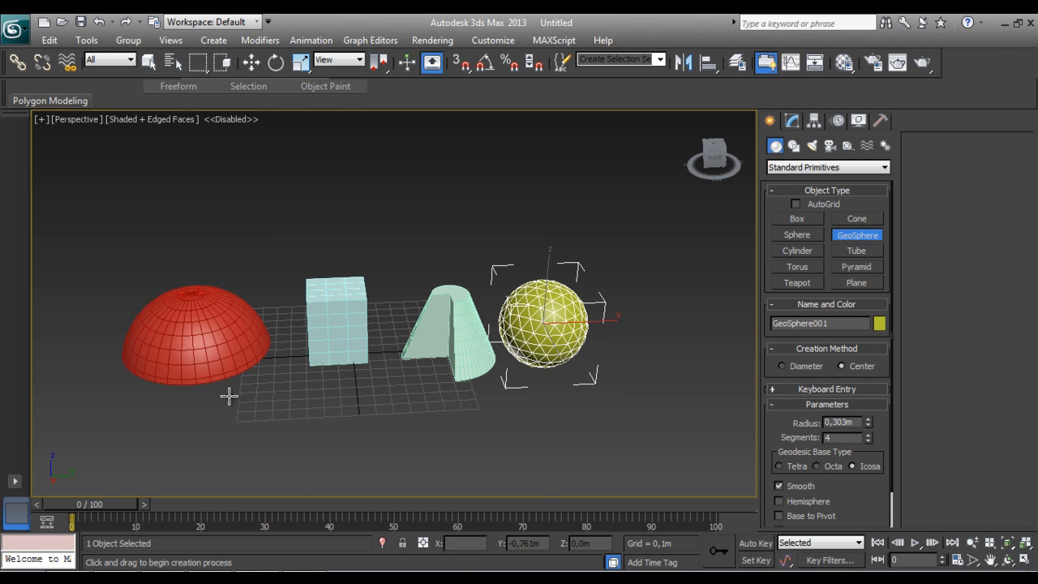
scroll(184, 348, "up", 3)
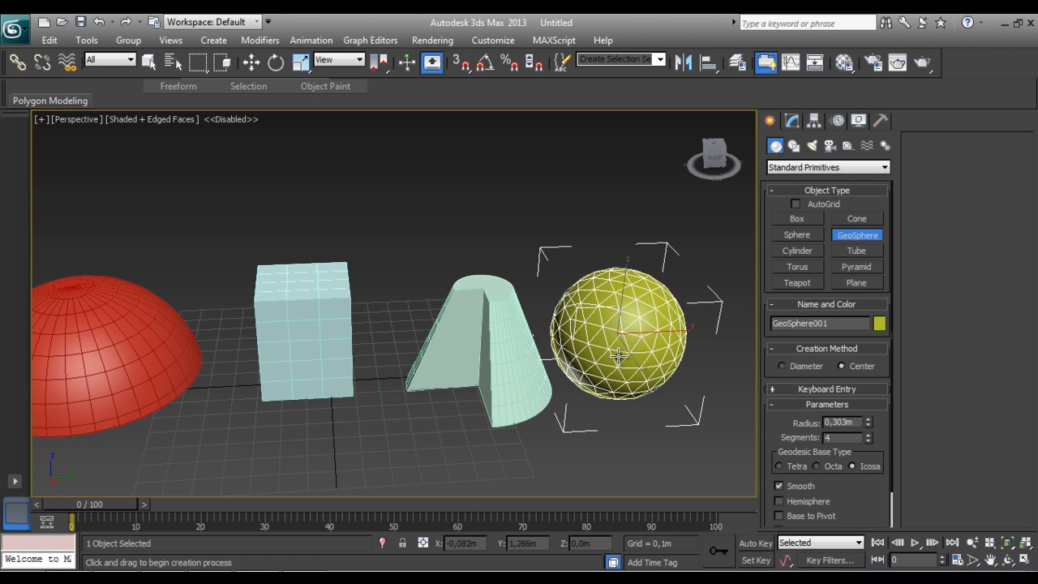
left_click_drag(869, 422, 879, 309)
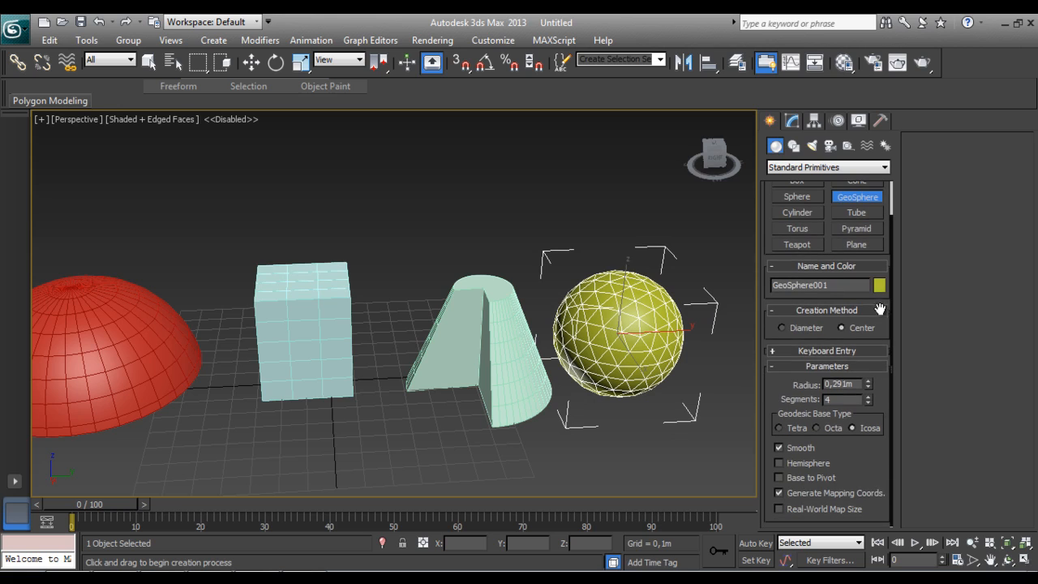
Try the Tetra and Octa geodesic base types on the GeoSphere and return it to Icosa
left_click(779, 428)
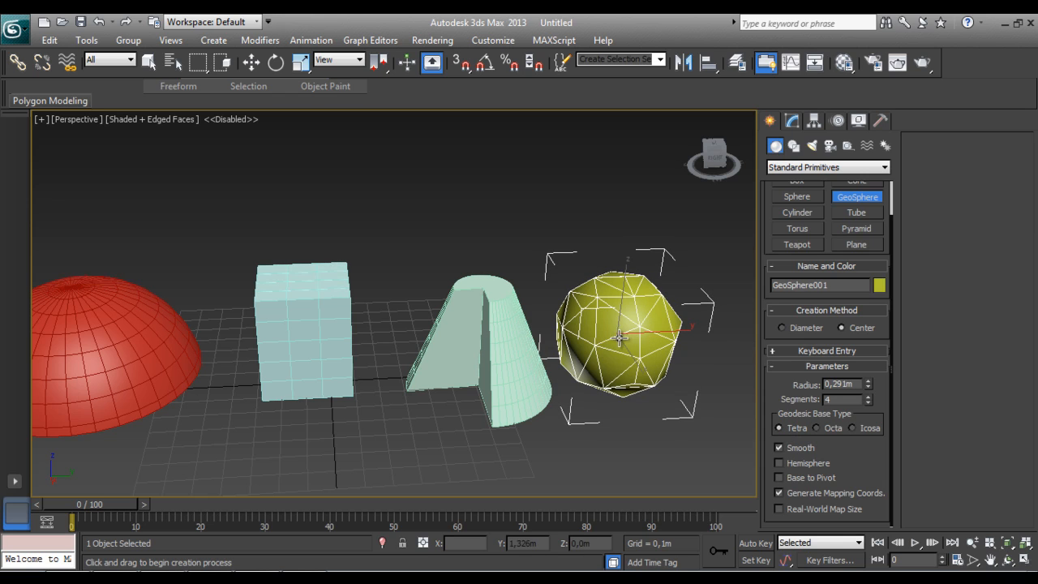
left_click(817, 428)
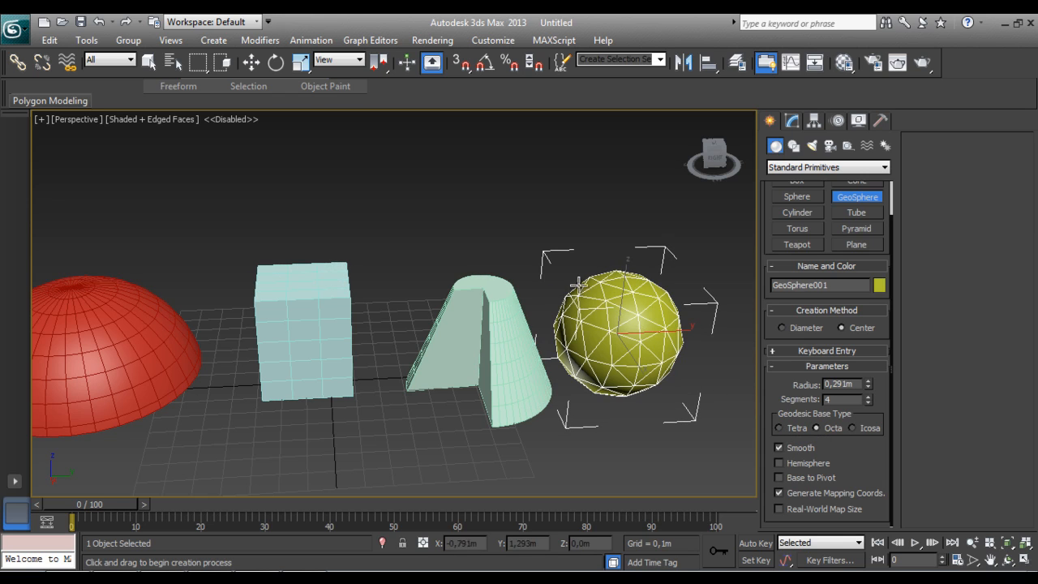
left_click(852, 428)
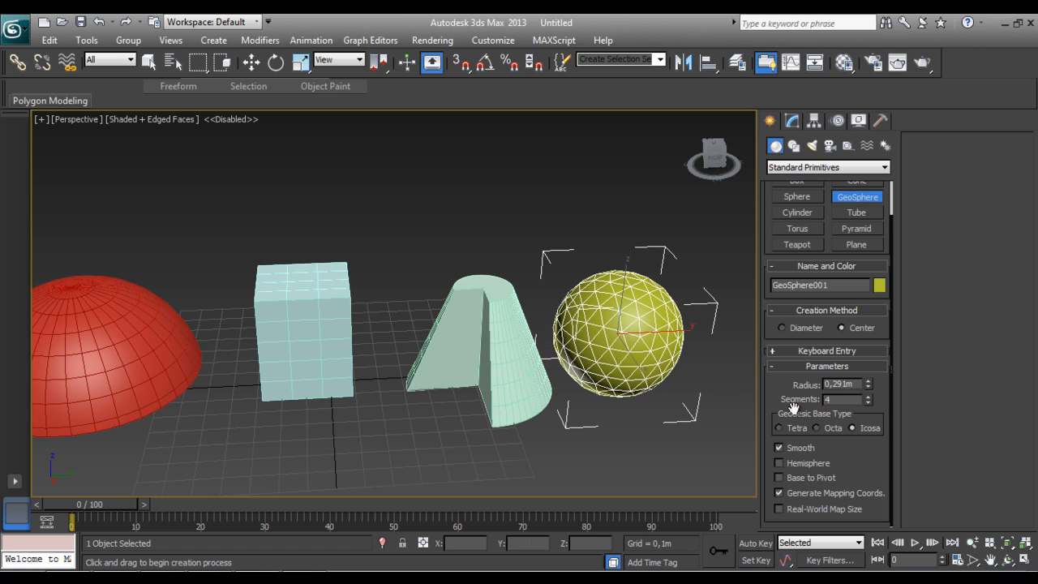
Create a cylinder in front of the dome and the box with a radius of about 0.181 m and a height of about 0.784 m
left_click(797, 212)
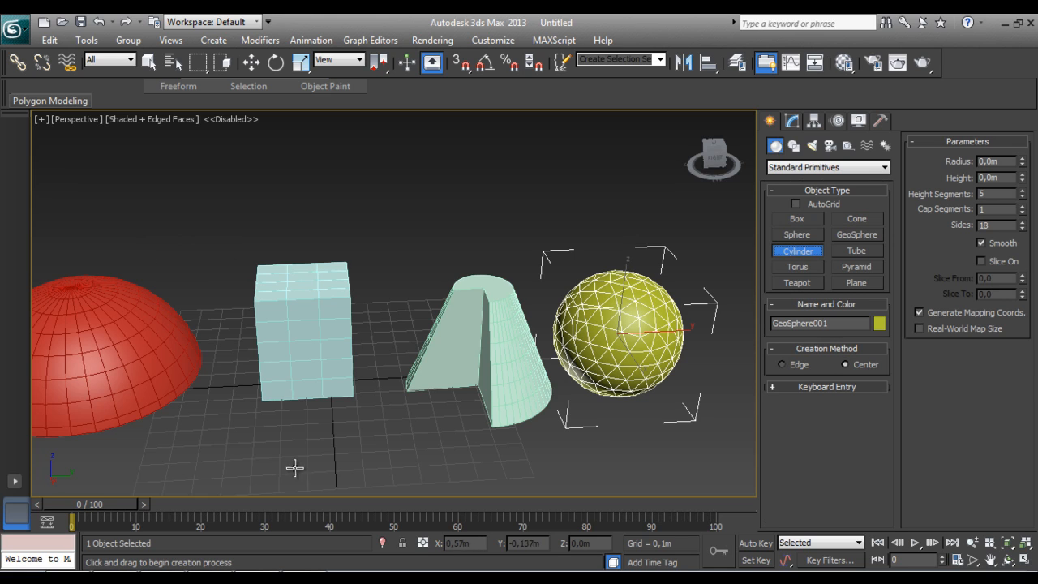
left_click_drag(199, 470, 233, 489)
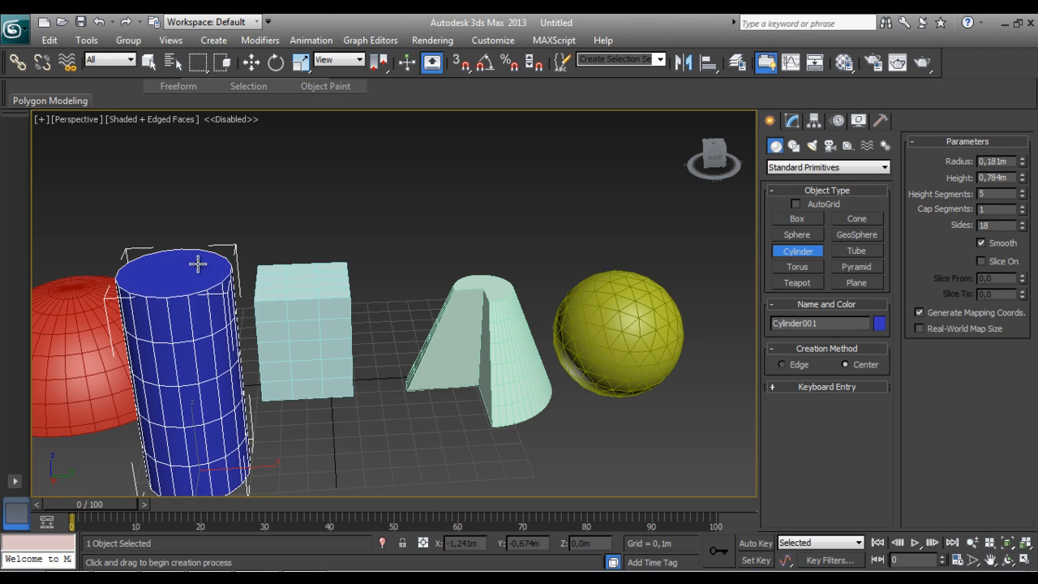
left_click(200, 262)
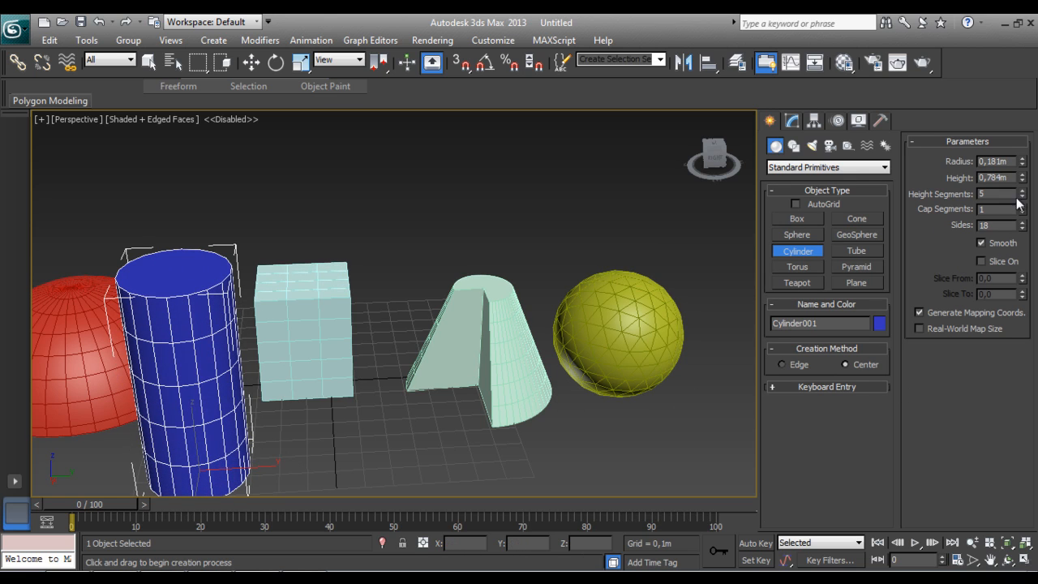
Set the cylinder's radius to 0.134 m, height to 0.871 m and height segments to 3, keeping 1 cap segment
left_click_drag(1022, 164, 1030, 205)
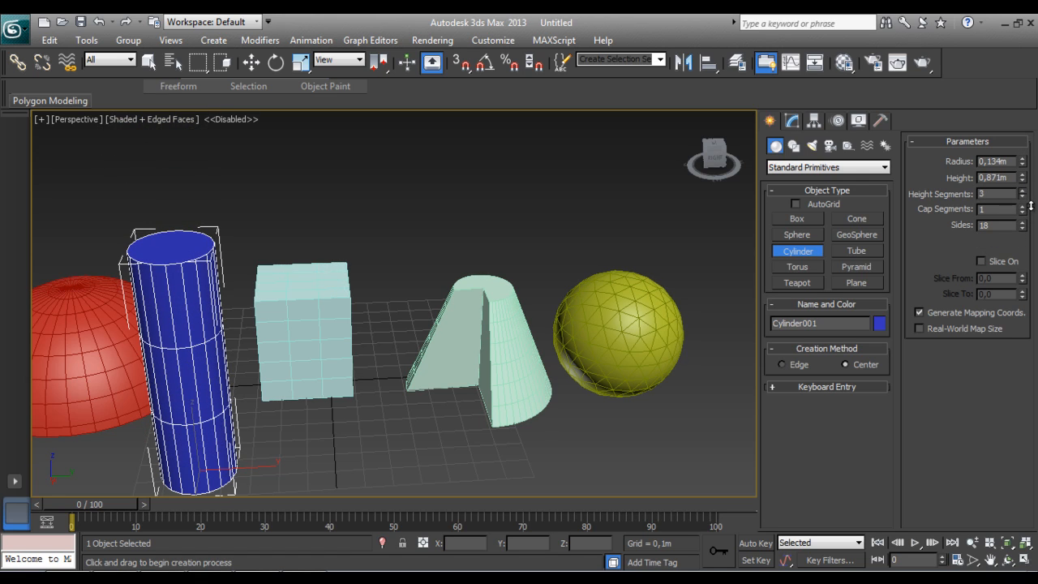
left_click(1023, 207)
left_click(1022, 212)
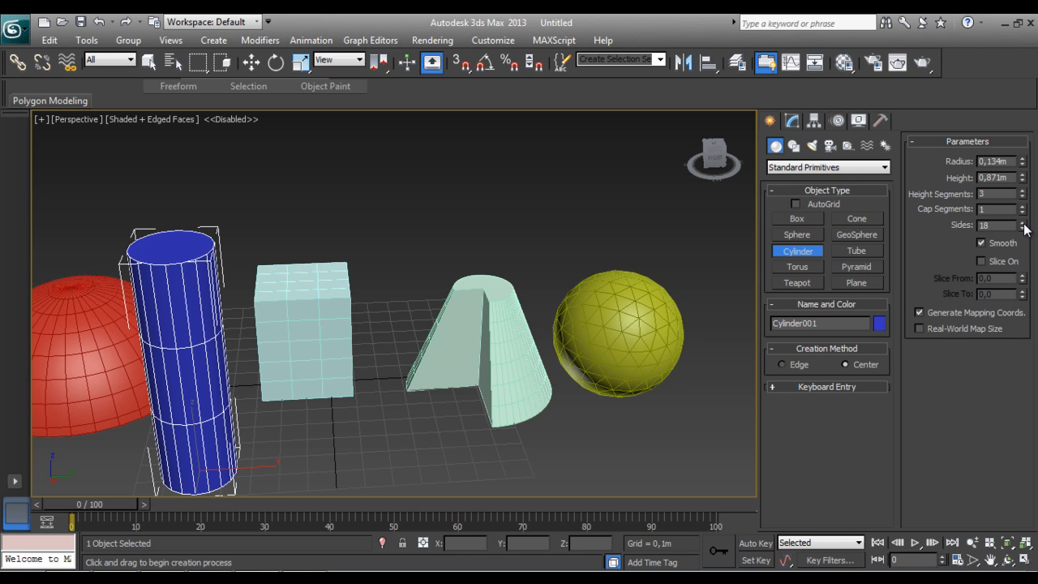
Vary the cylinder's number of sides, trying 6 and ending at 32
left_click_drag(1025, 229, 1035, 318)
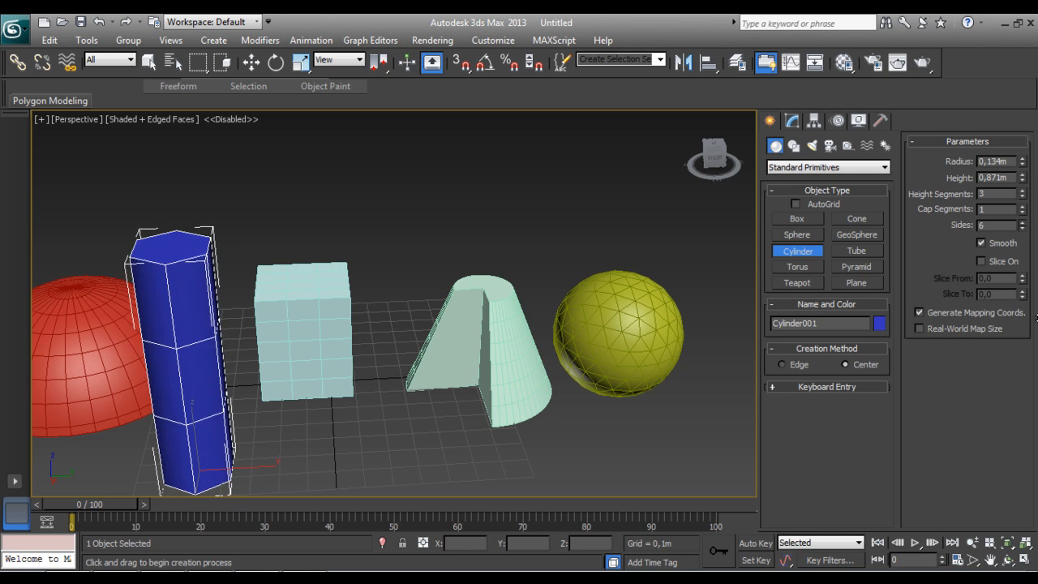
left_click_drag(714, 157, 727, 192)
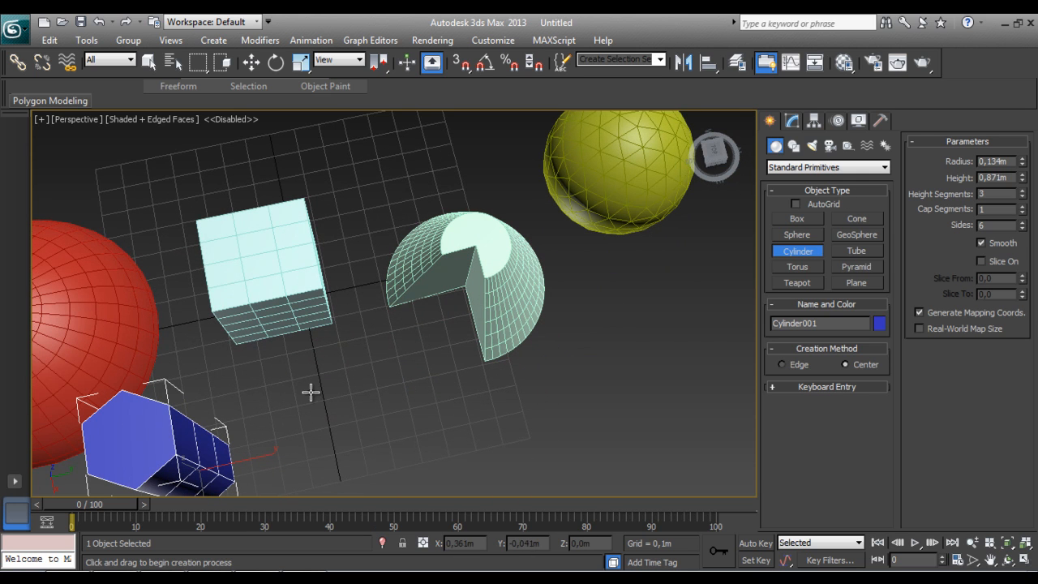
middle_click_drag(311, 392, 466, 325)
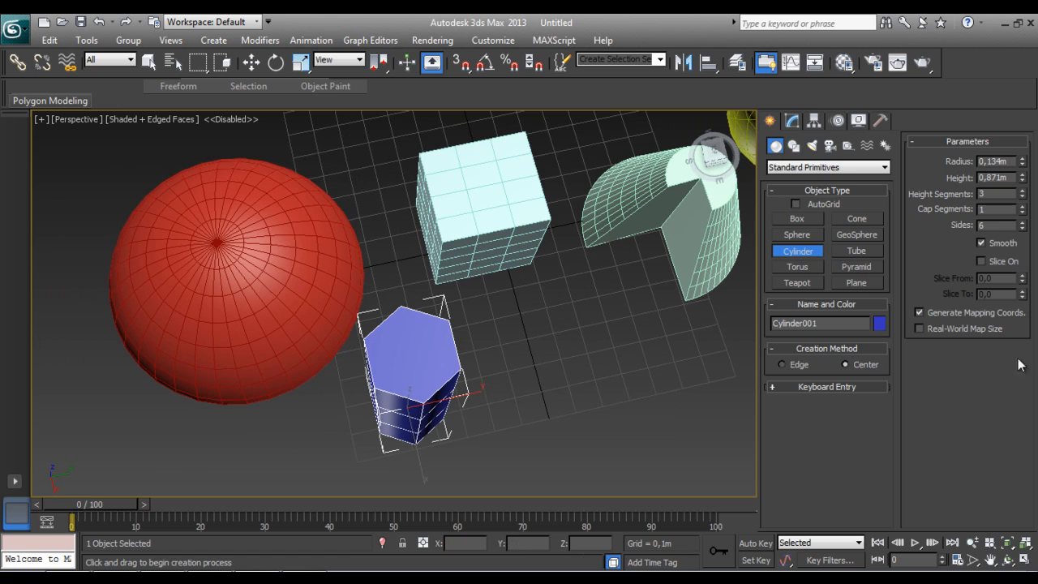
left_click_drag(1023, 231, 1036, 31)
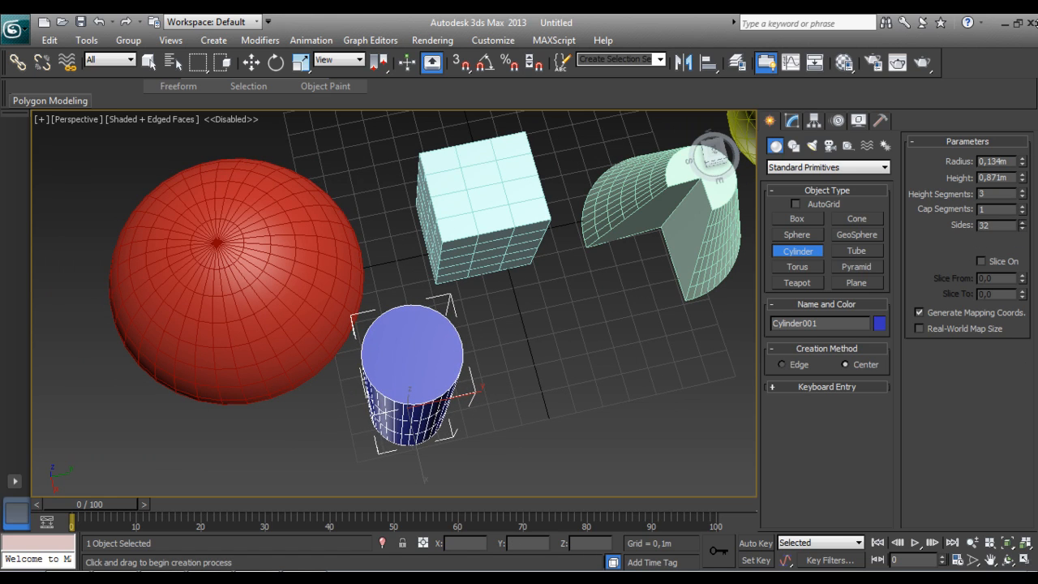
Turn on slicing for the cylinder and set Slice From to 291
scroll(658, 345, "up", 3)
middle_click_drag(661, 347, 624, 325)
scroll(624, 324, "down", 3)
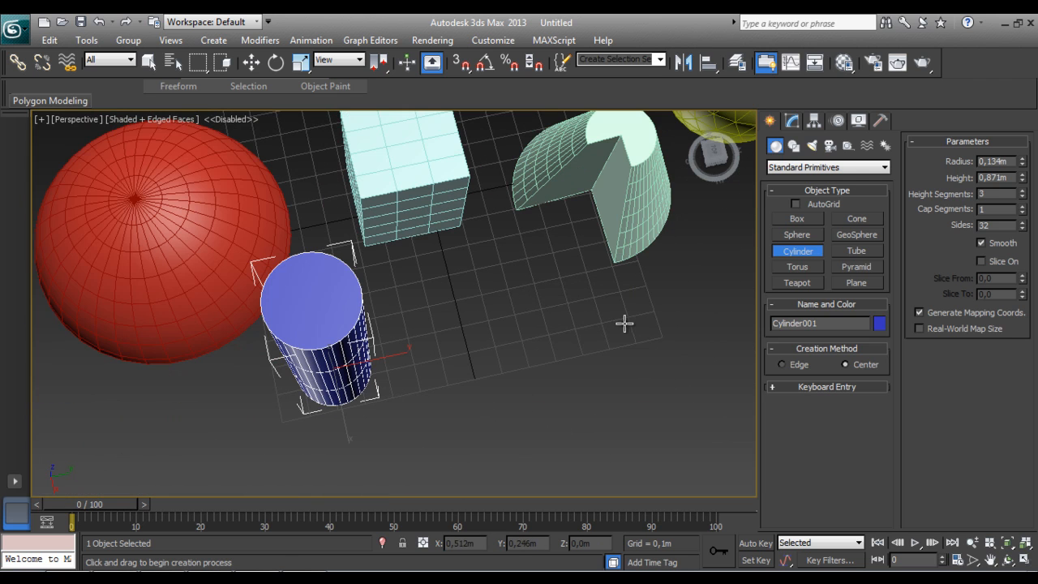
left_click(980, 261)
middle_click_drag(513, 349, 515, 361)
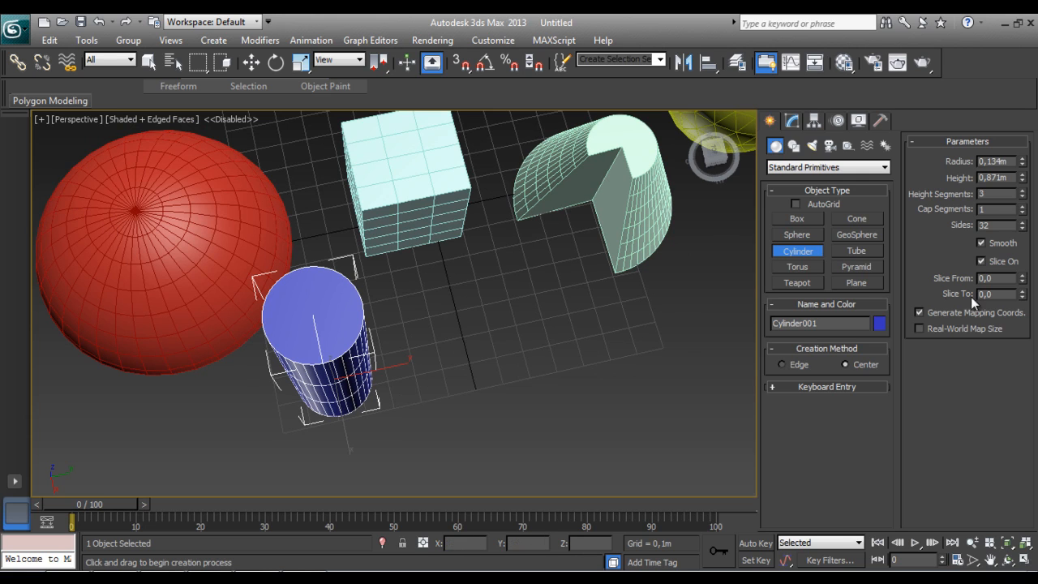
left_click_drag(1023, 281, 1023, 199)
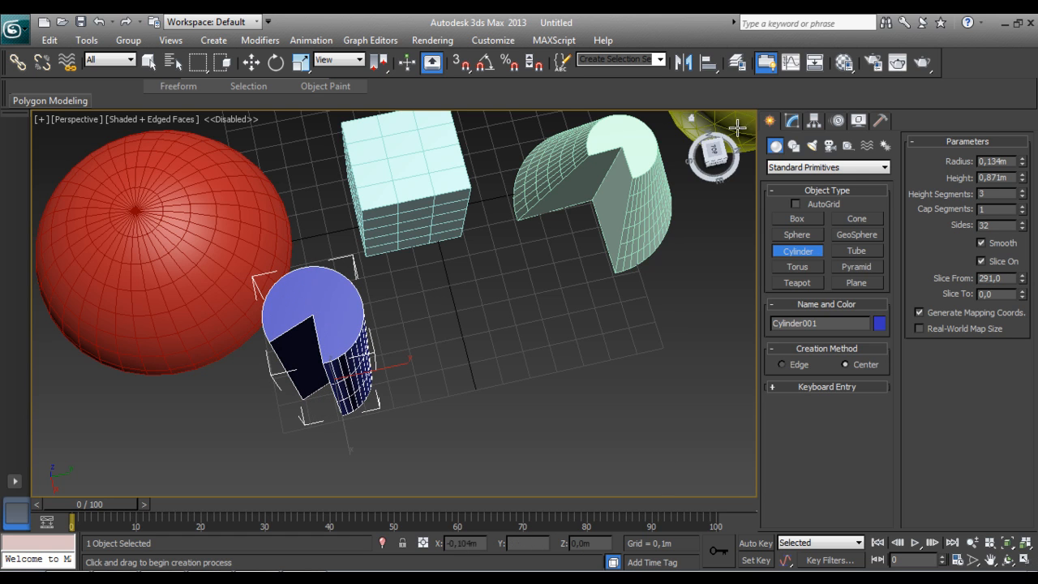
Create a tube in front of the box with radii of about 0.117 m and 0.091 m and a height of about 0.831 m
left_click_drag(717, 160, 706, 129)
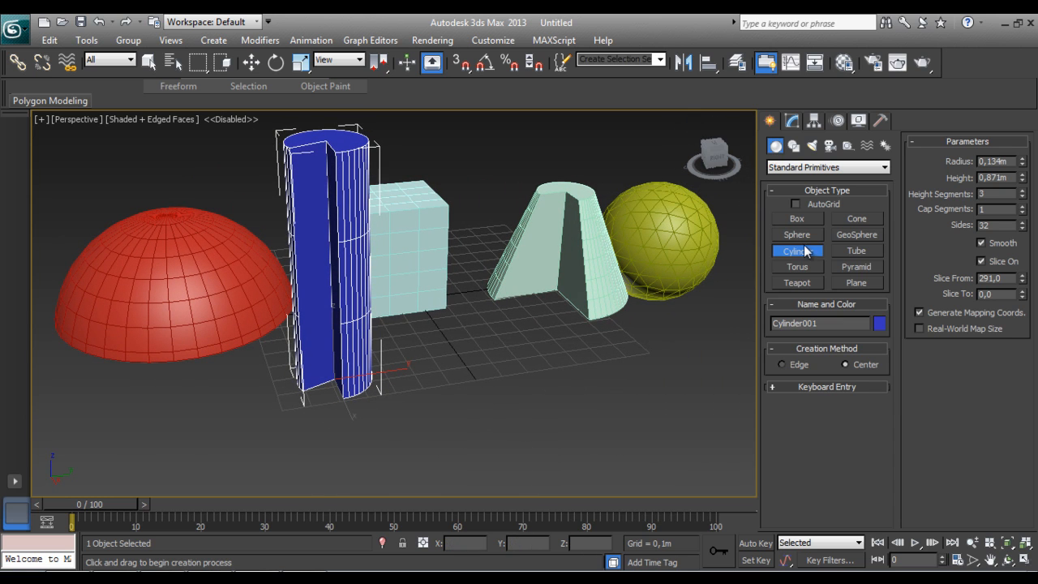
left_click(860, 252)
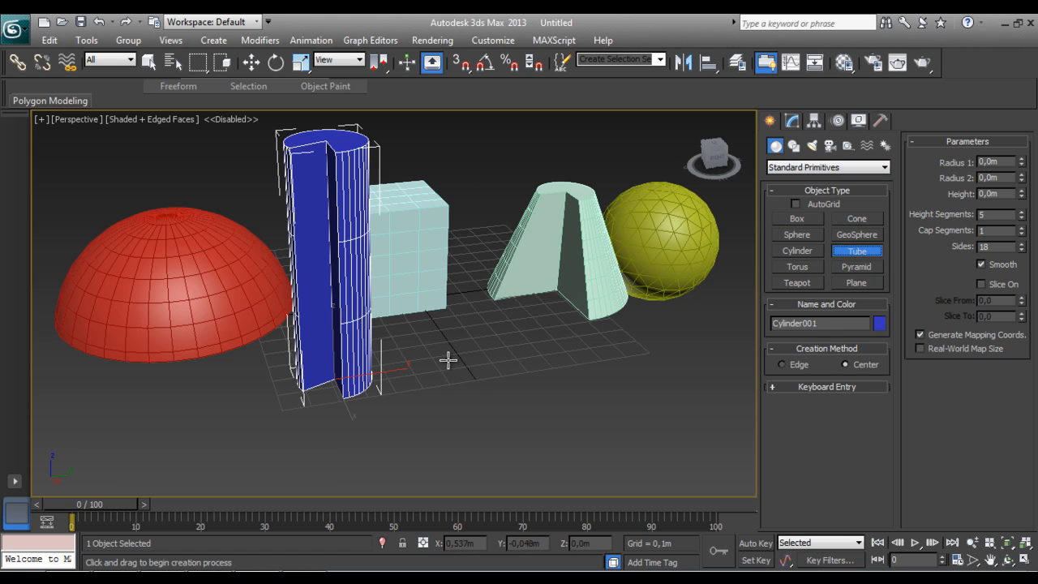
left_click_drag(448, 360, 464, 374)
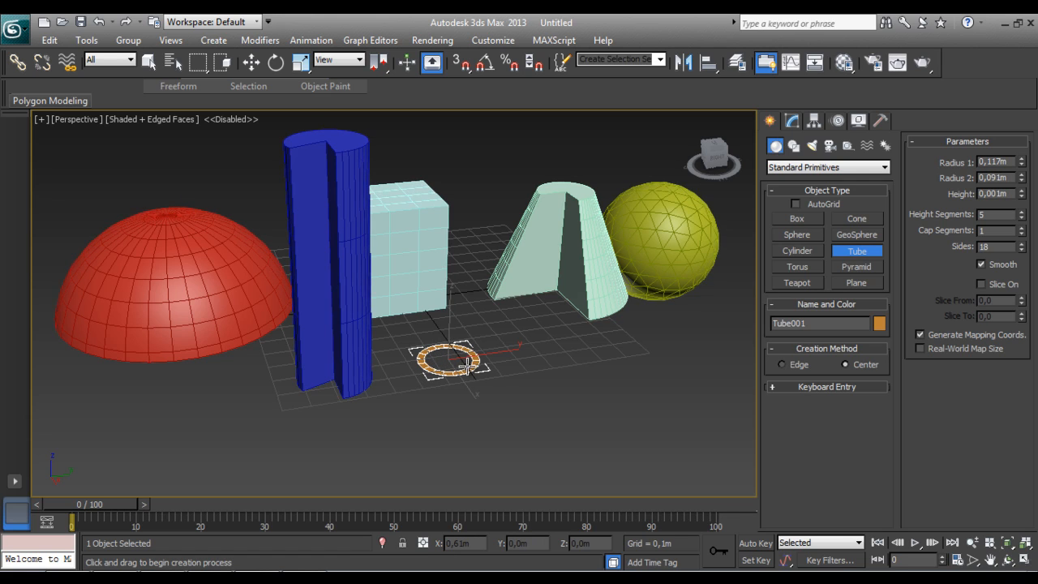
left_click(467, 367)
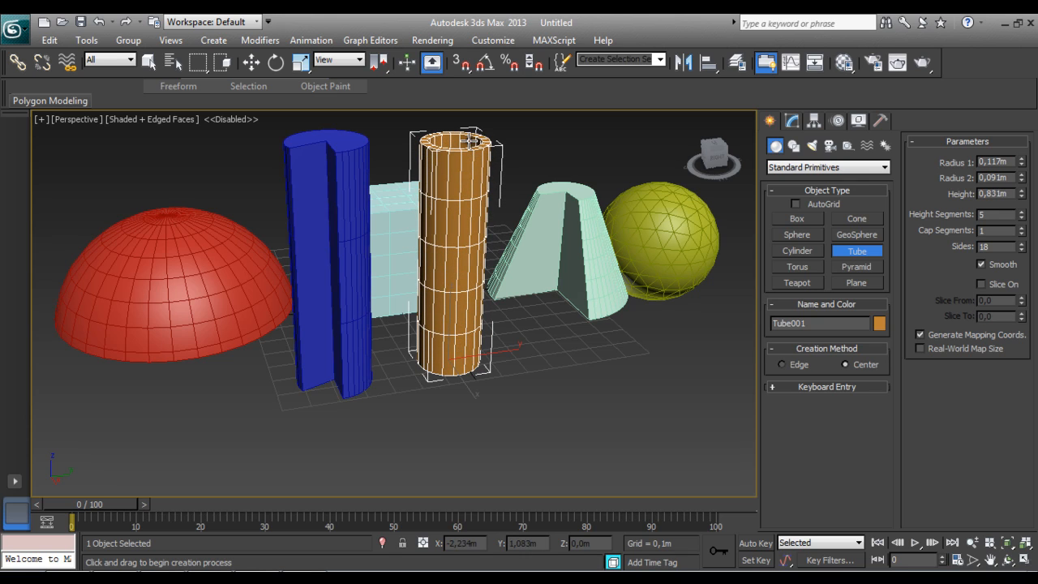
left_click(469, 143)
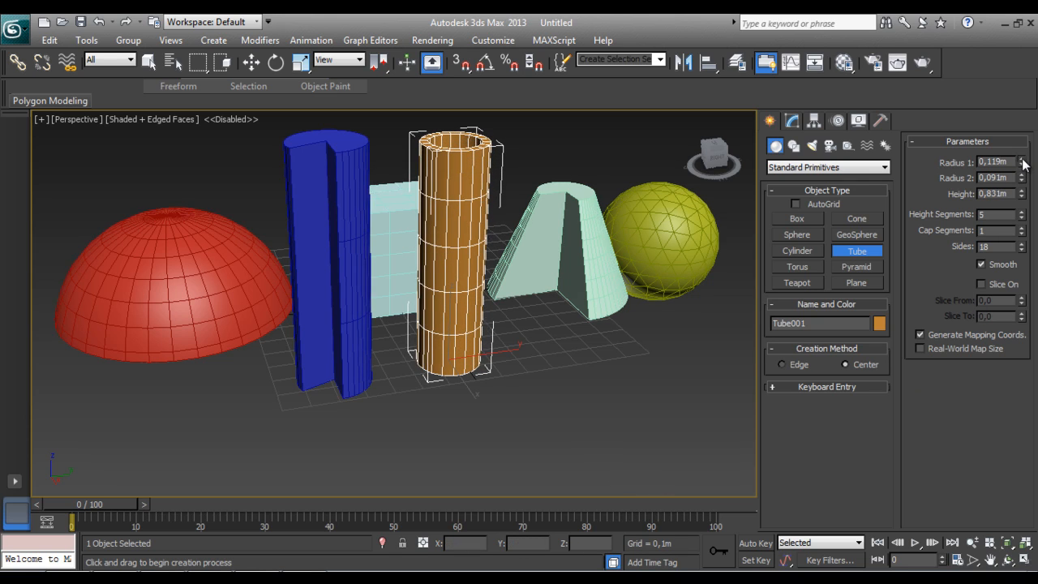
Set the tube's Radius 1 to 0.221 m, Radius 2 to 0.115 m, height to 0.366 m and height segments to 1
mouse_move(1022, 162)
left_mouse_down()
mouse_move(1027, 87)
mouse_move(1024, 170)
left_mouse_up()
left_click_drag(718, 152, 717, 196)
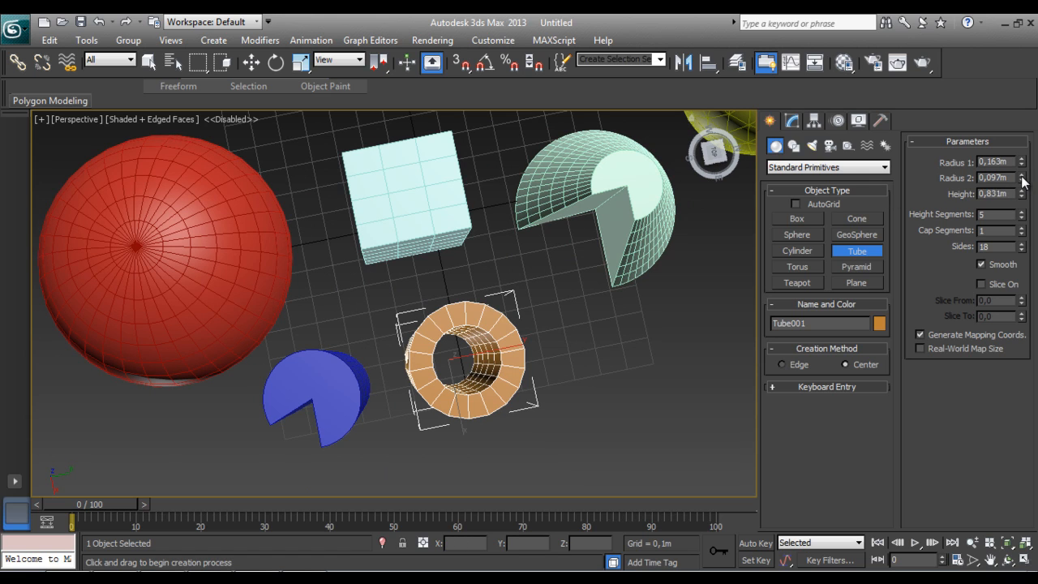
left_click_drag(1023, 183, 1033, 166)
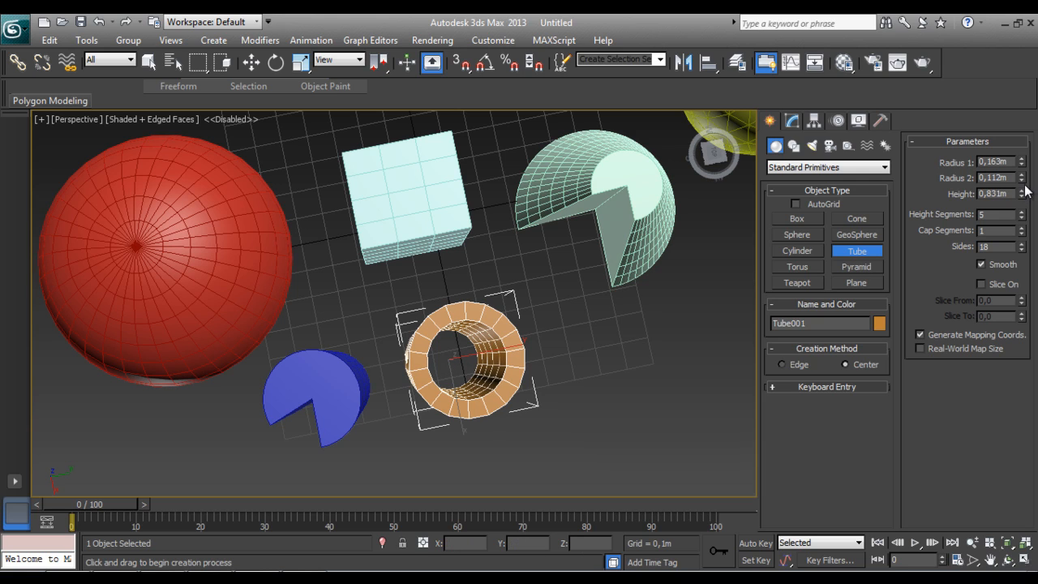
left_click_drag(1024, 185, 1024, 132)
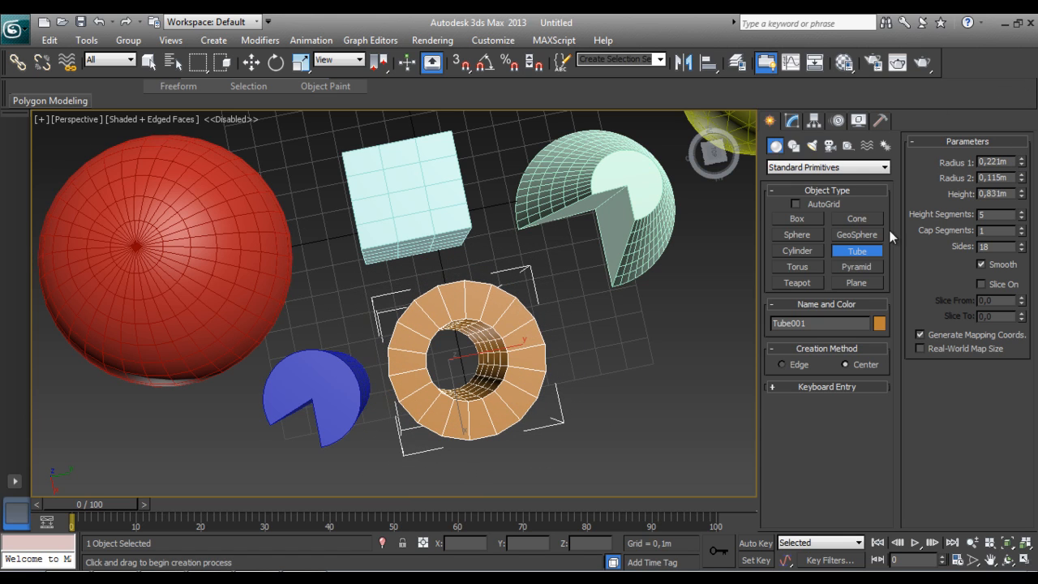
left_click_drag(1020, 196, 1024, 237)
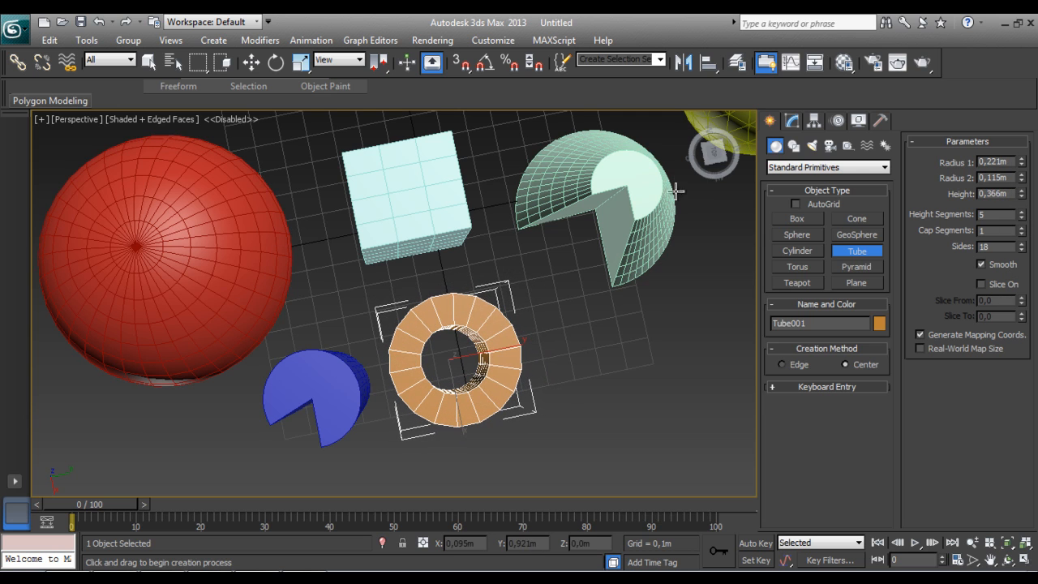
left_click_drag(714, 153, 686, 131)
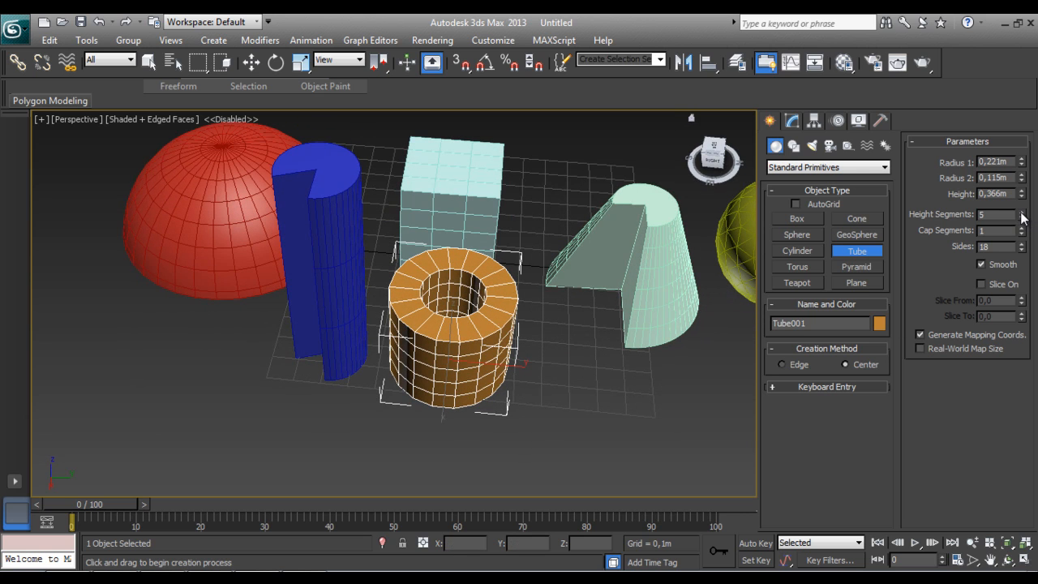
mouse_move(1021, 215)
left_mouse_down()
mouse_move(1021, 158)
mouse_move(1022, 246)
mouse_move(1023, 210)
mouse_move(1023, 233)
left_mouse_up()
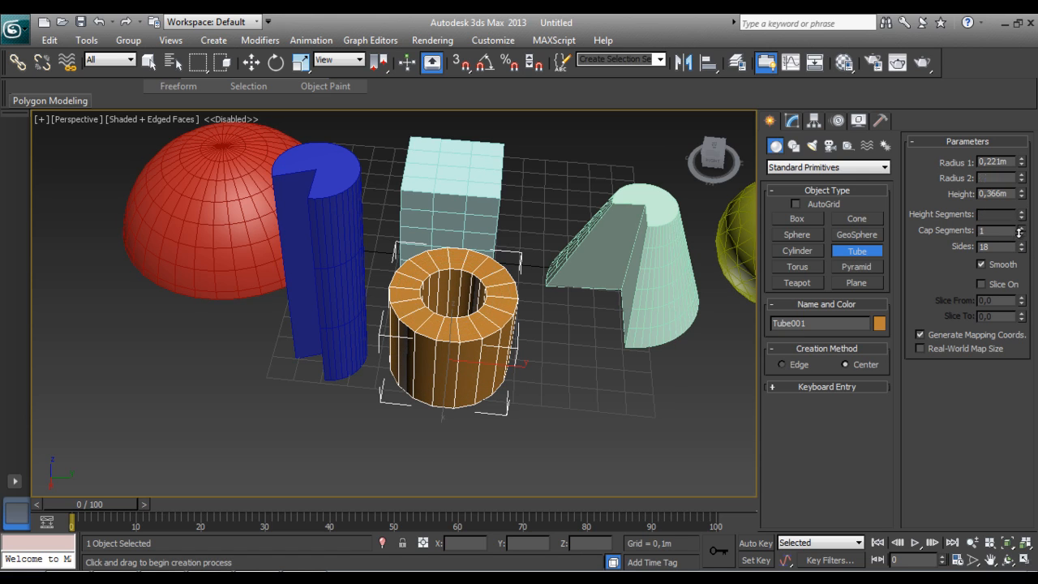
Try to set the tube's sides to 58 and turn on slicing with Slice From at 4
left_click(499, 296)
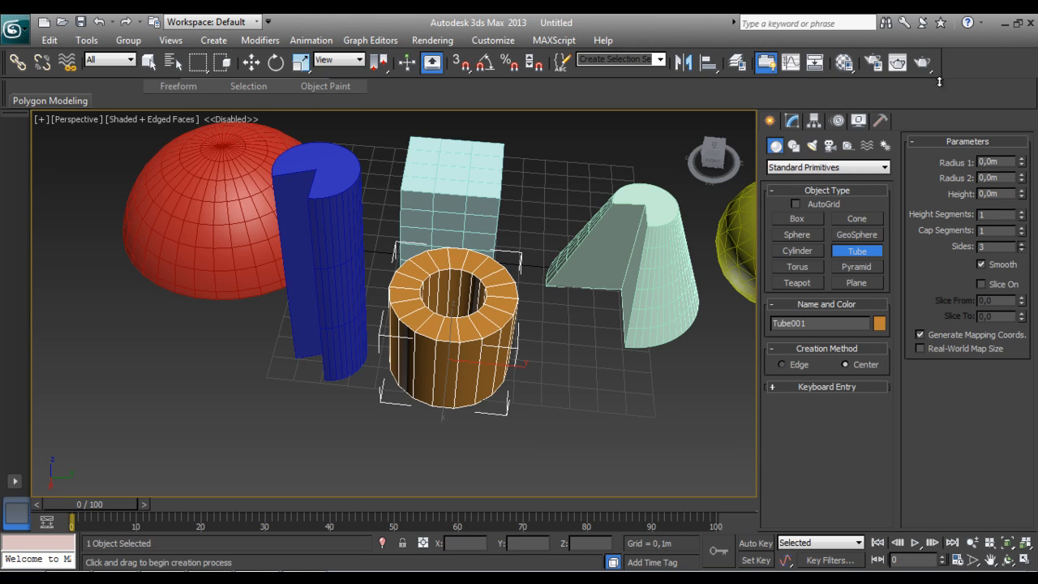
left_click_drag(1037, 194, 1033, 183)
left_click(983, 264)
left_click(982, 265)
left_click(981, 284)
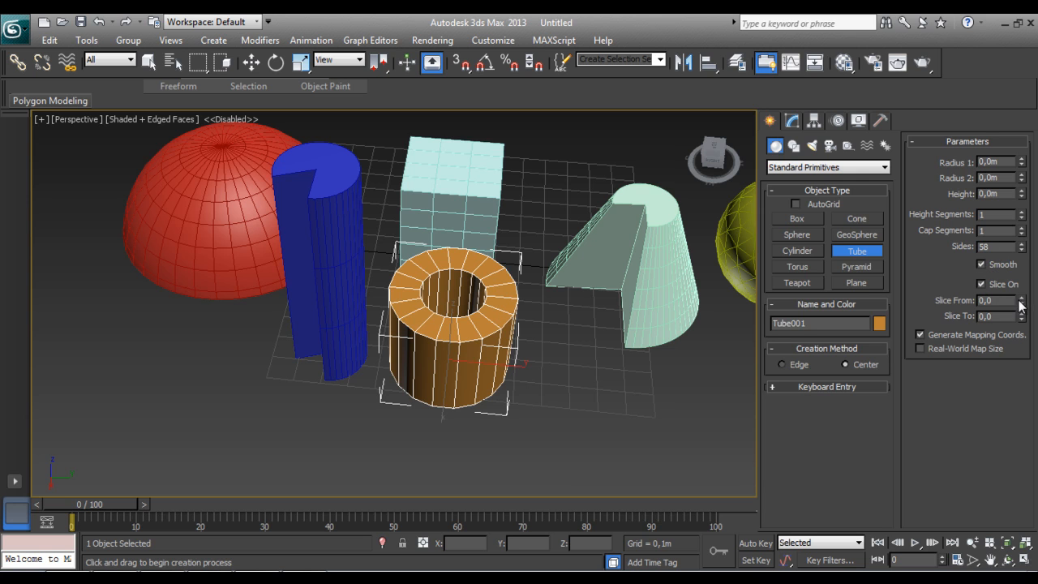
left_click_drag(1020, 299, 1020, 285)
left_click_drag(709, 157, 683, 234)
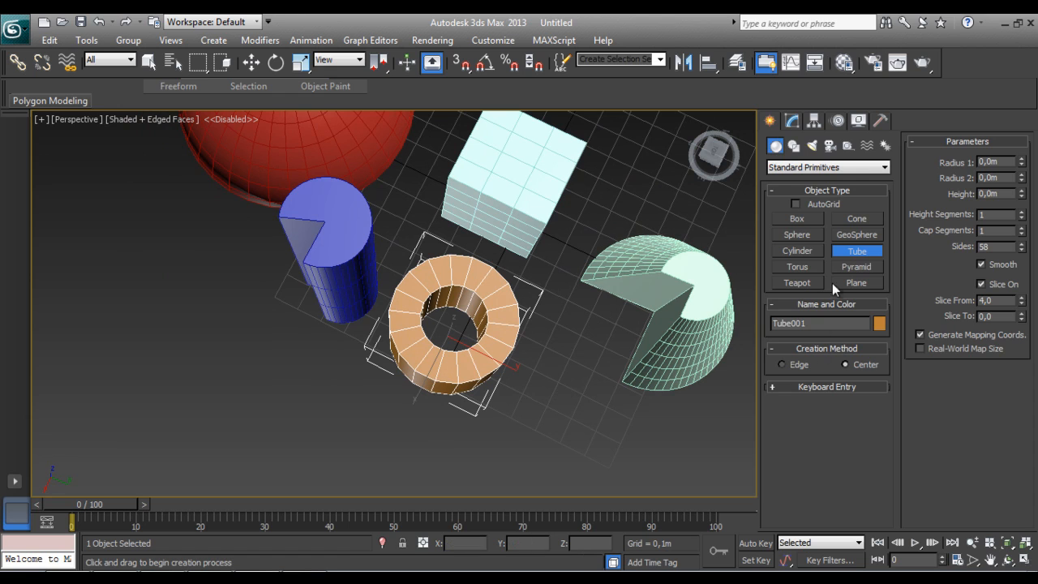
Vary the existing tube's number of sides, trying 6 and ending at 27
left_click(791, 120)
left_click_drag(801, 423, 803, 409)
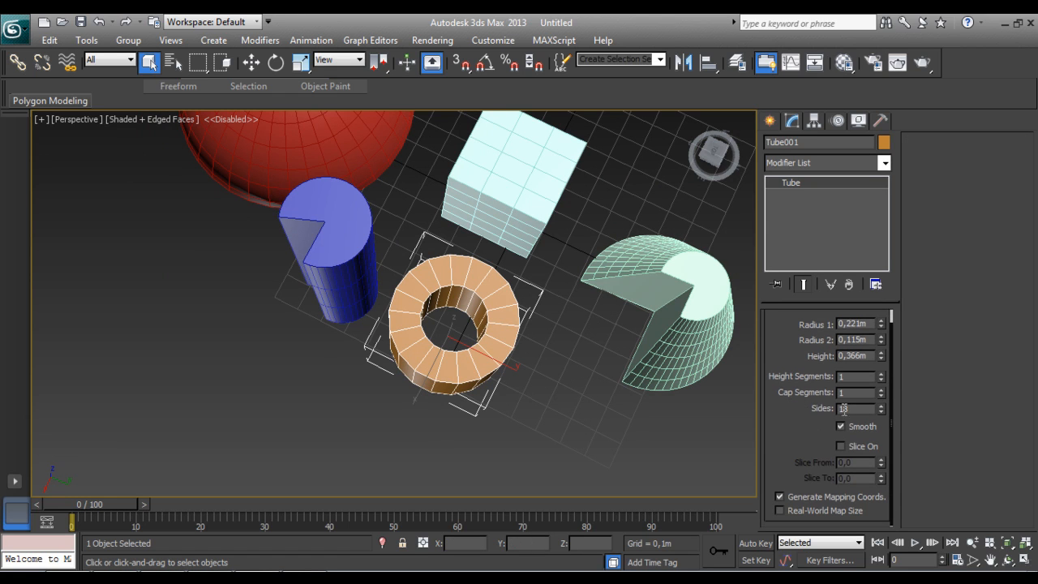
left_click_drag(881, 405, 890, 493)
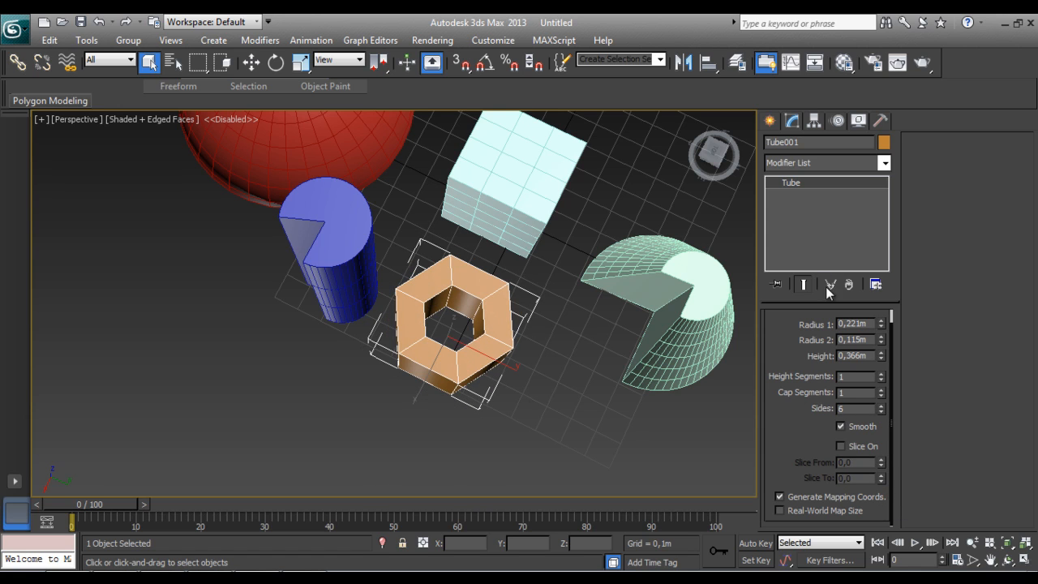
left_click(770, 121)
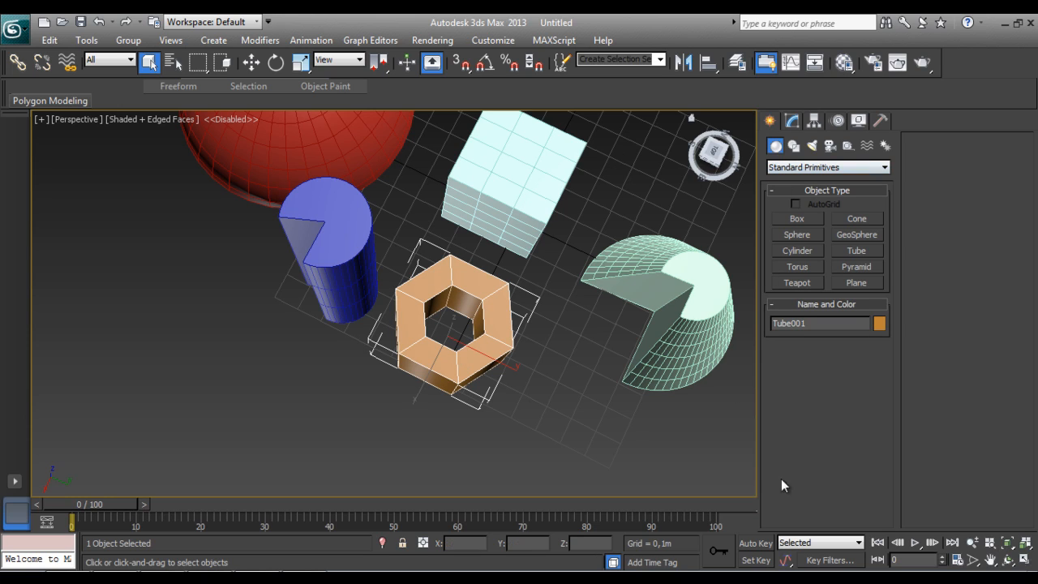
left_click(786, 121)
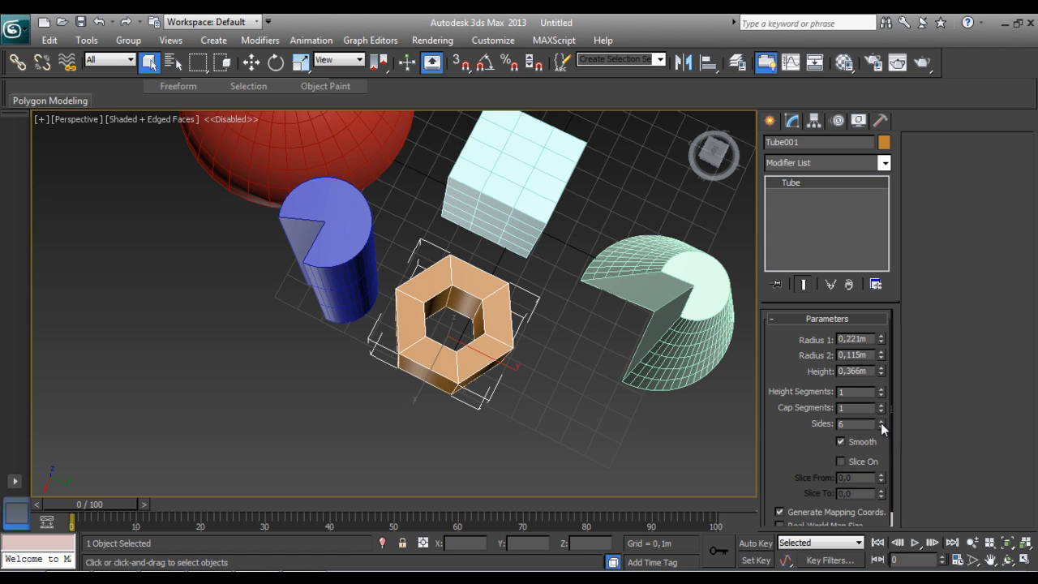
left_click_drag(880, 422, 950, 261)
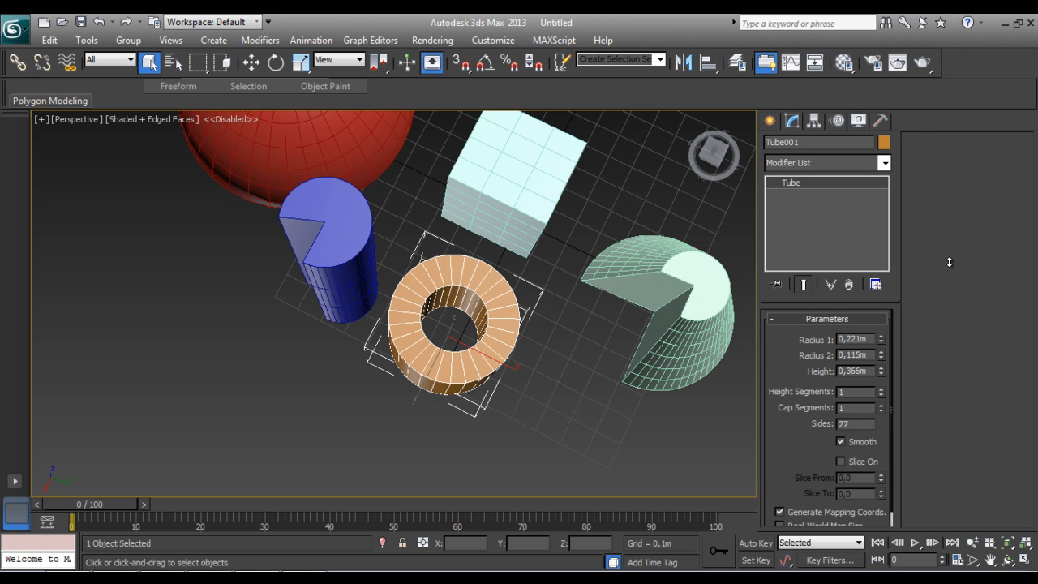
Turn on slicing for the tube and set Slice From to 179
scroll(819, 495, "down", 1)
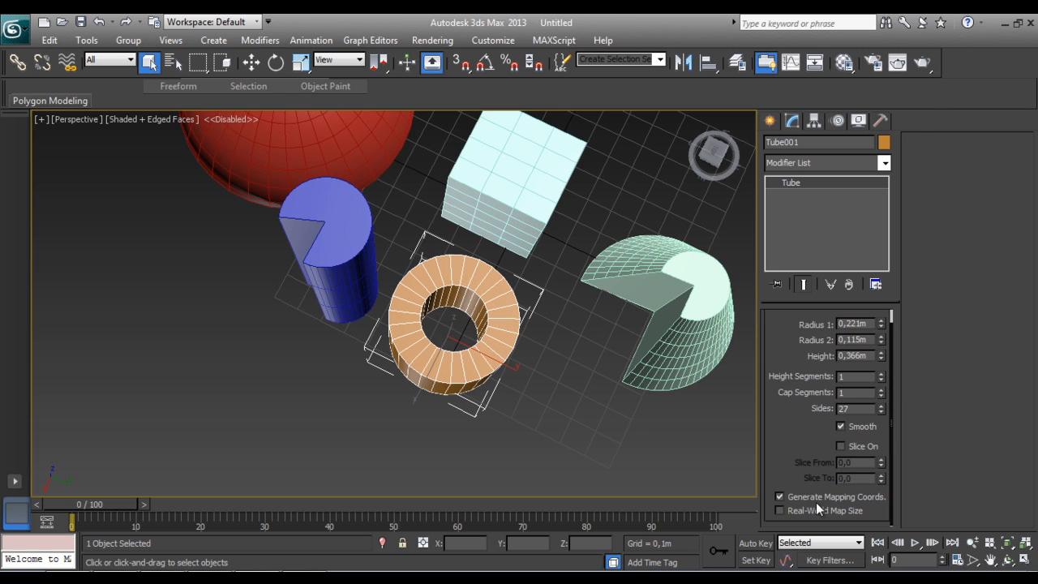
left_click(841, 446)
scroll(465, 363, "up", 5)
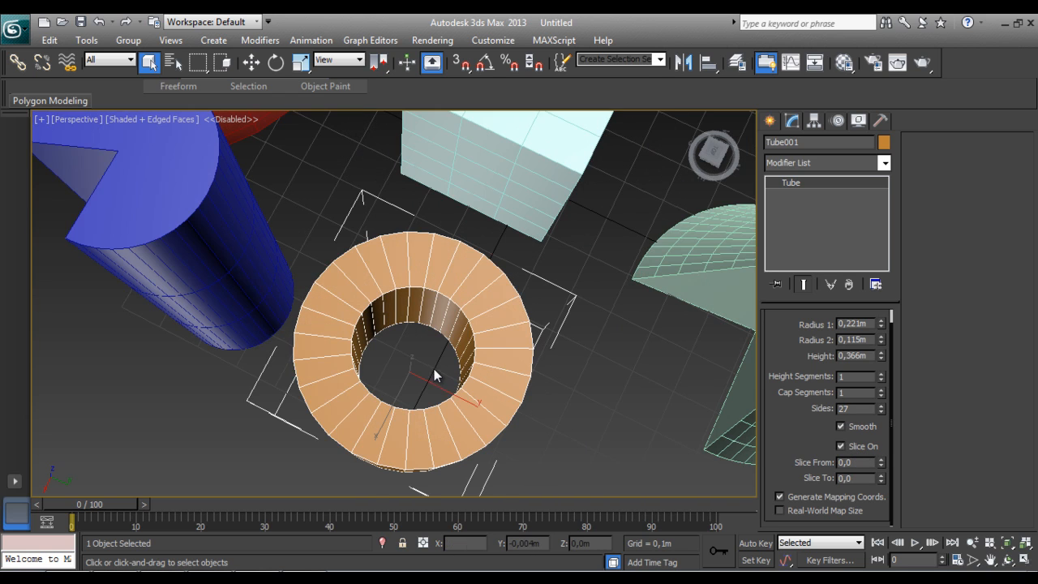
left_click_drag(882, 459, 901, 178)
left_click_drag(710, 156, 736, 162)
middle_click_drag(565, 375, 560, 383)
scroll(559, 381, "down", 4)
scroll(558, 379, "down", 3)
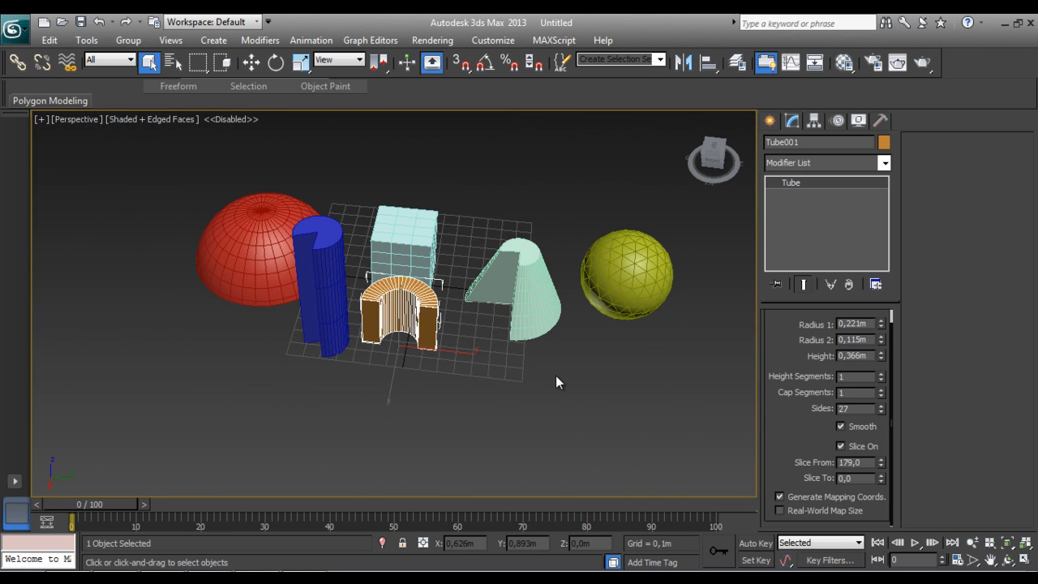
Select the dome, box, cone, GeoSphere, tube and cylinder in turn to review their parameters
left_click(249, 242)
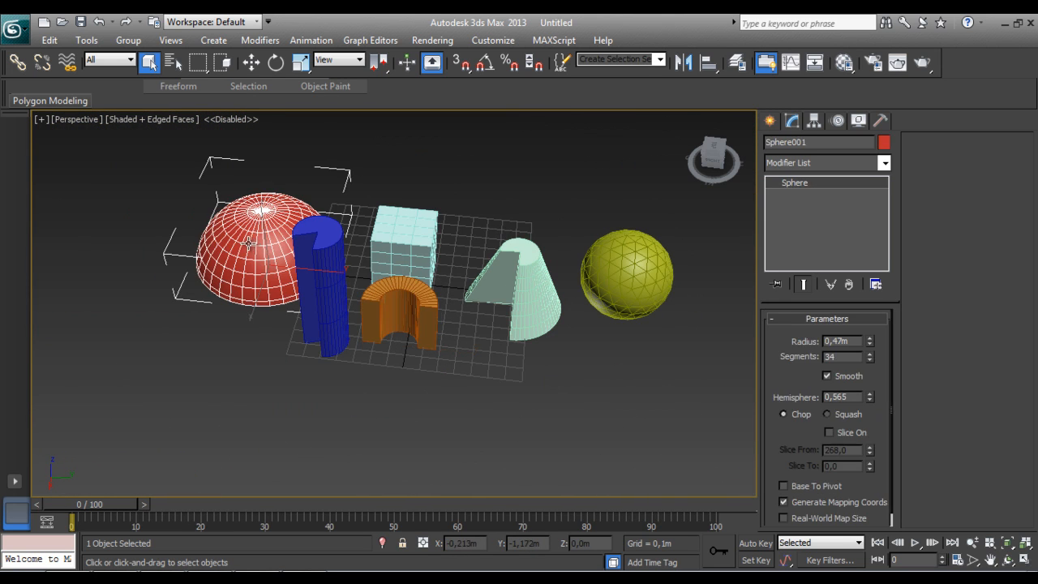
left_click(407, 237)
left_click(411, 229)
left_click(535, 268)
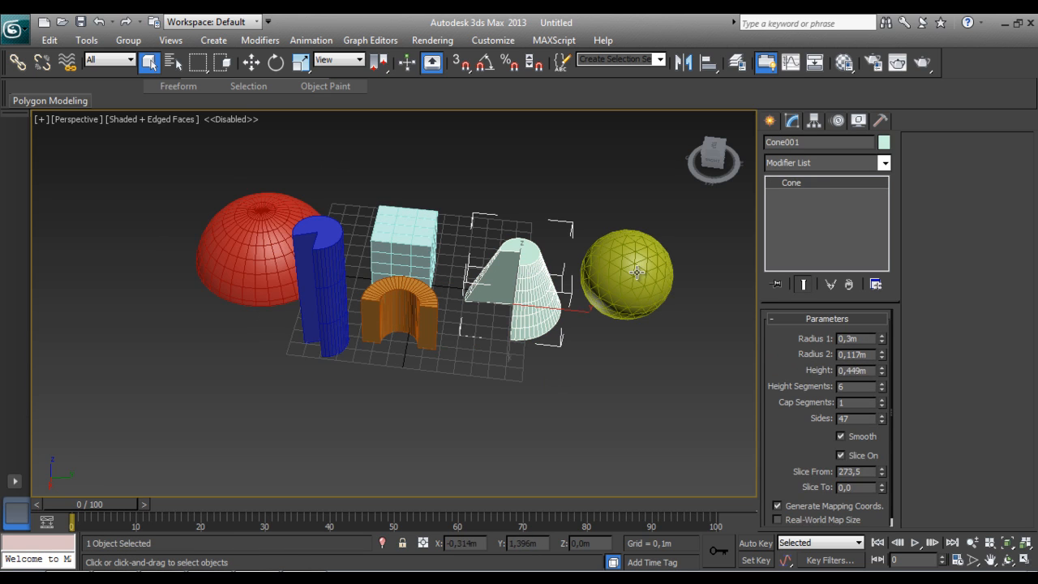
left_click(636, 272)
left_click(400, 314)
left_click(300, 303)
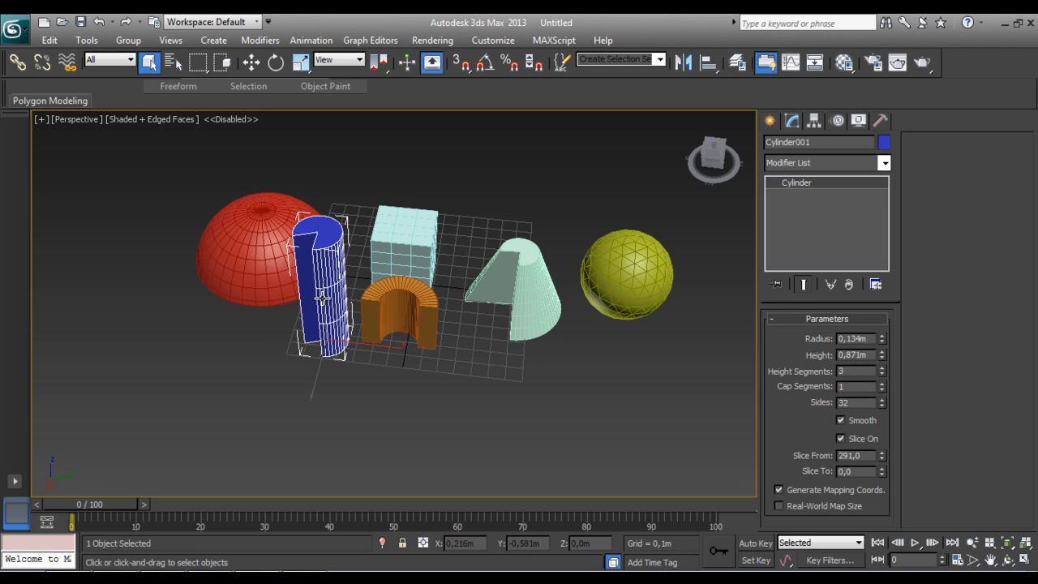
Create a torus in front of the cone with Radius 1 of about 0.285 m and Radius 2 of about 0.05 m
left_click_drag(703, 158, 728, 152)
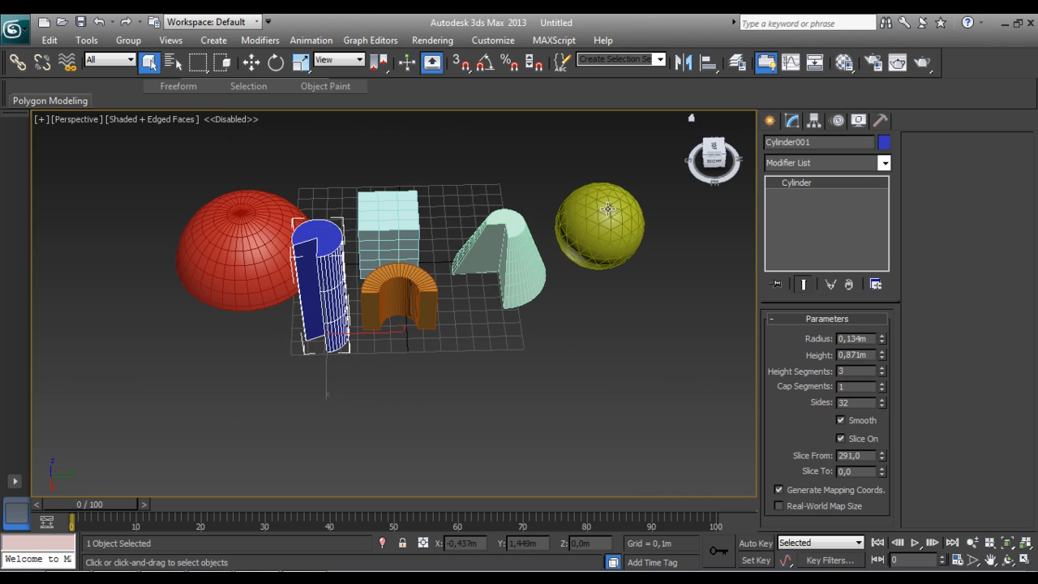
left_click(769, 120)
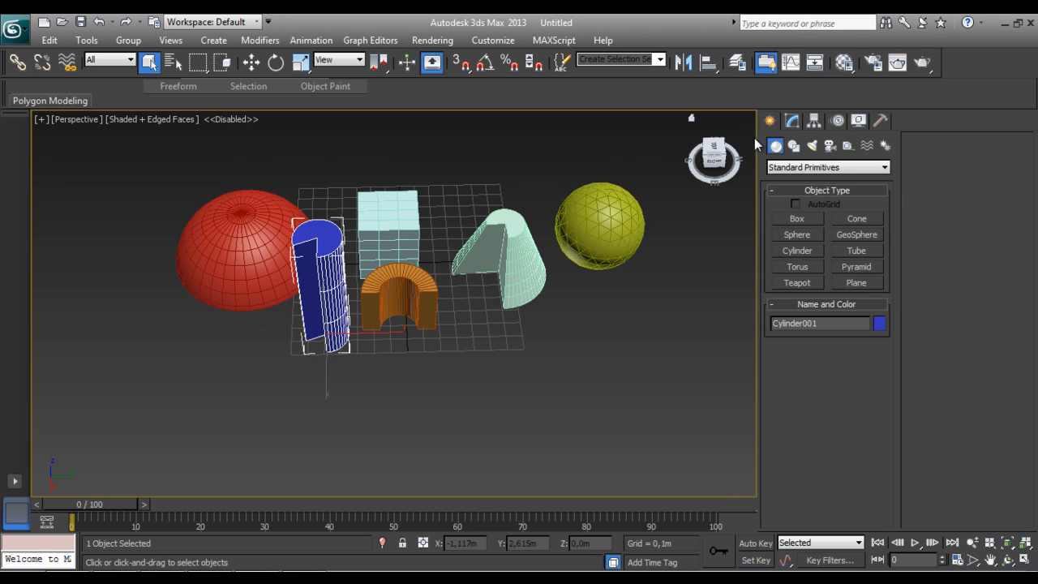
left_click(796, 267)
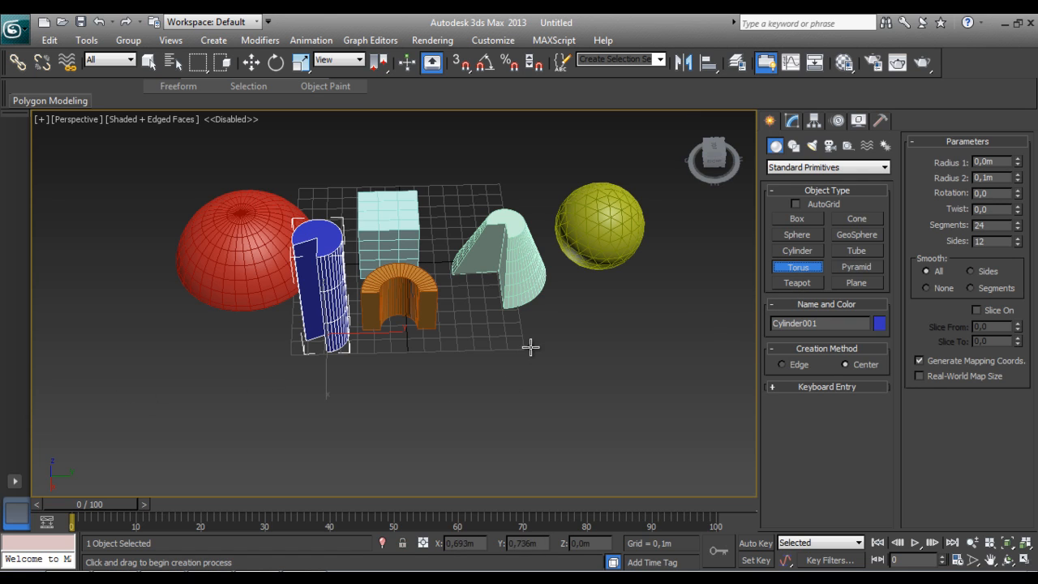
left_click_drag(530, 347, 577, 391)
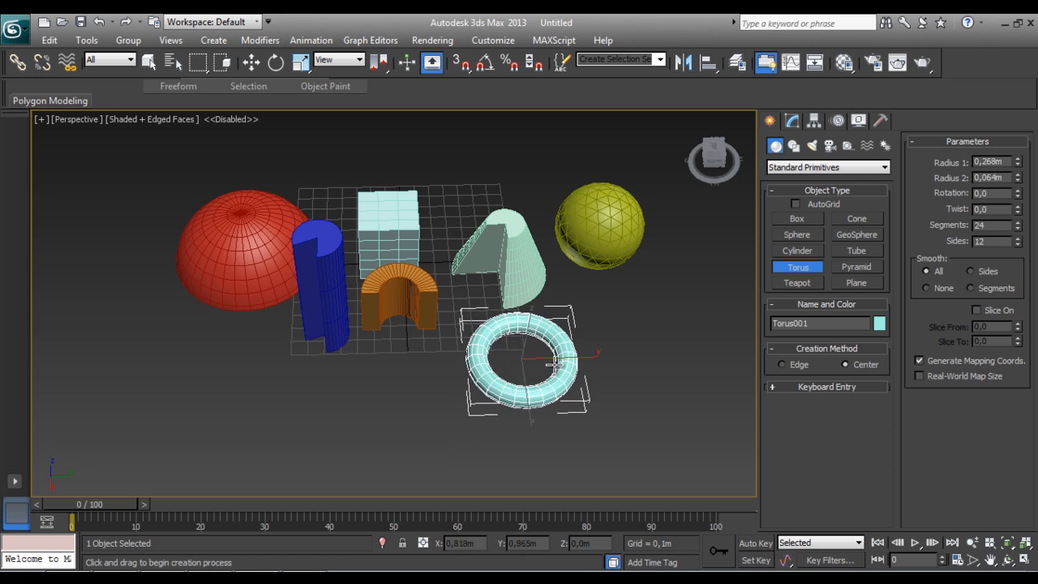
left_click(560, 367)
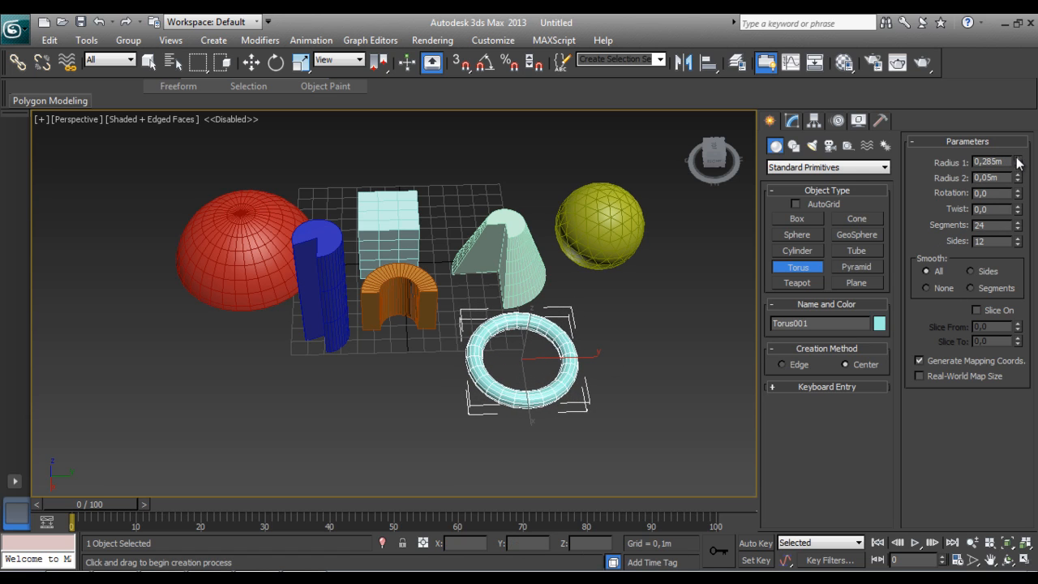
Set the torus's Radius 2 to 0.066 m, keeping Radius 1 at 0.285 m, and set its rotation to 290
left_click_drag(1018, 166, 1016, 120)
left_click_drag(1016, 176, 1035, 84)
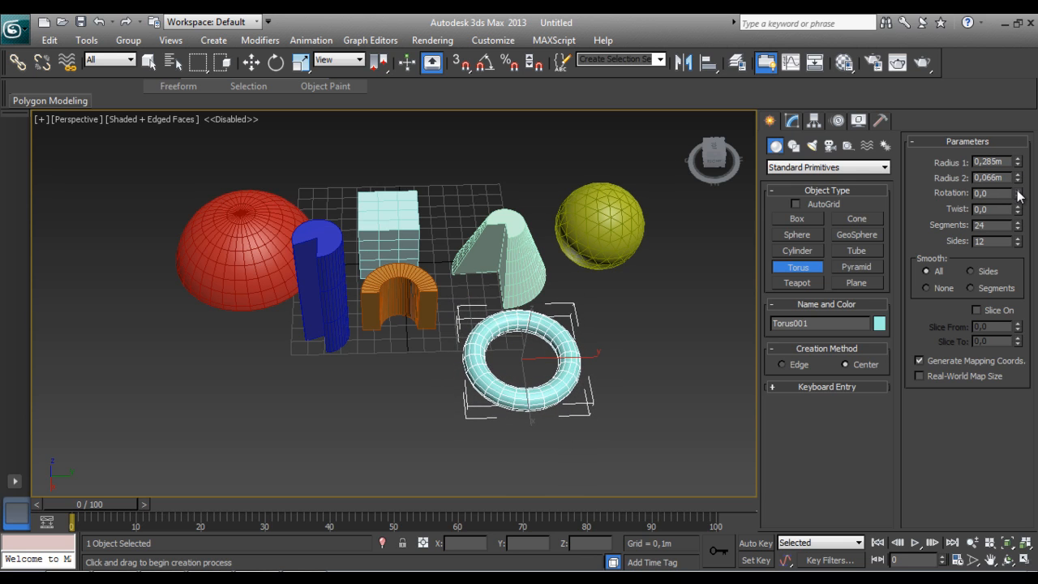
mouse_move(1016, 193)
left_mouse_down()
mouse_move(934, 145)
mouse_move(905, 356)
mouse_move(908, 244)
mouse_move(1033, 289)
mouse_move(1035, 146)
mouse_move(1035, 186)
left_mouse_up()
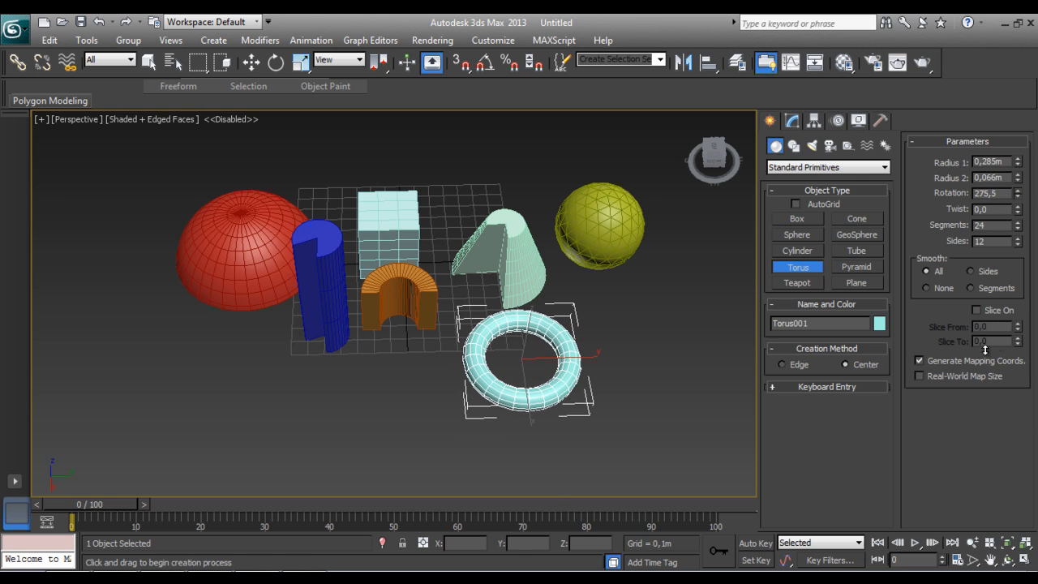
middle_click_drag(661, 377, 451, 283)
scroll(574, 329, "up", 5)
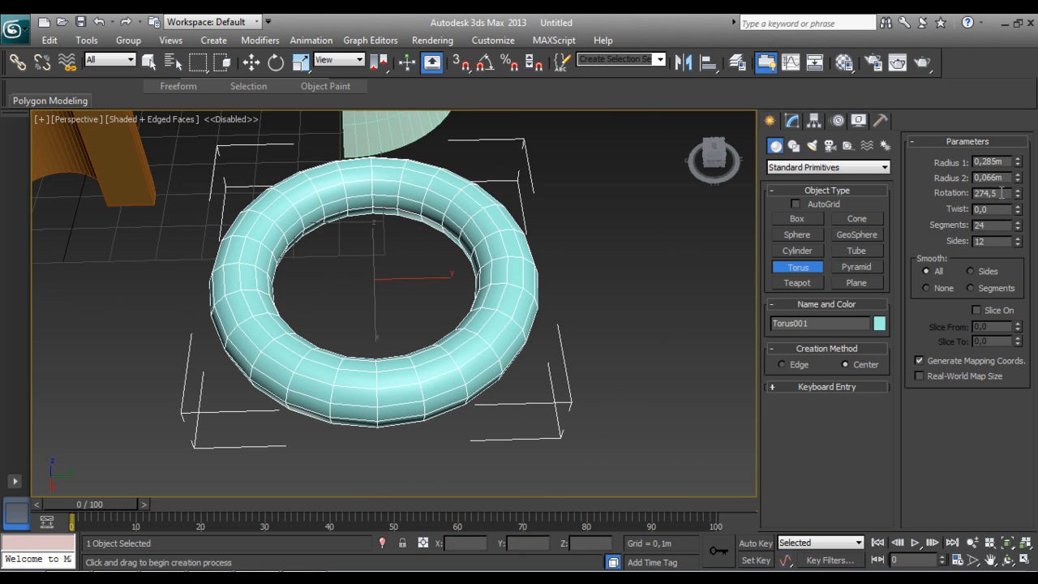
left_click_drag(1018, 193, 1031, 167)
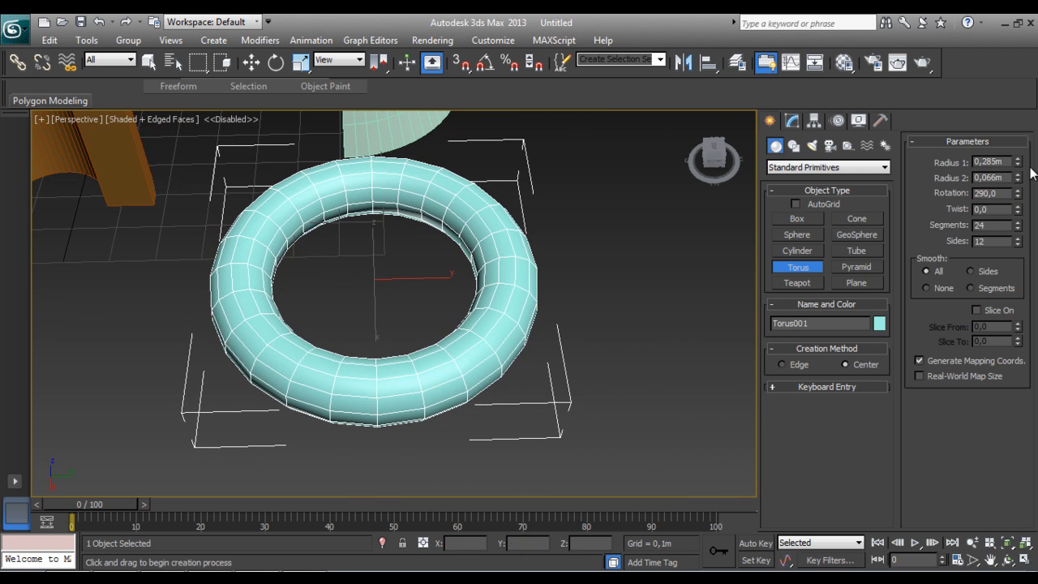
Turn off Edged Faces in the perspective viewport to view the smooth-shaded objects, and turn Edged Faces back on
left_click(117, 121)
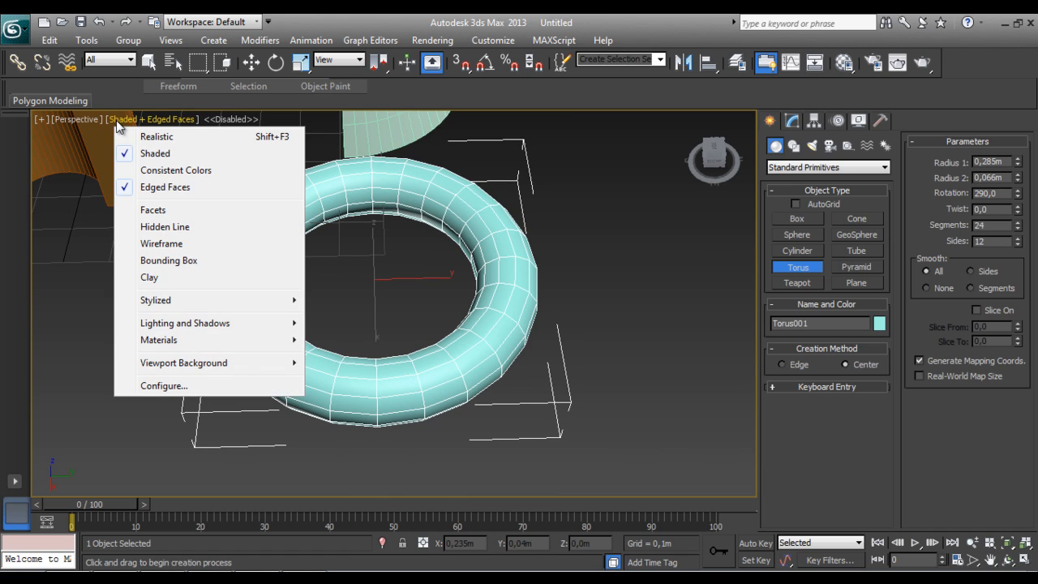
left_click(145, 194)
left_click(498, 230)
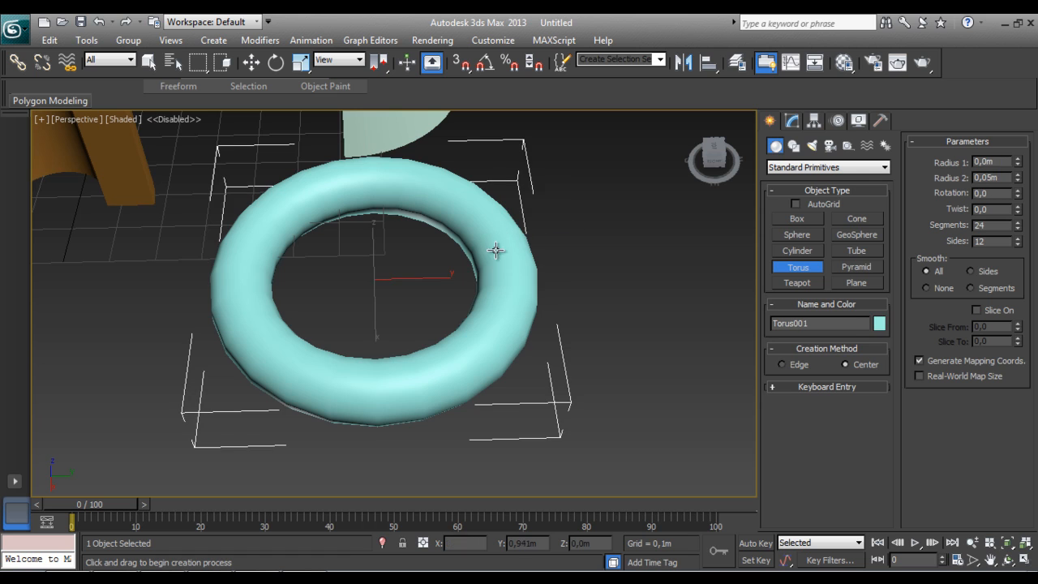
middle_click_drag(192, 277, 324, 503)
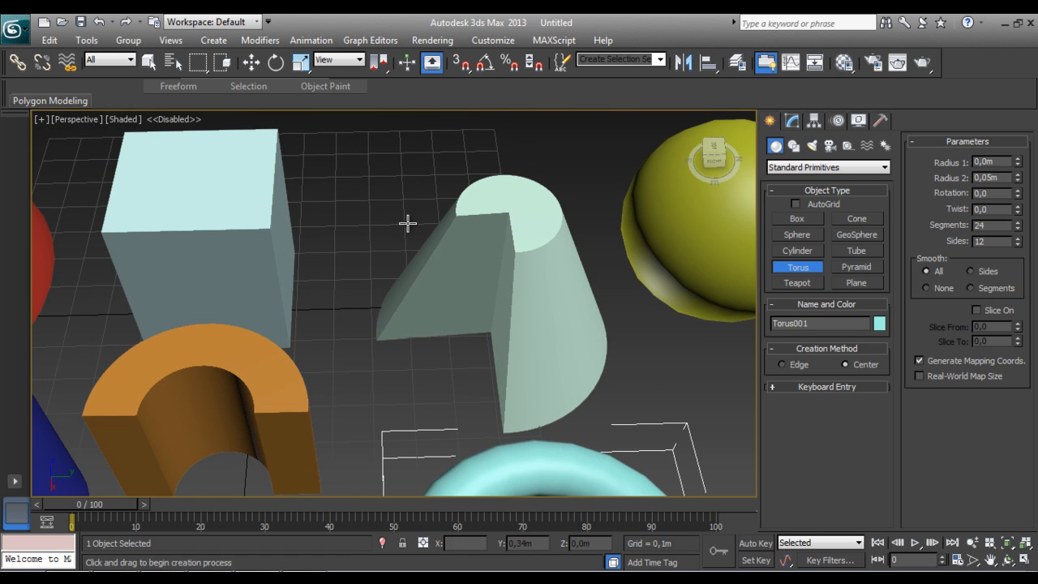
middle_click_drag(563, 348, 389, 335)
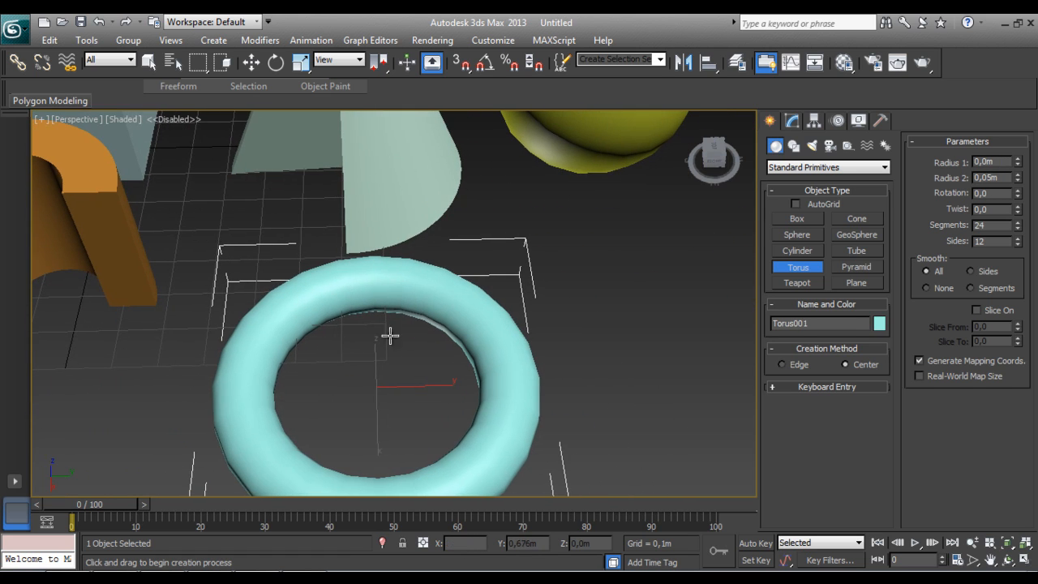
left_click(119, 119)
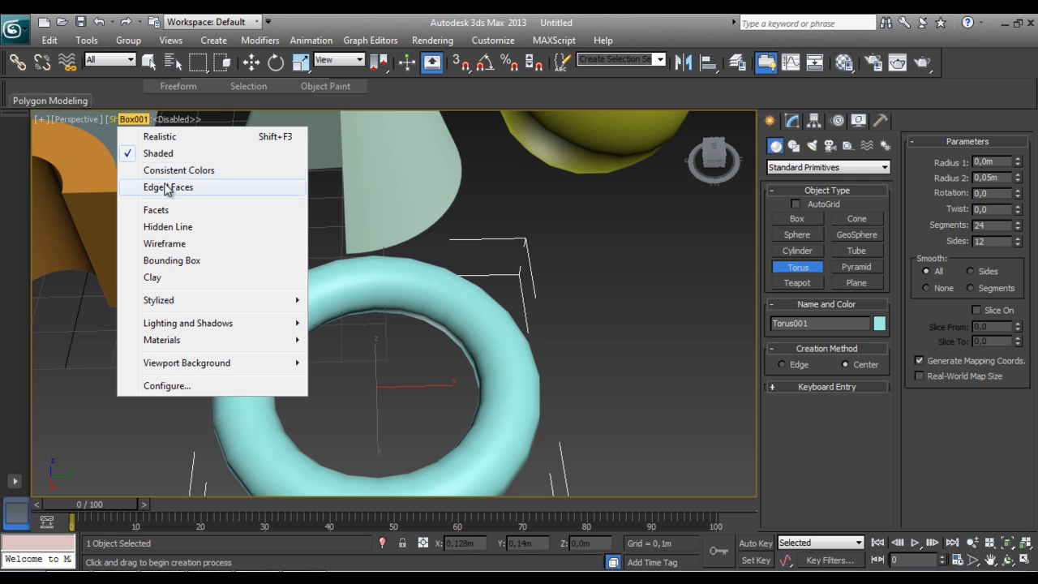
left_click(167, 187)
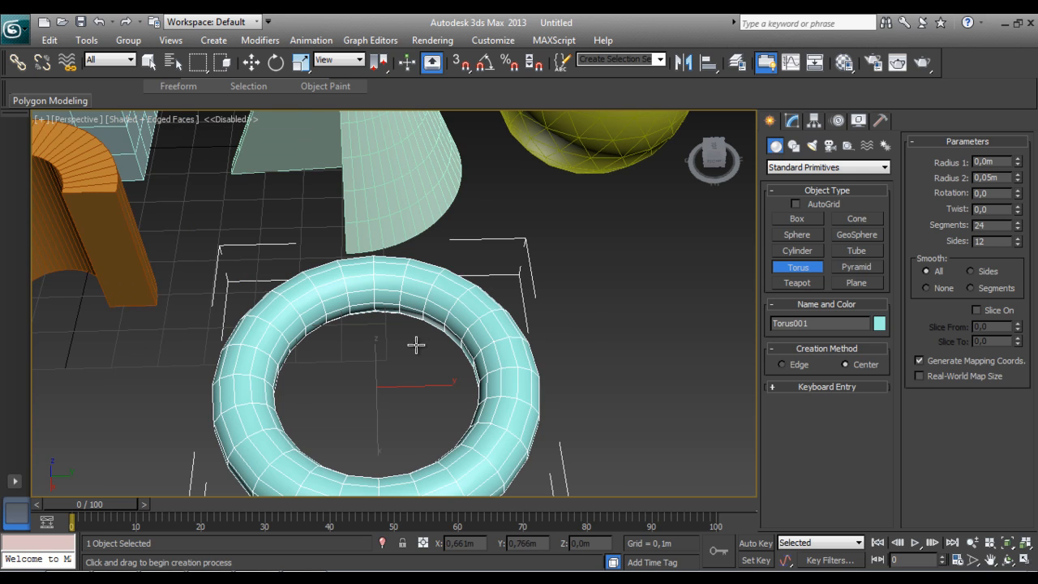
Open the torus's parameters for modification, try a strong Twist of 208.5, and set Twist to -7.5
middle_click_drag(419, 347, 364, 284)
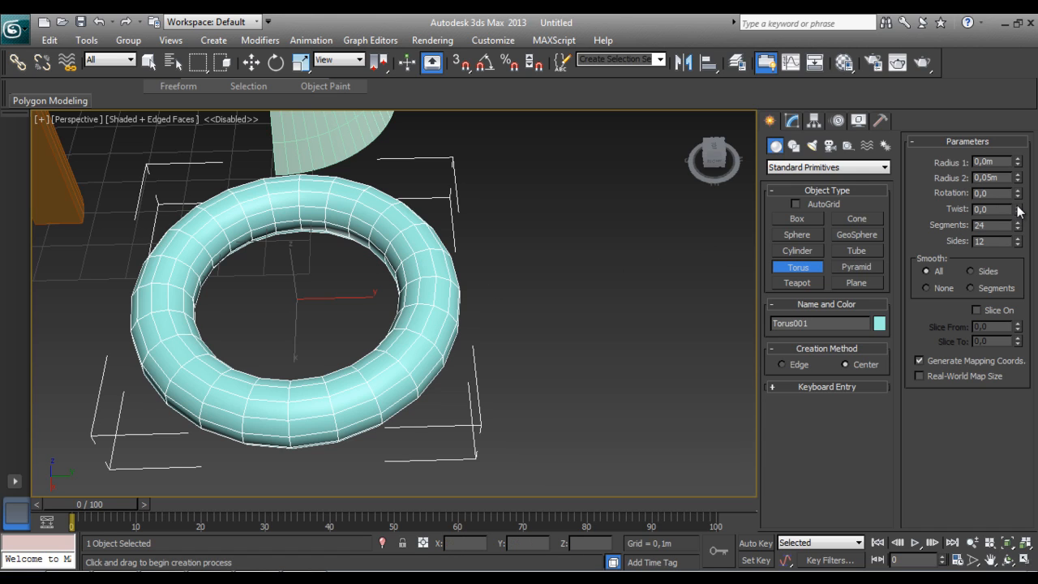
left_click_drag(1018, 209, 1020, 181)
right_click(1019, 240)
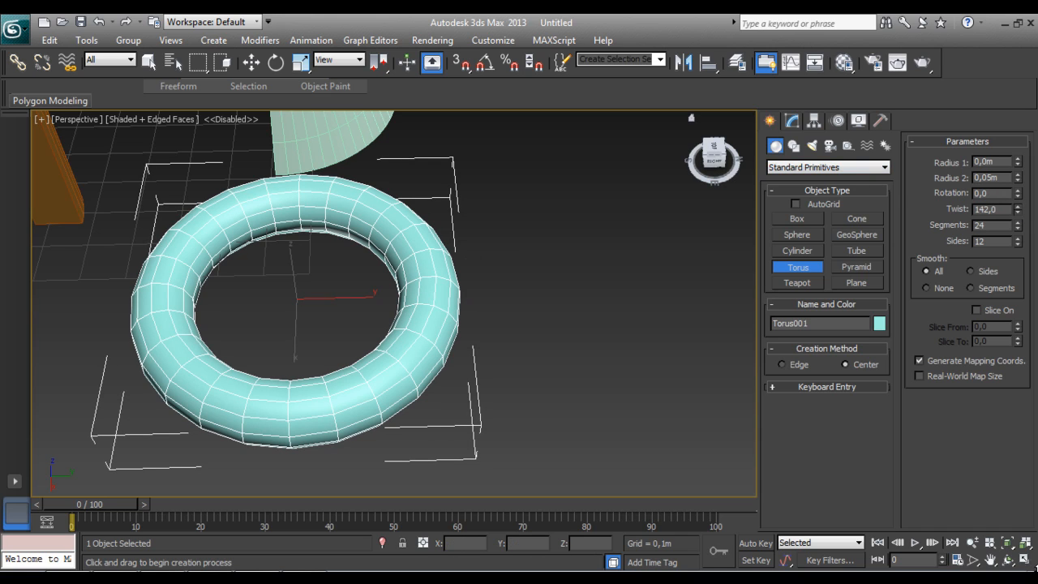
left_click(792, 121)
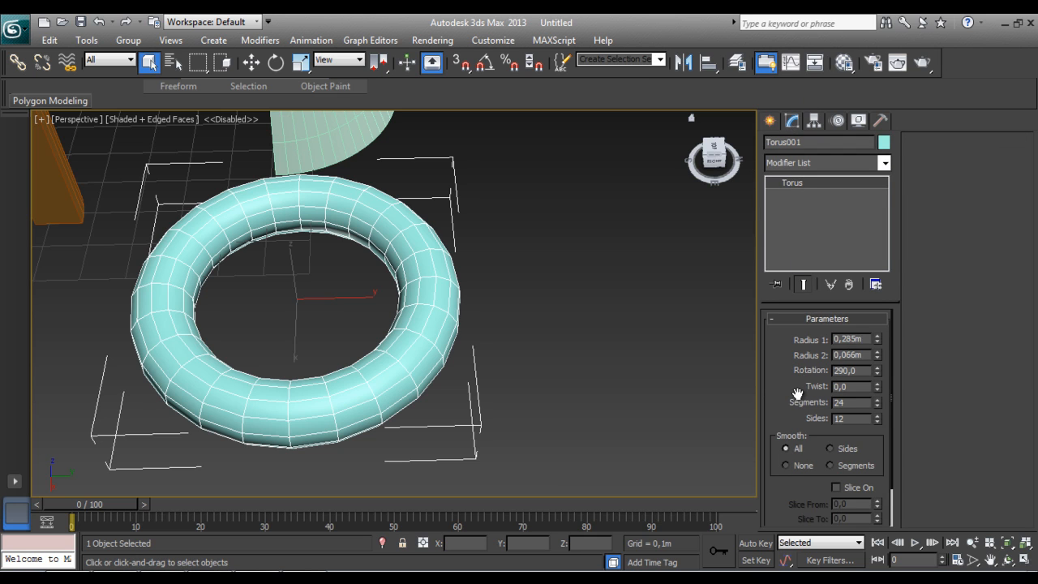
left_click_drag(799, 393, 801, 371)
left_click_drag(880, 369, 879, 243)
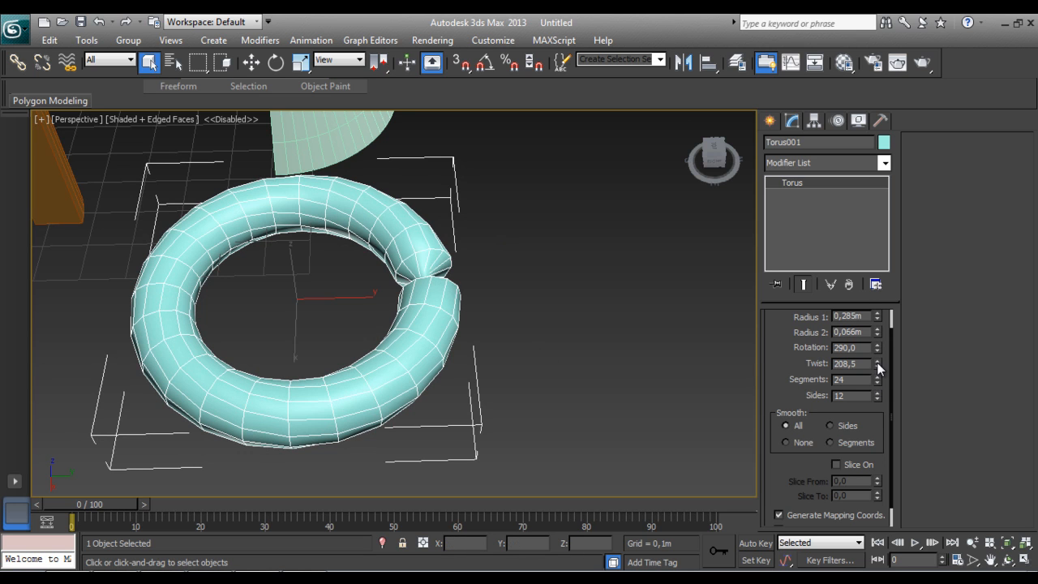
left_click_drag(880, 364, 964, 111)
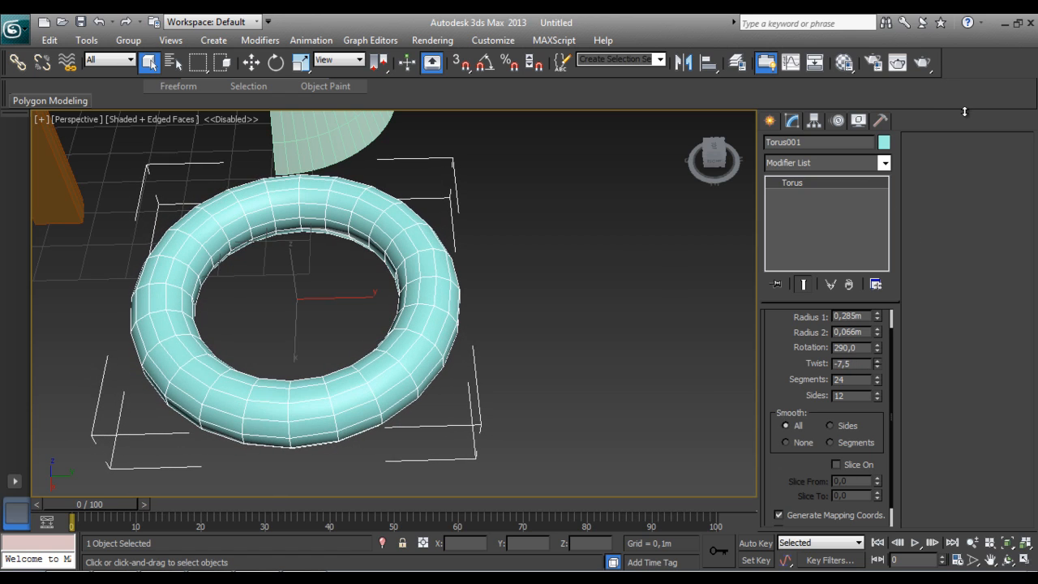
Reduce the torus's Sides to 3, inspect the profile from a low angle, and raise Sides to 29
left_click_drag(879, 397, 954, 477)
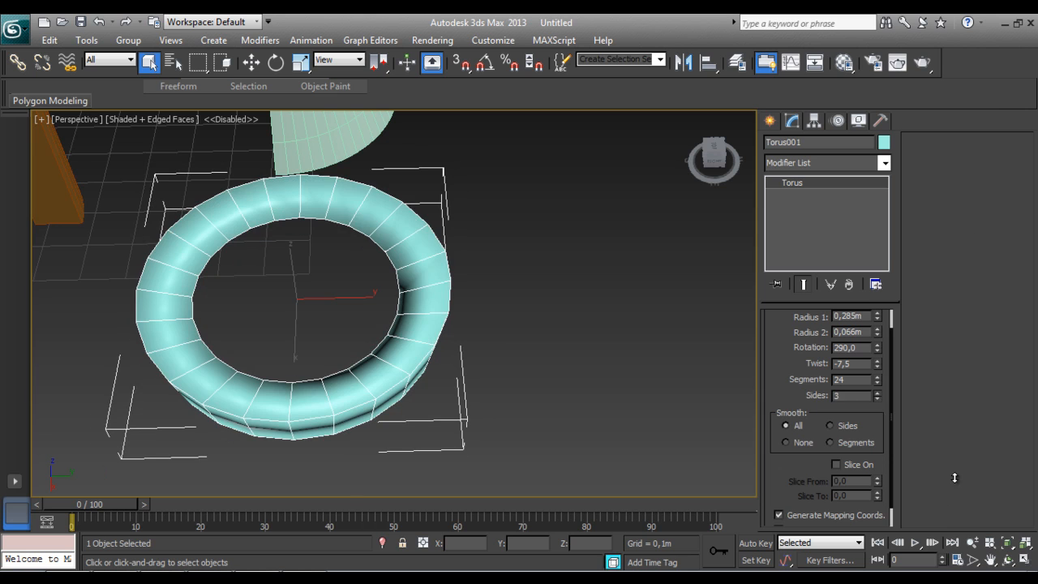
left_click_drag(721, 160, 648, 126)
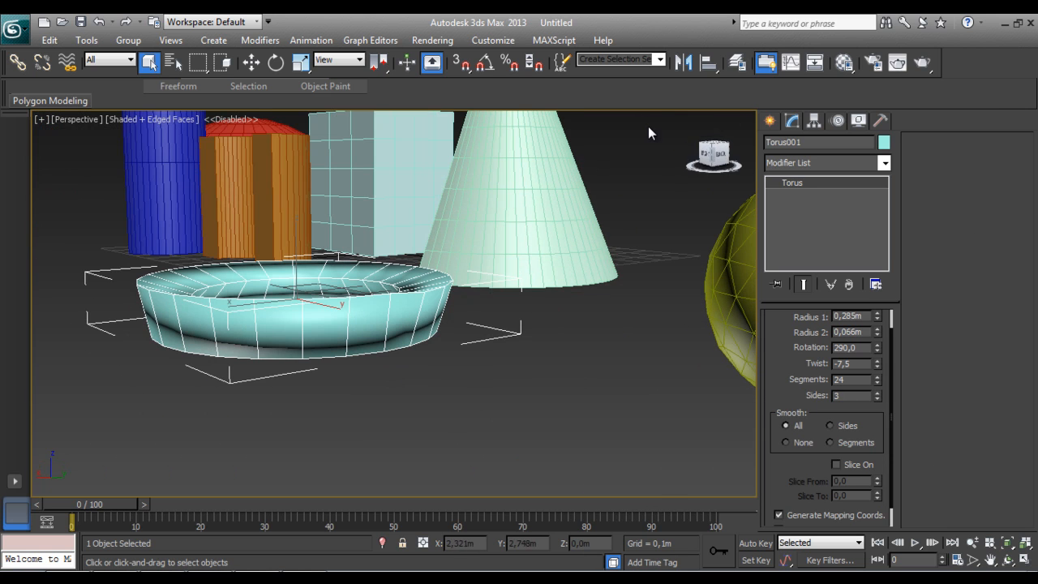
left_click(875, 393)
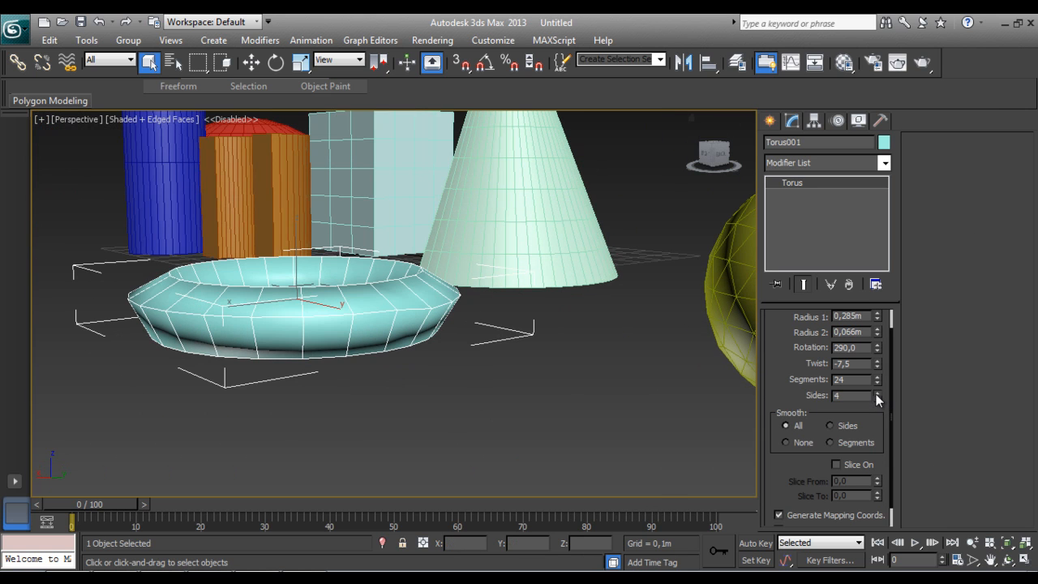
left_click_drag(877, 384, 877, 339)
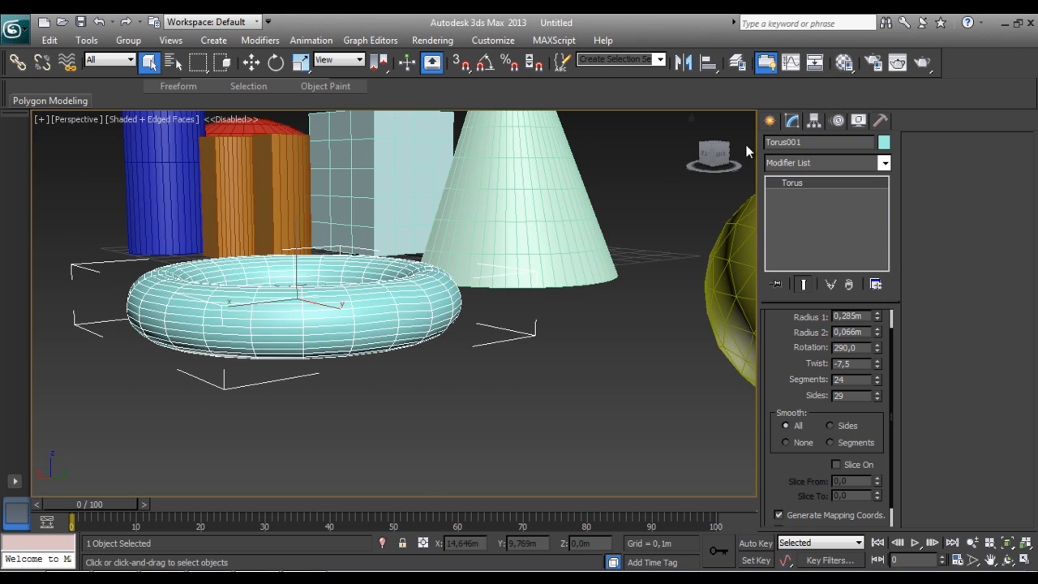
left_click_drag(716, 155, 707, 160)
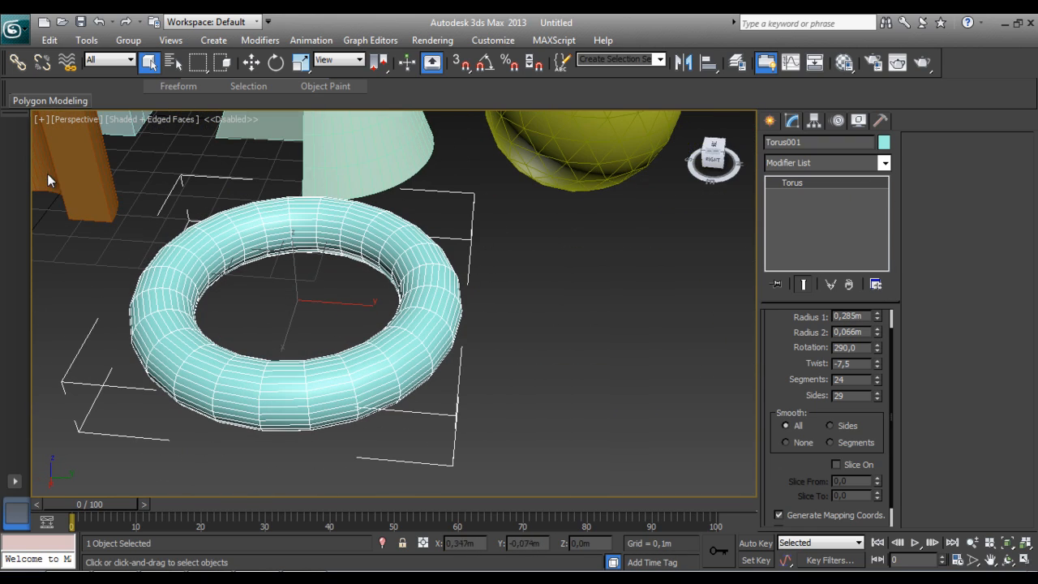
Turn on slicing for the torus and set Slice From to 172.5
scroll(823, 365, "down", 1)
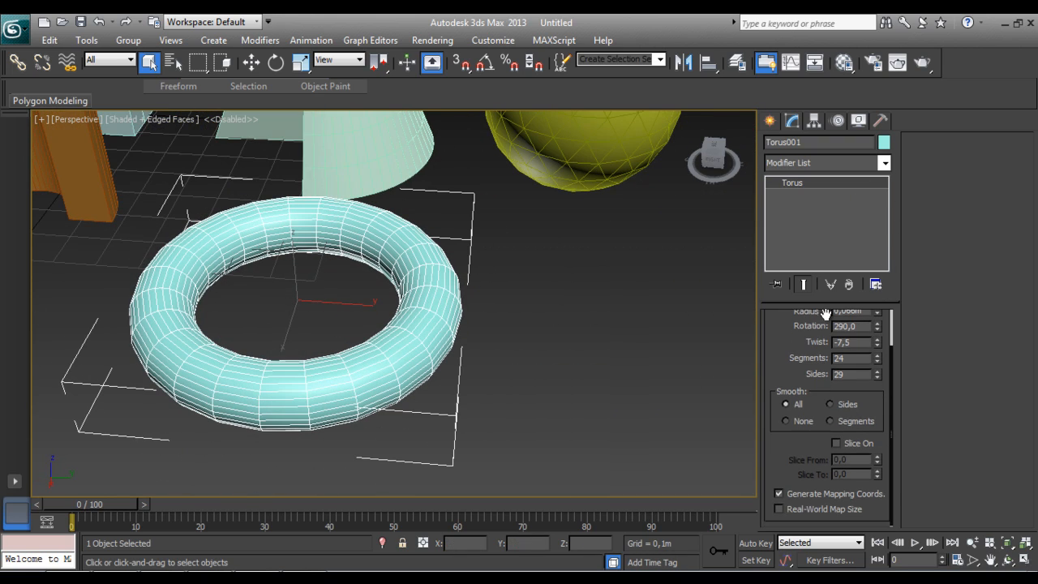
left_click(835, 443)
left_click(876, 457)
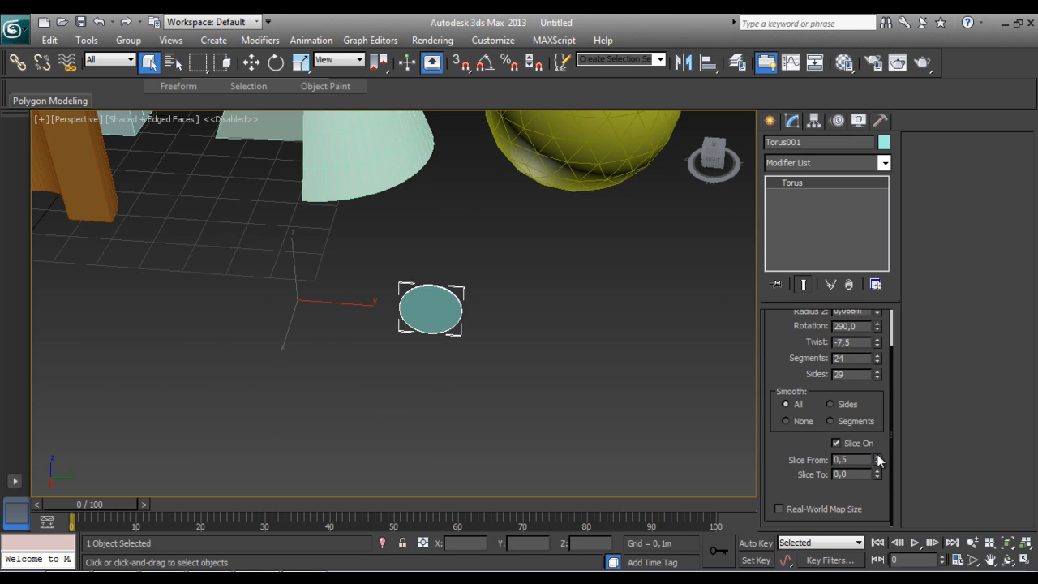
left_click_drag(876, 458, 957, 183)
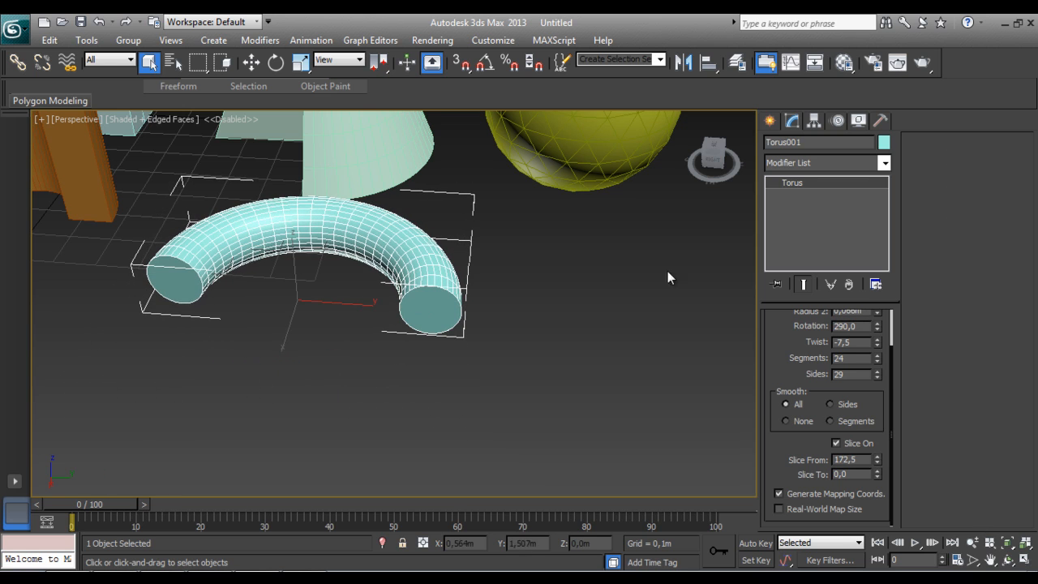
Create a pyramid in front of the blue cylinder, about 1.05 m wide, 1.194 m deep and 0.699 m high
scroll(518, 407, "down", 6)
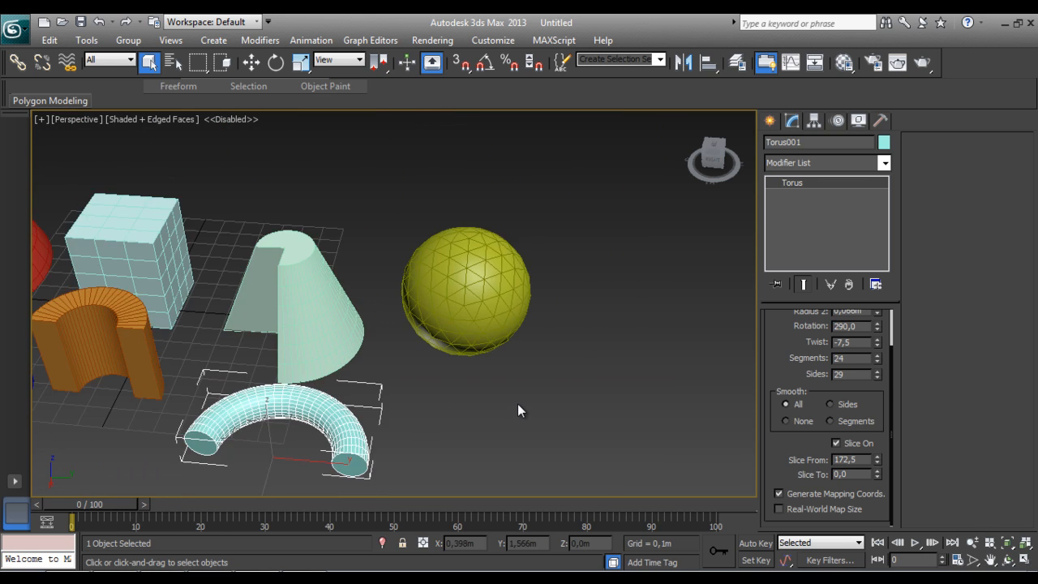
left_click(769, 120)
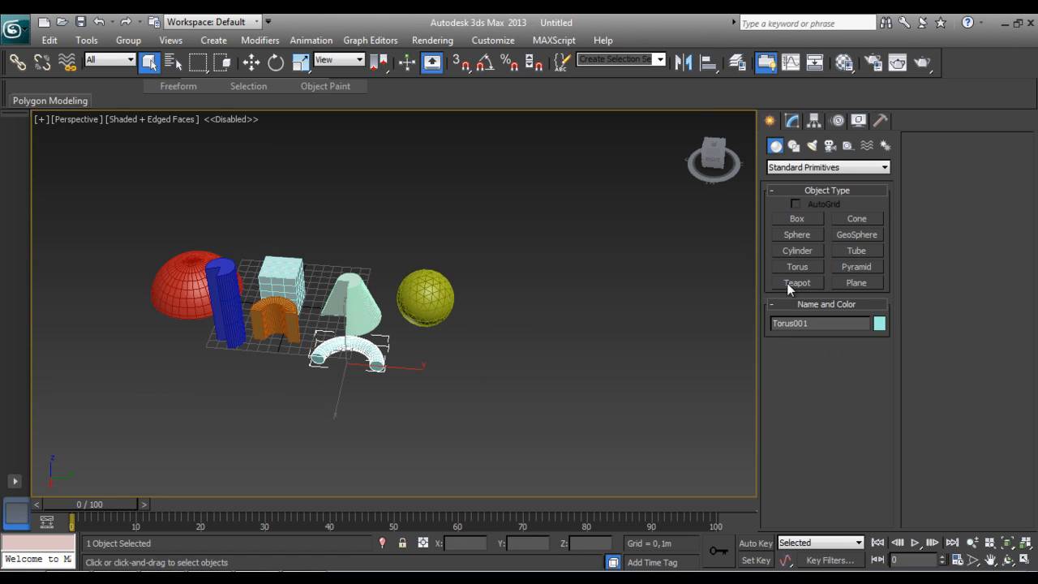
left_click(858, 268)
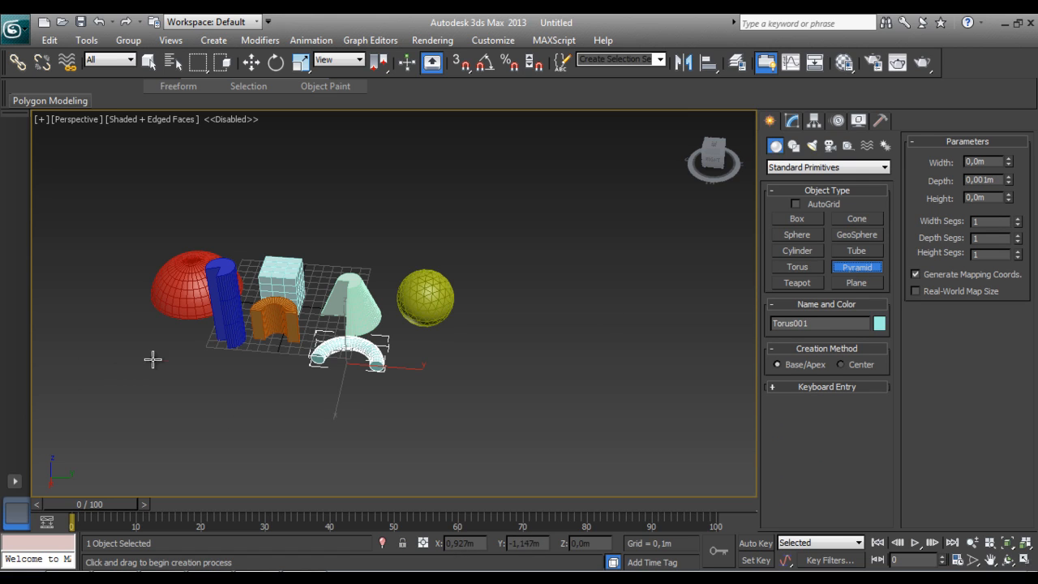
left_click_drag(153, 359, 249, 455)
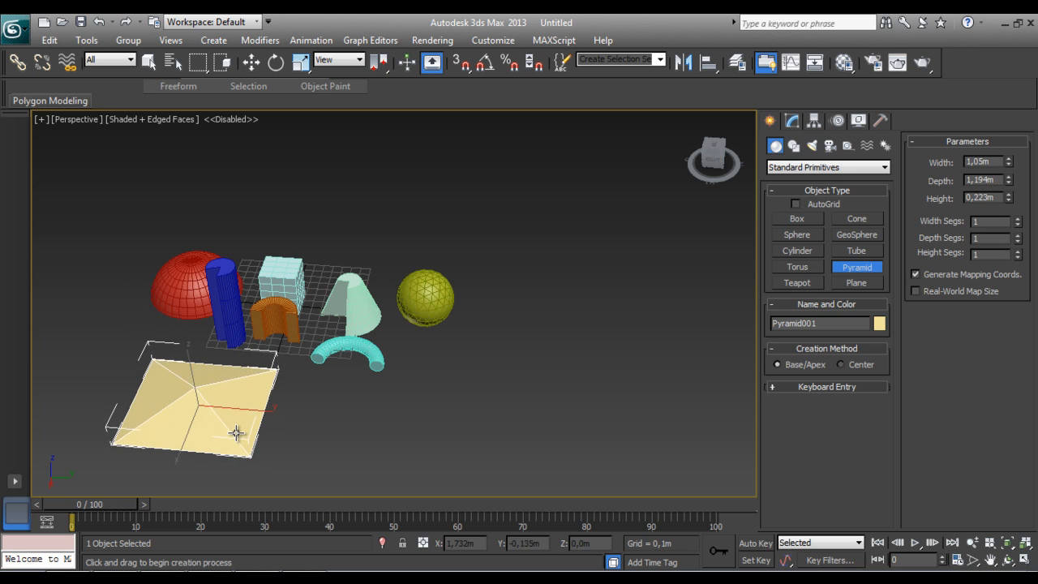
left_click(232, 385)
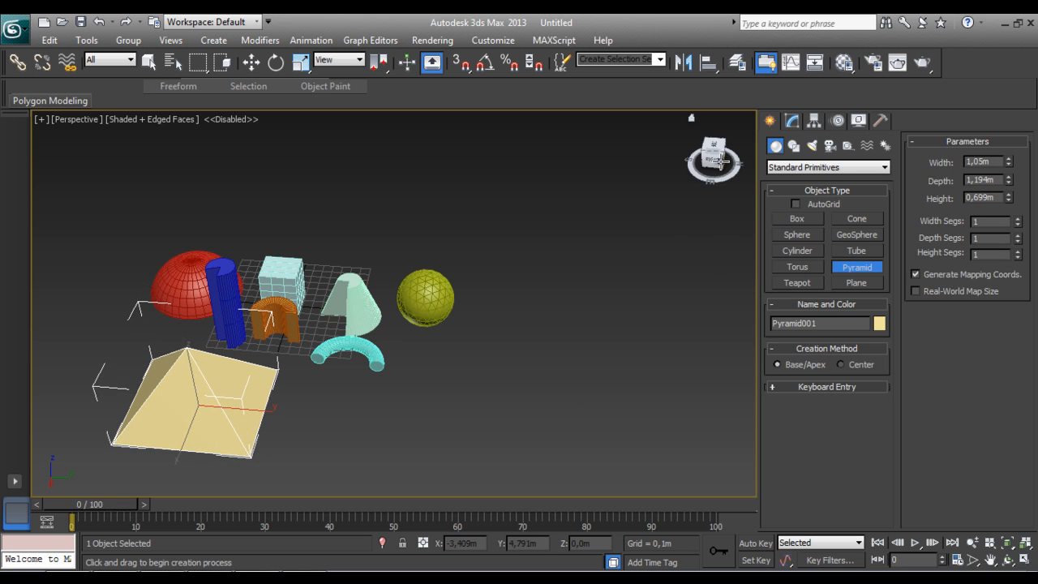
left_click_drag(714, 156, 655, 138)
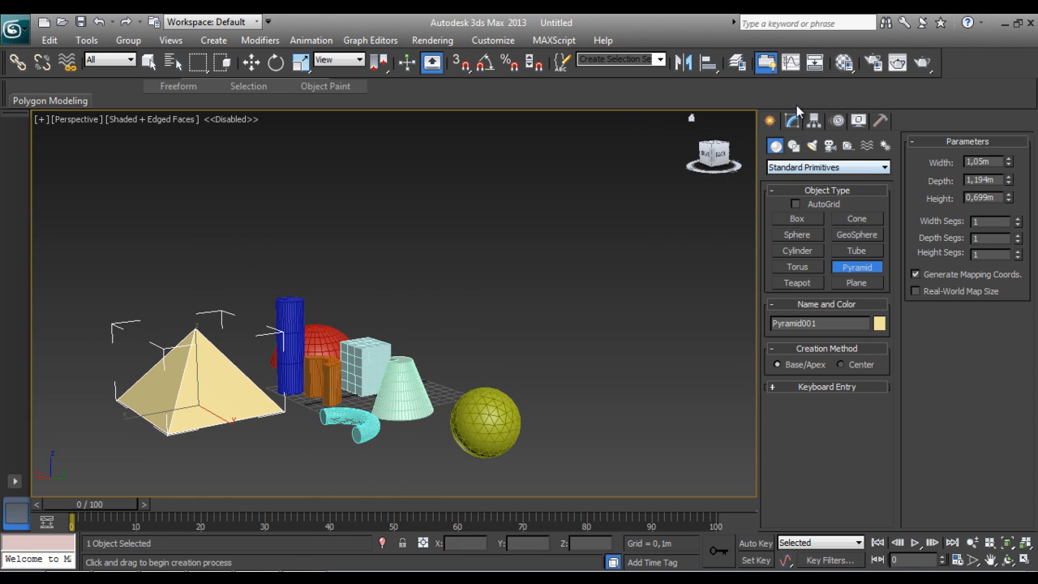
Set the pyramid's width to 1.144 m, depth to 2.077 m and height to 1.041 m, with 1 height segment
left_click_drag(1011, 162, 1026, 312)
left_click(1010, 177)
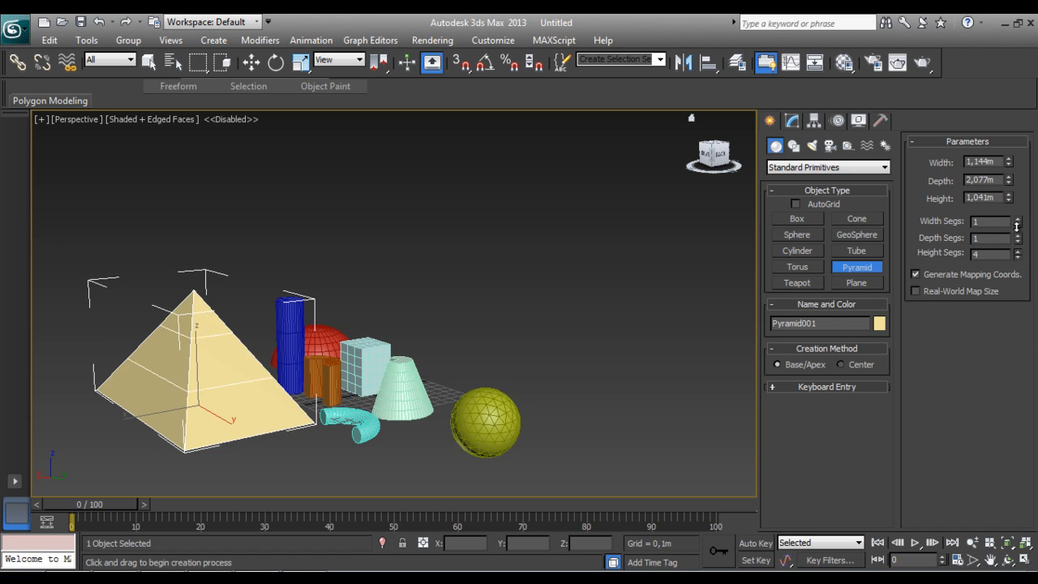
left_click_drag(1018, 254, 1019, 312)
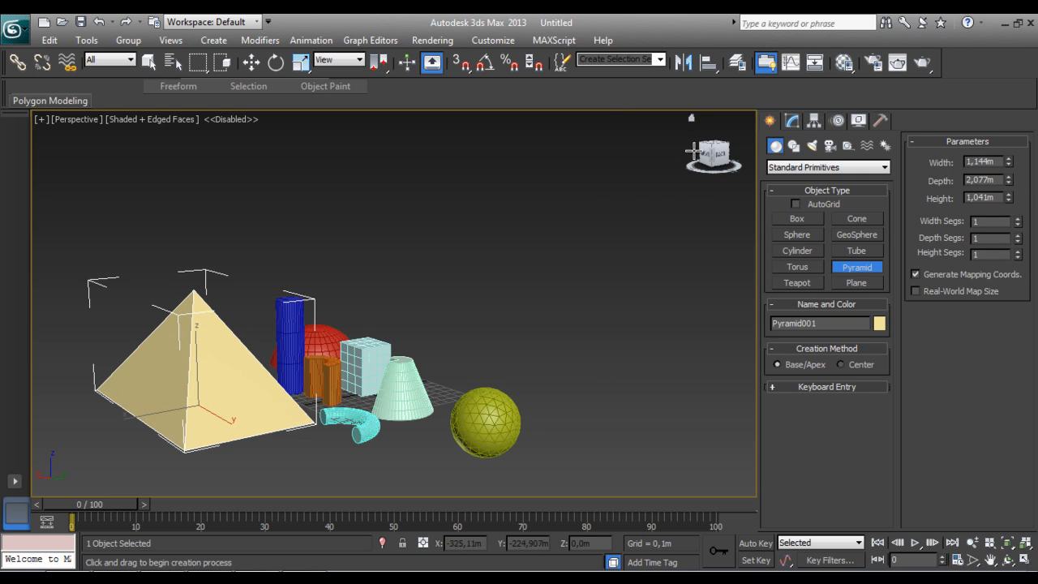
Toggle the pyramid's Generate Mapping Coords off and on, set Width Segs to 7, and inspect the divided faces
left_click_drag(712, 168, 737, 162)
left_click(792, 120)
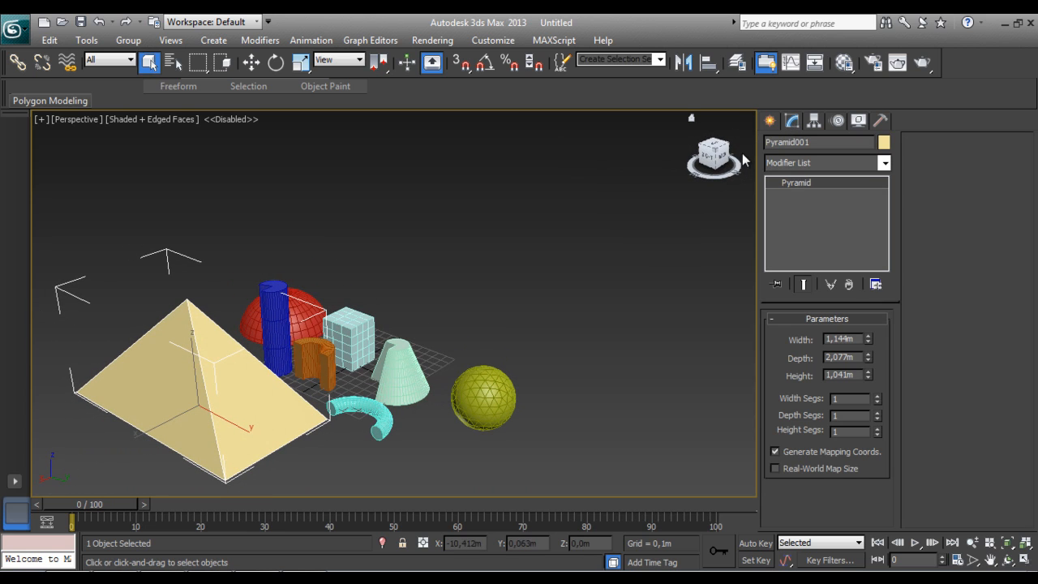
left_click(774, 452)
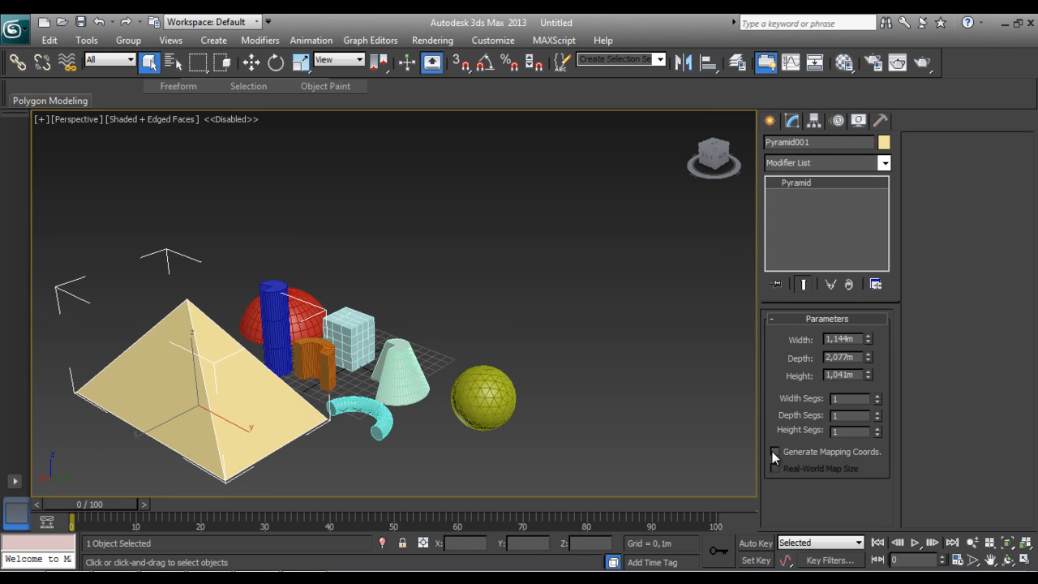
left_click(774, 451)
left_click_drag(877, 397, 897, 343)
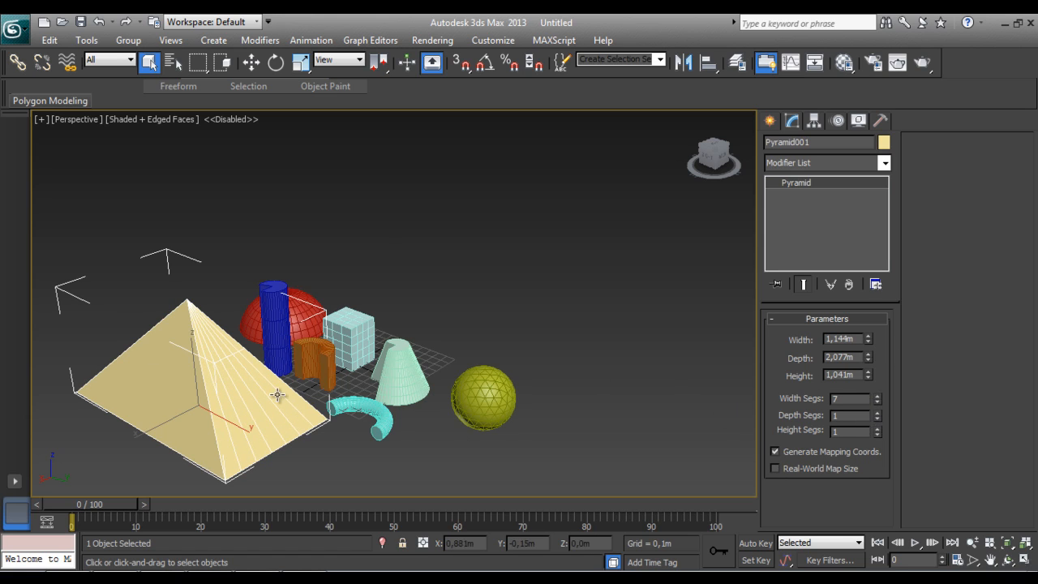
scroll(277, 394, "up", 3)
middle_click_drag(225, 435, 336, 343)
scroll(297, 357, "up", 2)
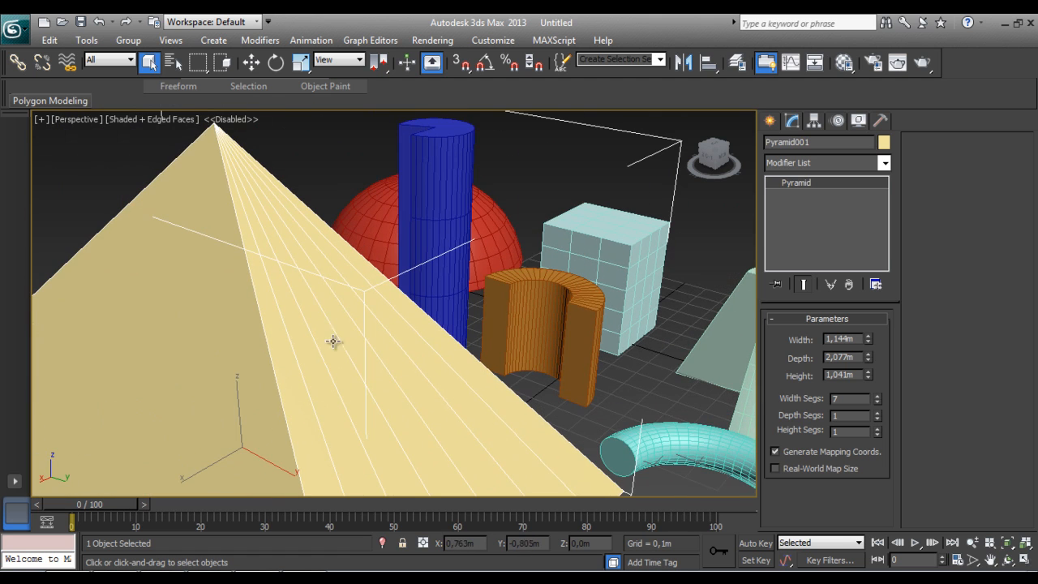
left_click_drag(714, 157, 99, 173)
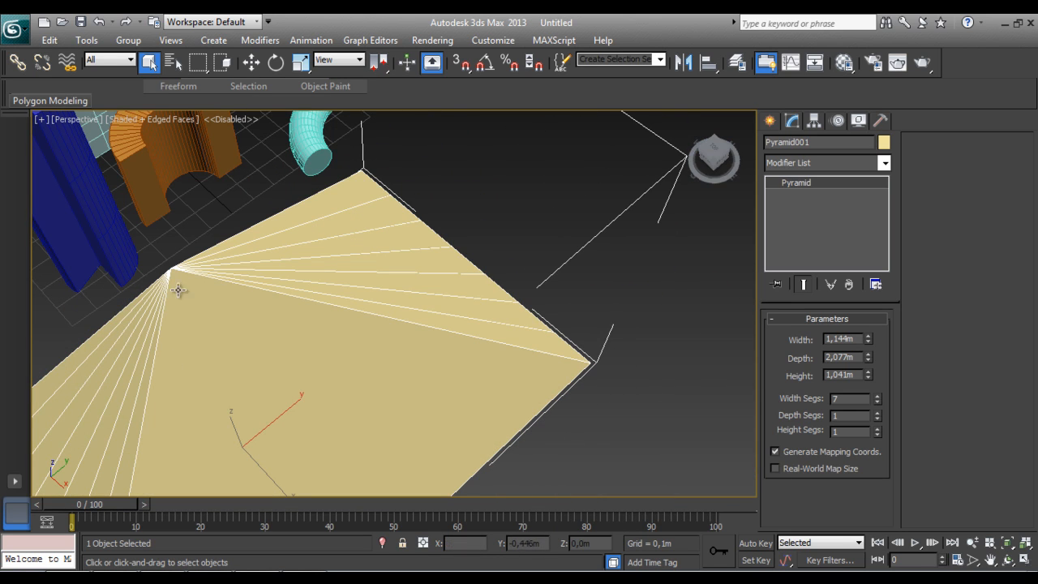
Test 6 depth segments on the pyramid, inspect its faces from different sides, and return Depth Segs to 1
left_click(877, 411)
left_click_drag(876, 400, 878, 386)
left_click_drag(705, 162, 804, 166)
mouse_move(714, 221)
middle_mouse_down()
mouse_move(735, 204)
mouse_move(716, 212)
middle_mouse_up()
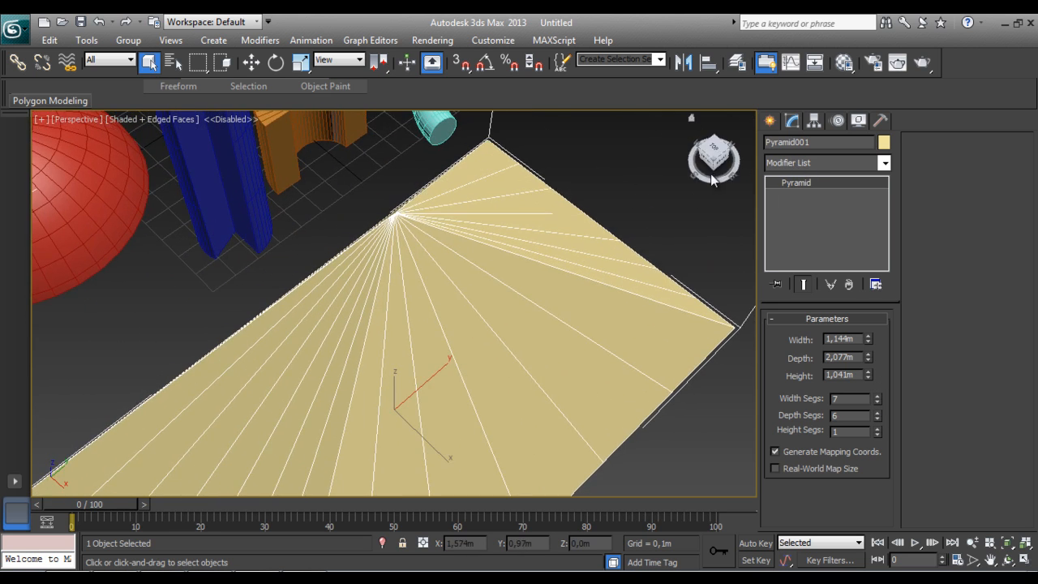
left_click_drag(715, 169, 53, 159)
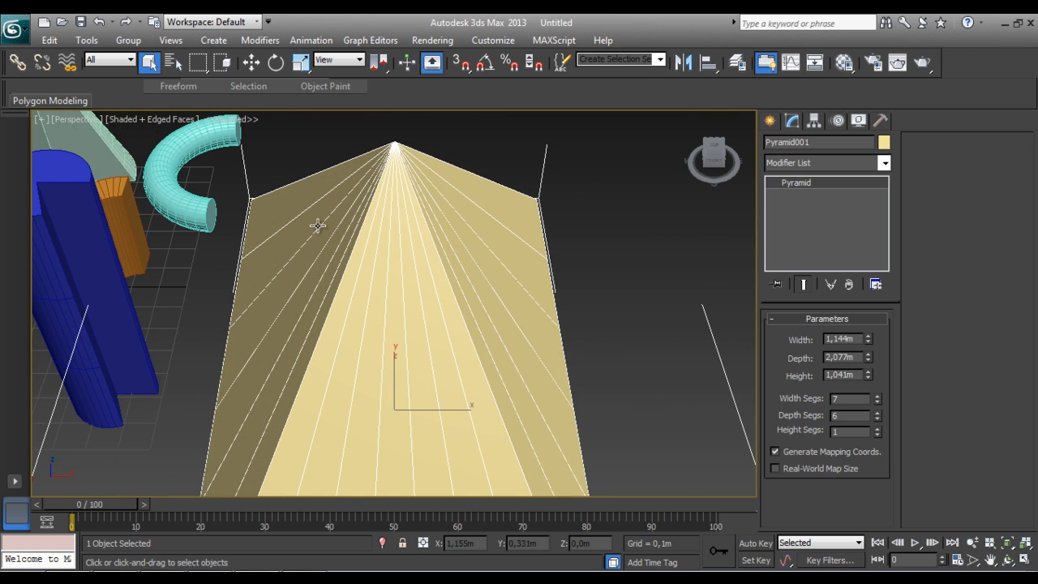
left_click_drag(845, 414, 727, 424)
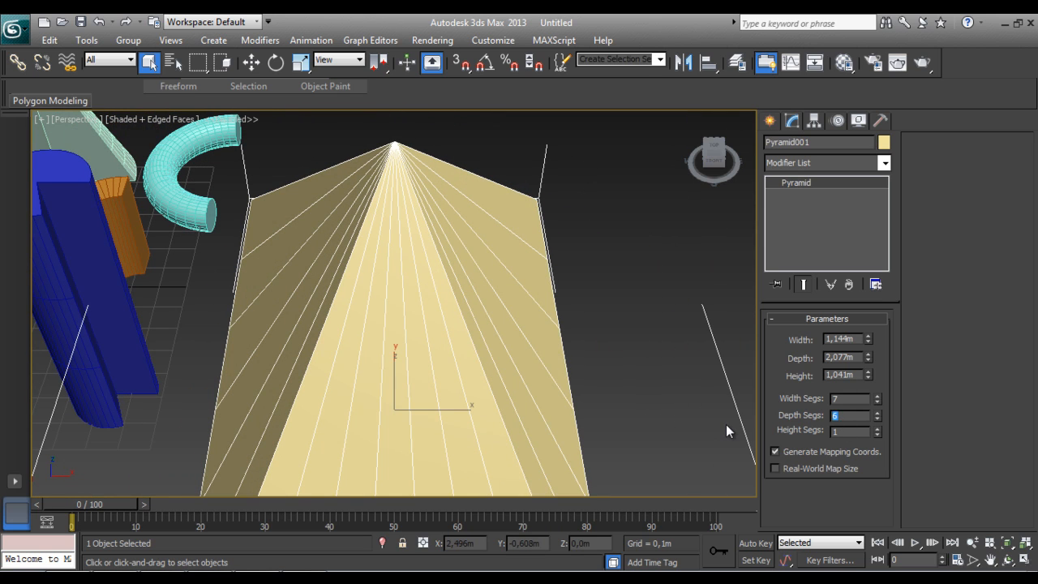
type("1")
key("Return")
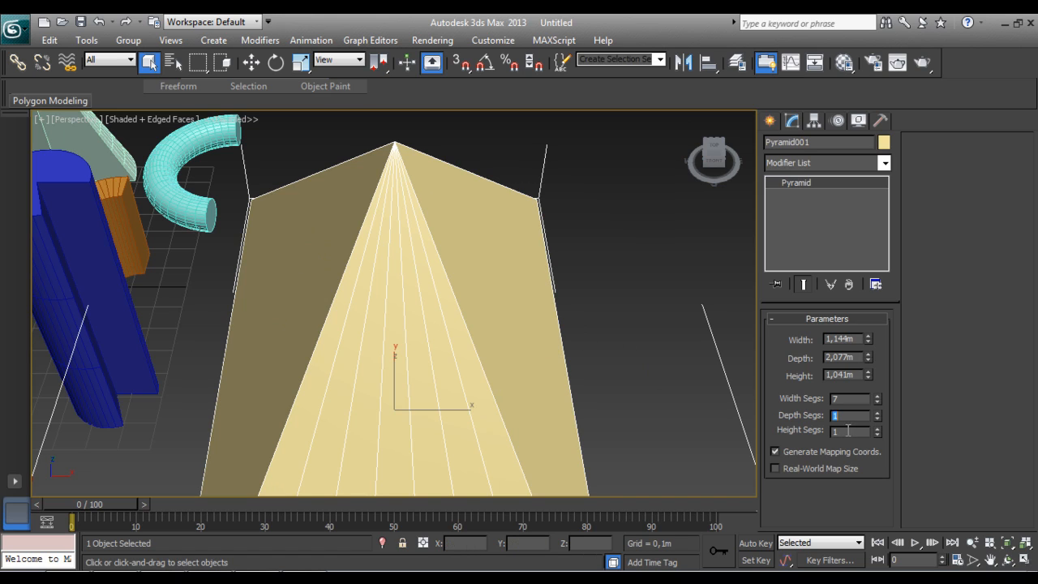
Test 10 height segments on the pyramid, inspect the divided faces, and return Height Segs to 1
left_click(877, 429)
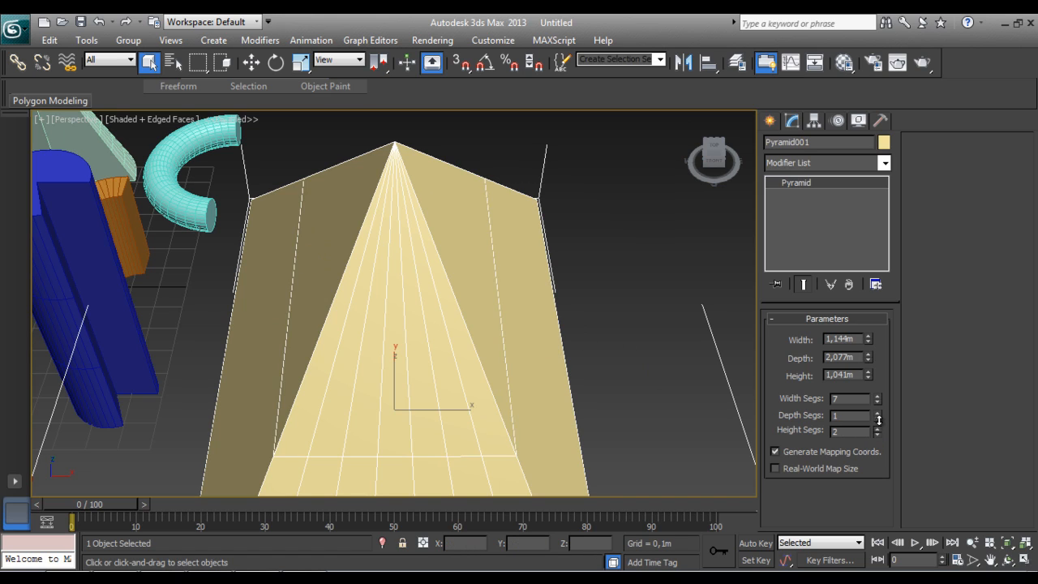
left_click_drag(880, 403, 894, 361)
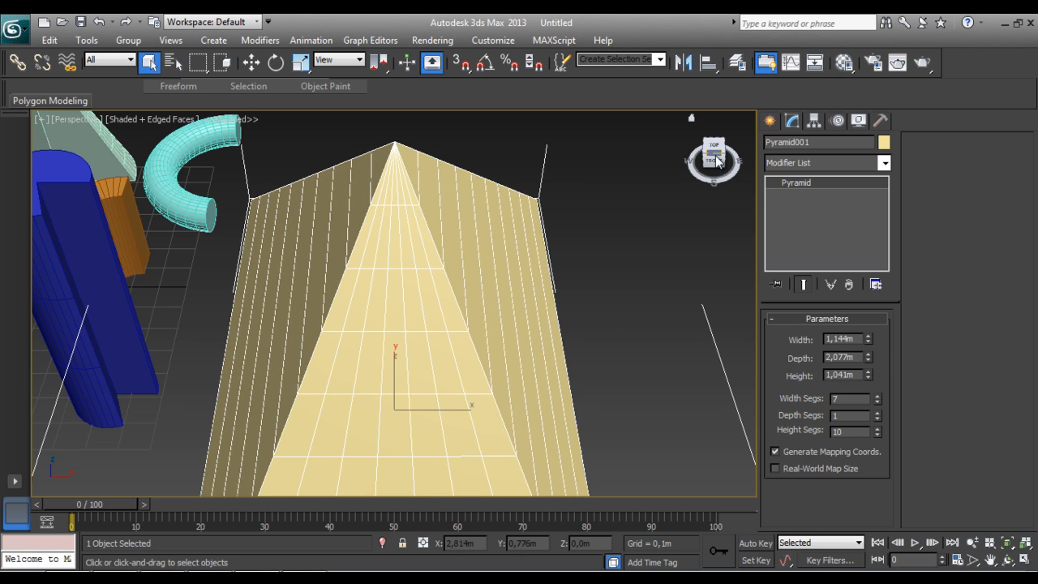
left_click_drag(718, 161, 571, 167)
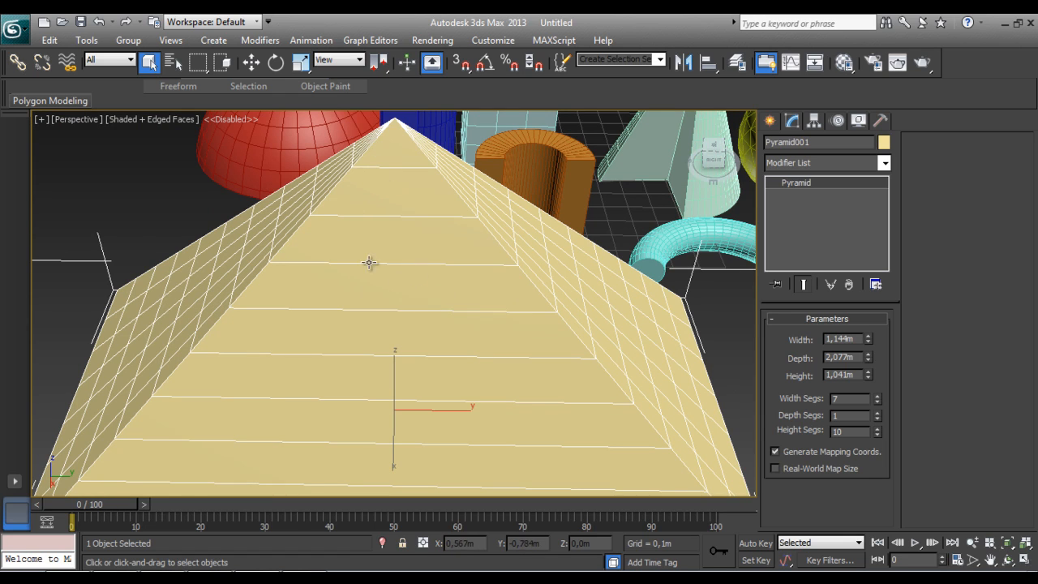
left_click_drag(876, 433, 894, 460)
scroll(583, 343, "down", 5)
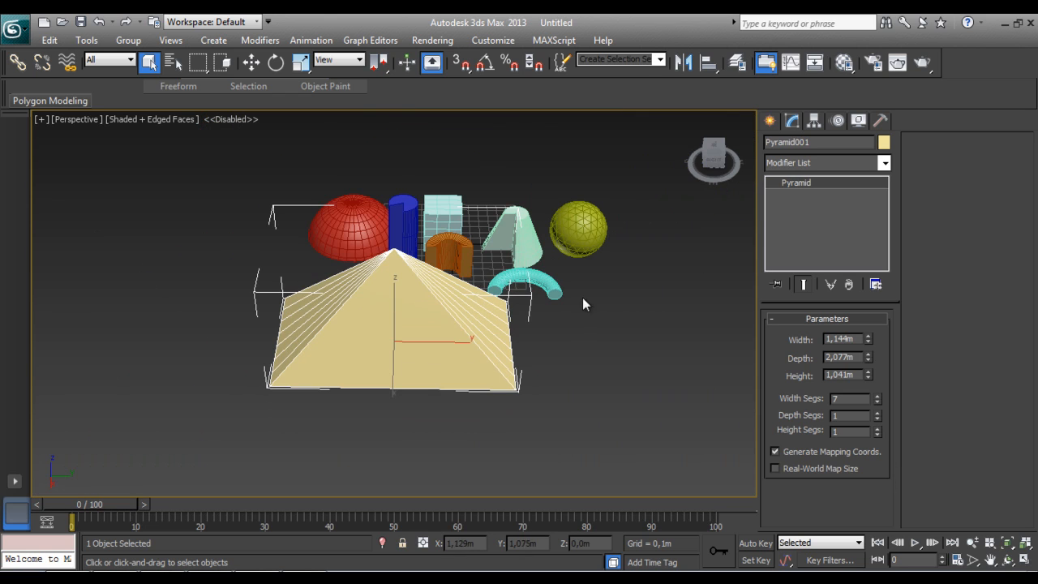
Select all the primitives in the Perspective view and delete them to empty the scene
left_click(771, 121)
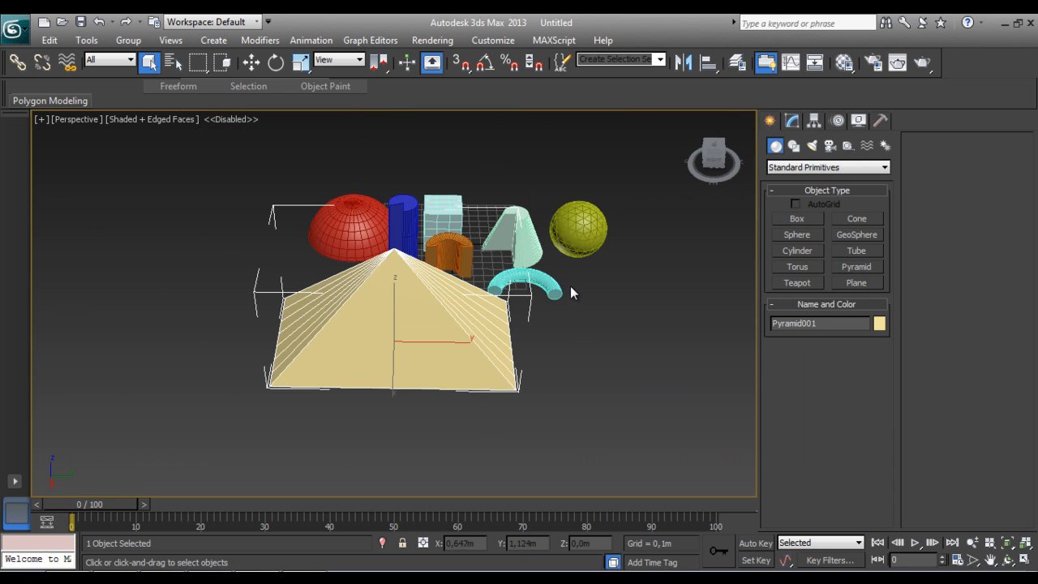
middle_click_drag(569, 283, 439, 266, "alt")
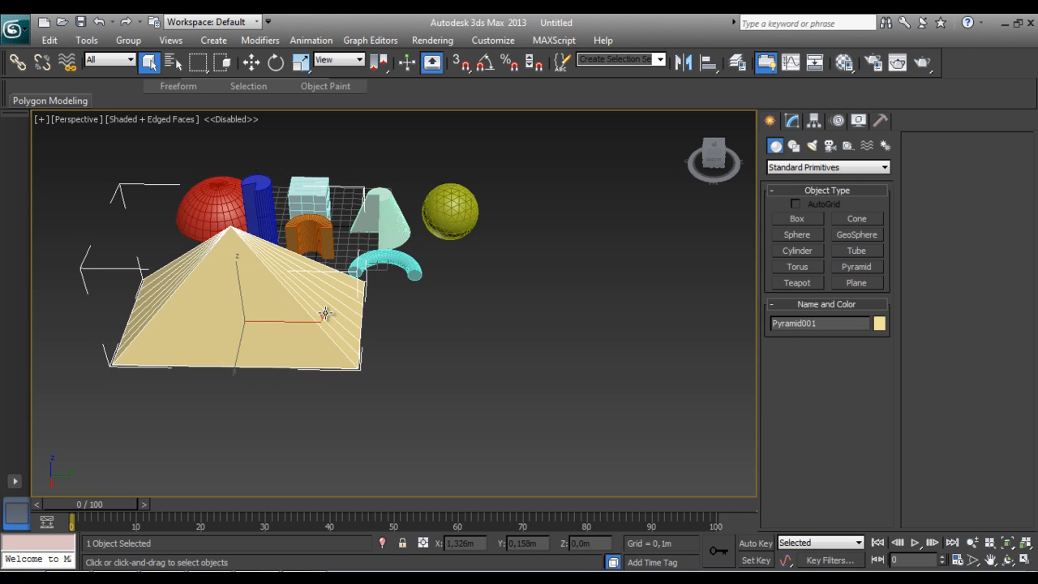
middle_click_drag(114, 166, 144, 172)
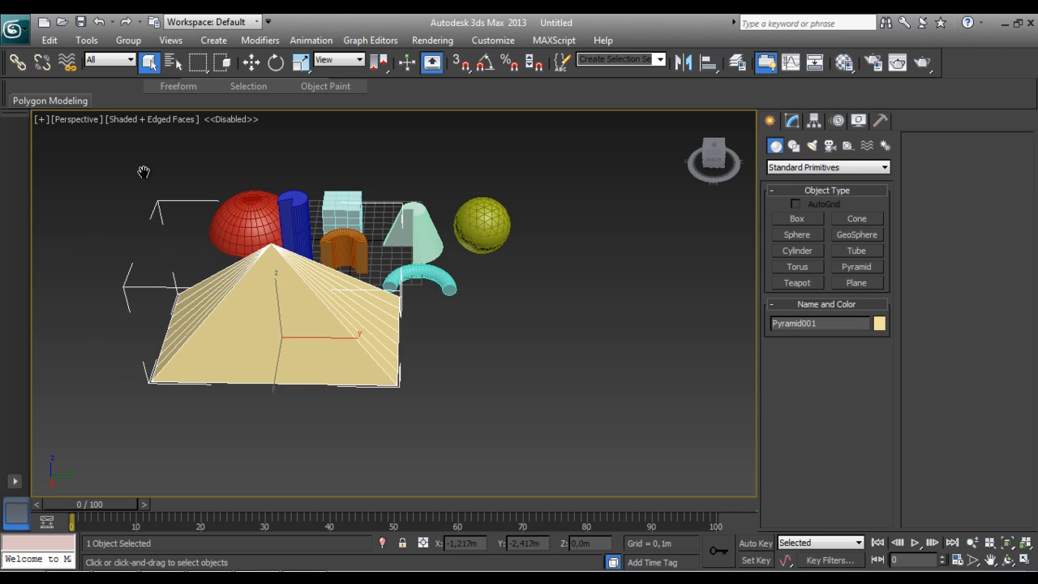
left_click(149, 63)
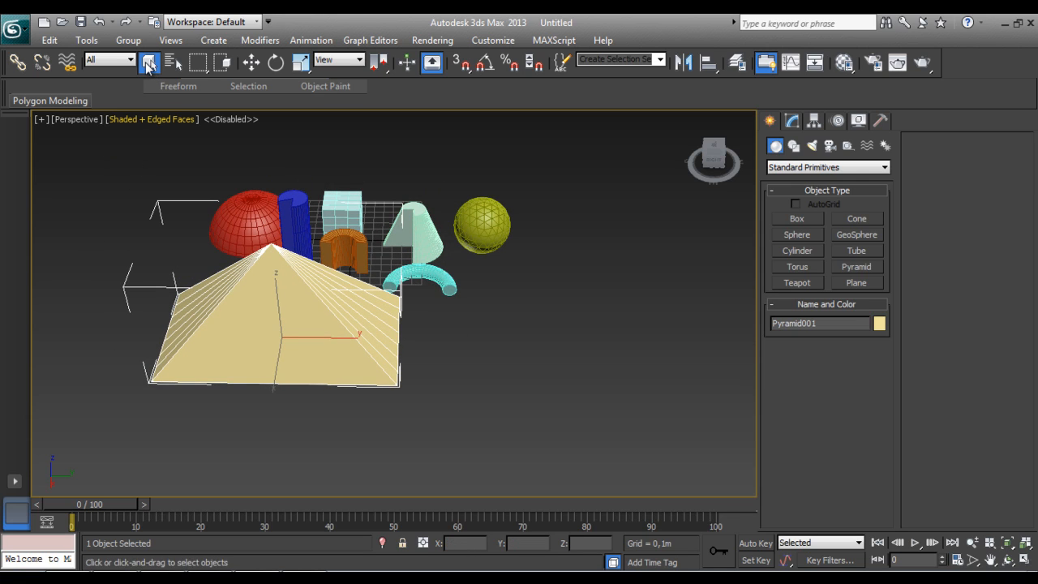
left_click_drag(104, 154, 720, 426)
key("Delete")
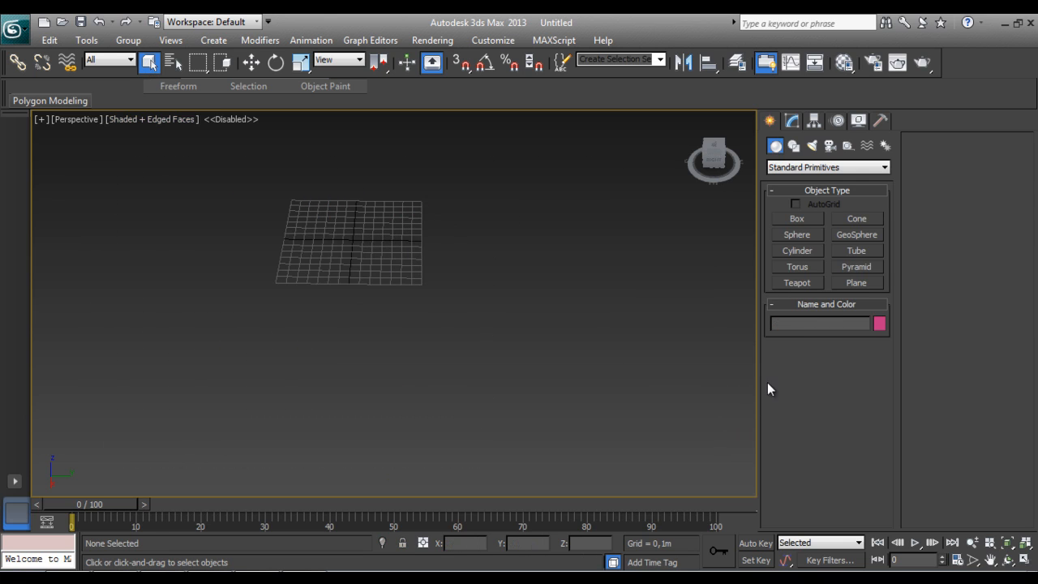
Create a teapot with a radius of about 0.382 m just behind the centre of the grid
scroll(535, 373, "up", 4)
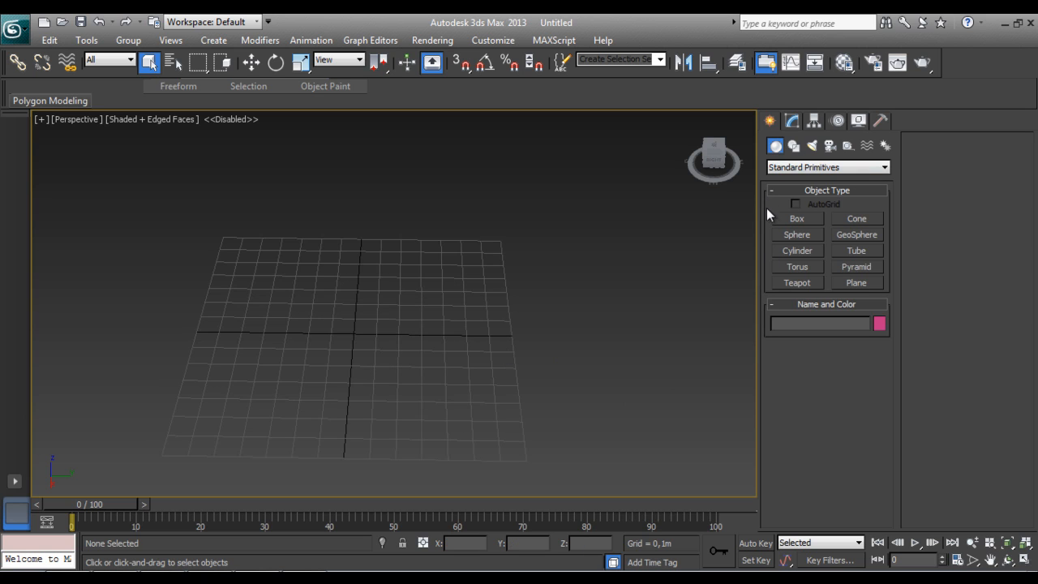
left_click(796, 283)
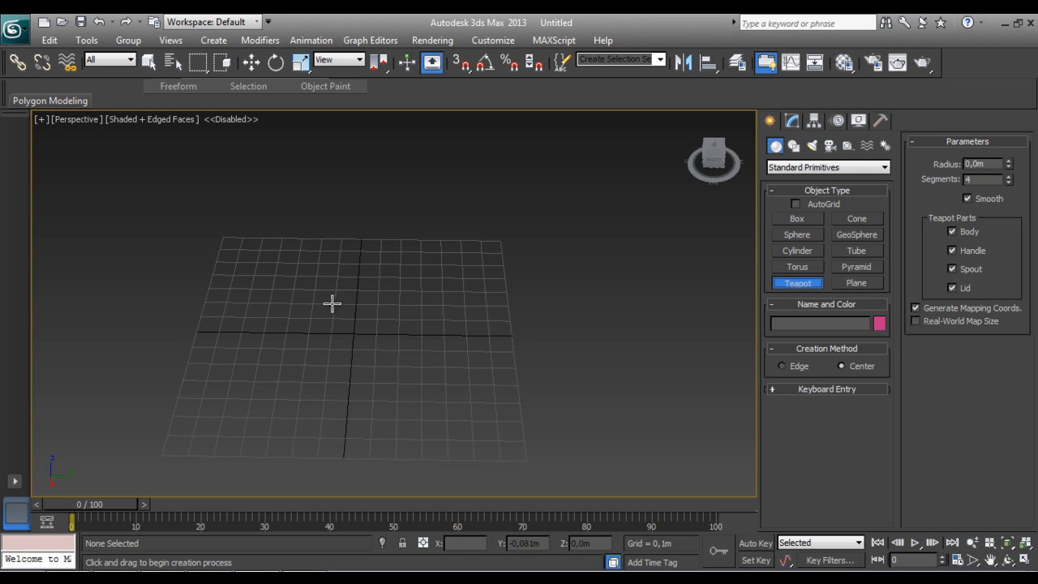
left_click_drag(331, 301, 379, 339)
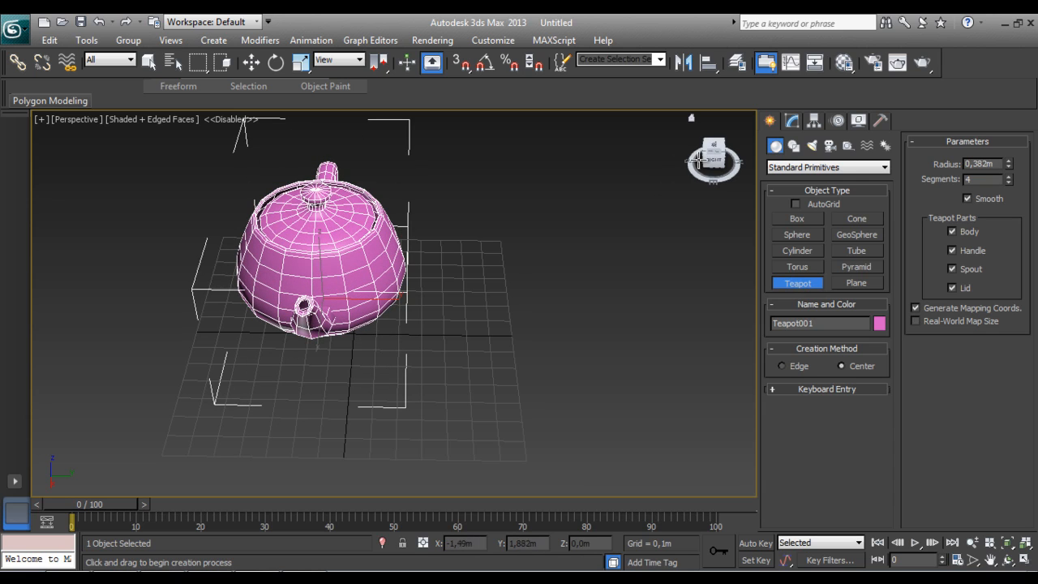
Reduce the teapot's radius to 0.26 m and set its segments to 10
left_click_drag(712, 151, 65, 143)
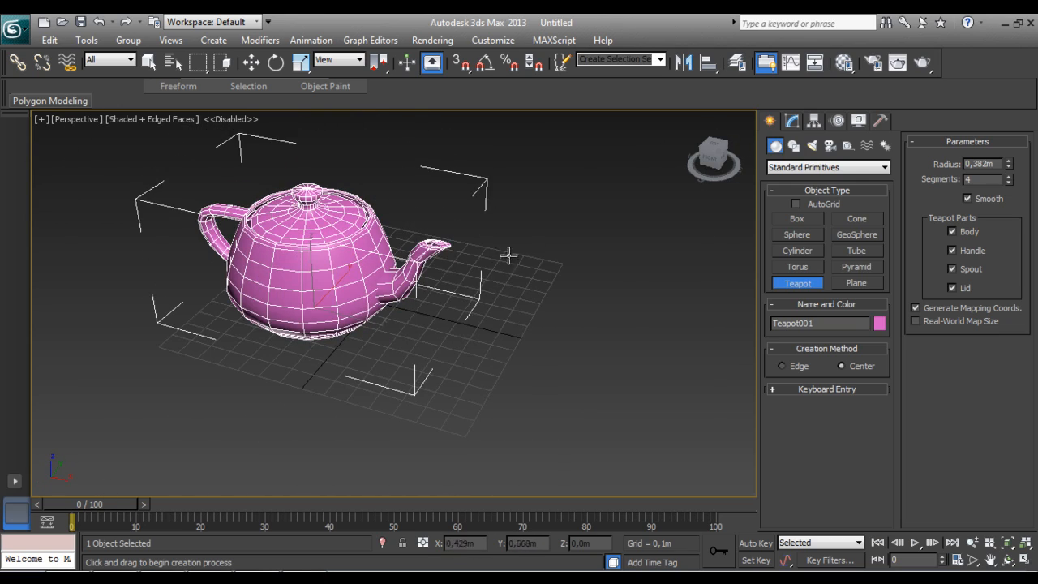
scroll(598, 287, "up", 4)
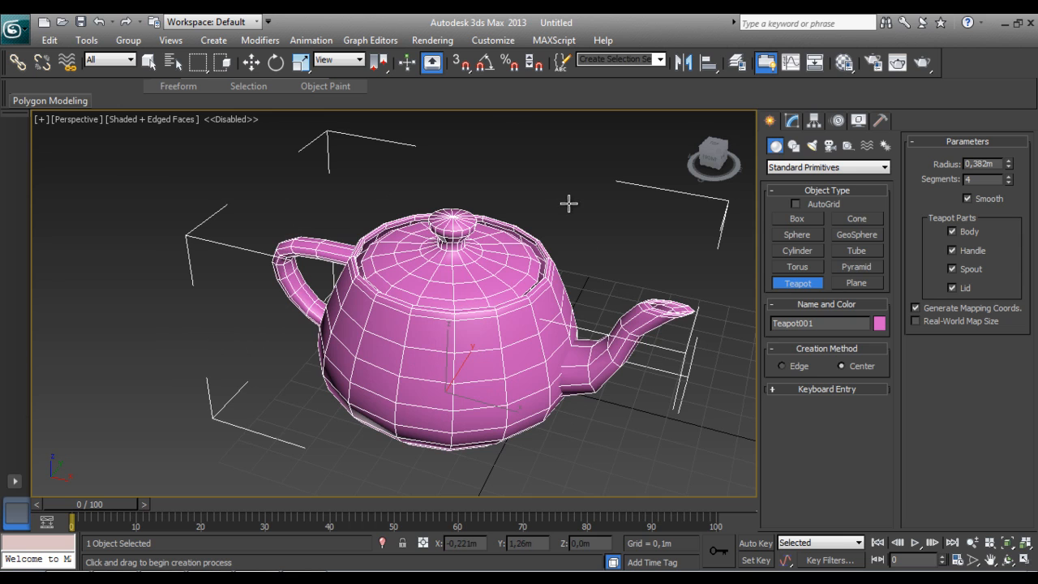
middle_click_drag(549, 190, 494, 185)
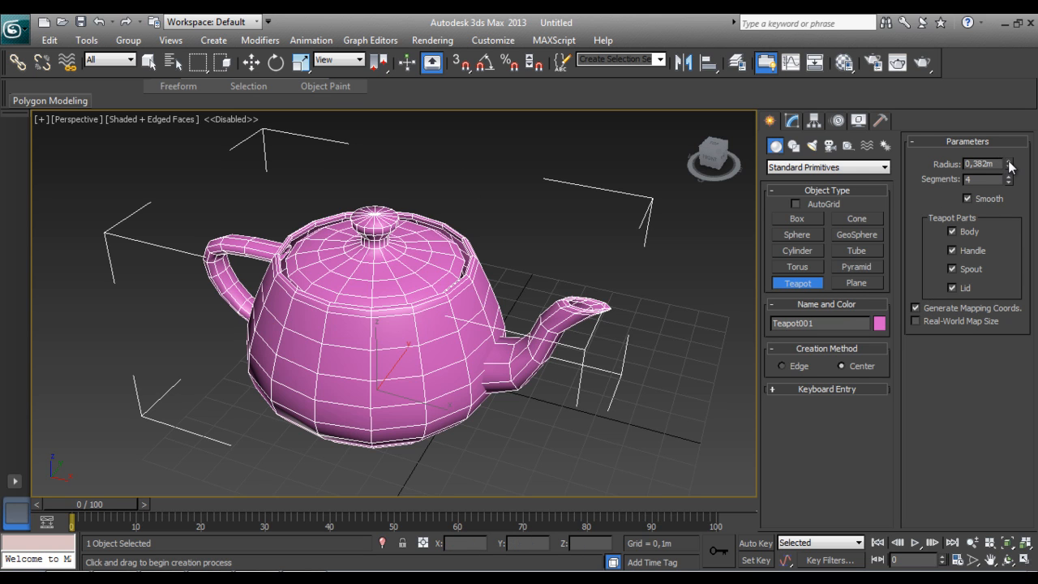
left_click_drag(1011, 166, 1008, 209)
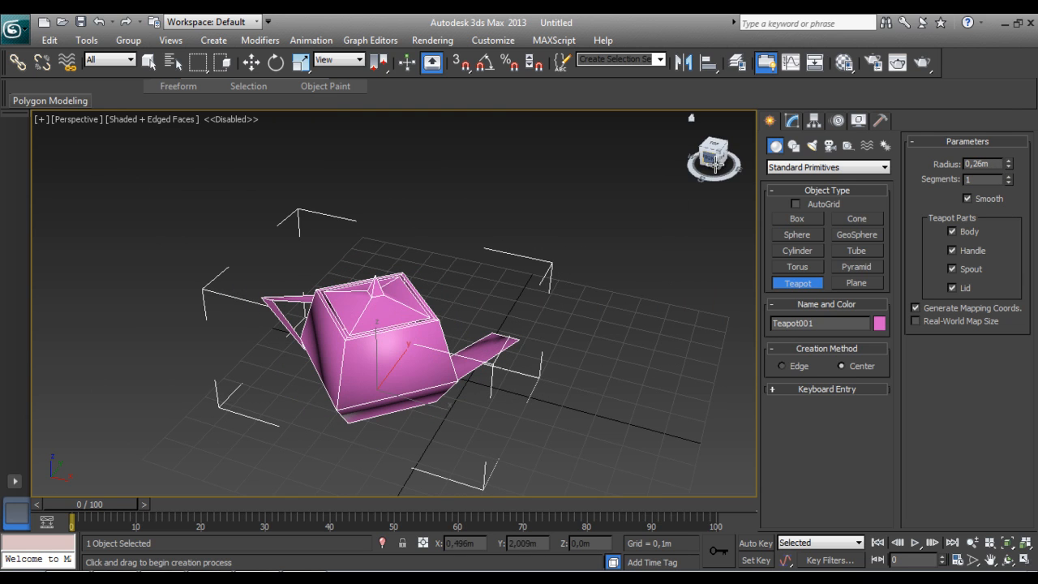
left_click_drag(714, 157, 738, 164)
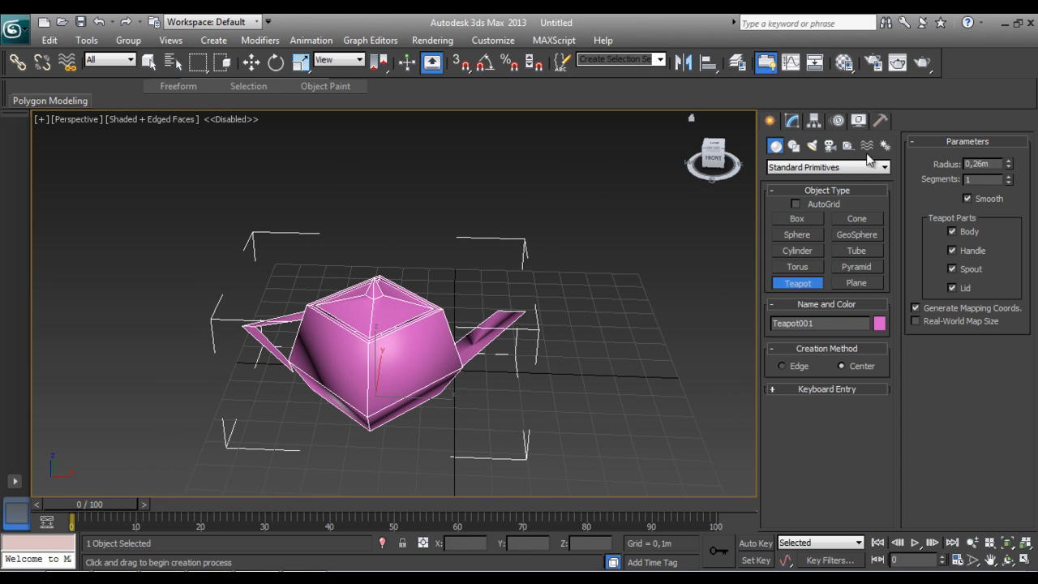
left_click(1009, 177)
left_click_drag(1009, 164, 1018, 107)
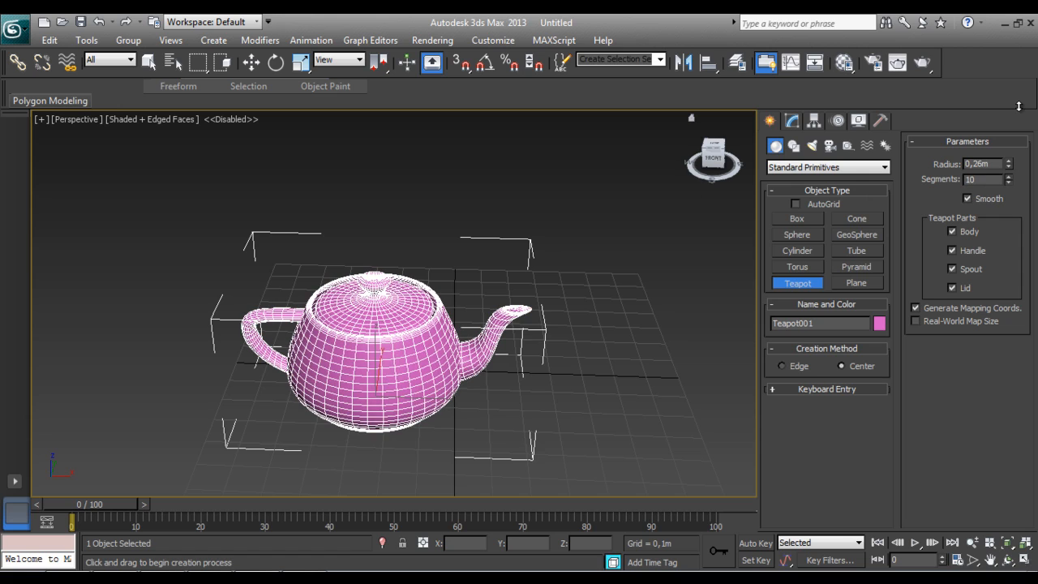
Toggle the teapot's body off and back on, and disable its lid, spout and handle parts
left_click(952, 232)
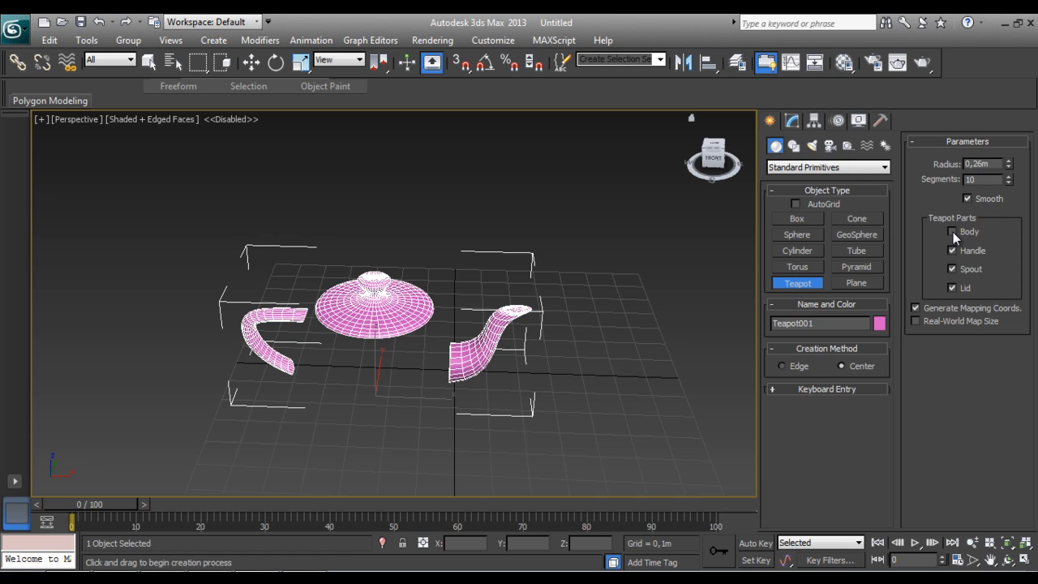
left_click(952, 232)
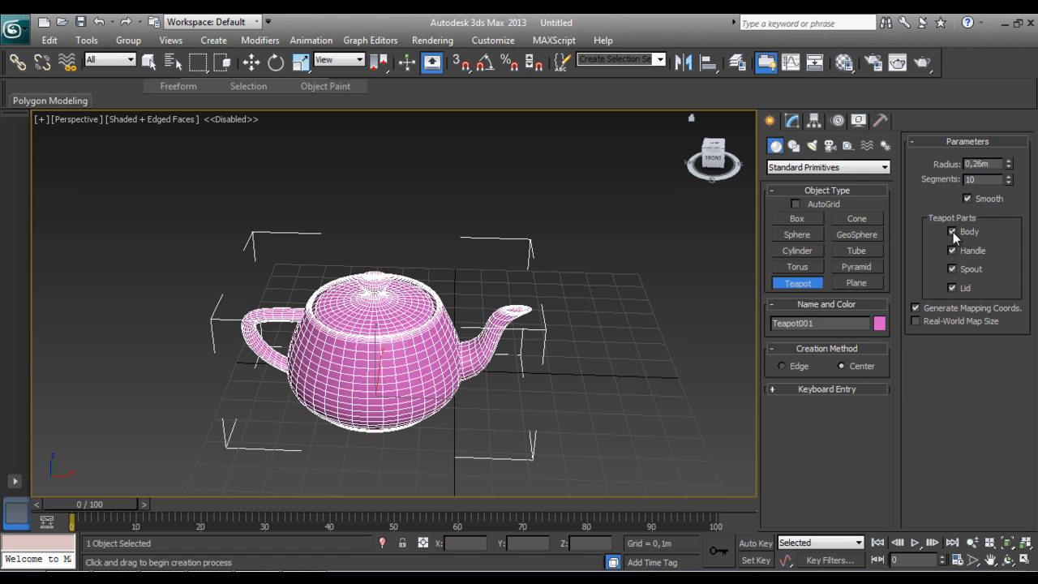
left_click(952, 288)
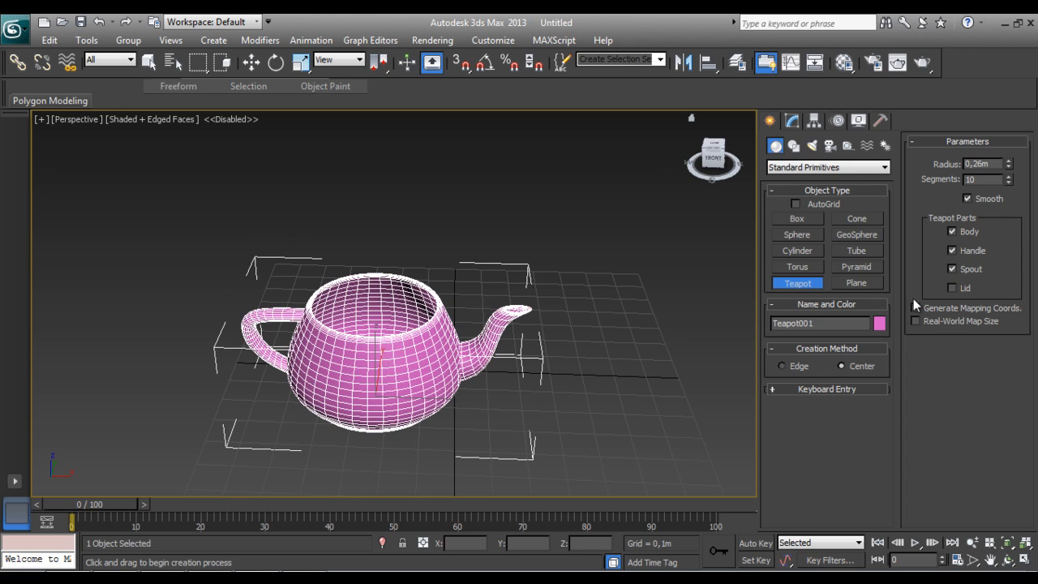
left_click(953, 269)
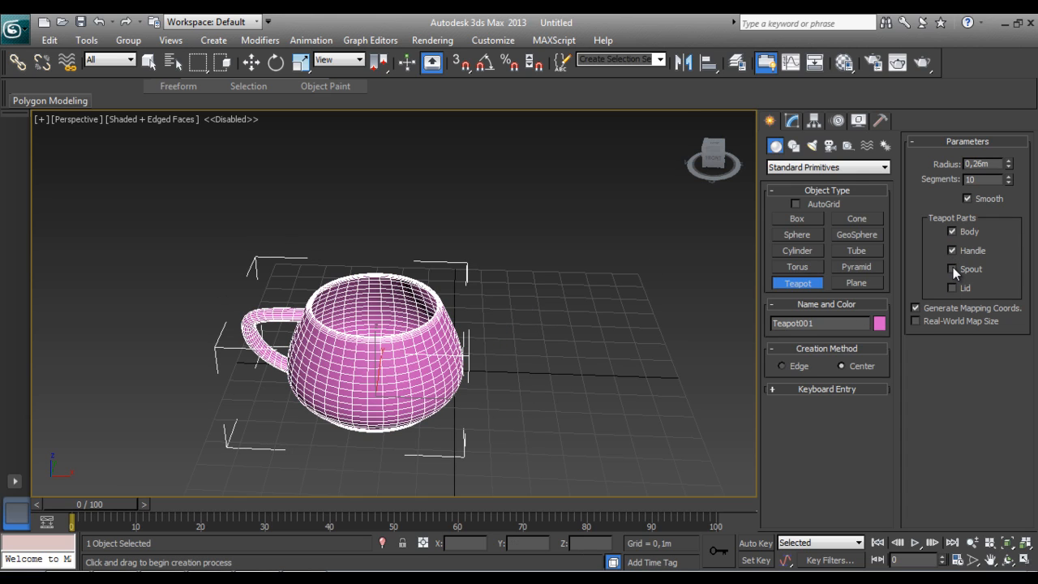
left_click(951, 251)
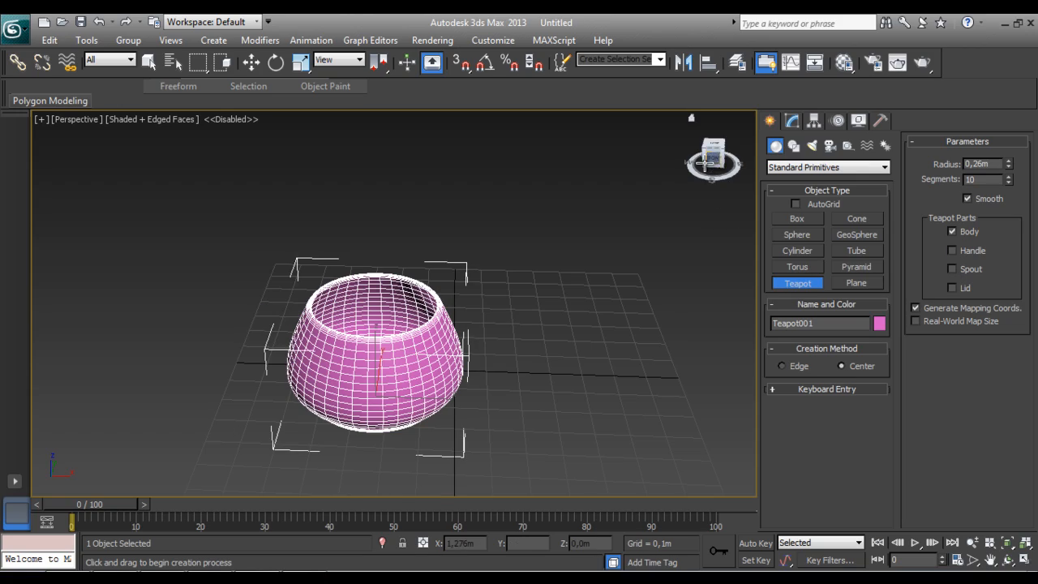
left_click_drag(713, 155, 718, 207)
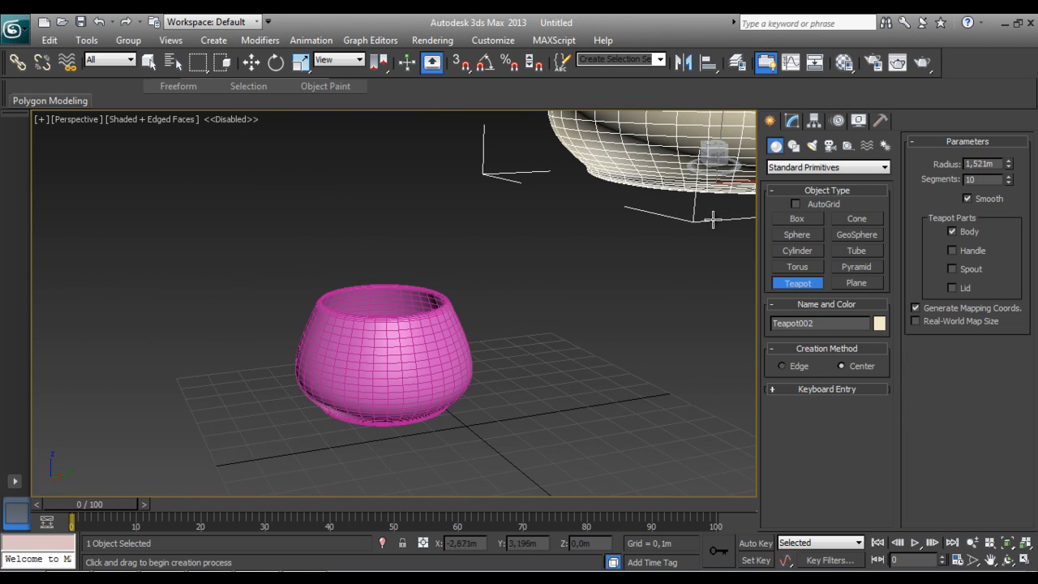
right_click(702, 207)
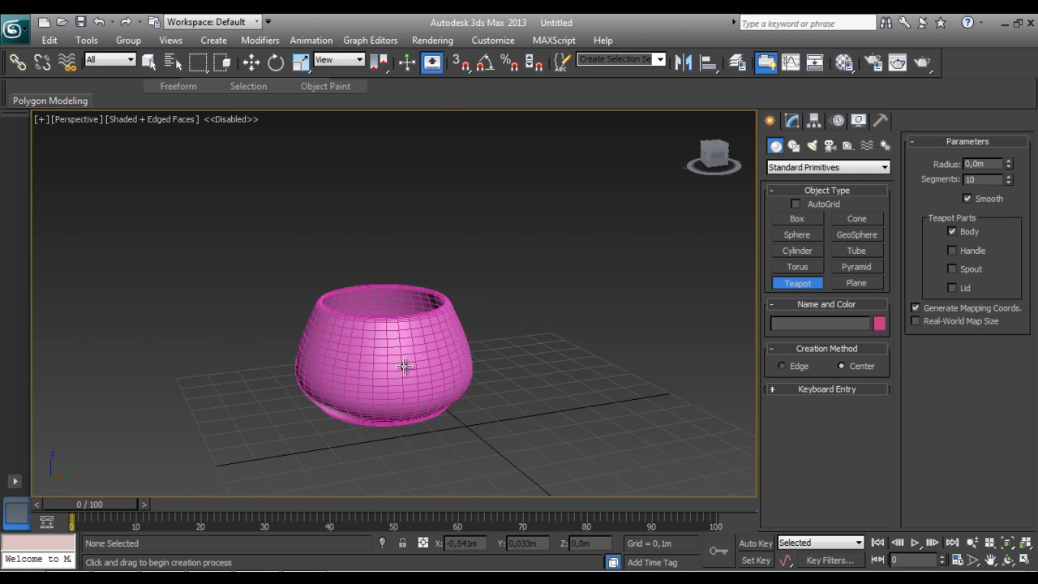
left_click_drag(710, 154, 683, 176)
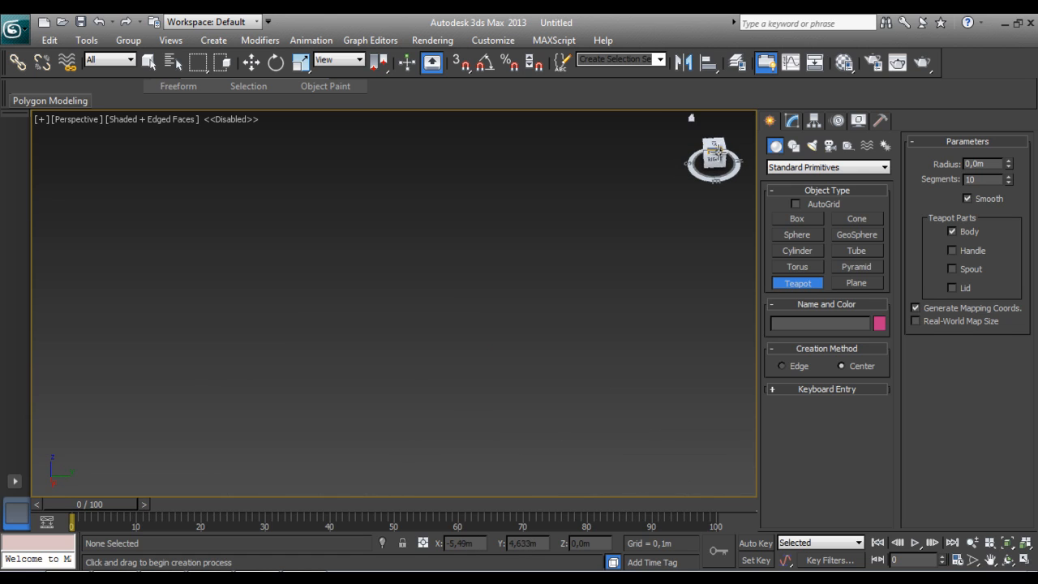
key("z")
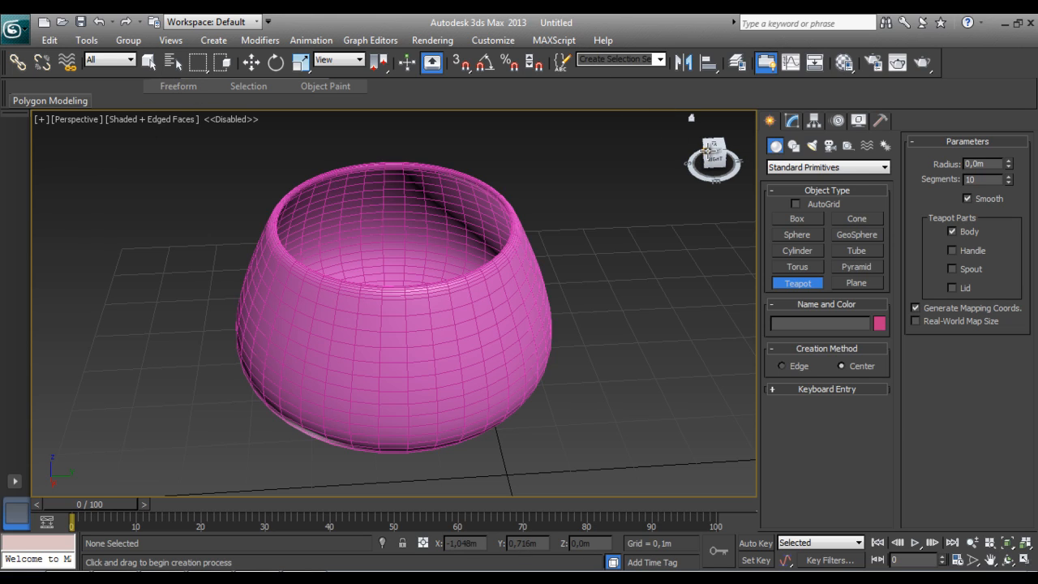
Select the remaining teapot body and delete it from the scene
left_click(148, 62)
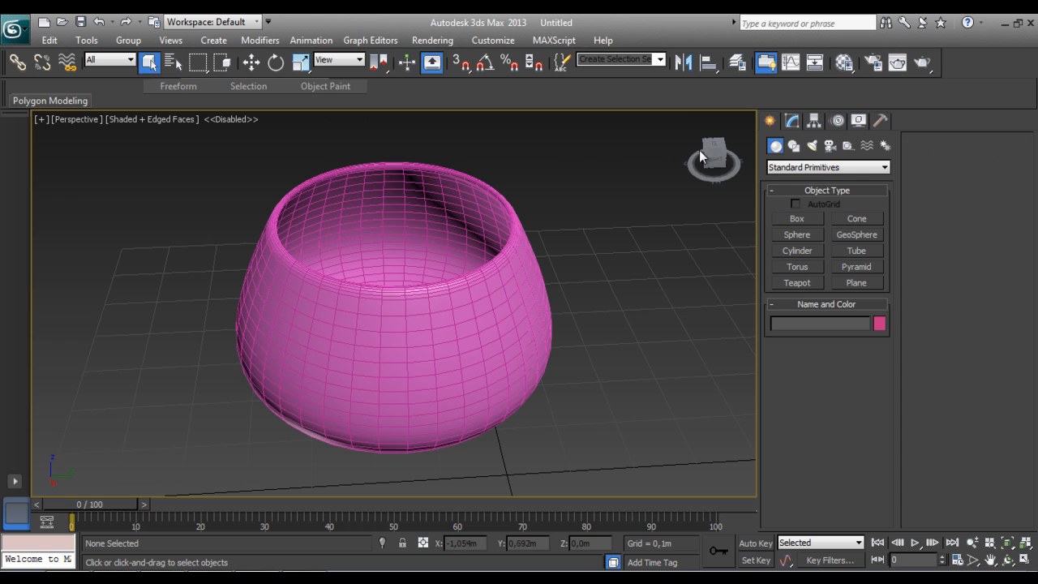
mouse_move(701, 157)
left_mouse_down()
mouse_move(709, 154)
mouse_move(688, 151)
left_mouse_up()
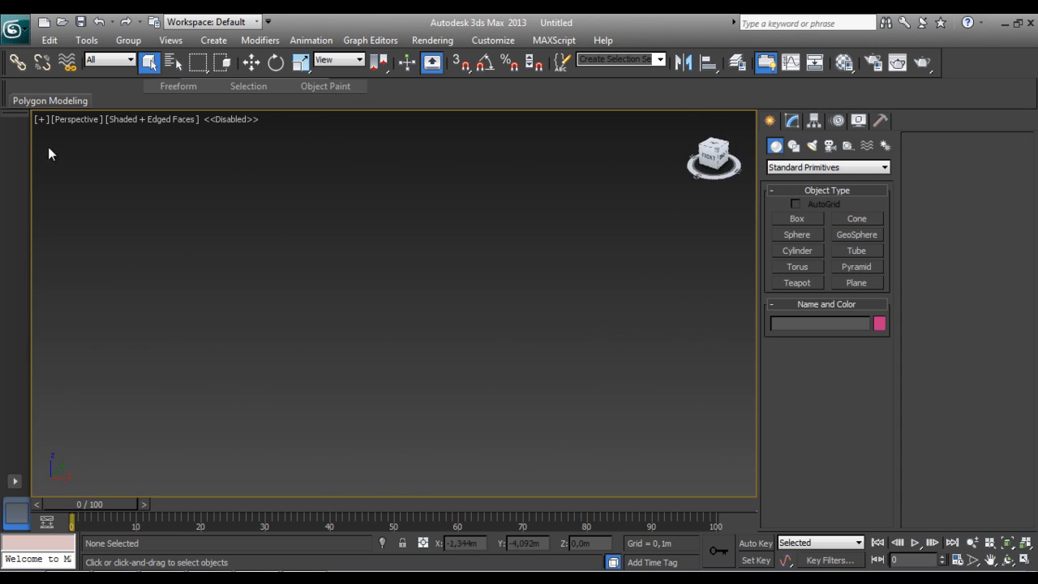
left_click_drag(48, 149, 536, 134)
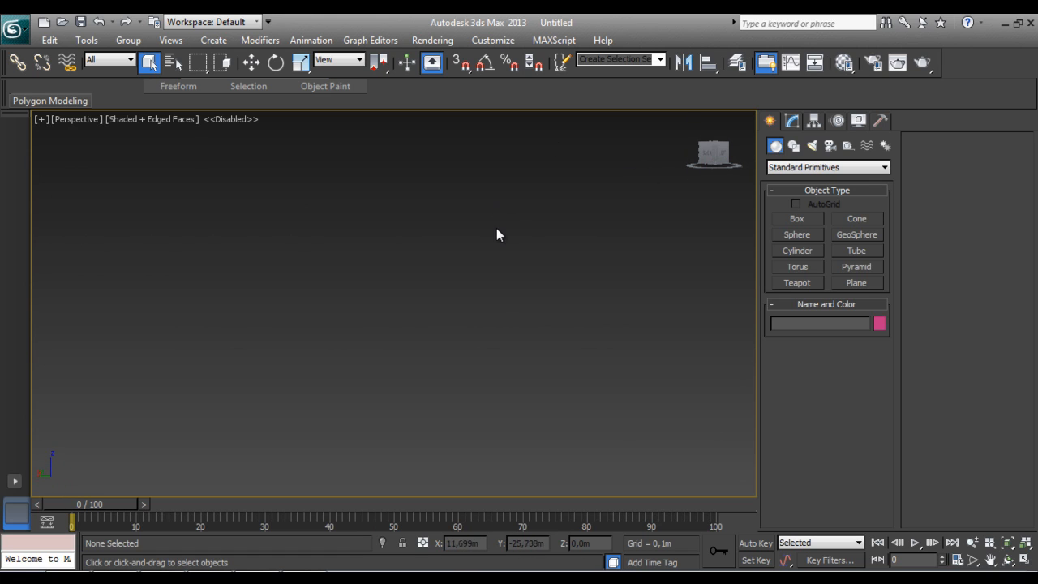
scroll(448, 294, "down", 2)
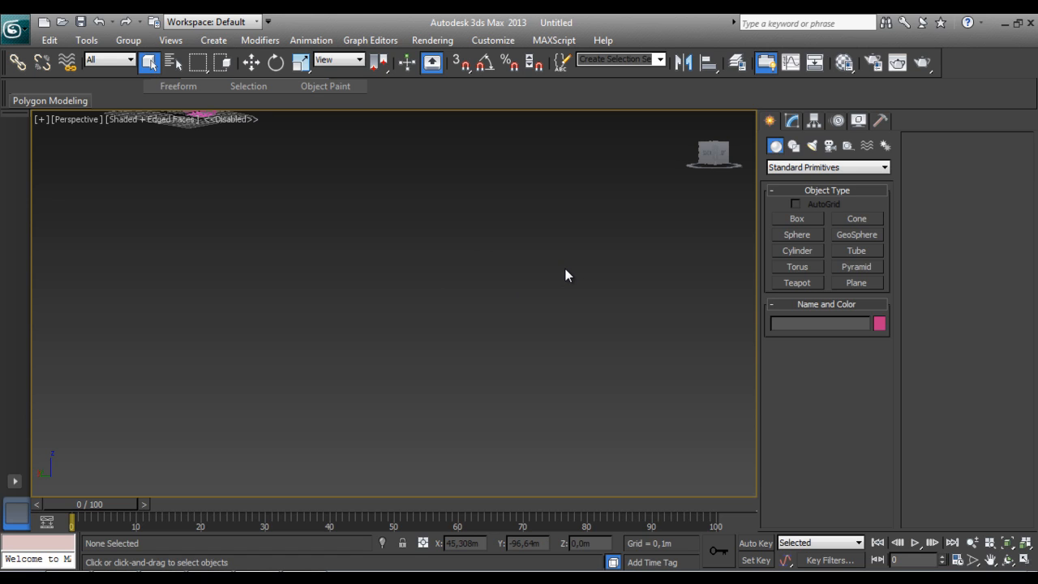
key("z")
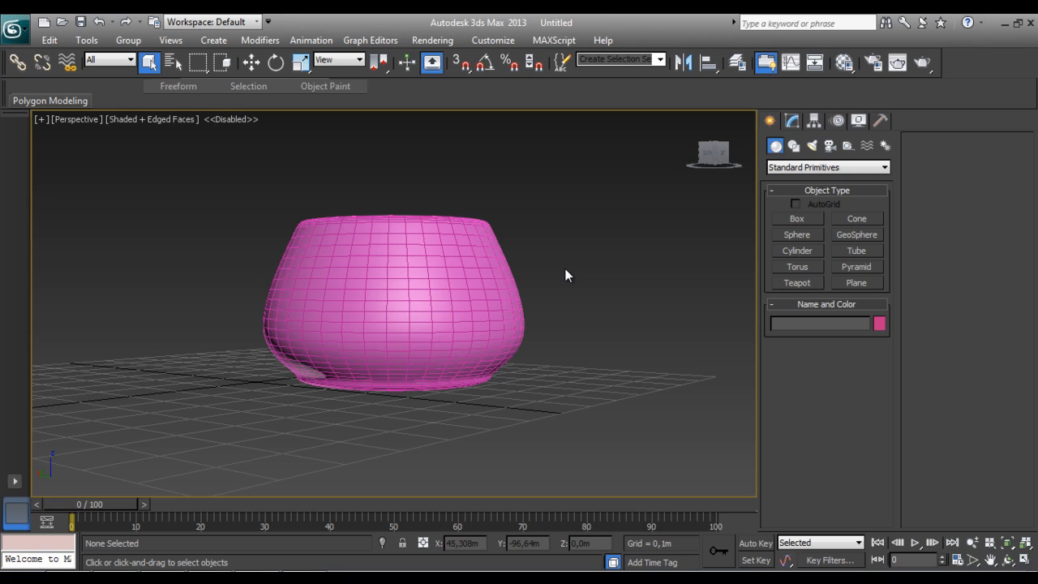
left_click(430, 255)
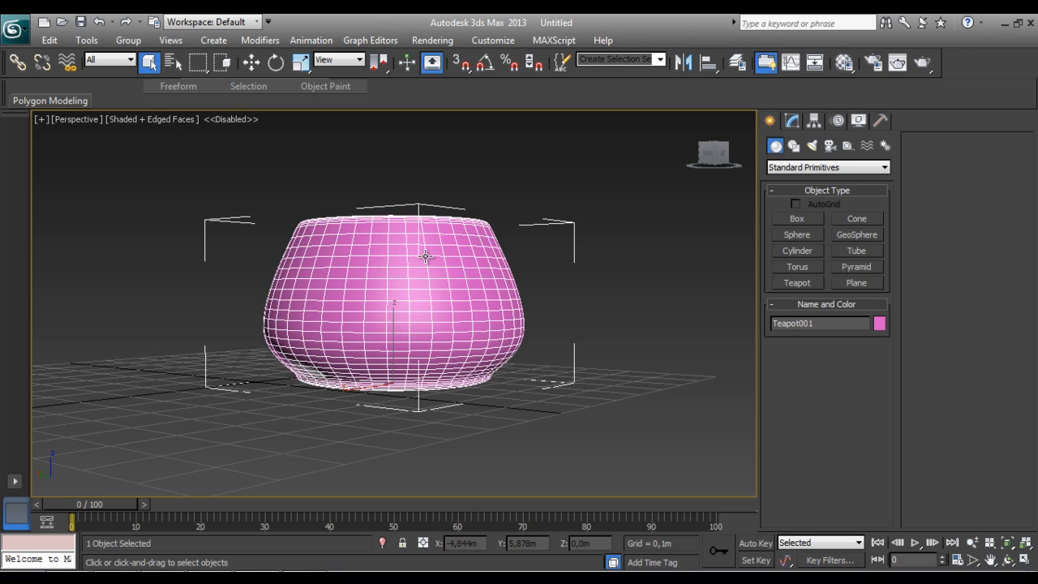
left_click(714, 151)
left_click_drag(599, 182, 686, 178)
scroll(582, 259, "down", 3)
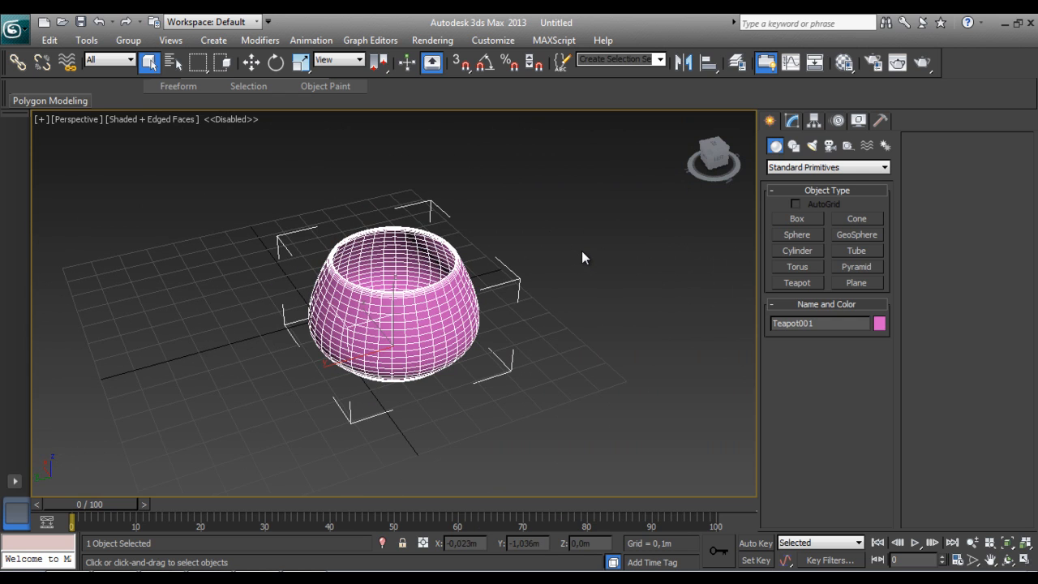
key("Delete")
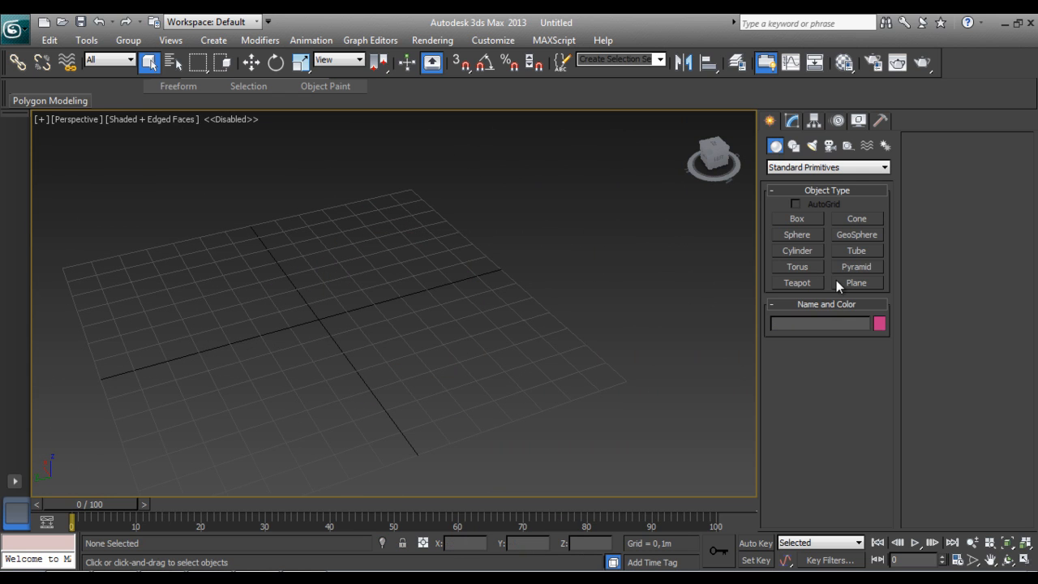
Create a rectangular plane about 1.084 m long and 1.432 m wide on the grid
left_click(835, 280)
left_click_drag(212, 256, 725, 401)
middle_click_drag(244, 333, 171, 301)
scroll(171, 302, "down", 3)
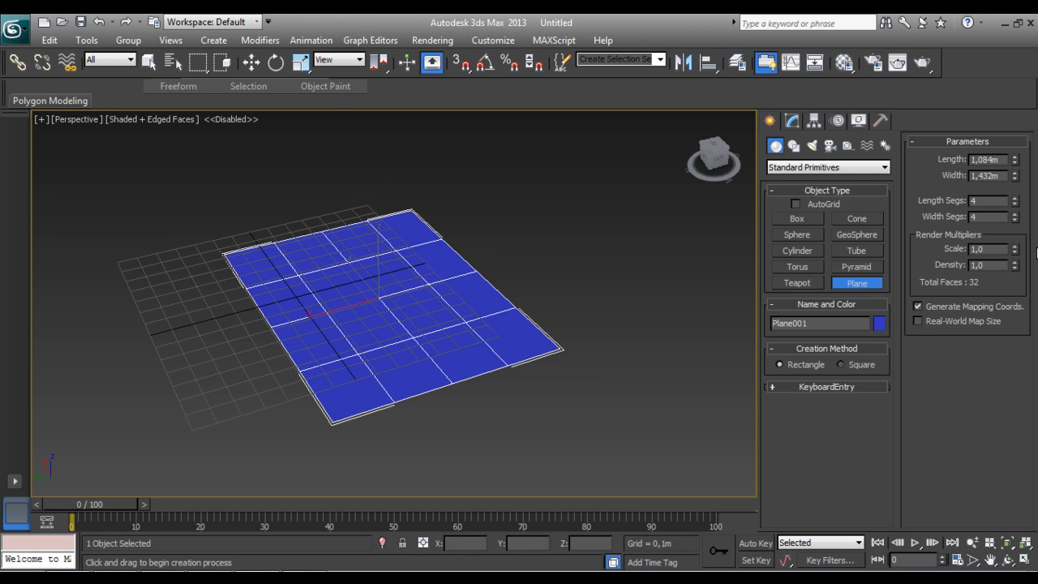
Render the perspective view with the plane's render scale multiplier at 1.0, and close the rendered image
left_click_drag(1012, 253, 1034, 328)
right_click(1034, 332)
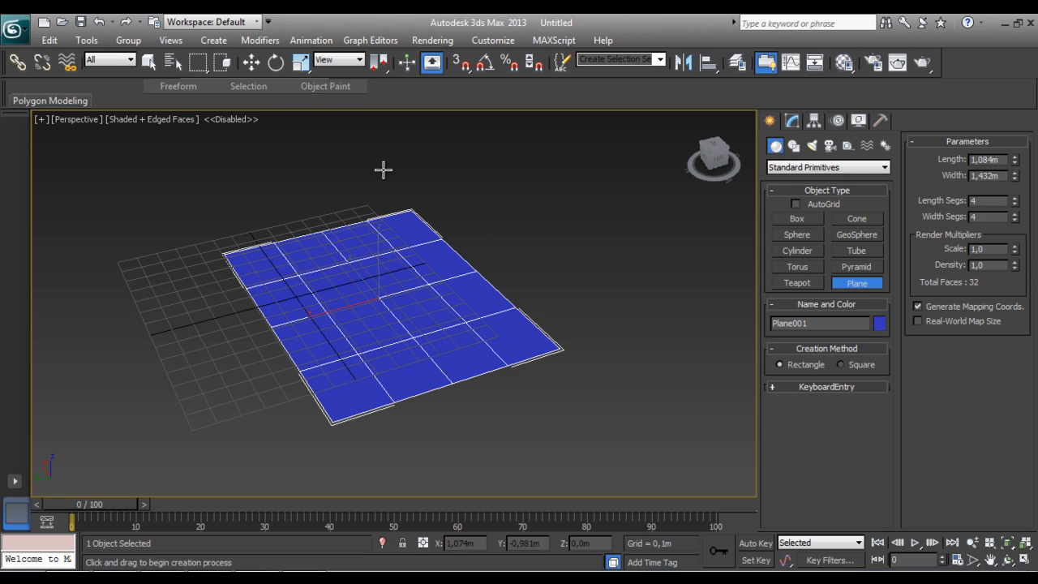
left_click(923, 64)
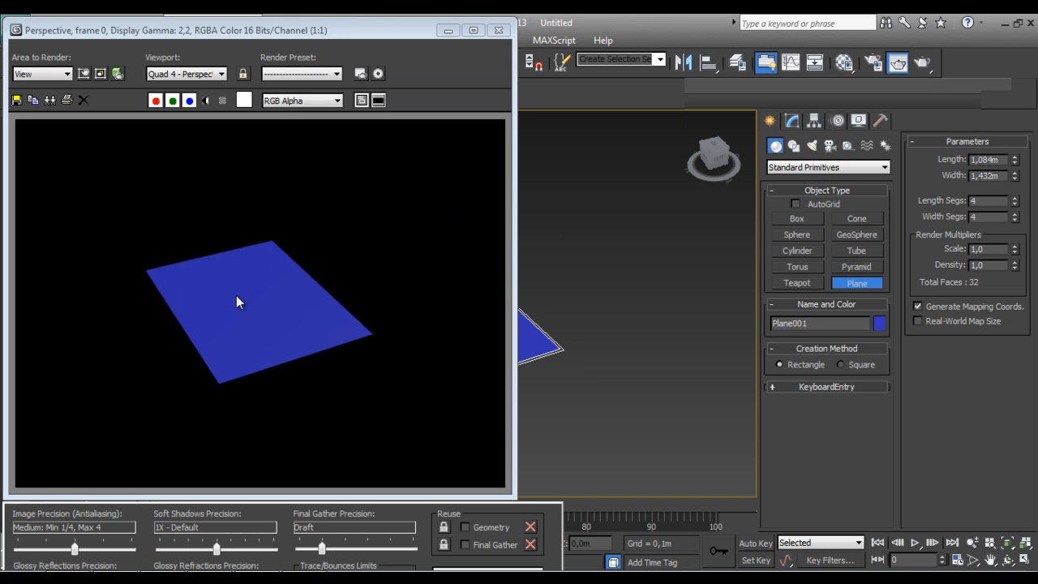
left_click(497, 30)
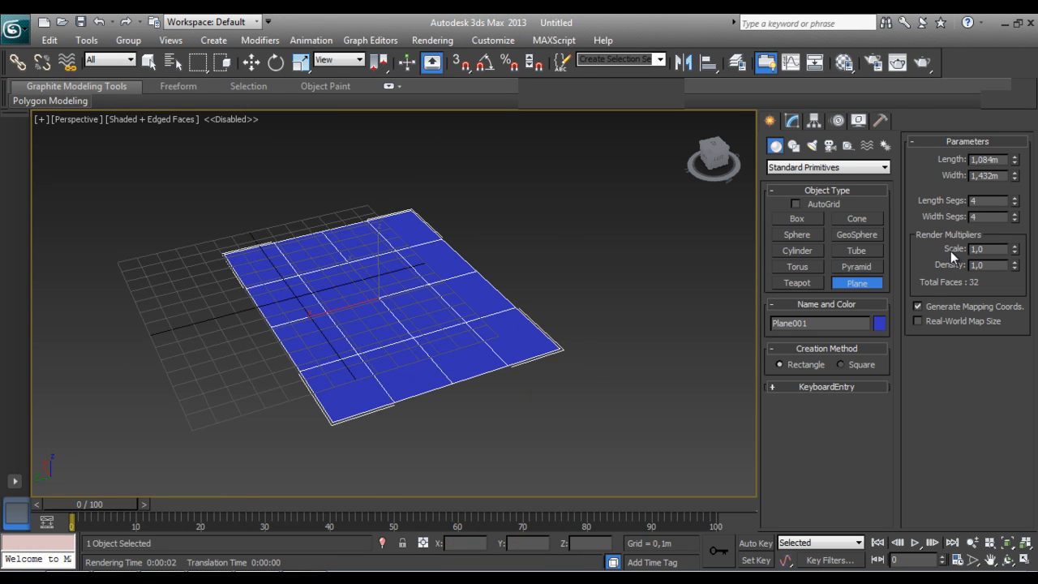
Set the plane's render scale multiplier to 50 and render the perspective view
left_click_drag(1014, 249, 1034, 380)
left_click_drag(1005, 248, 879, 265)
type("50")
key("Return")
left_click(923, 63)
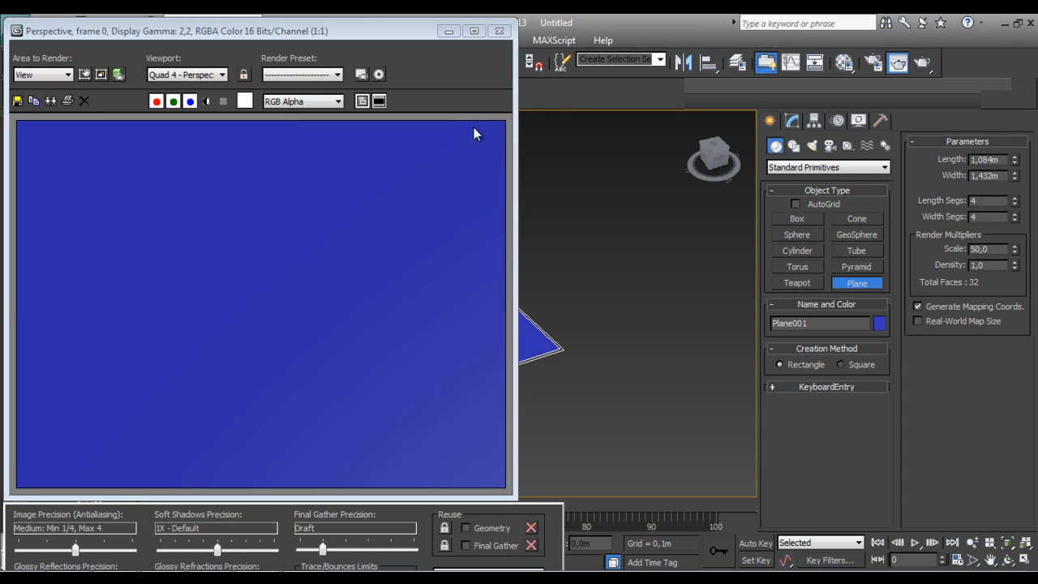
Lower the plane's render scale multiplier to 10 and render the view again
double_click(988, 249)
type("10")
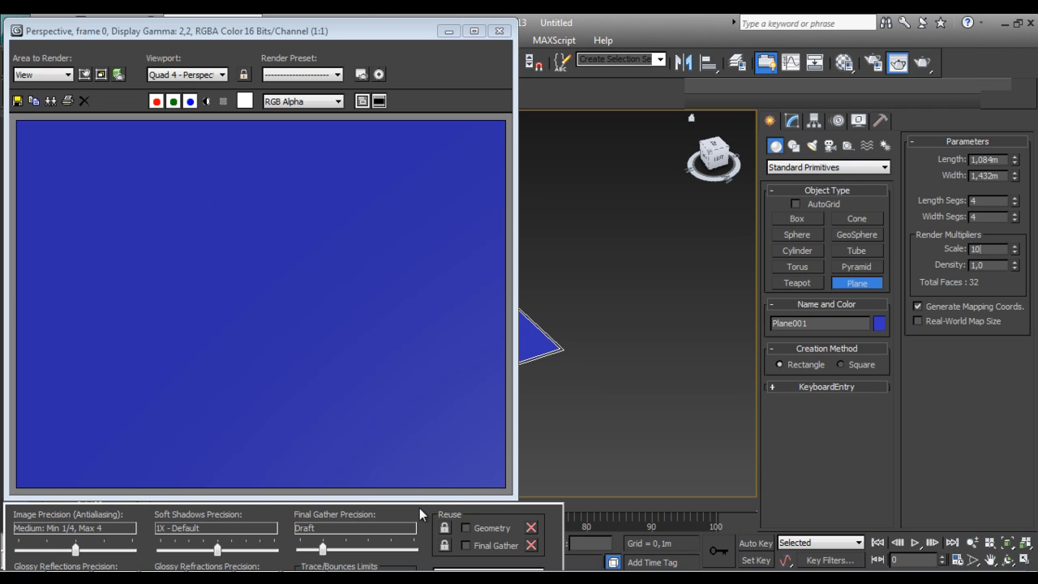
left_click(399, 501)
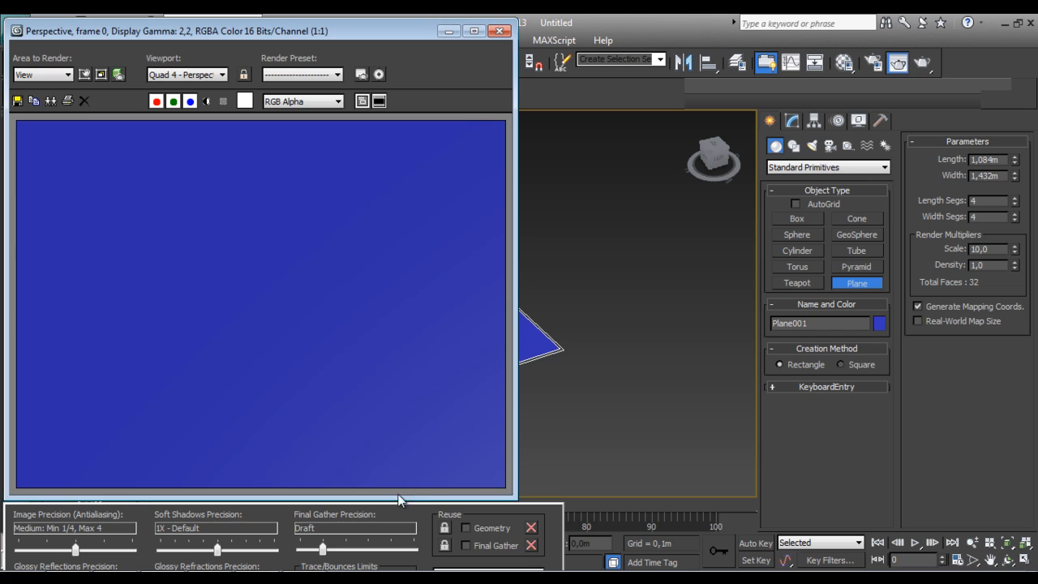
mouse_move(379, 30)
left_mouse_down()
mouse_move(372, 18)
mouse_move(391, 39)
left_mouse_up()
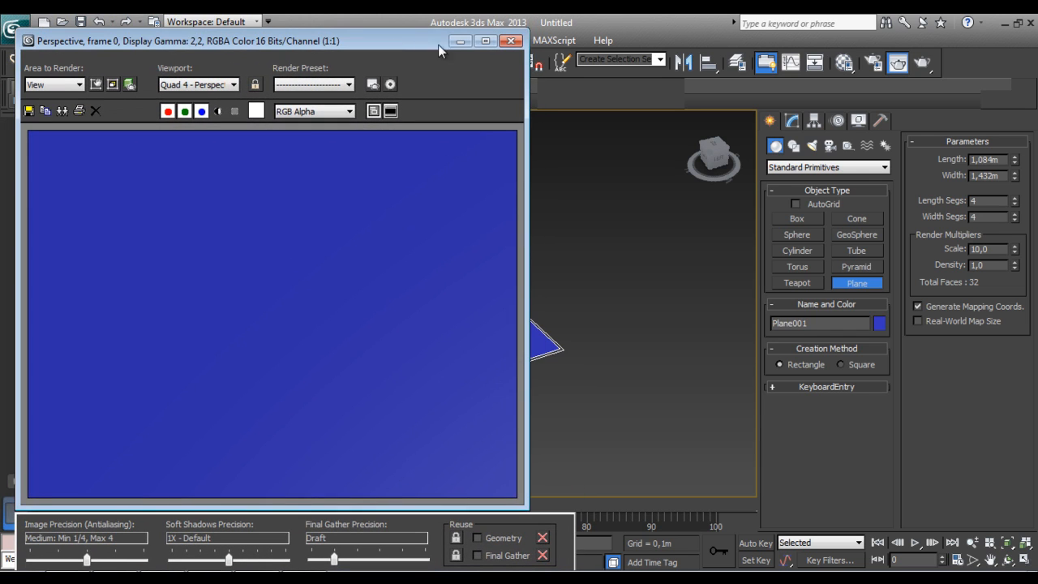
left_click(922, 63)
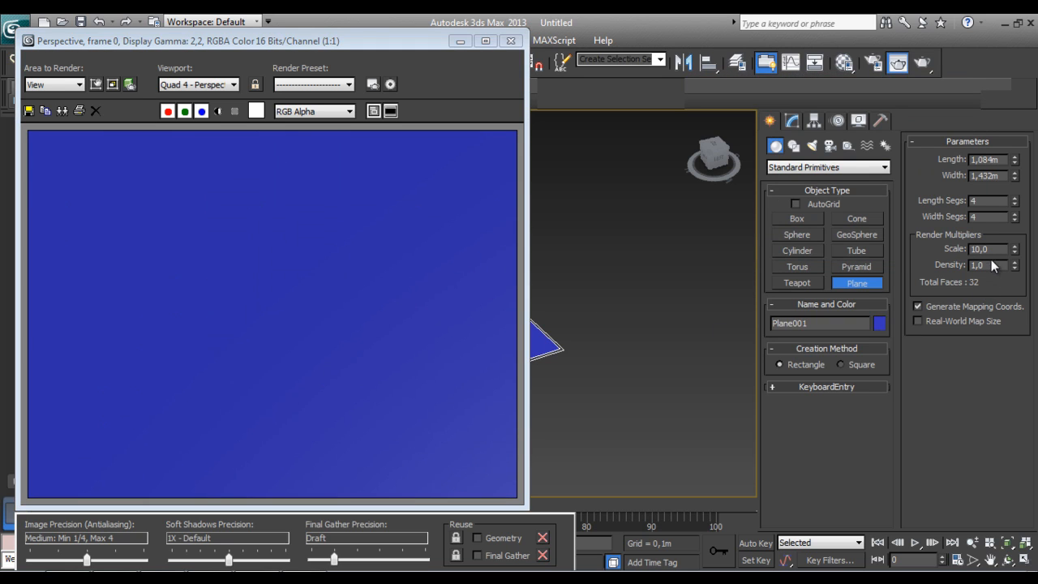
Change the plane's render scale multiplier to 2 and rerender the view
type("20")
key("Return")
left_click(922, 64)
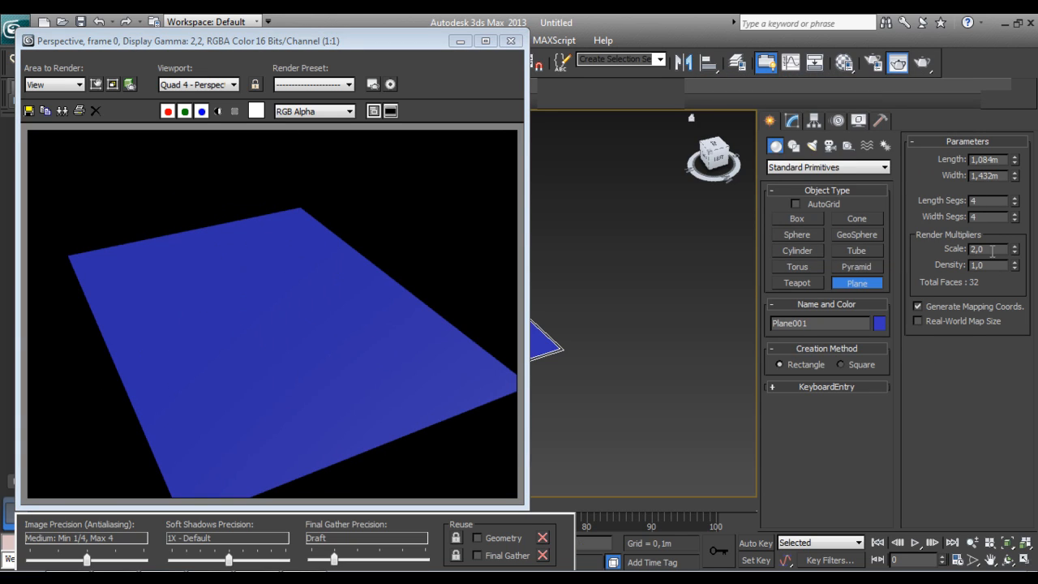
Set the plane's render scale multiplier to 5 and render the perspective view
left_click_drag(991, 251, 880, 251)
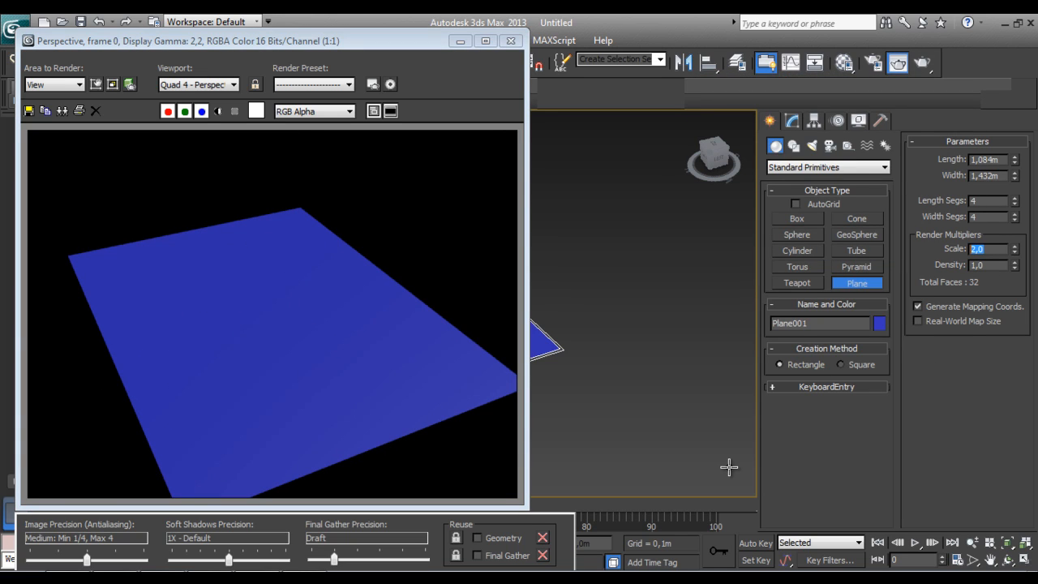
left_click(924, 63)
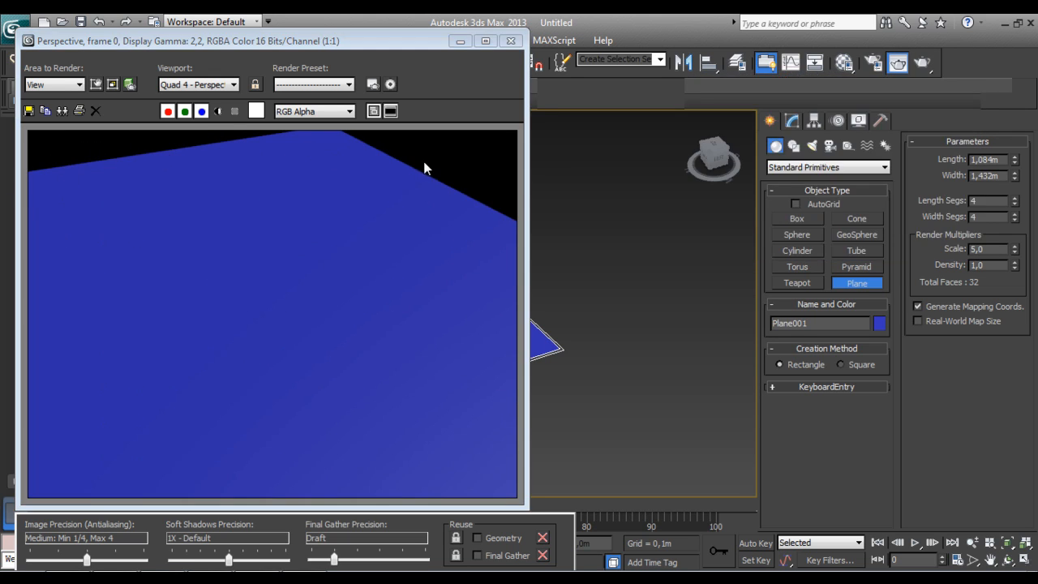
Close the rendered frame window and delete the plane from the scene
left_click(510, 40)
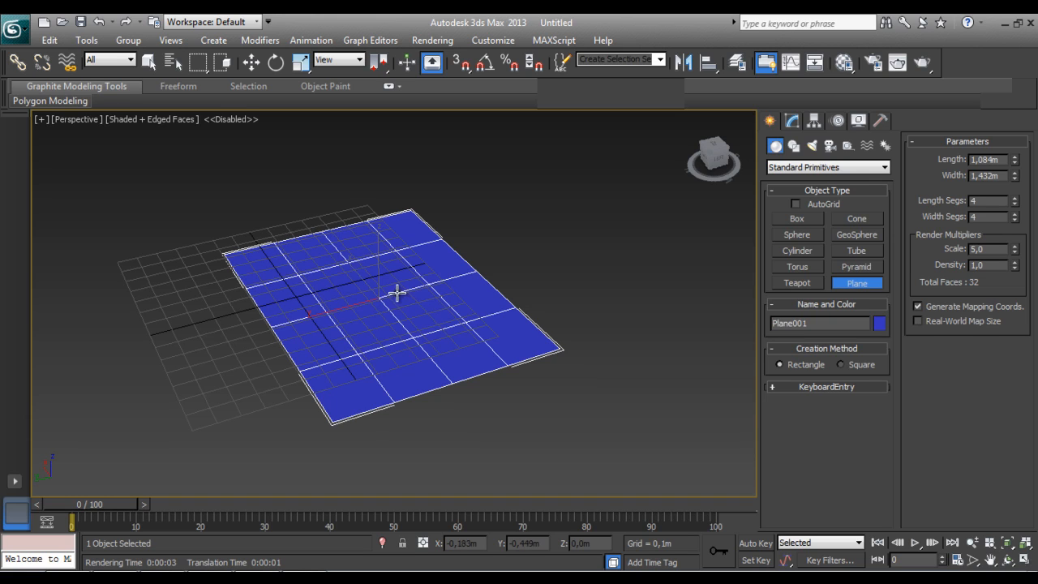
scroll(340, 309, "down", 6)
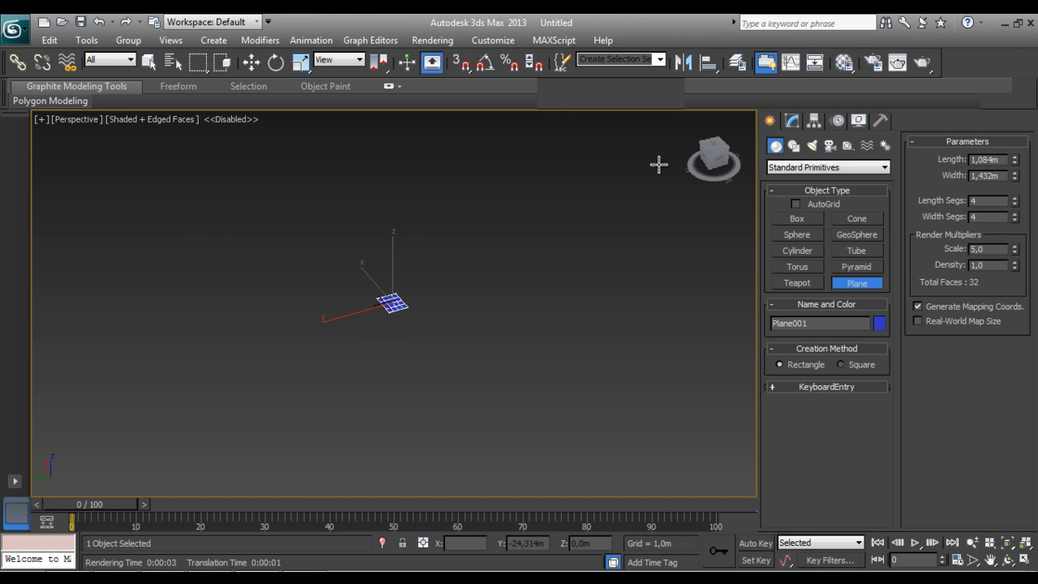
scroll(340, 322, "up", 6)
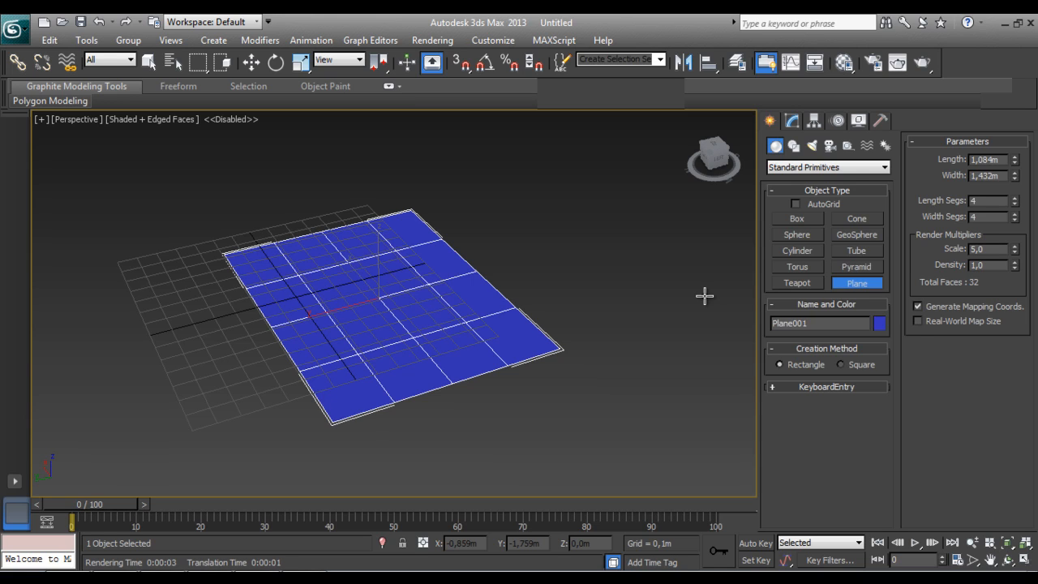
key("Delete")
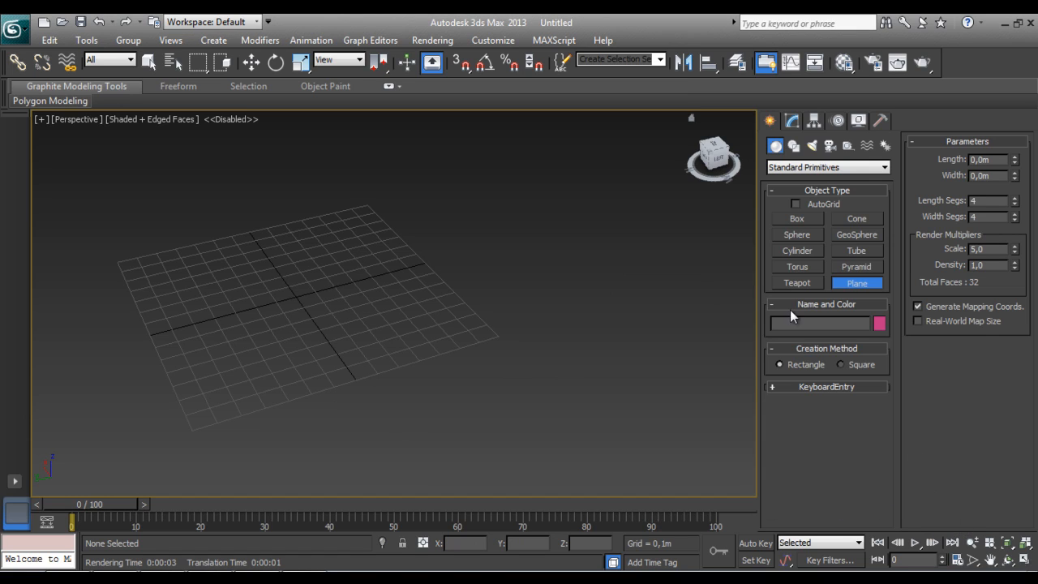
Create a Hedra from the Extended Primitives on the grid, with a radius of about 0,552m
left_click(790, 168)
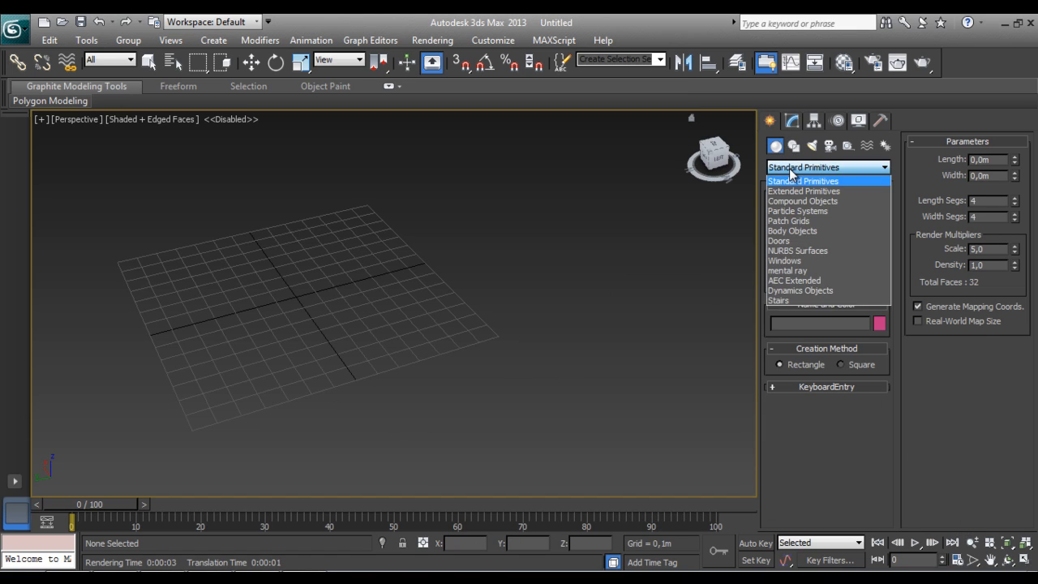
left_click(790, 191)
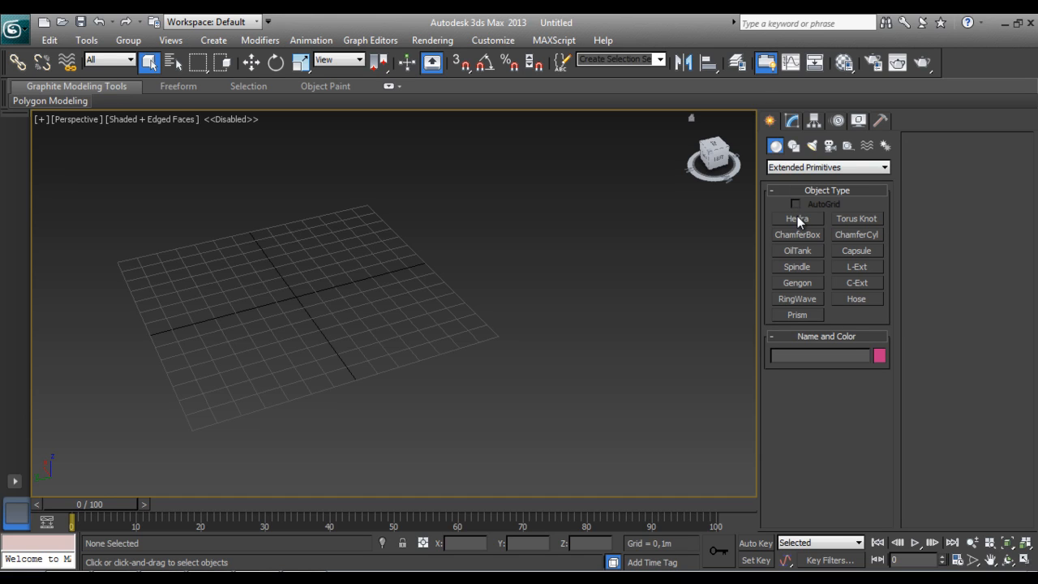
left_click(797, 218)
left_click_drag(261, 271, 328, 442)
left_click_drag(296, 269, 771, 229)
left_click_drag(713, 158, 648, 172)
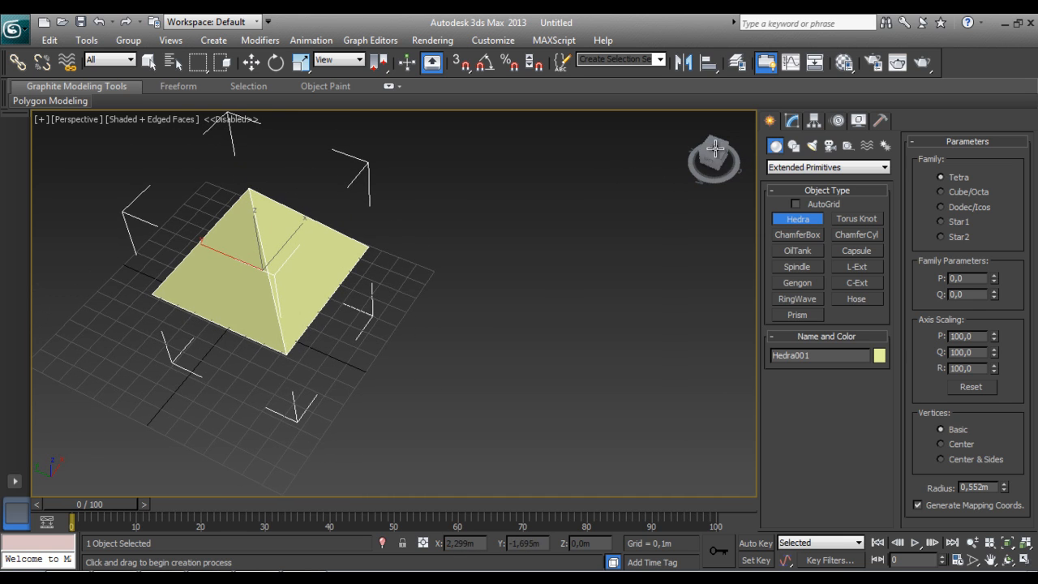
Run the hedra through the Cube/Octa, Dodec/Icos and Star1 families and set it to Star2
left_click(940, 192)
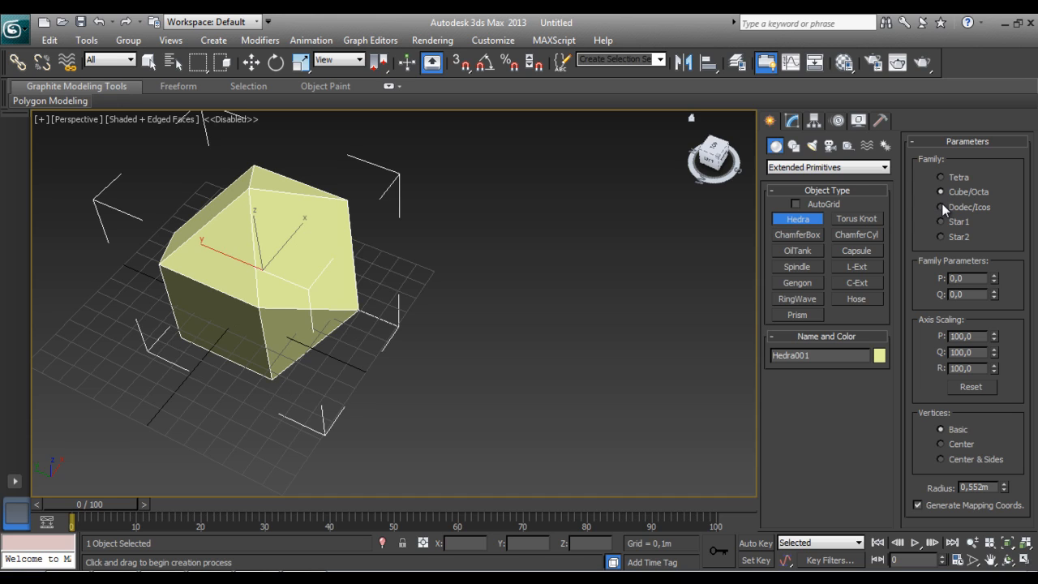
left_click(940, 206)
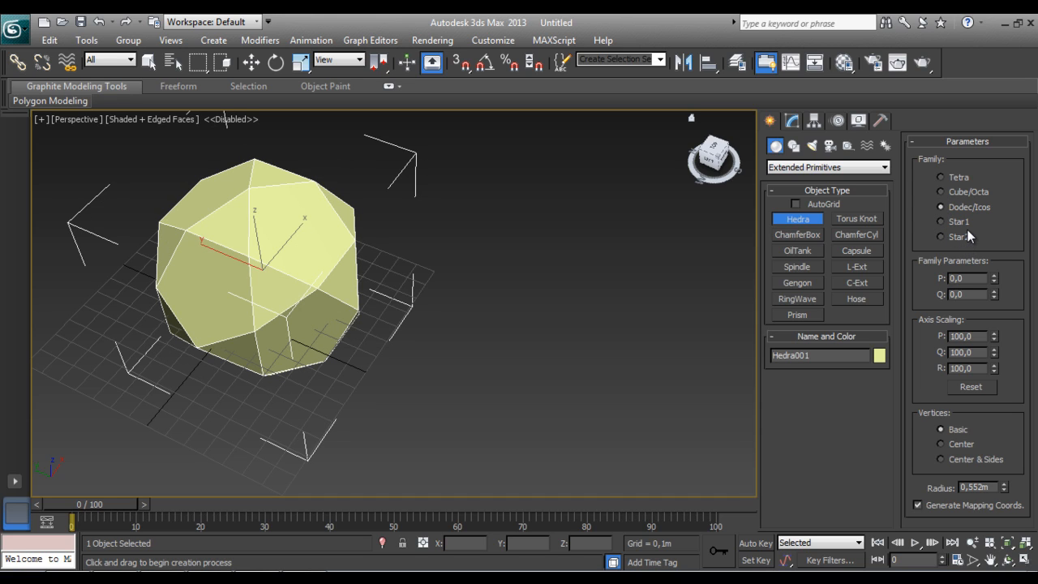
left_click(940, 222)
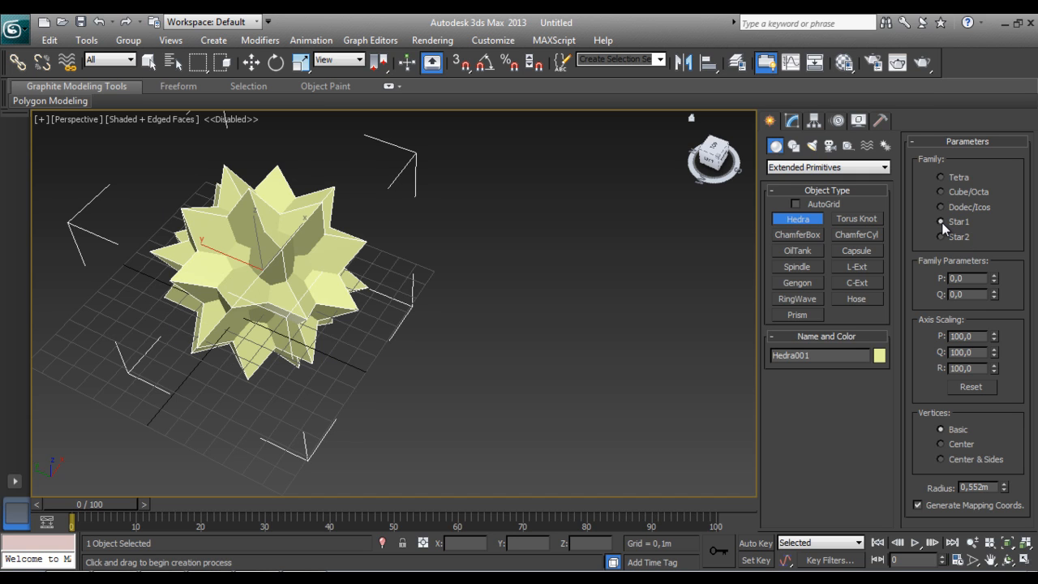
left_click(940, 236)
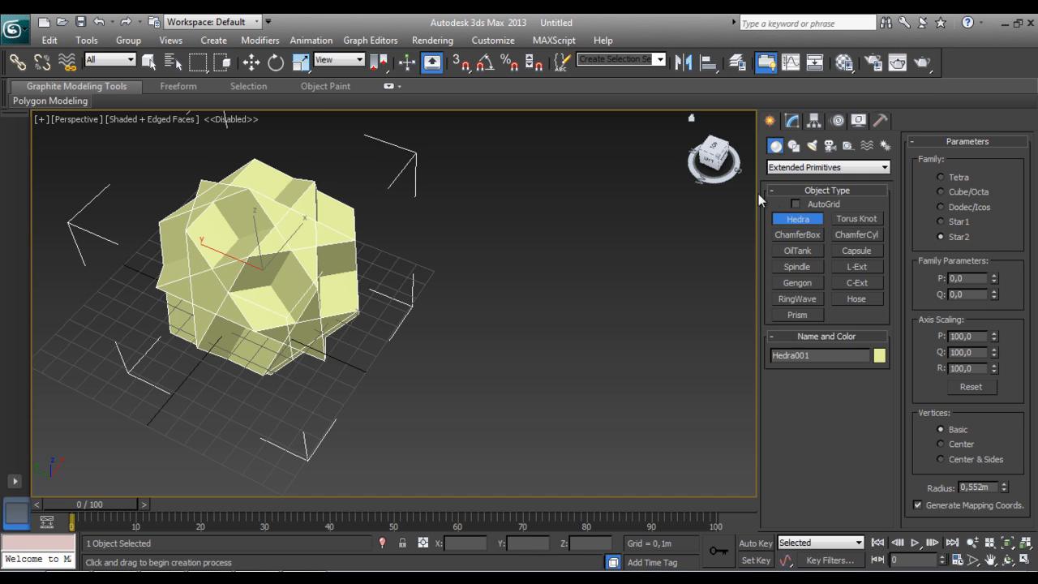
Adjust the Star2 hedra's family parameters to P 0,51 and Q 0,19
left_click_drag(711, 165, 703, 213)
scroll(253, 259, "up", 3)
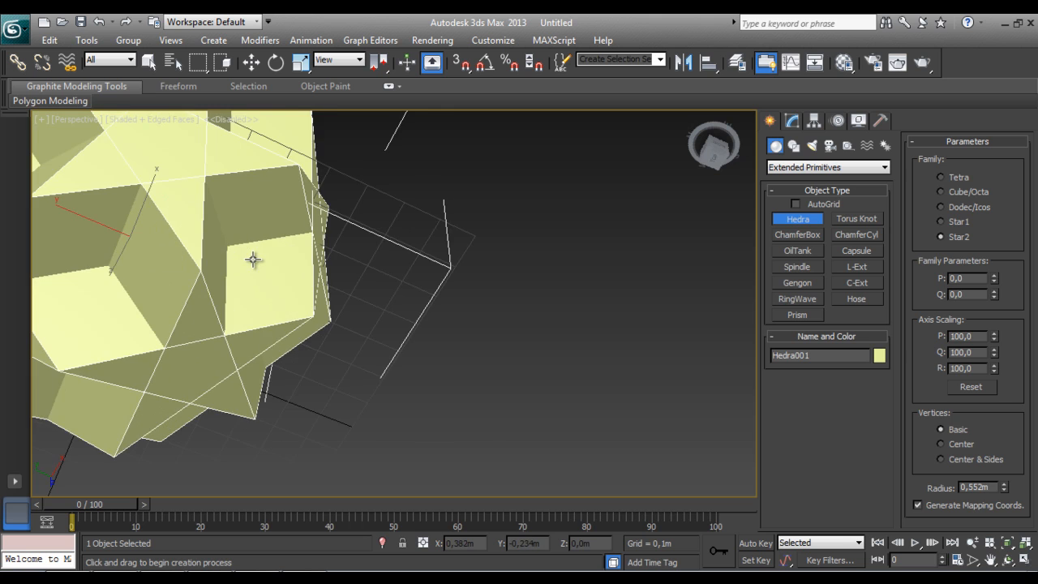
scroll(253, 259, "down", 2)
scroll(315, 206, "down", 4)
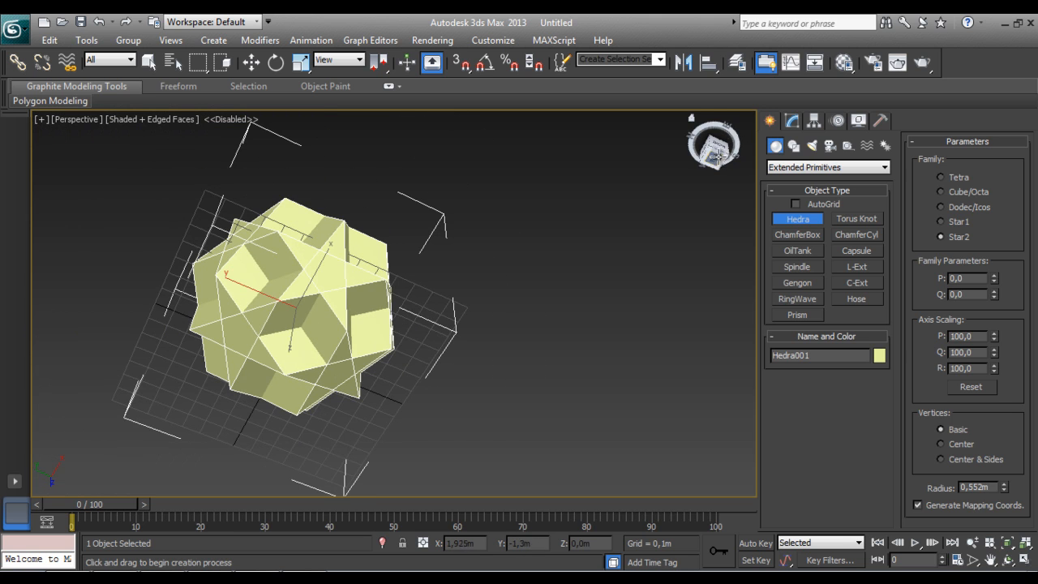
left_click_drag(717, 156, 41, 475)
left_click_drag(995, 278, 1021, 228)
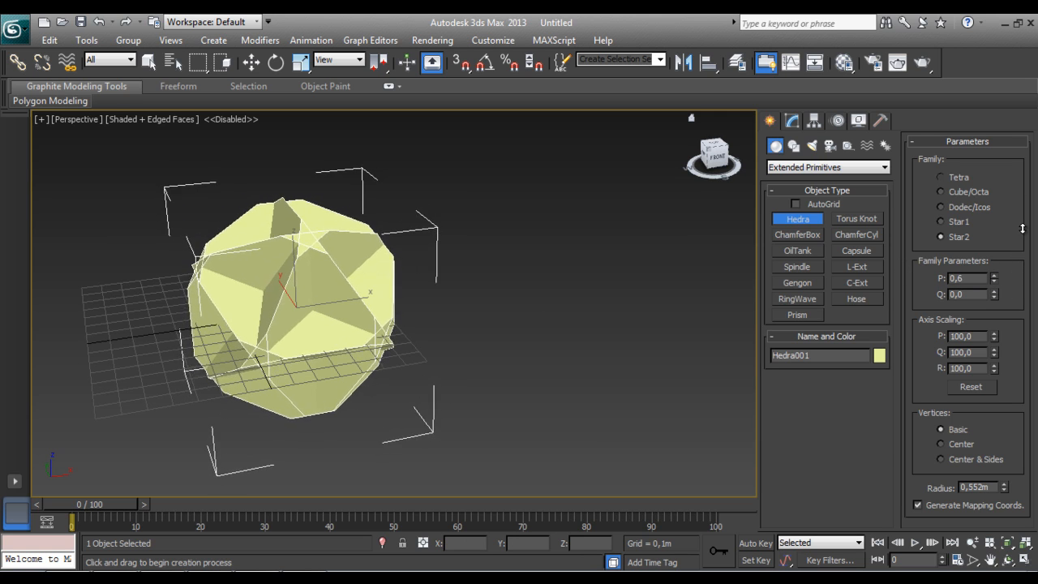
left_click(992, 292)
mouse_move(994, 296)
left_mouse_down()
mouse_move(994, 251)
mouse_move(994, 302)
left_mouse_up()
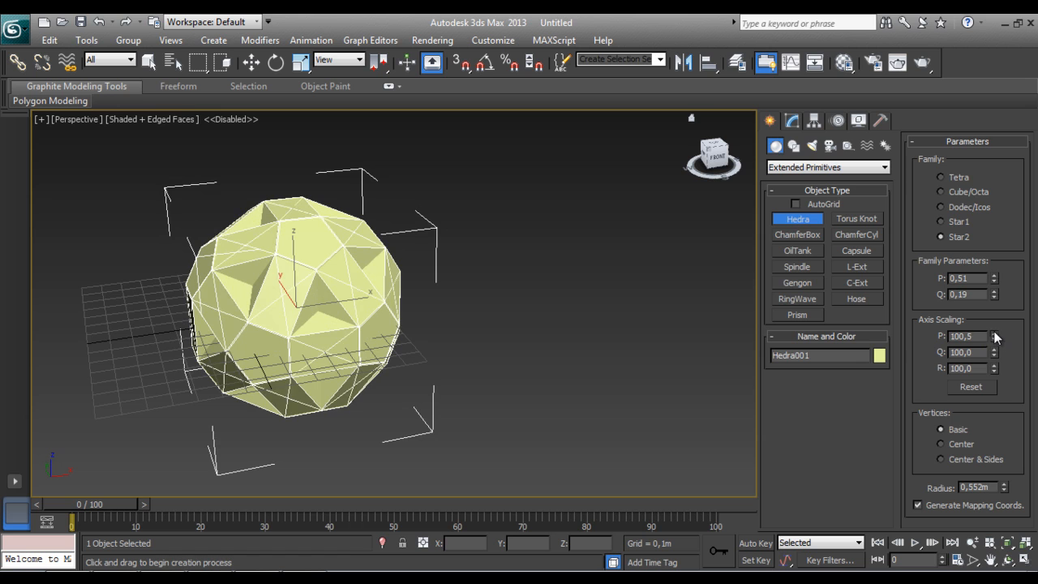
Set the hedra's axis scaling to P 147,5, Q 141,5 and R 63,5
left_click_drag(995, 337, 1024, 386)
left_click_drag(1025, 459, 1036, 264)
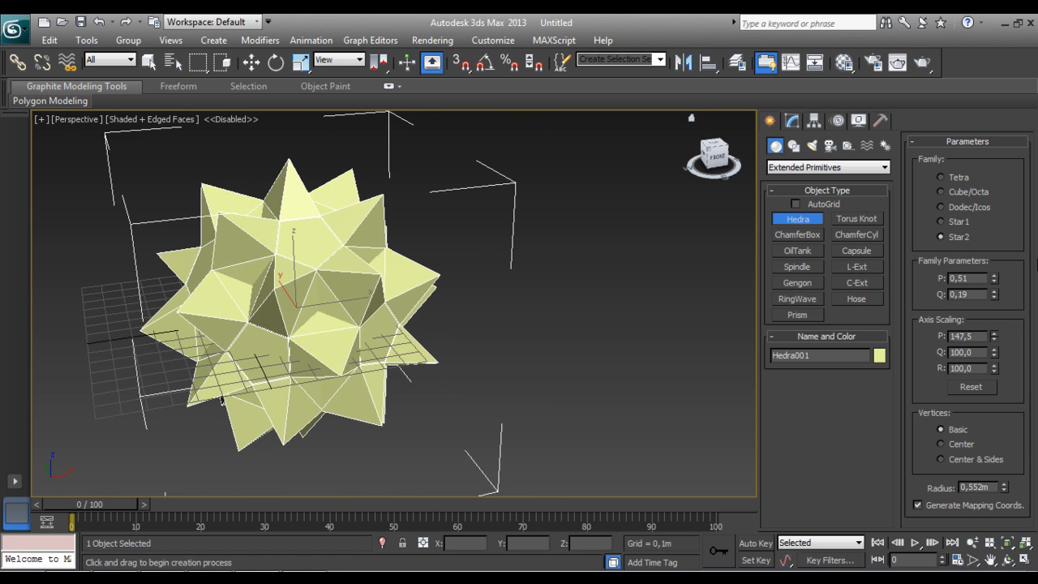
left_click_drag(999, 357, 1000, 565)
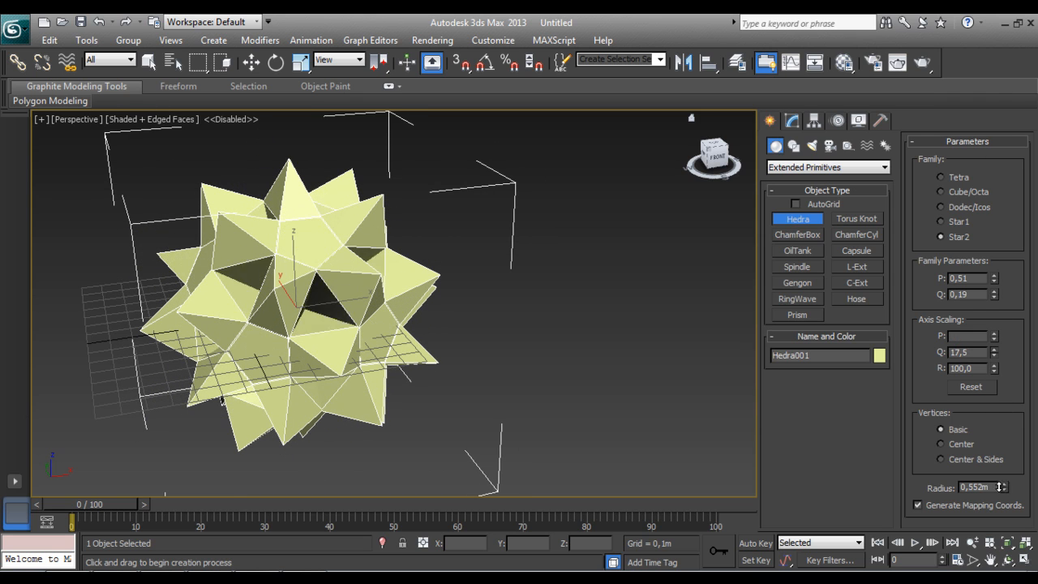
left_click_drag(1014, 384, 1023, 321)
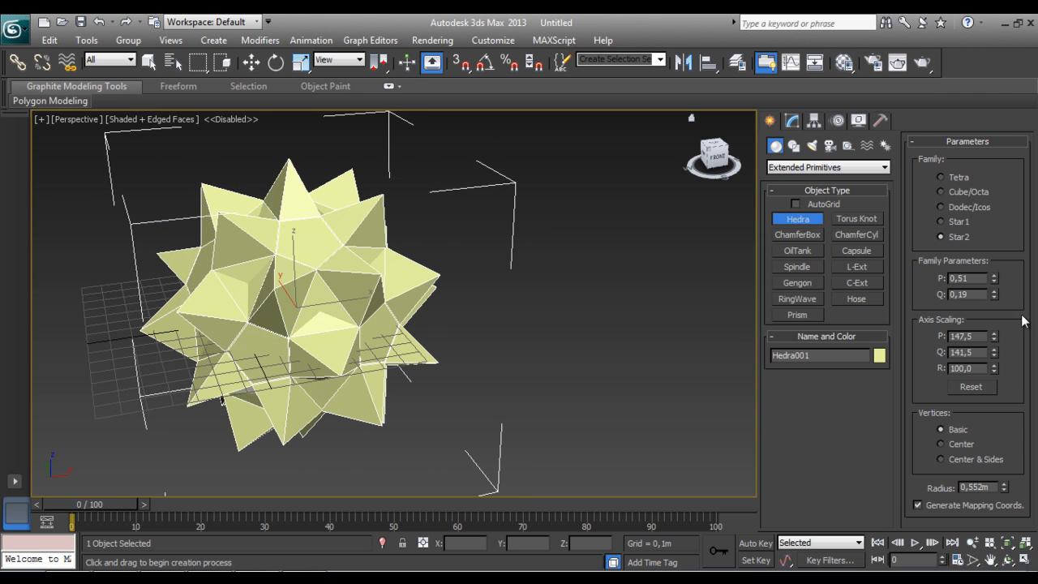
left_click_drag(995, 370, 1023, 402)
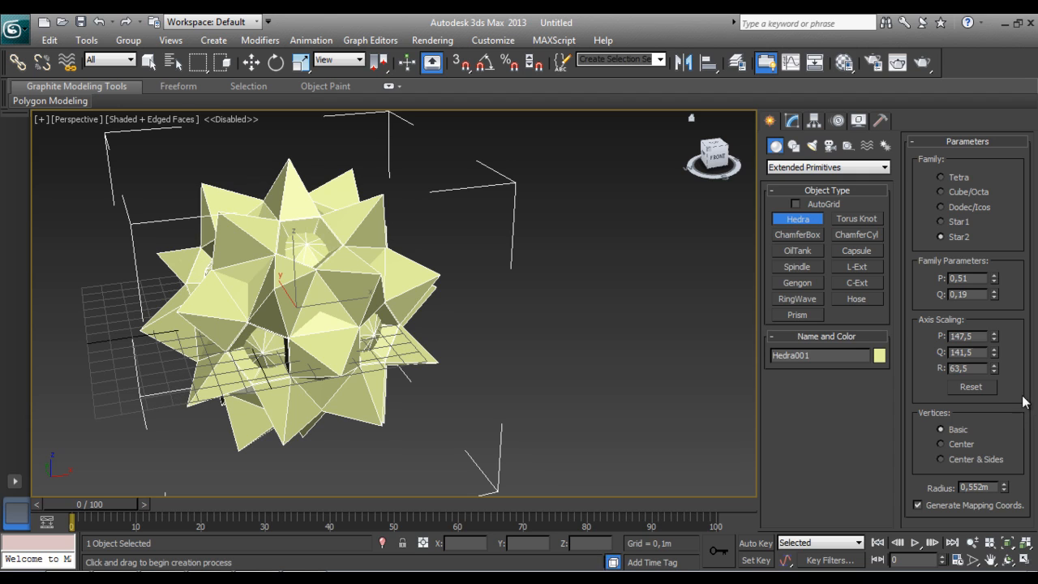
Cycle the scaled hedra through the other families back to Star2 and reduce its radius to 0,53m
left_click(942, 221)
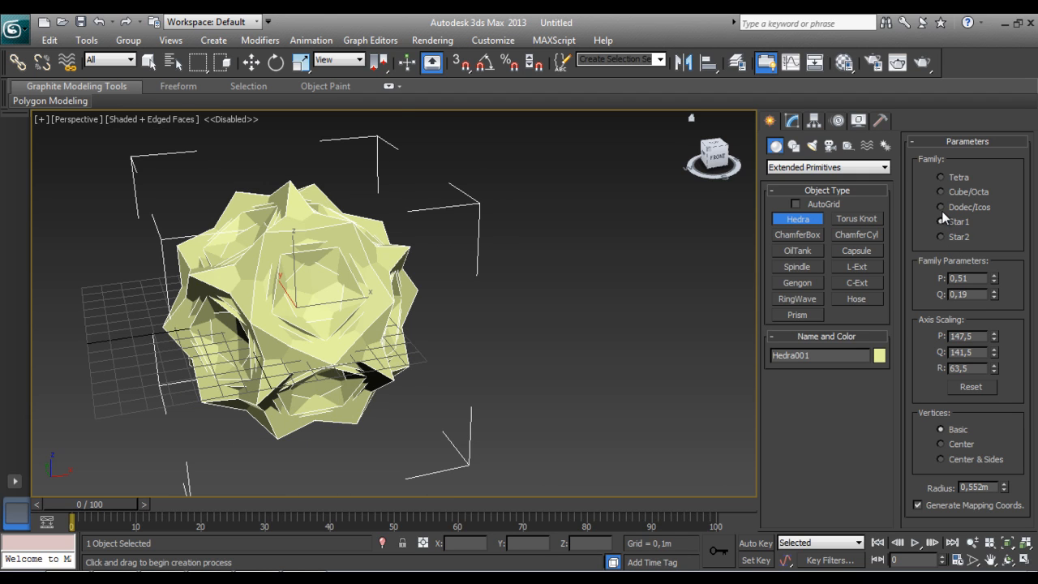
left_click(940, 207)
left_click(941, 191)
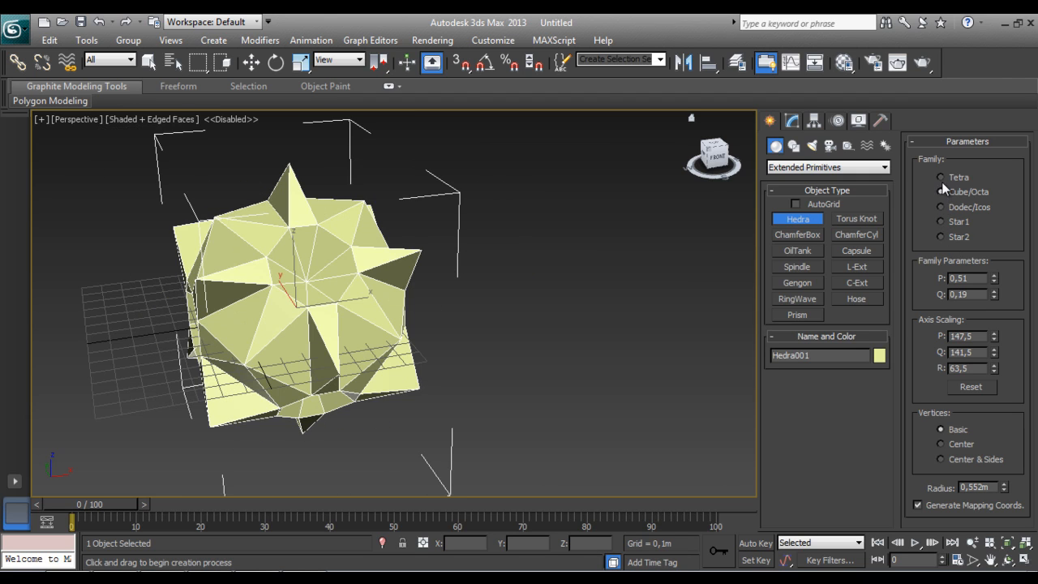
left_click(940, 176)
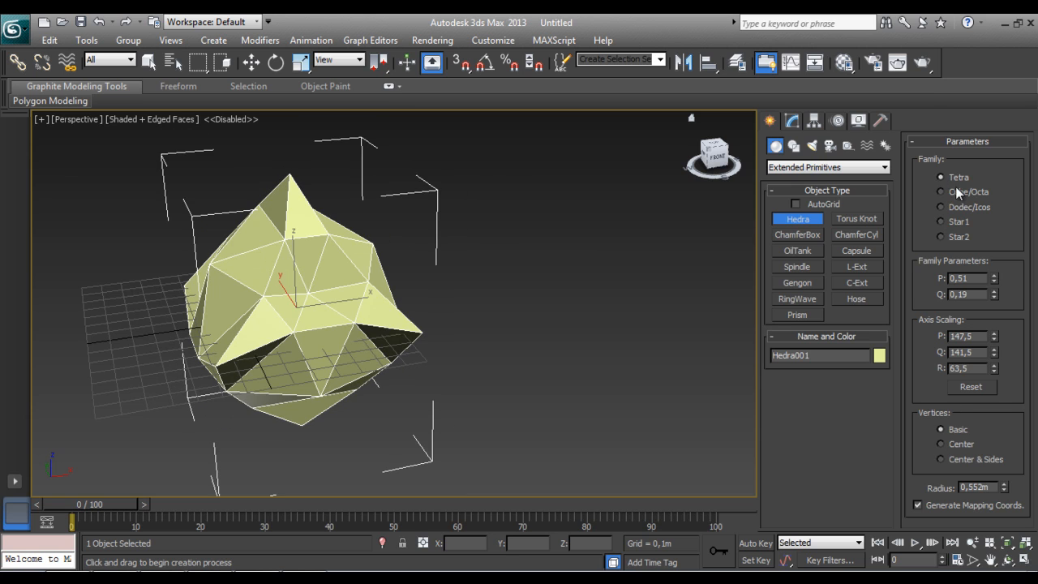
left_click(941, 193)
left_click(940, 221)
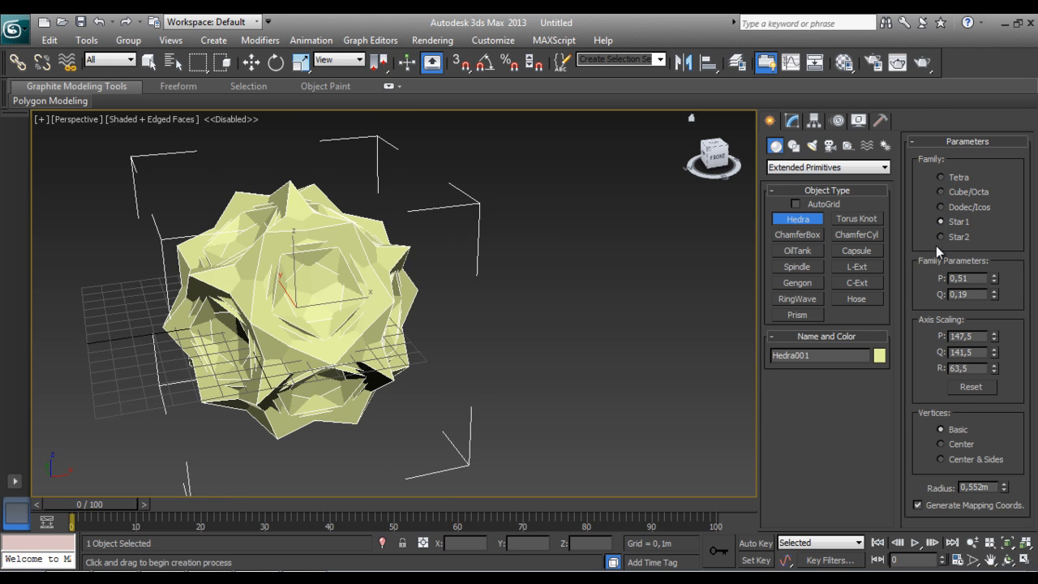
left_click(941, 235)
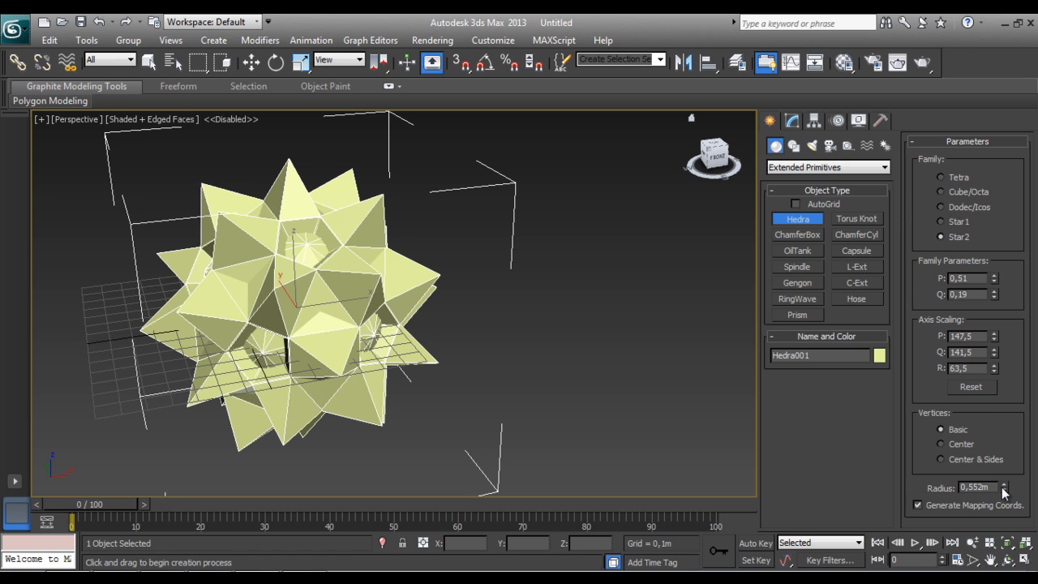
left_click_drag(1005, 489, 1035, 506)
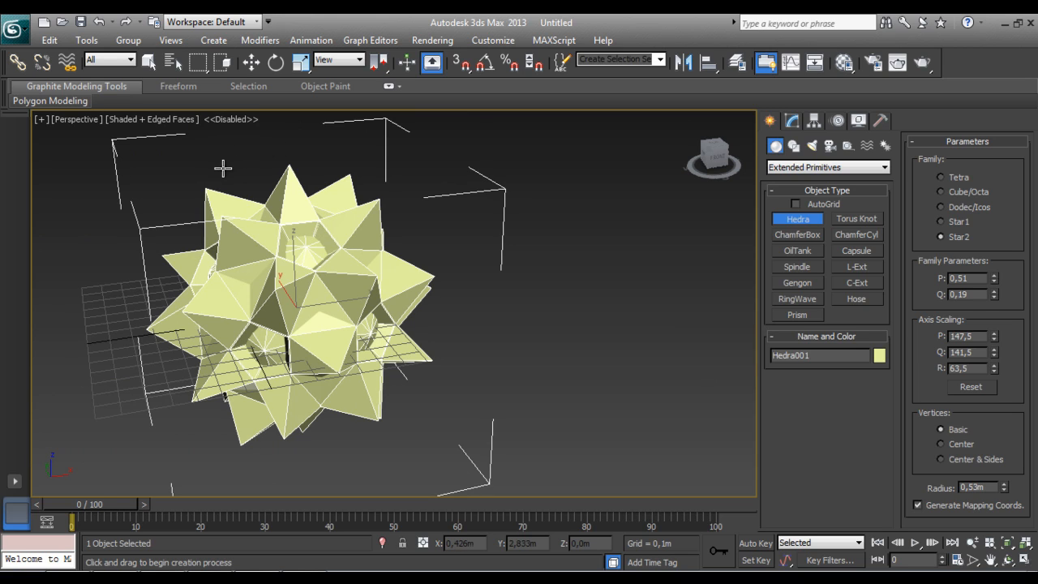
Delete the hedra and create a torus knot with a base radius of about 0,589m and a cross-section radius of about 0,093m
key("Delete")
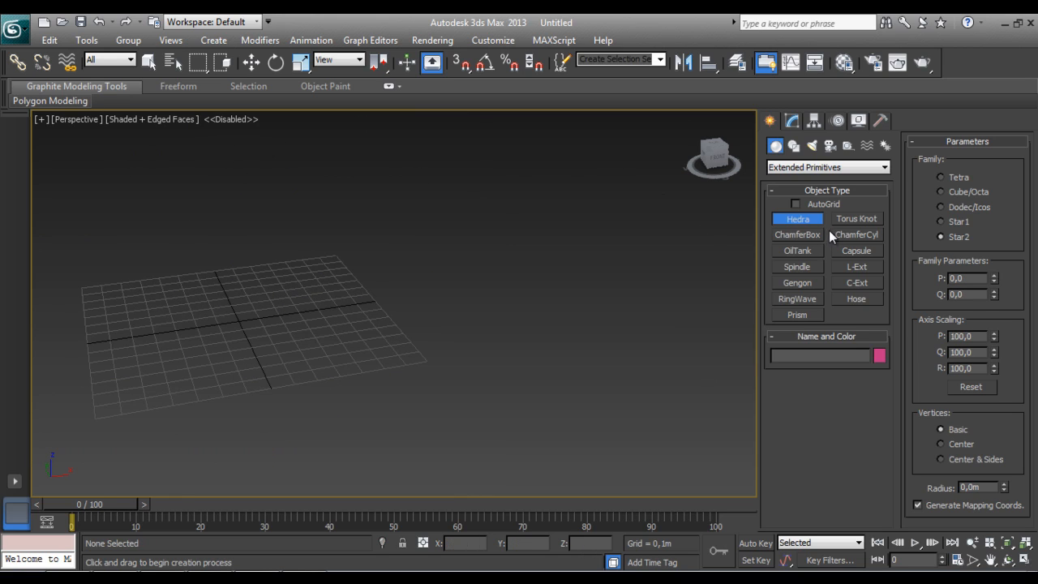
left_click(853, 220)
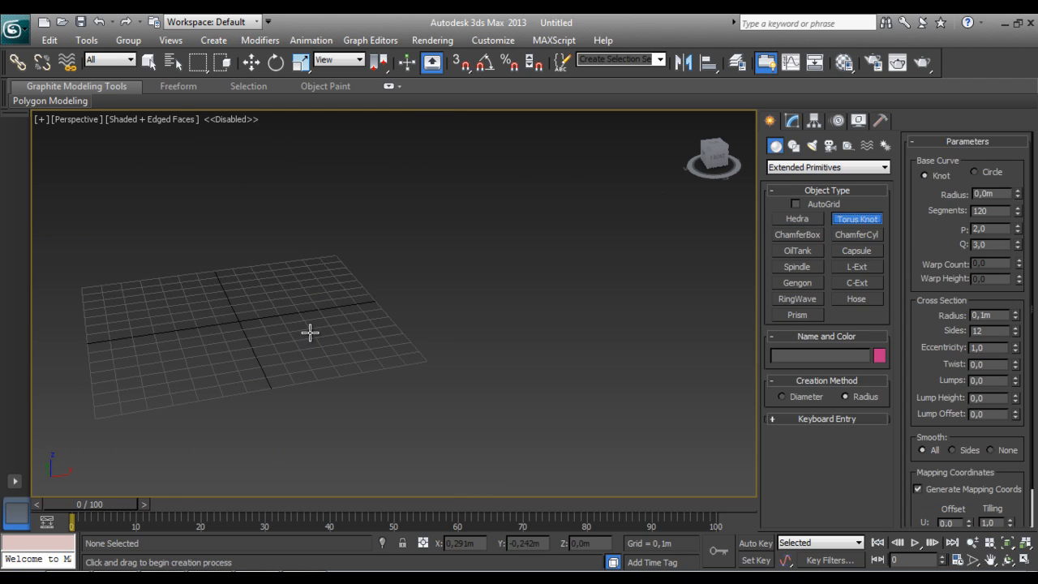
left_click_drag(209, 294, 222, 357)
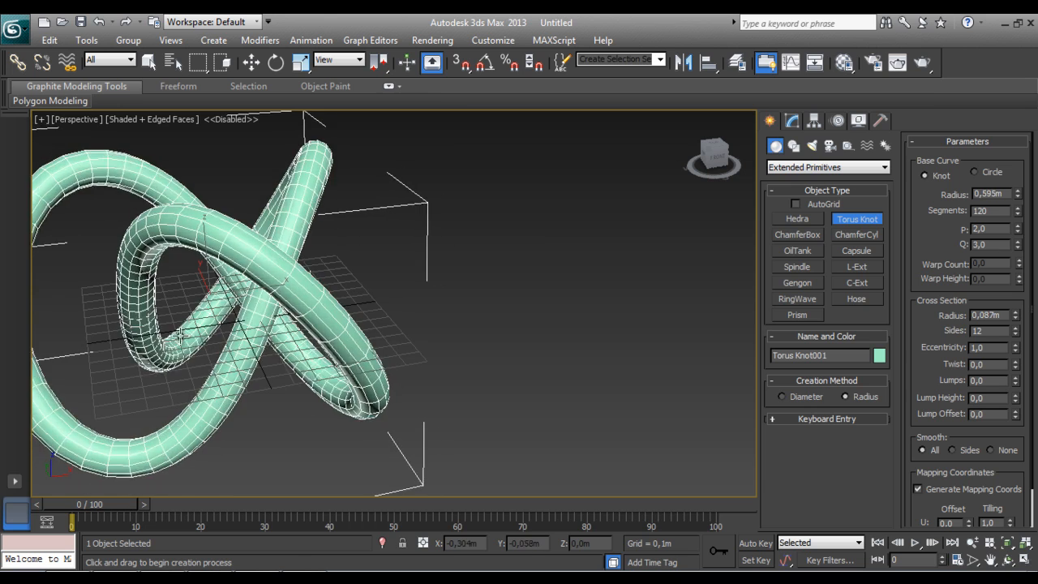
left_click(189, 337)
scroll(505, 287, "down", 4)
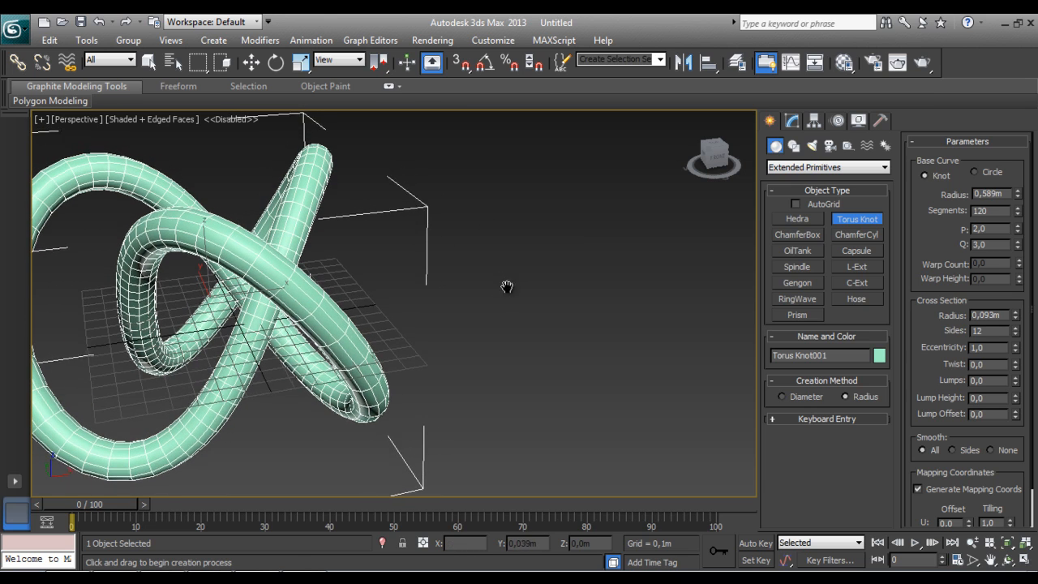
scroll(482, 308, "up", 2)
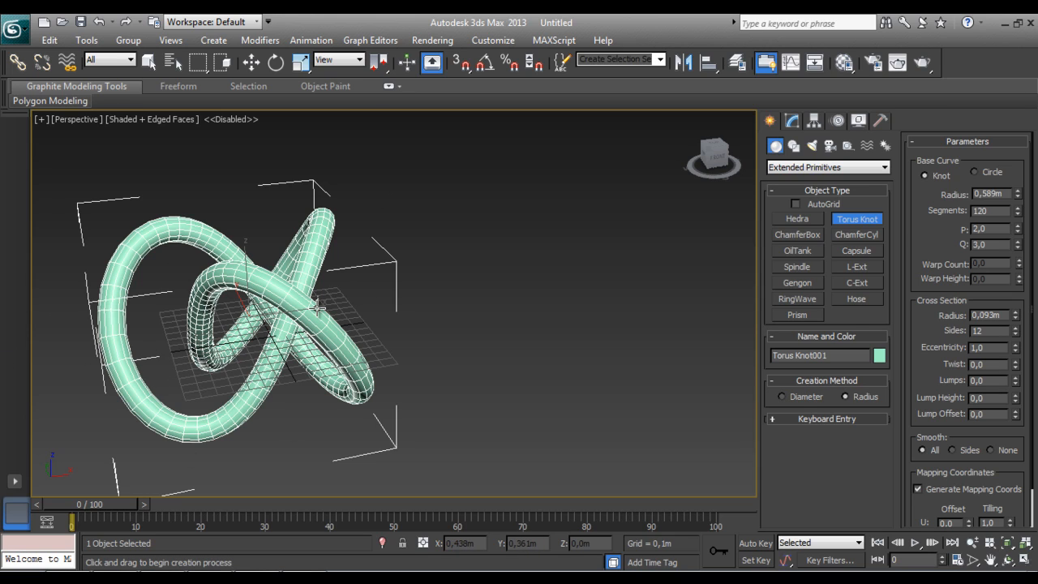
Set the torus knot's base radius to 0,454m, segments to 179, sides to 3, eccentricity to 0,35 and twist to 12,0
mouse_move(1016, 208)
left_mouse_down()
mouse_move(1011, 183)
mouse_move(1020, 217)
left_mouse_up()
left_click(1018, 197)
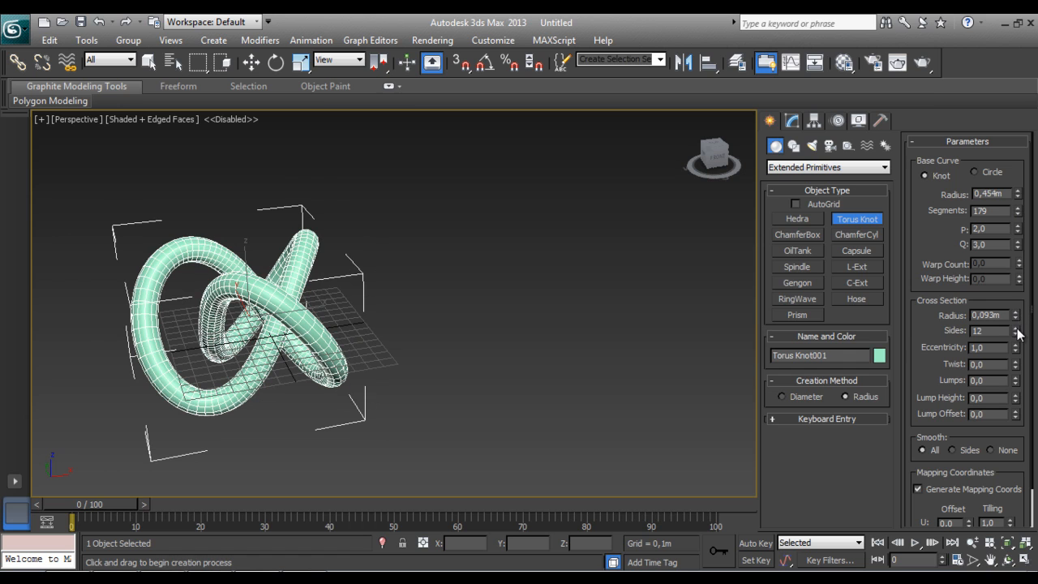
mouse_move(1018, 335)
left_mouse_down()
mouse_move(1017, 353)
mouse_move(1015, 313)
mouse_move(1015, 367)
mouse_move(1014, 353)
left_mouse_up()
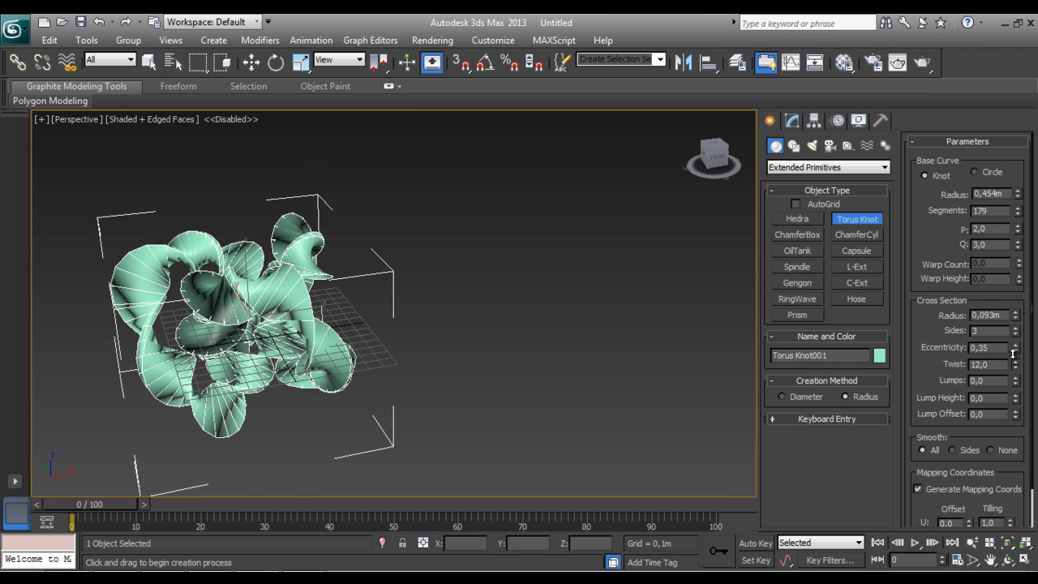
Try to change the torus knot's segments in its creation parameters and open its parameters for modification
left_click_drag(711, 154, 616, 211)
scroll(400, 317, "up", 5)
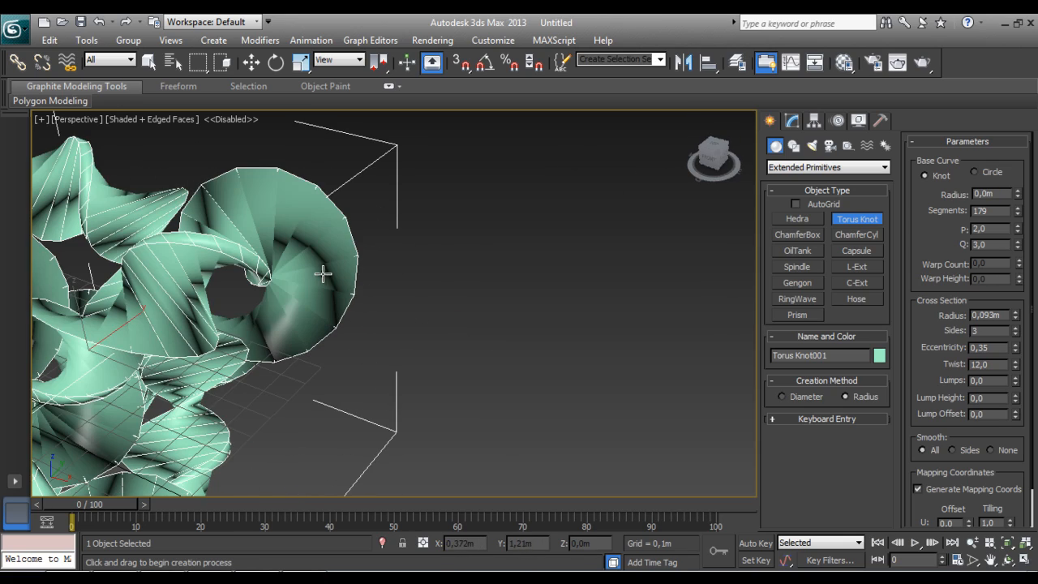
middle_click_drag(322, 273, 523, 403)
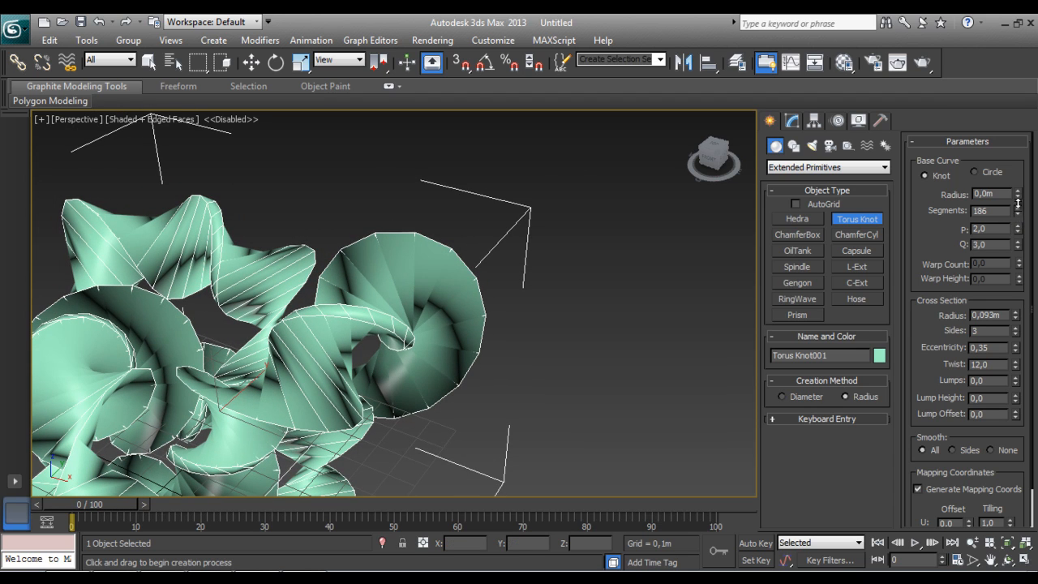
left_click_drag(1018, 204, 1018, 215)
left_click(792, 121)
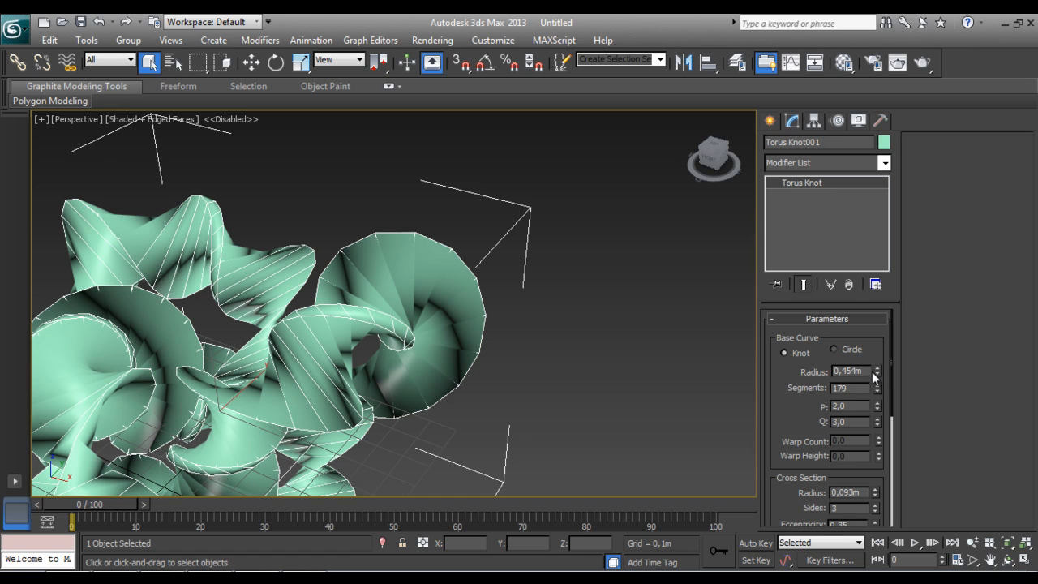
Set the torus knot's base curve segments to 324 and its P value to 1,0
left_click_drag(878, 389, 878, 372)
left_click_drag(876, 409, 875, 409)
scroll(843, 409, "down", 3)
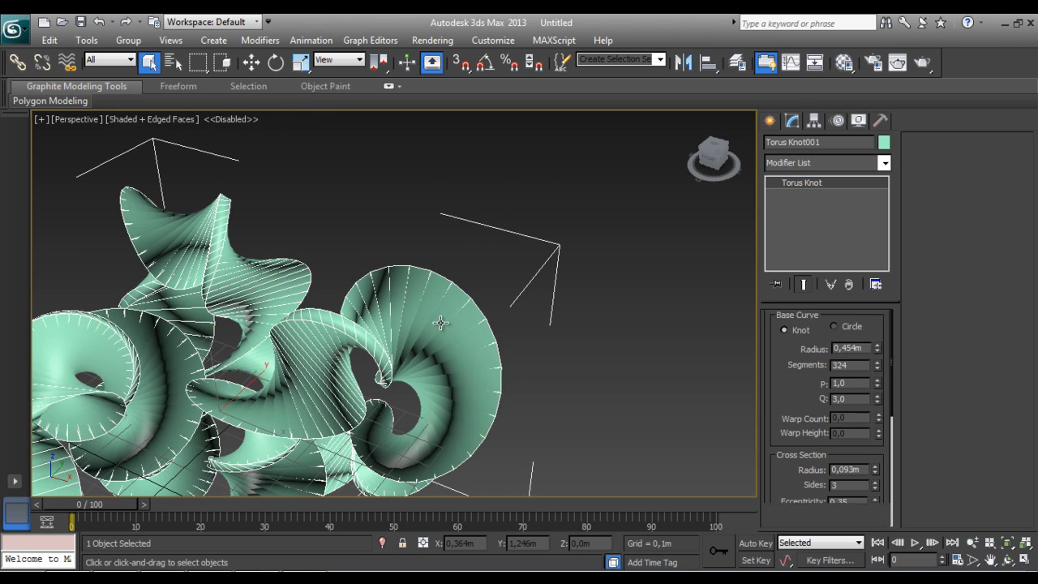
scroll(844, 409, "up", 3)
scroll(415, 318, "down", 6)
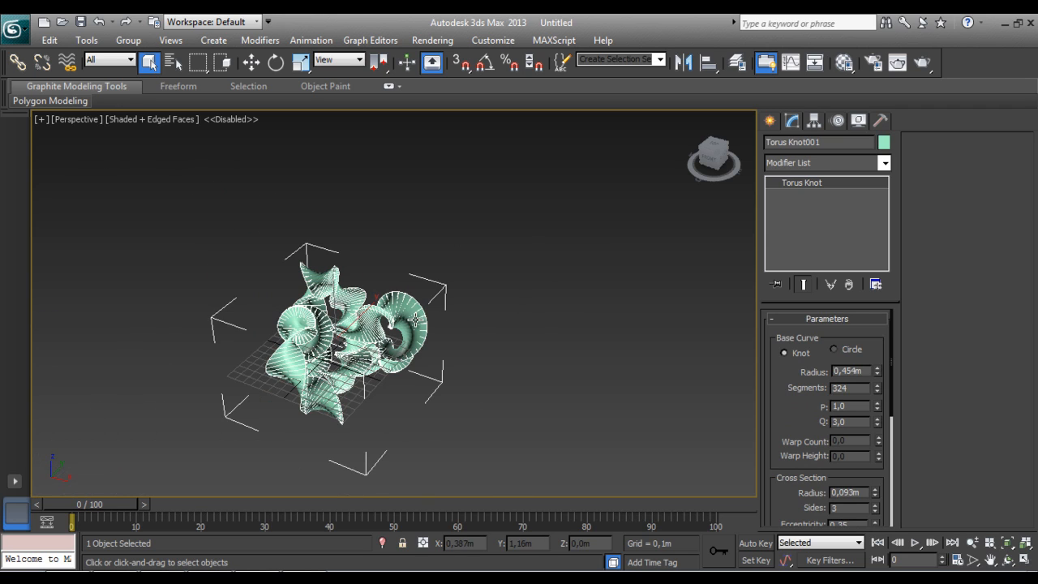
scroll(414, 318, "up", 3)
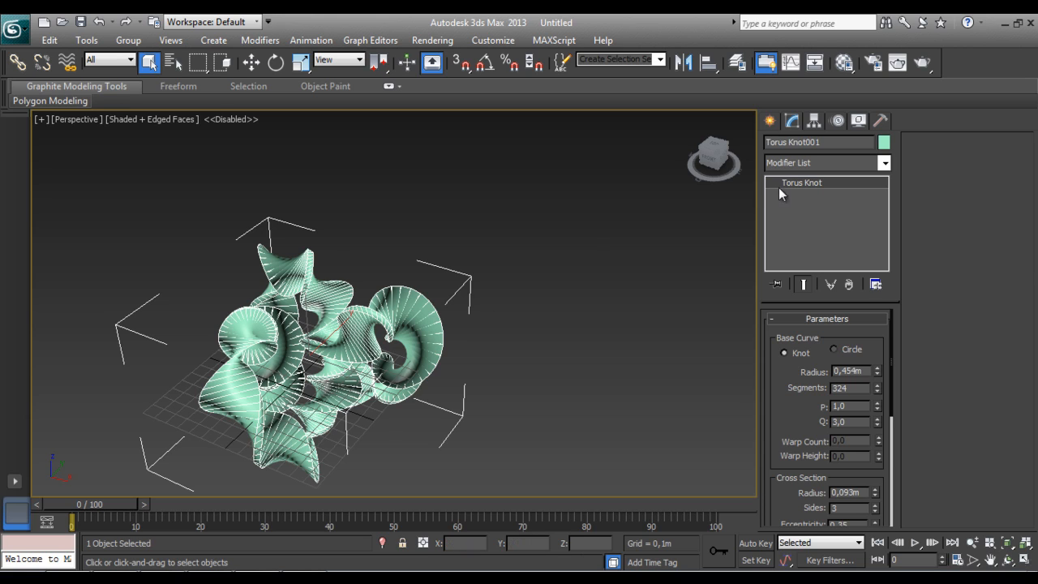
Set the torus knot's P value to 3,0 and examine the reshaped curve from another angle
left_click(803, 283)
left_click_drag(877, 409, 884, 396)
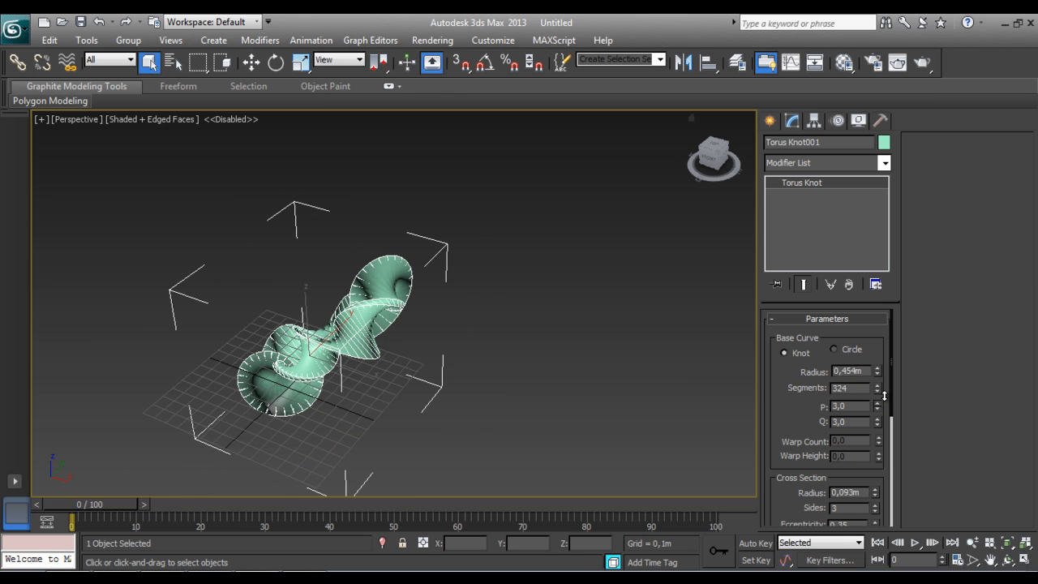
left_click_drag(715, 153, 358, 327)
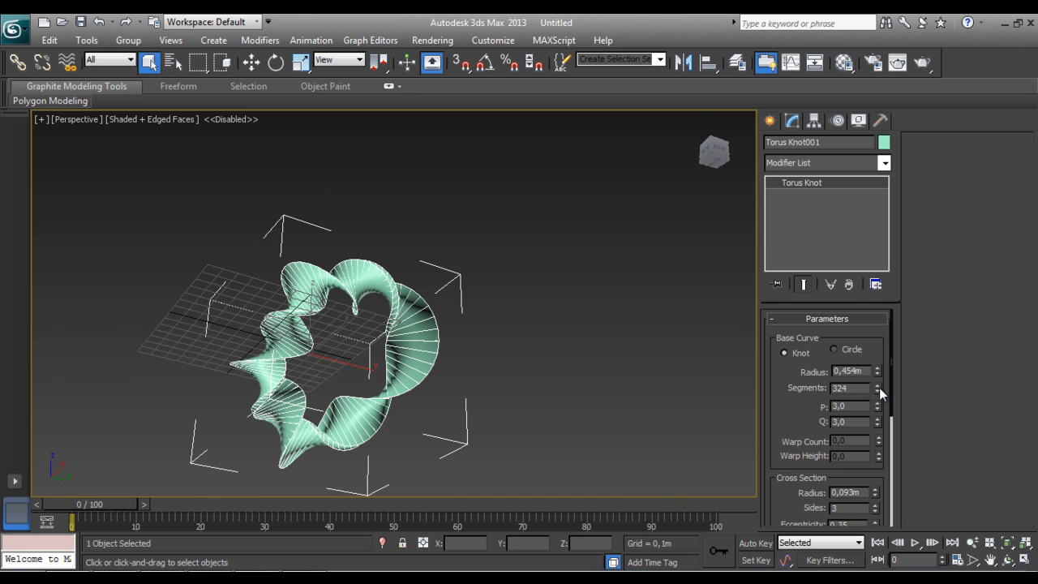
Set the torus knot's base curve segments to 329 and its cross-section sides to 7
left_click_drag(878, 384, 877, 375)
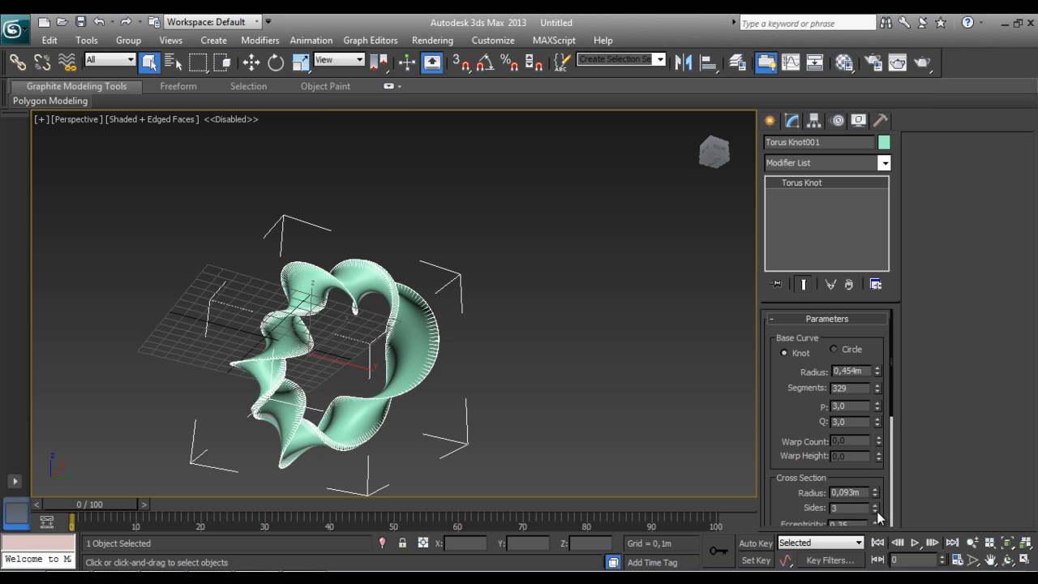
left_click_drag(874, 508, 874, 501)
left_click_drag(875, 492, 875, 496)
left_click_drag(719, 144, 77, 182)
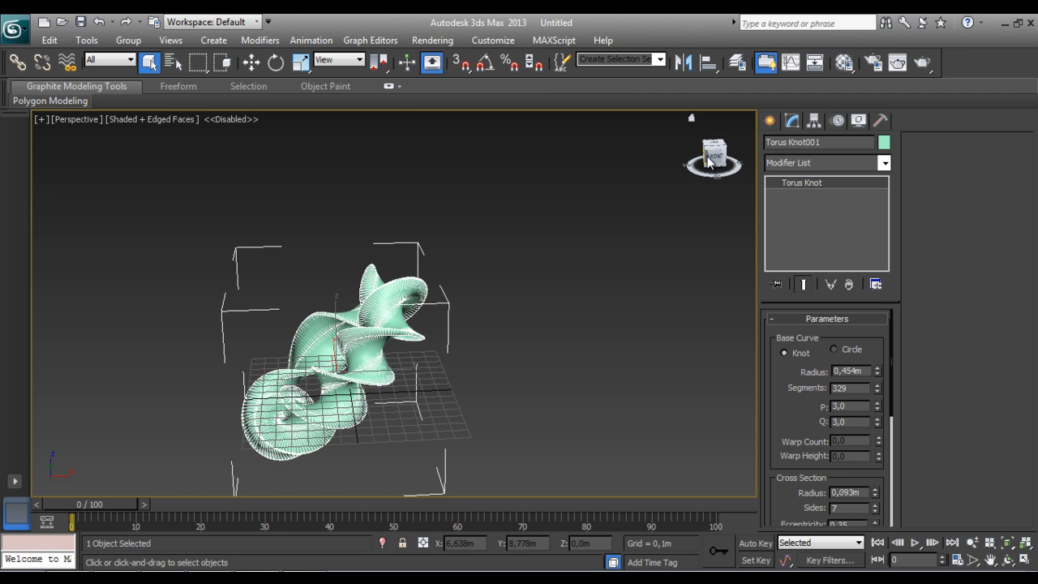
Delete the torus knot and create a ChamferBox about 0,705m long, 0,66m wide and 0,717m high with a fillet of about 0,054m
key("Delete")
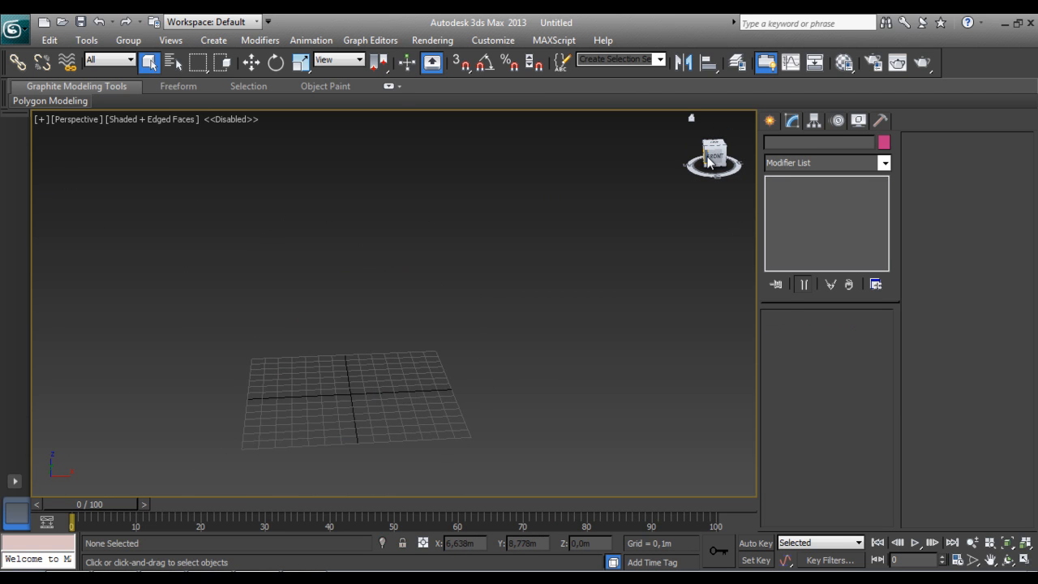
left_click(769, 122)
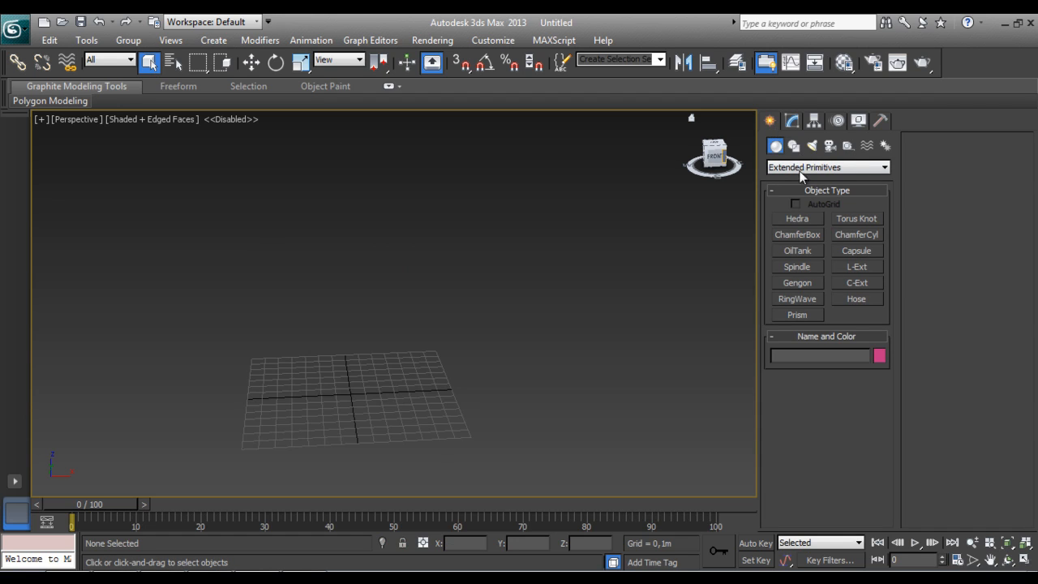
left_click(797, 234)
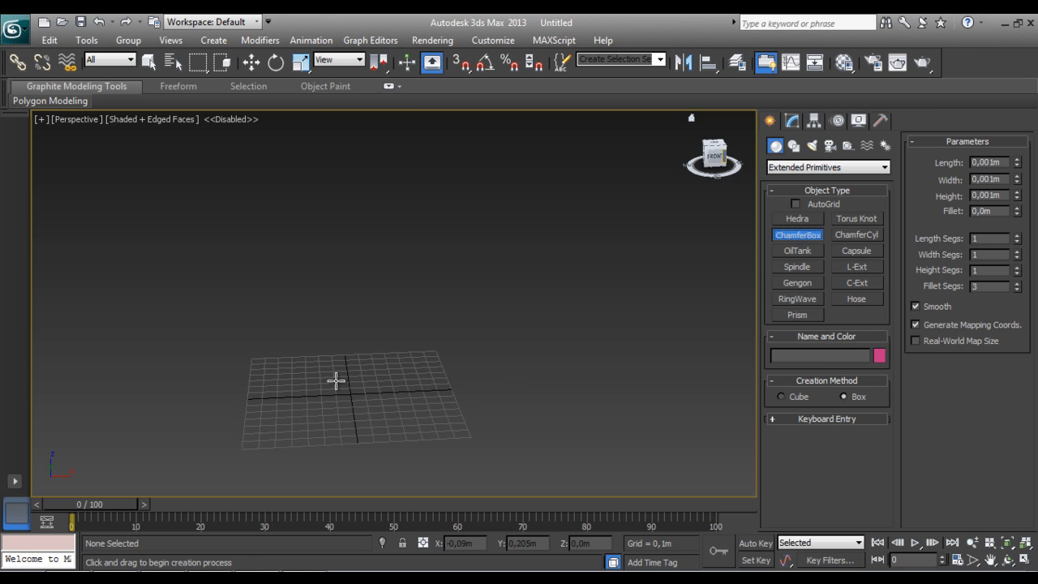
left_click_drag(336, 377, 444, 415)
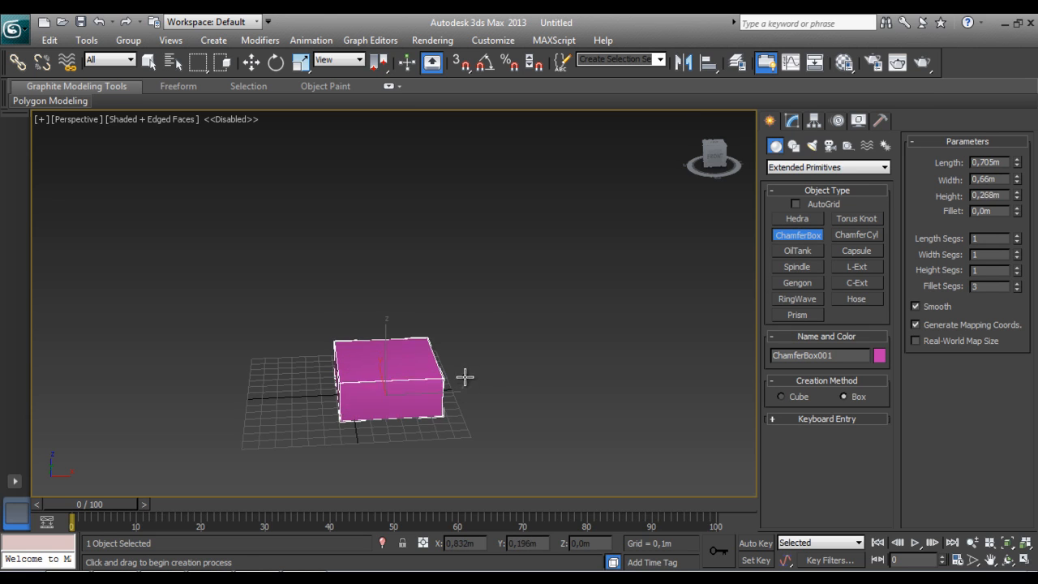
left_click(484, 315)
left_click(468, 311)
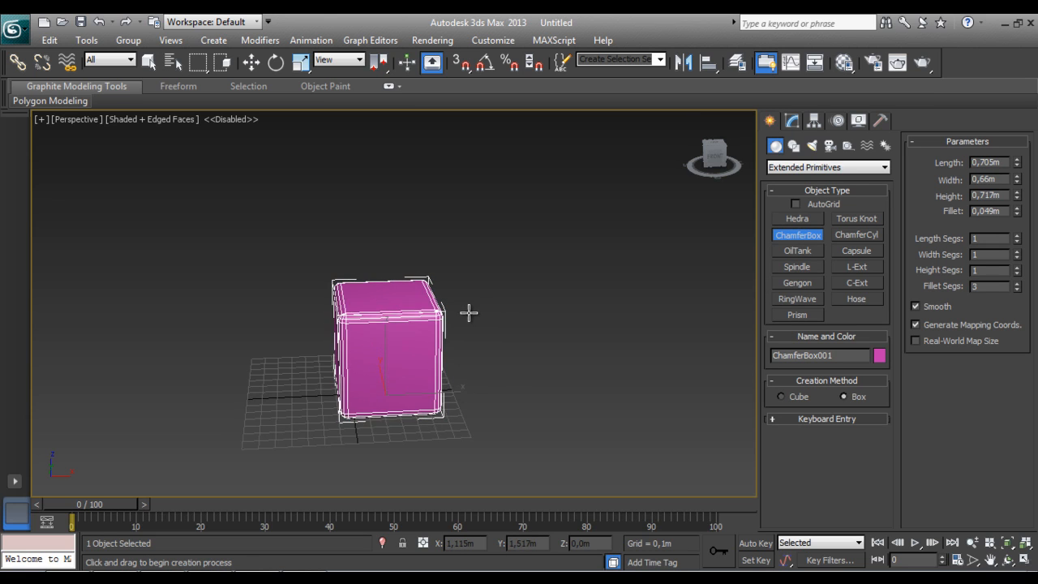
Set the chamfer box's length to 0,938m, width to 0,719m, height to 0,588m and fillet to 0,111m
scroll(470, 313, "up", 3)
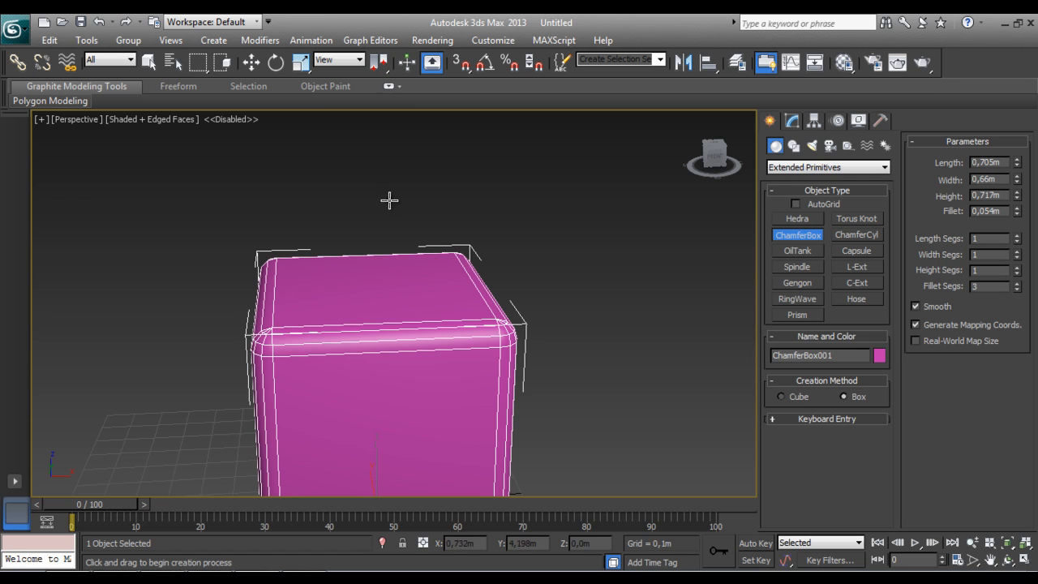
middle_click_drag(389, 201, 332, 152)
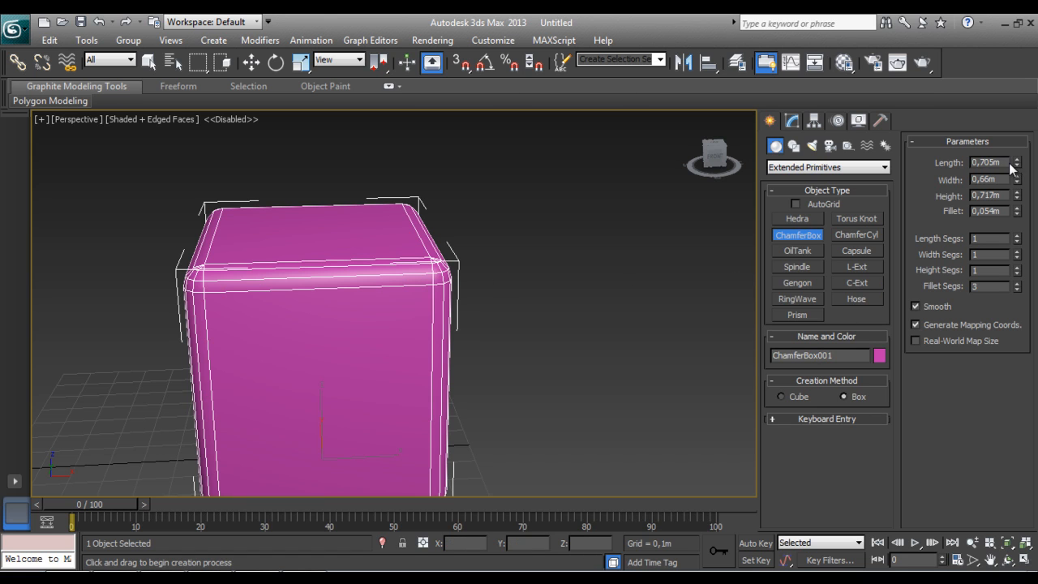
left_click_drag(1018, 165, 1014, 140)
left_click_drag(1013, 180, 1015, 204)
middle_click_drag(703, 264, 714, 196)
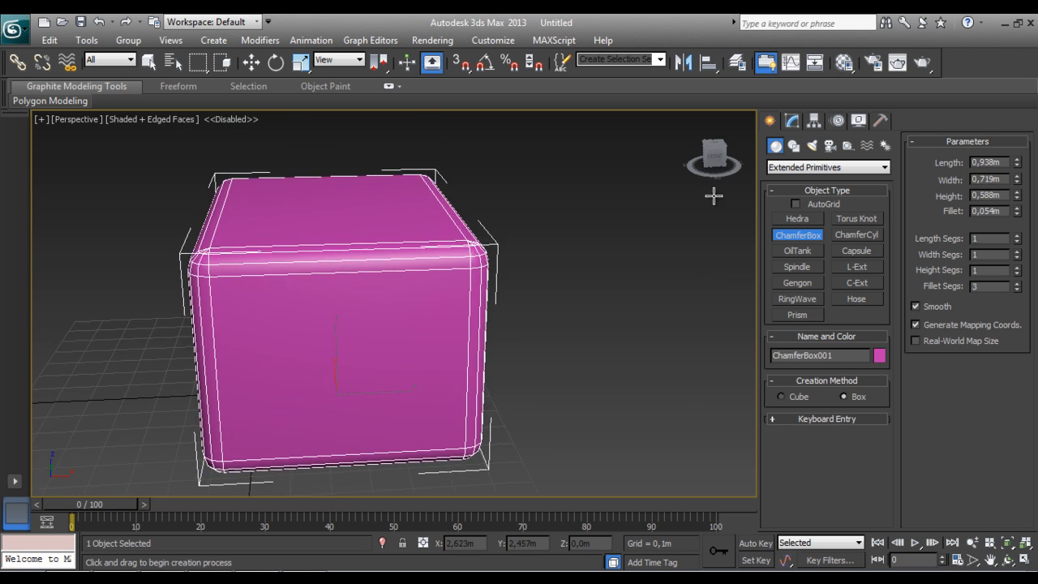
left_click_drag(1019, 212, 1018, 202)
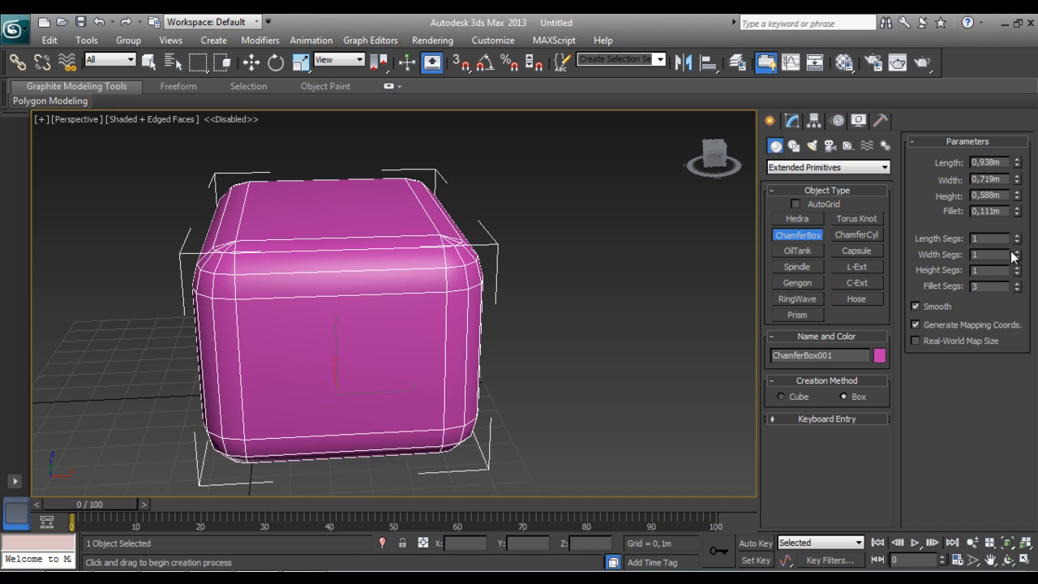
Set the chamfer box's fillet segments to 11 and inspect a rounded corner up close
mouse_move(1015, 253)
left_mouse_down()
mouse_move(1015, 225)
mouse_move(1014, 294)
mouse_move(1013, 253)
left_mouse_up()
middle_click_drag(532, 253, 471, 317)
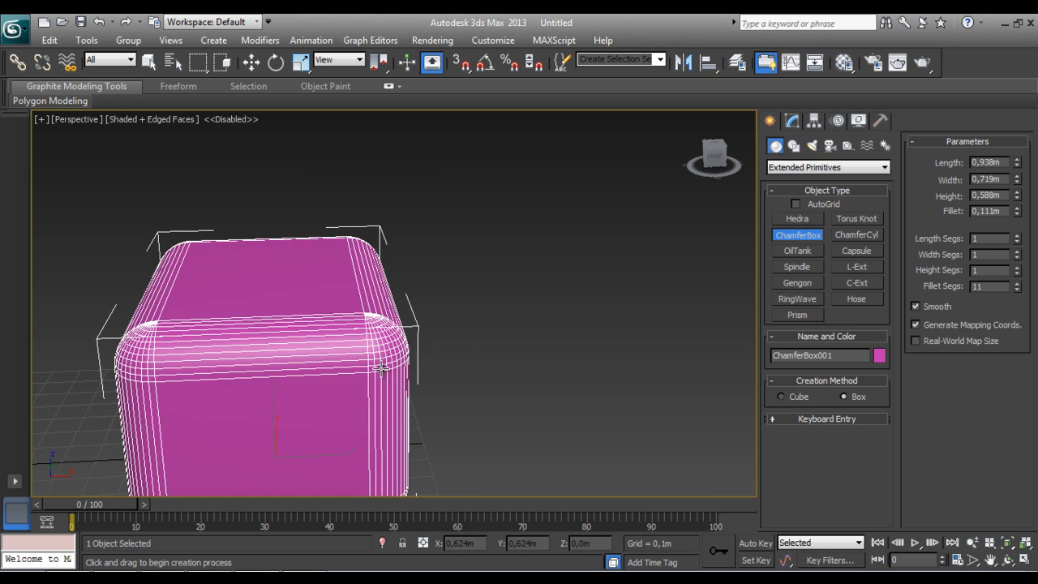
scroll(381, 369, "up", 4)
middle_click_drag(393, 359, 394, 301)
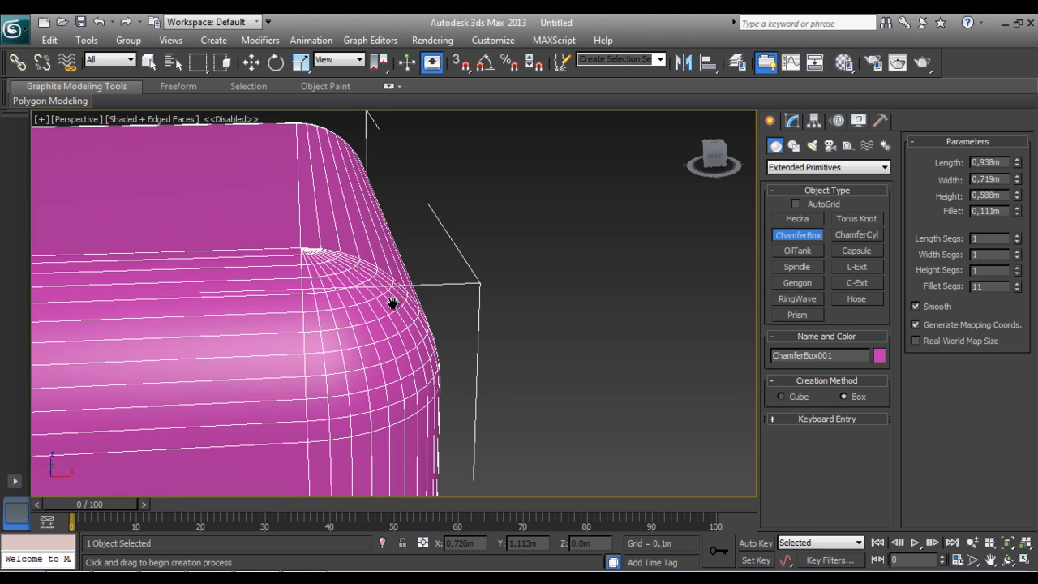
Reduce the chamfer box's fillet segments to 1 and view the flattened edges of the whole box
left_click_drag(1018, 288, 1035, 391)
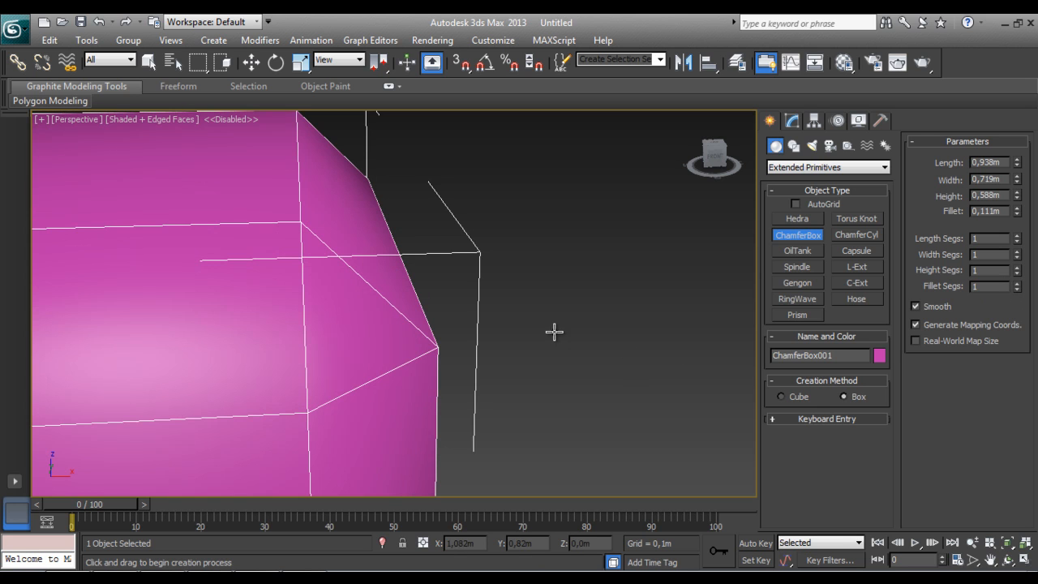
left_click(454, 322)
scroll(454, 323, "down", 4)
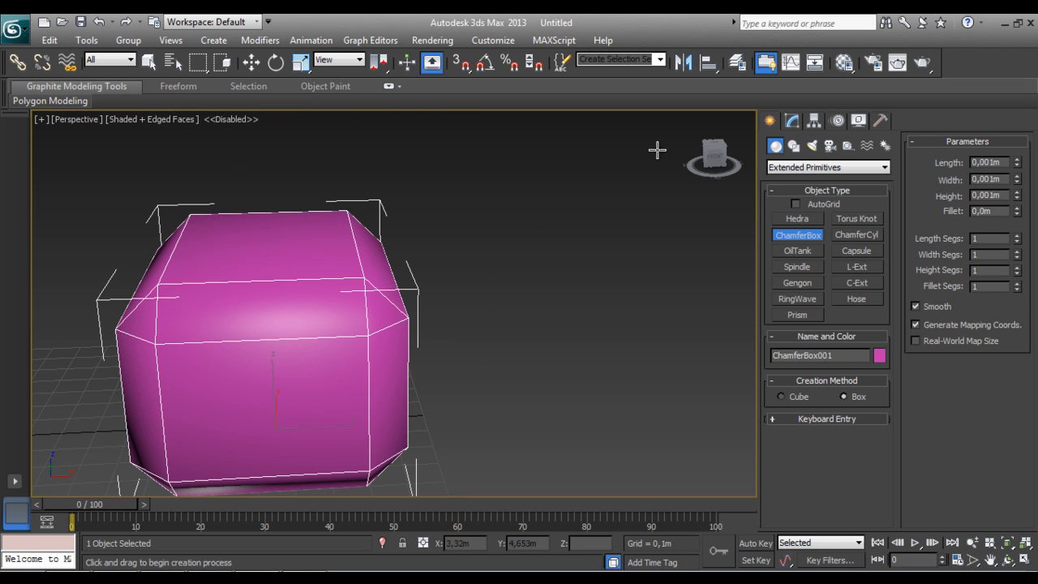
left_click(710, 155)
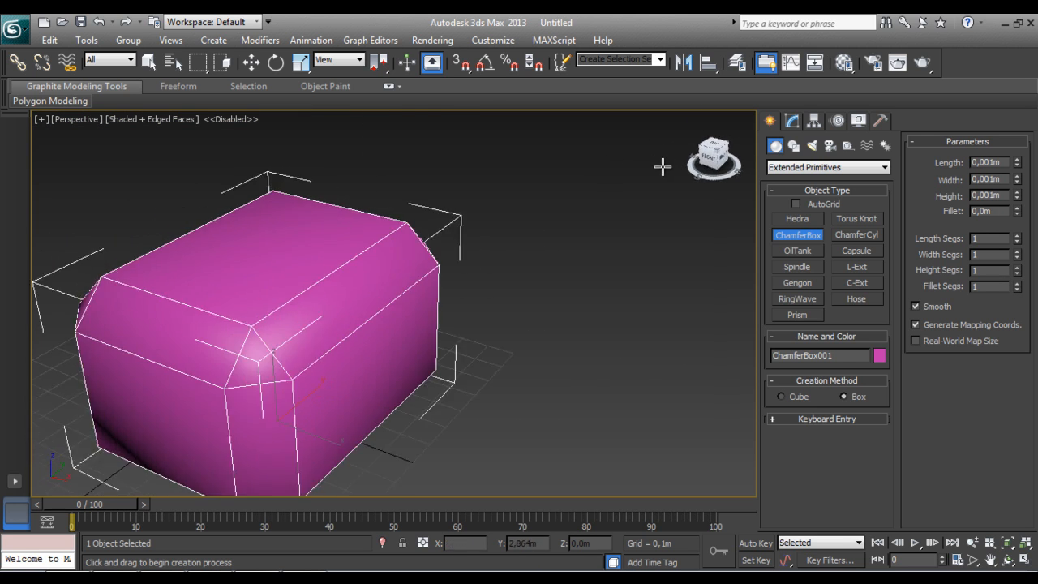
Open the chamfer box's parameters for modification and set its fillet segments to 9
left_click_drag(1017, 287, 1016, 271)
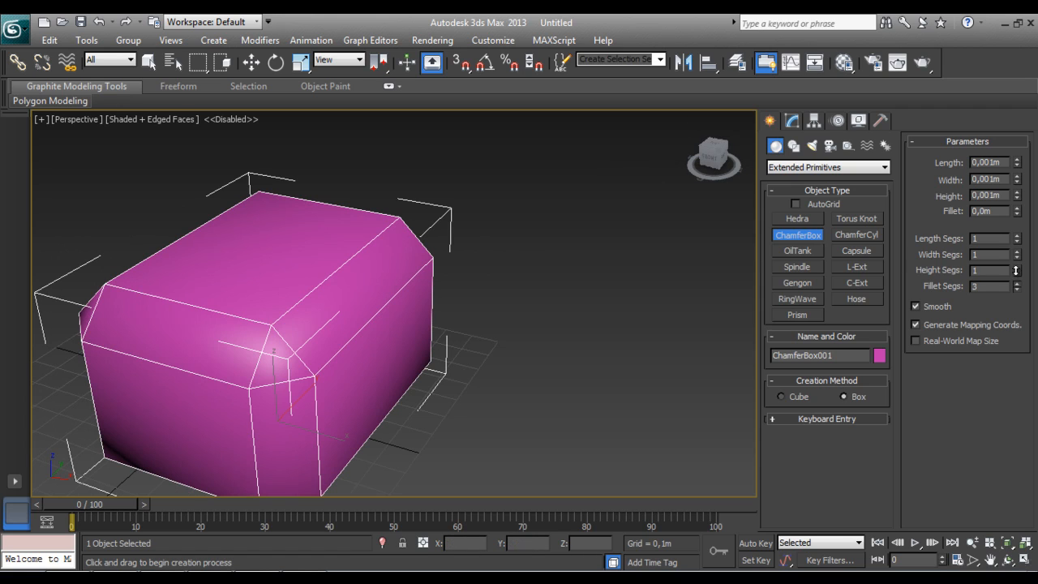
left_click(789, 126)
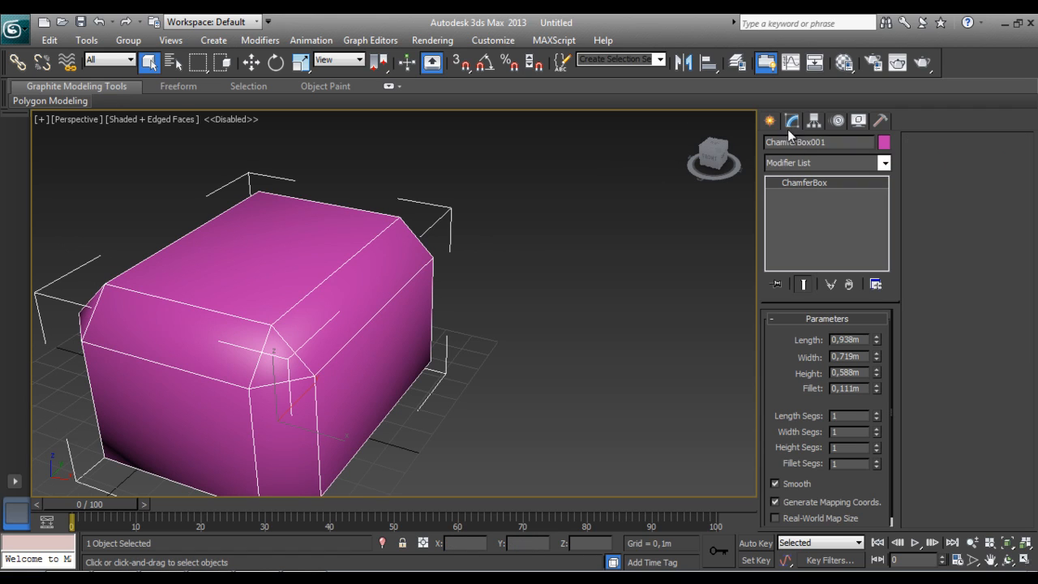
left_click_drag(876, 464, 876, 412)
middle_click_drag(604, 168, 591, 143, "alt")
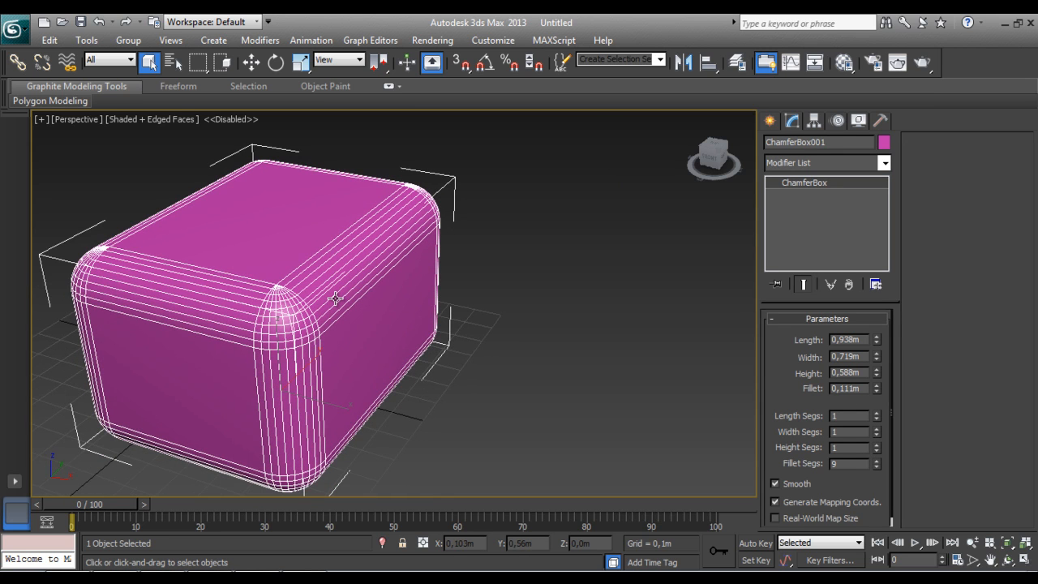
Delete the chamfer box and create a ChamferCyl with a radius of about 0,355m, height of about 0,635m and fillet of about 0,057m
key("Delete")
left_click(768, 121)
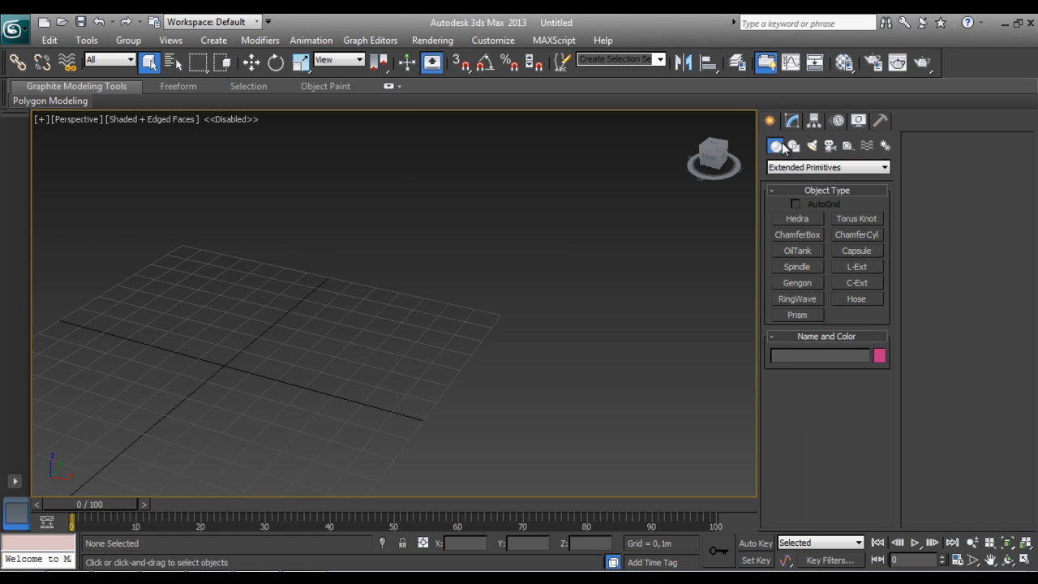
left_click(851, 236)
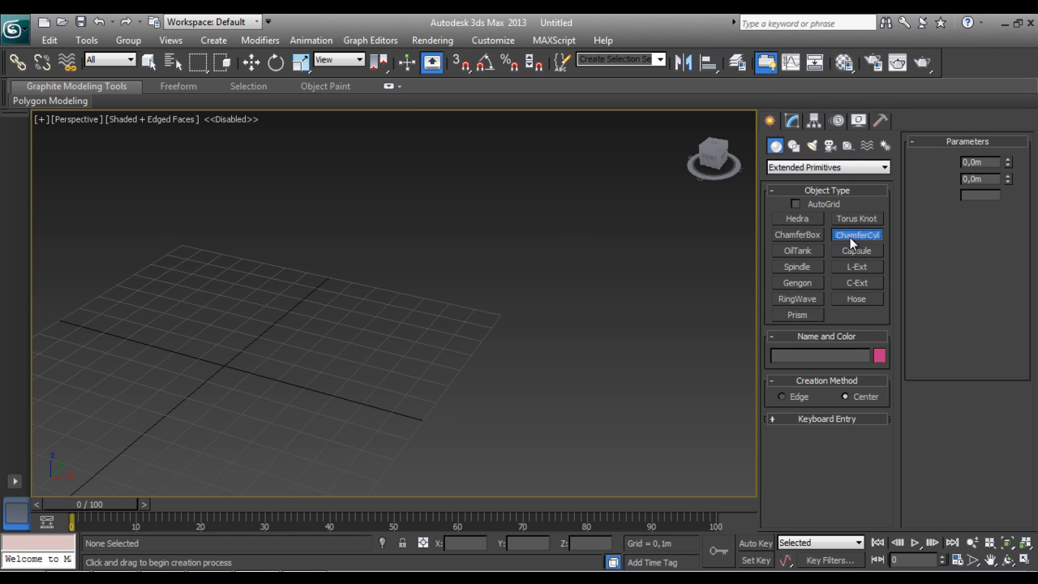
middle_click_drag(224, 308, 378, 287)
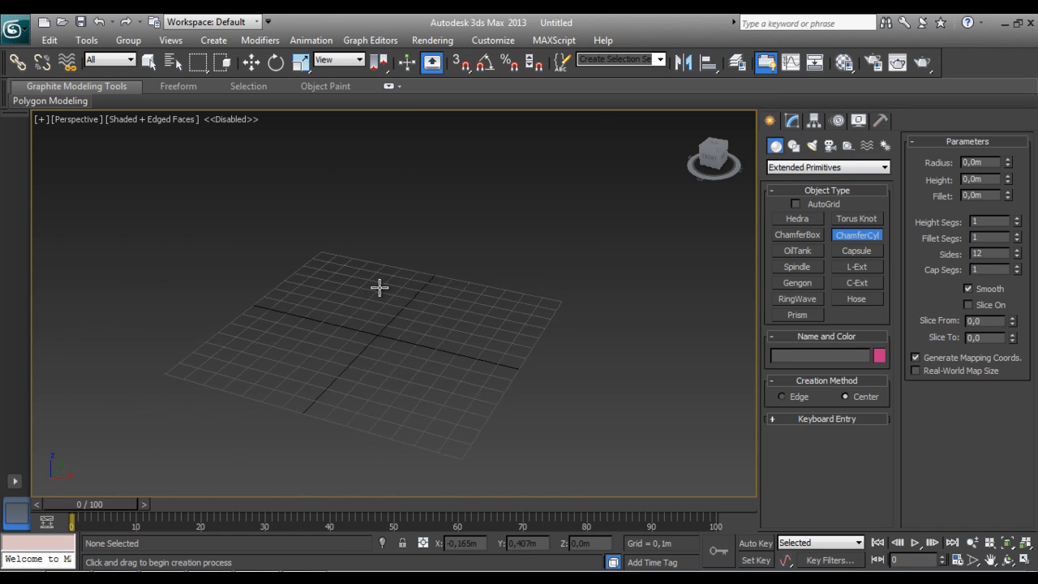
left_click_drag(345, 330, 398, 343)
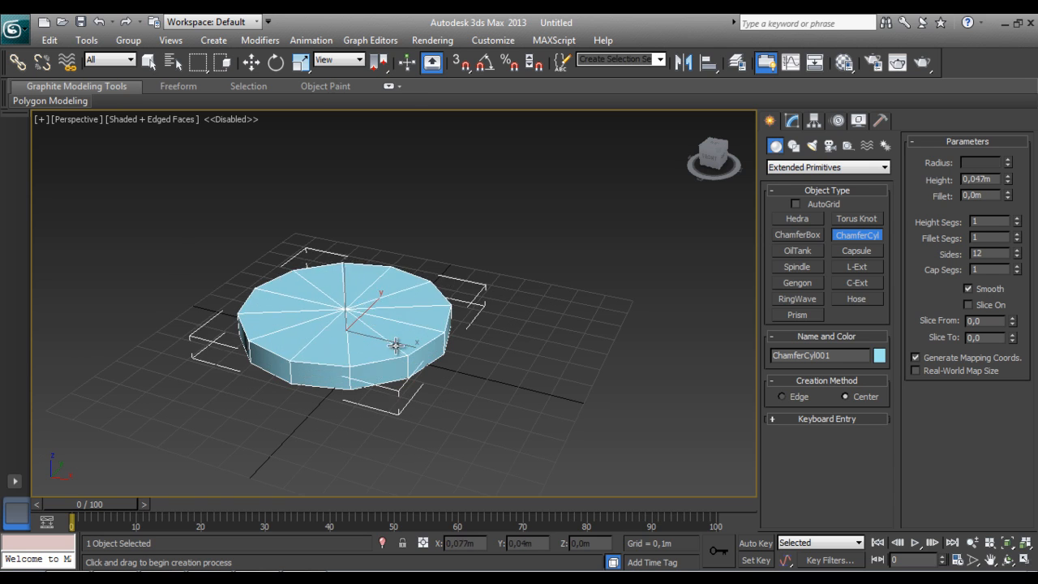
left_click(390, 172)
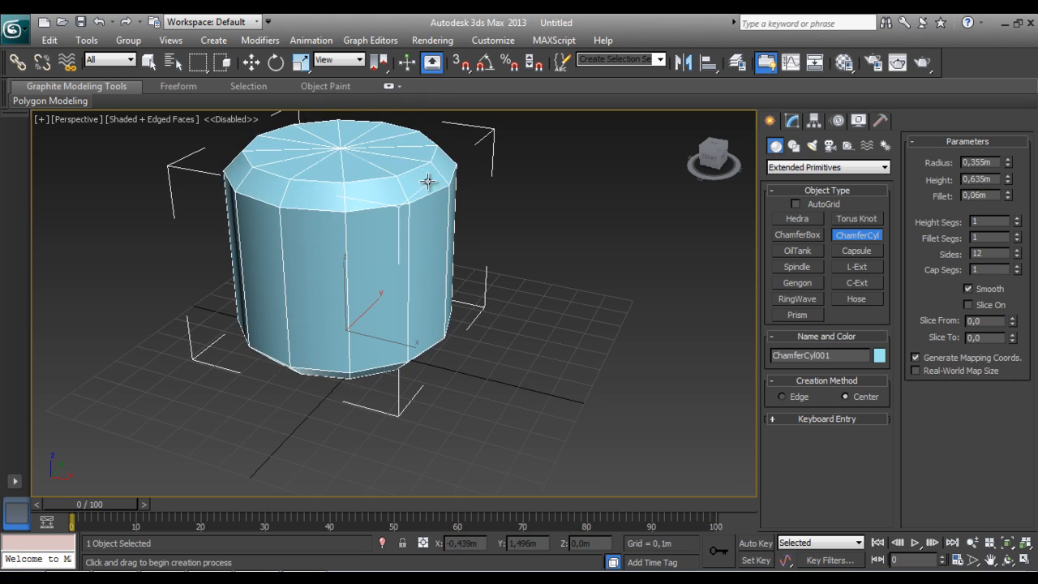
left_click(426, 182)
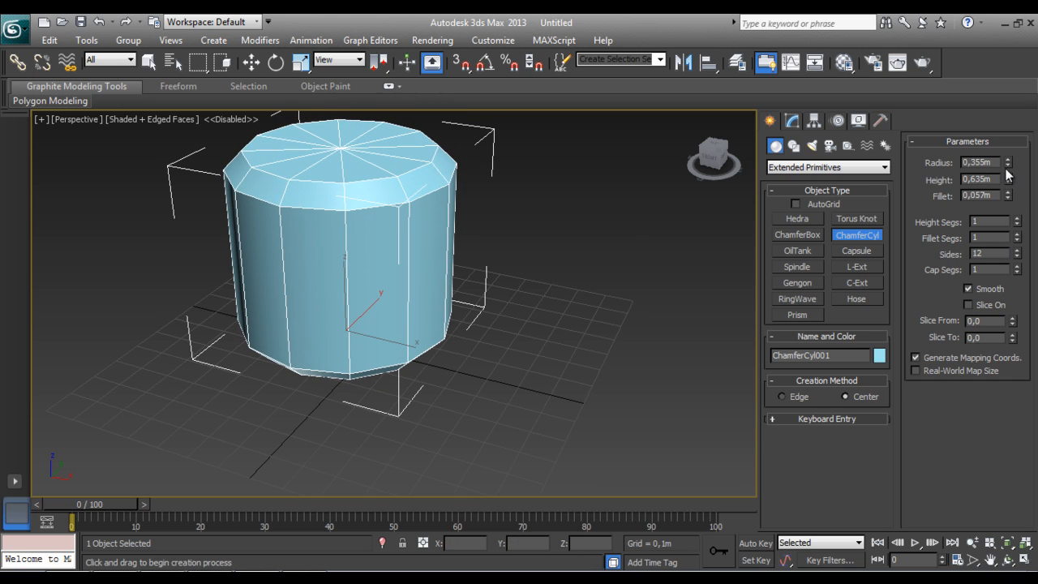
Set the chamfer cylinder's radius to 0,333m, height to 0,654m, fillet to 0,098m and fillet segments to 20
left_click_drag(1008, 163, 1013, 139)
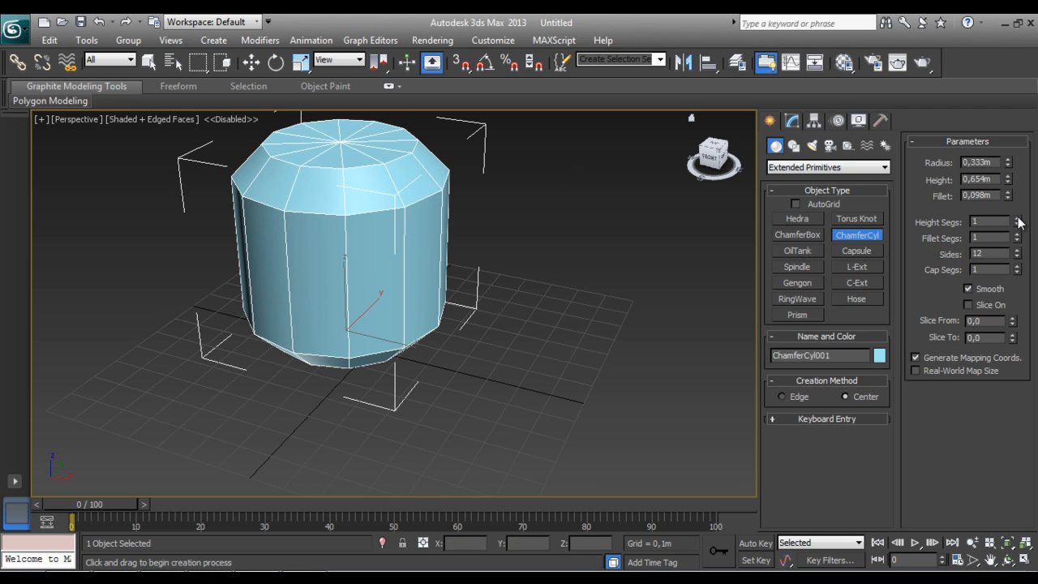
mouse_move(1018, 219)
left_mouse_down()
mouse_move(1025, 167)
mouse_move(1026, 217)
left_mouse_up()
left_click_drag(1017, 238, 996, 127)
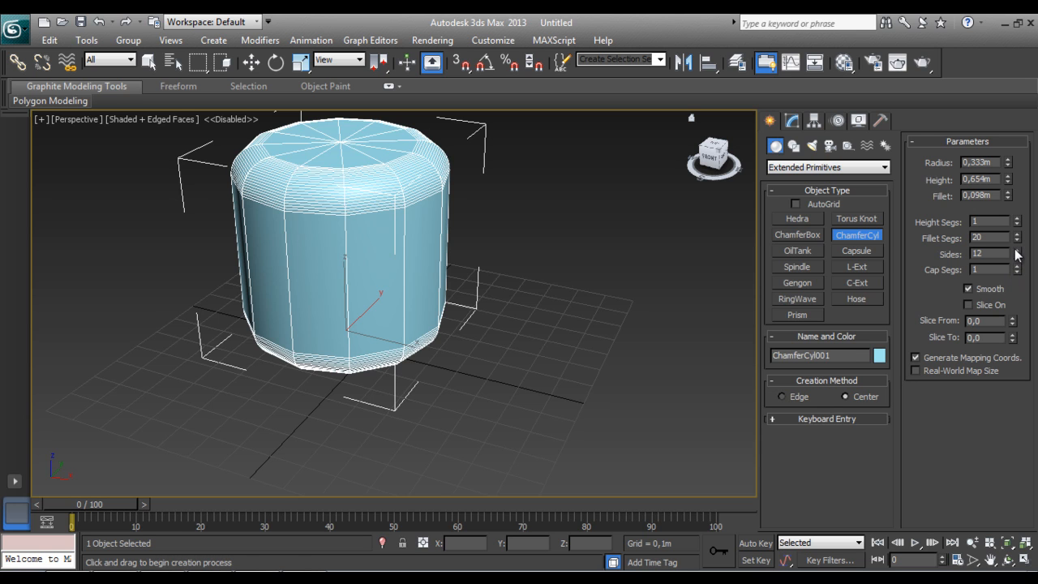
Reduce the chamfer cylinder's sides to 7 for comparison and raise them to 46
left_click_drag(1019, 254, 1031, 287)
mouse_move(713, 155)
left_mouse_down()
mouse_move(710, 179)
mouse_move(712, 150)
mouse_move(711, 162)
left_mouse_up()
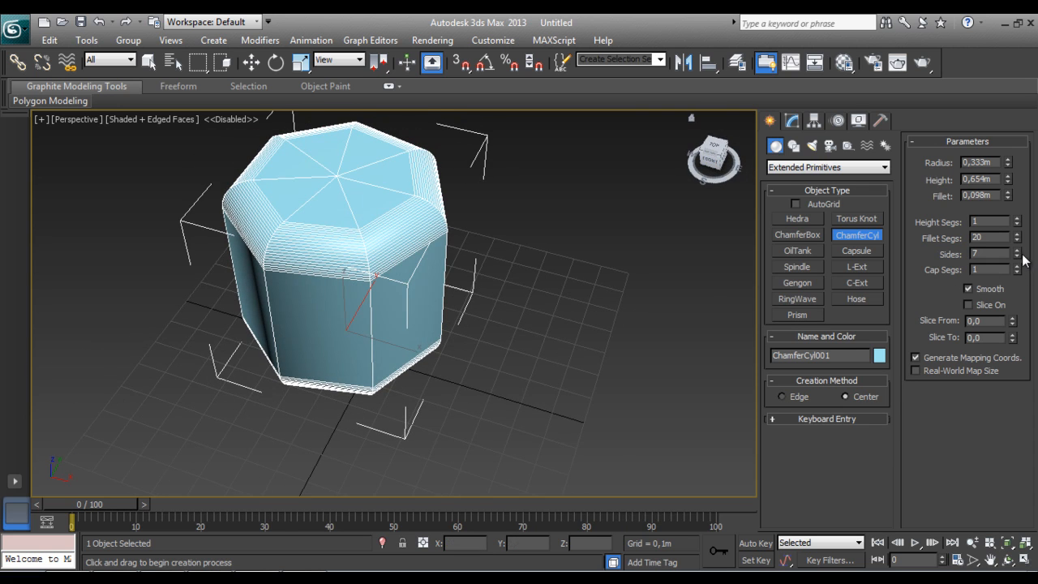
left_click_drag(1023, 257, 1034, 523)
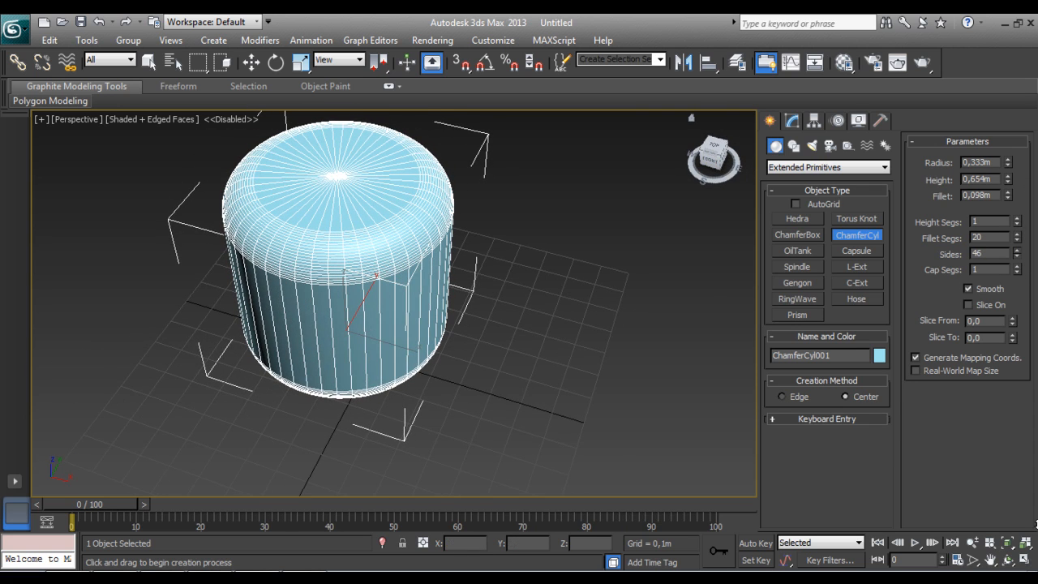
left_click_drag(720, 152, 717, 139)
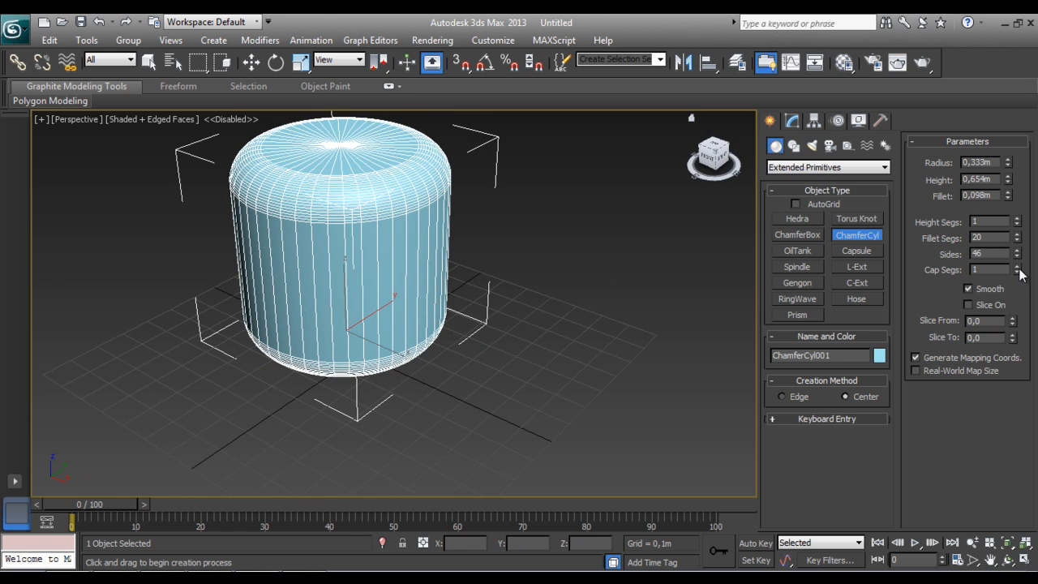
Try out the chamfer cylinder's cap segments, return them to 1, and slice the cylinder from 250,0
left_click_drag(1018, 272, 1025, 253)
left_click_drag(1018, 273, 998, 471)
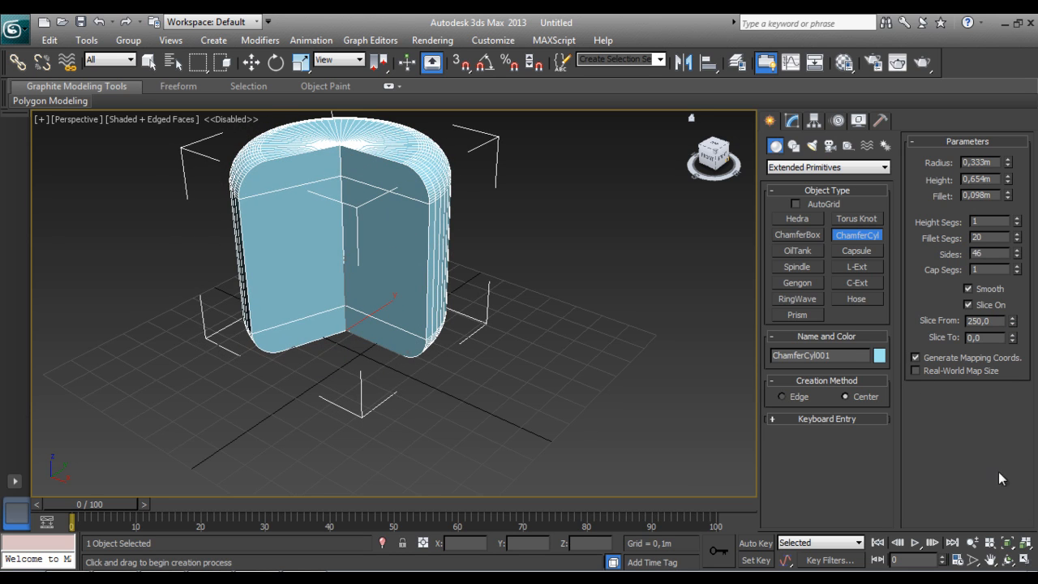
Create an OilTank beside the chamfer cylinder with a radius of about 0,276m, height of about 0,602m and cap height of about 0,177m
left_click(791, 255)
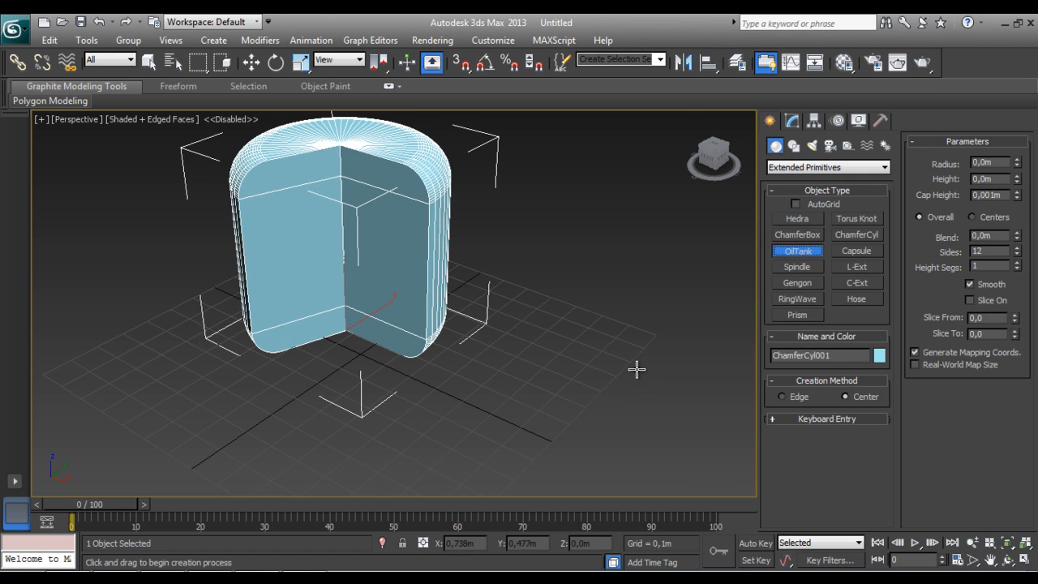
left_click_drag(600, 370, 654, 424)
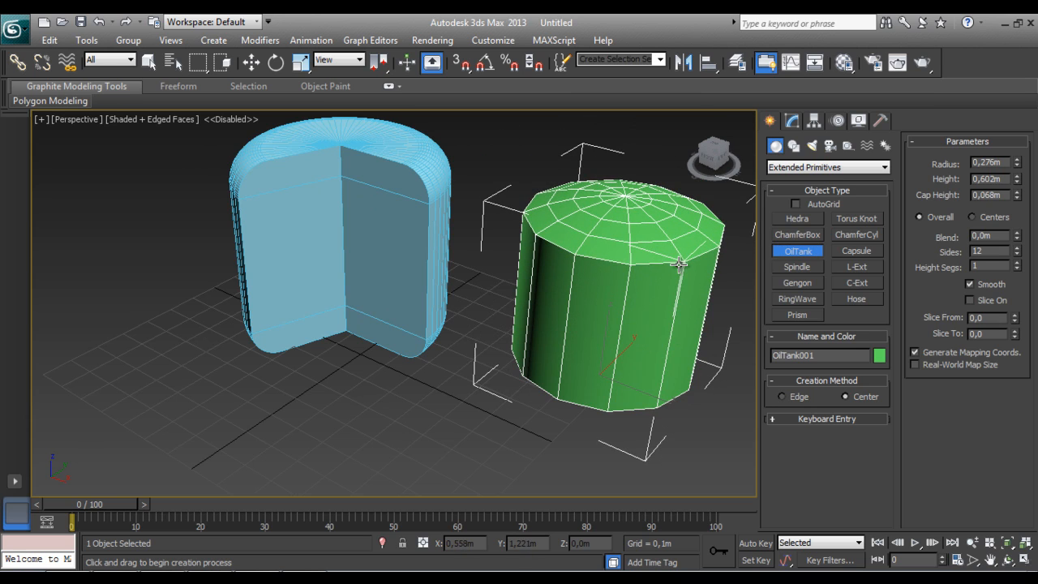
left_click(678, 264)
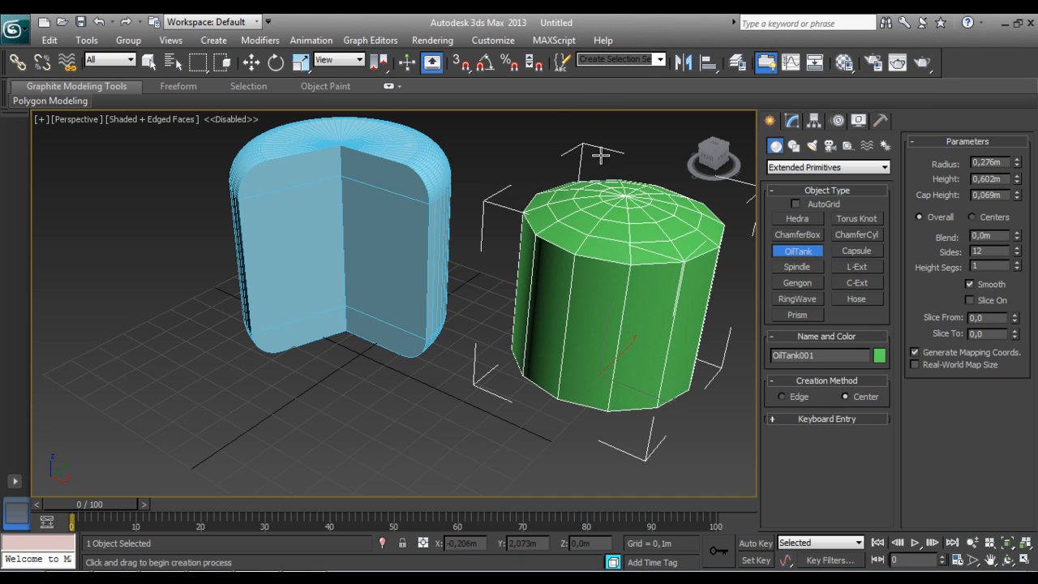
left_click(611, 87)
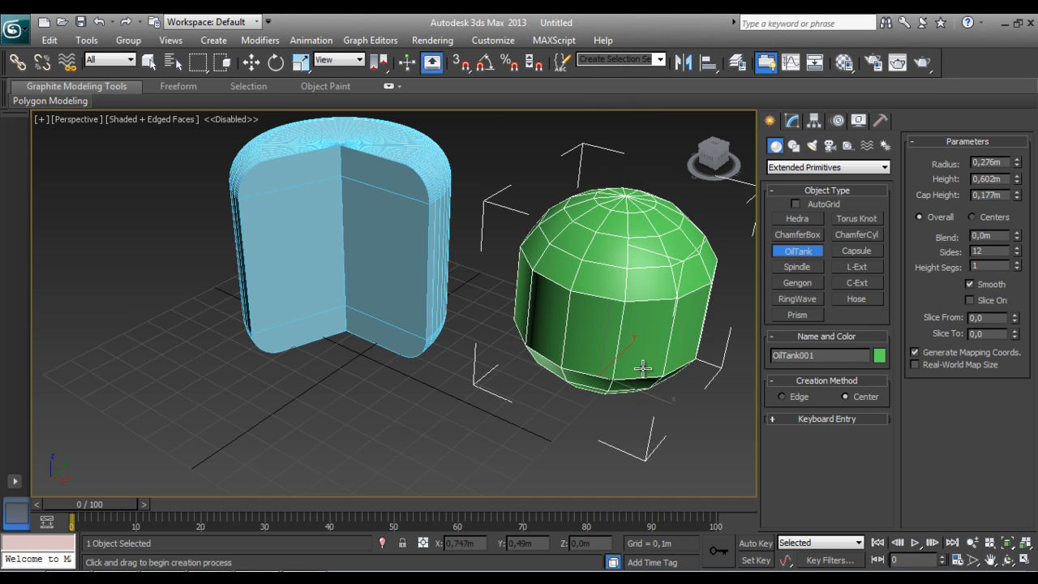
Open the oil tank's parameters for modification and set its height to 1,176m and cap height to 0,273m
left_click(790, 123)
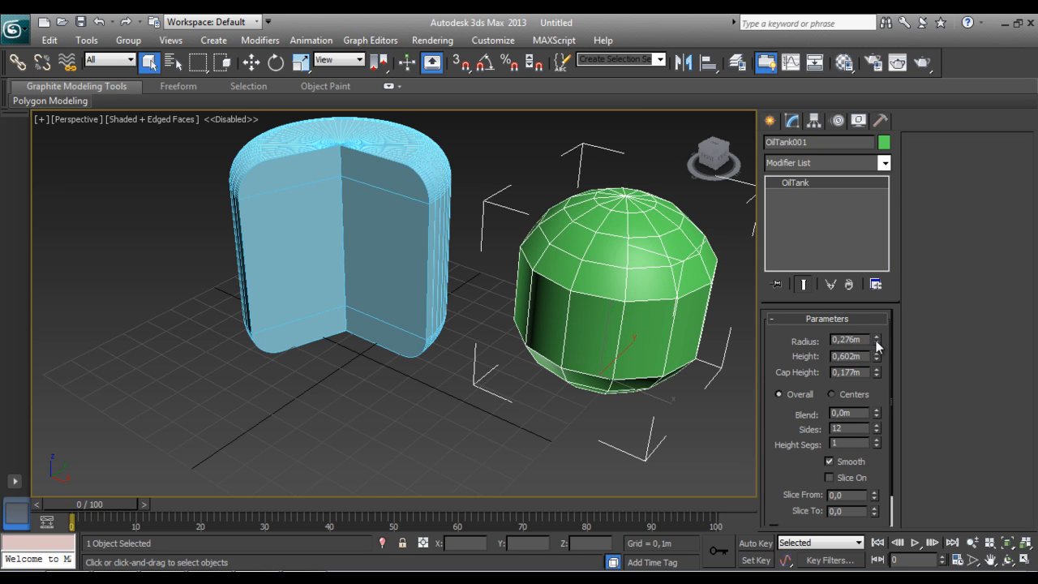
left_click_drag(876, 370, 876, 349)
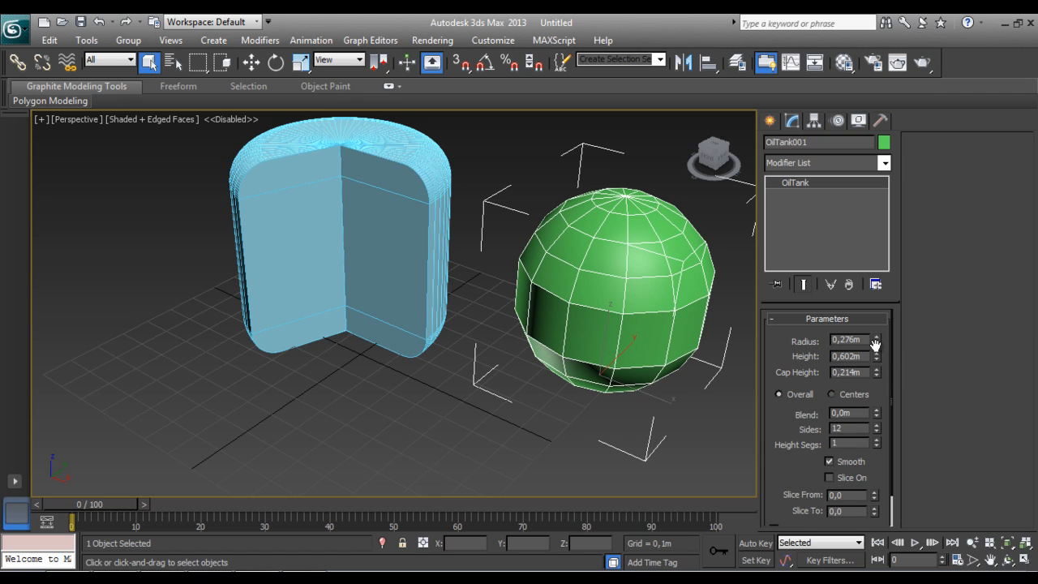
left_click_drag(875, 345, 874, 312)
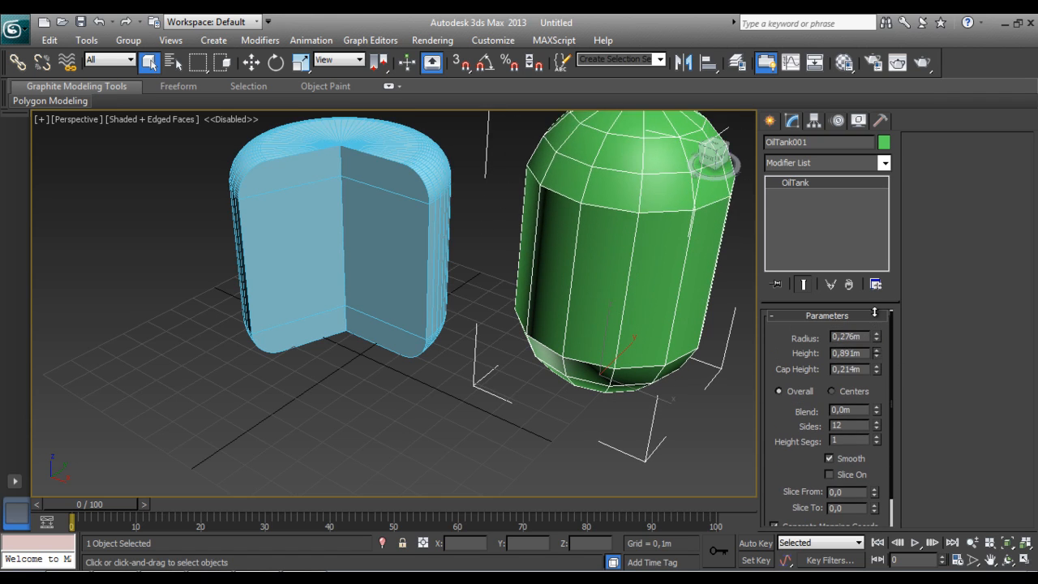
left_click_drag(877, 366, 874, 337)
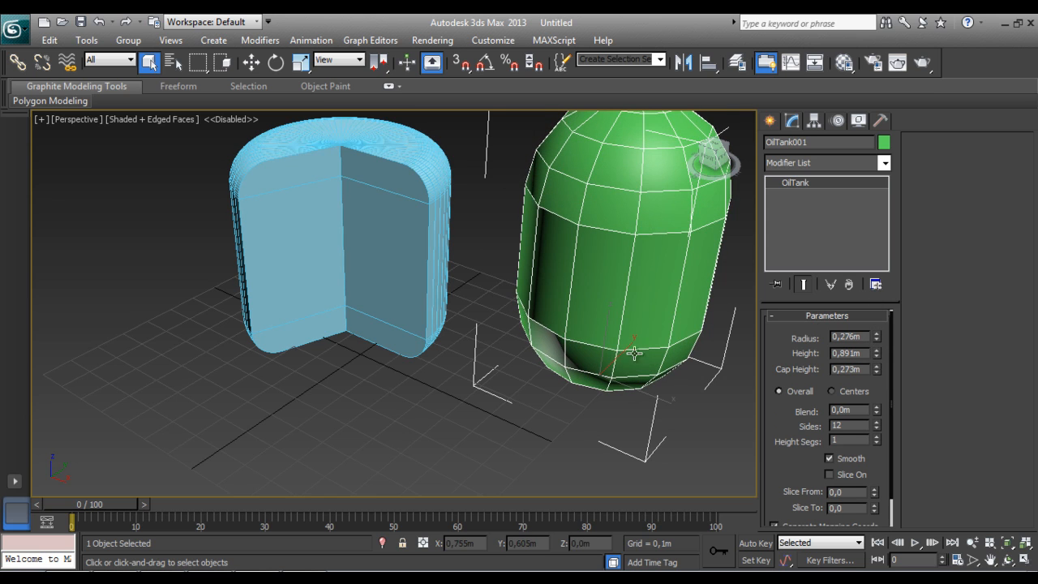
middle_click_drag(597, 353, 471, 419)
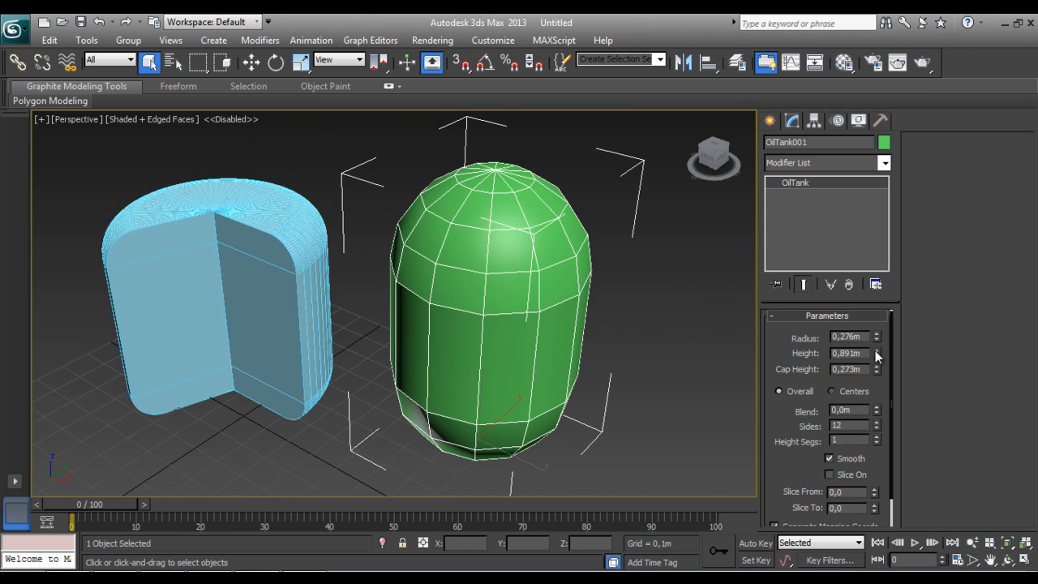
left_click_drag(876, 355, 876, 328)
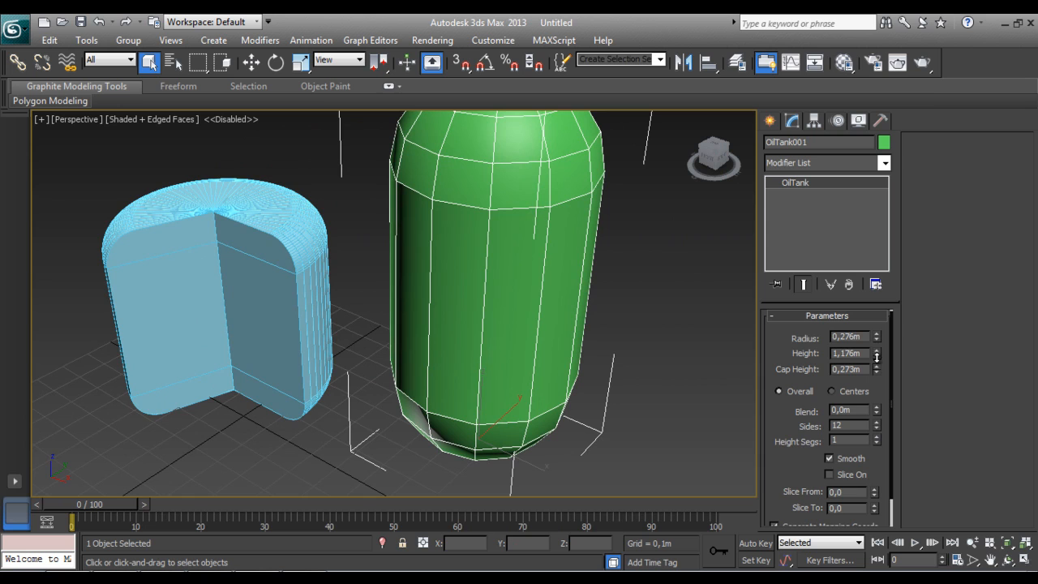
middle_click_drag(606, 296, 587, 348)
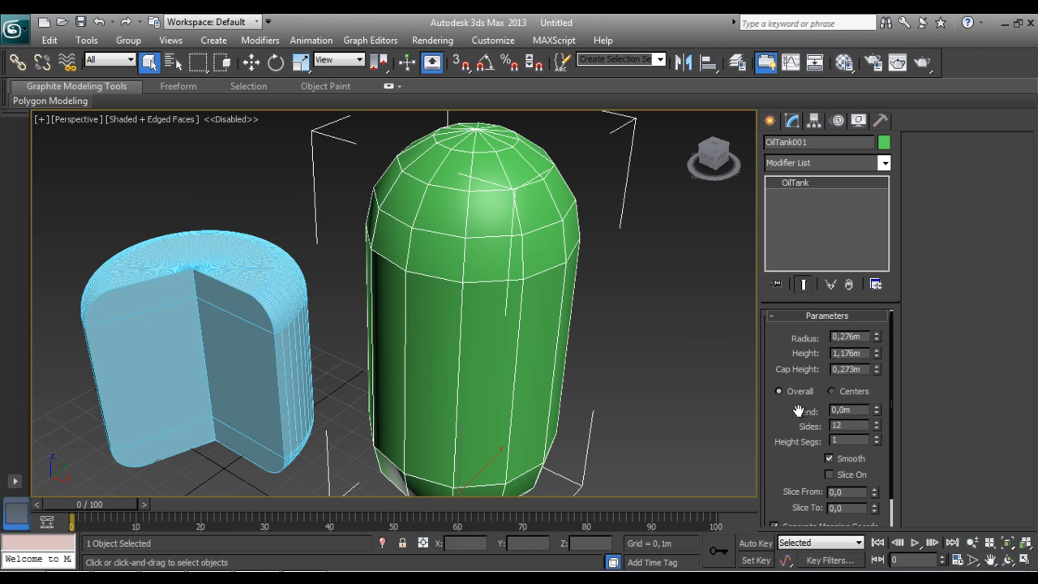
Set the oil tank's blend to 0,222m, sides to 28 and height segments to 4, and slice it from 199,5
scroll(795, 411, "down", 1)
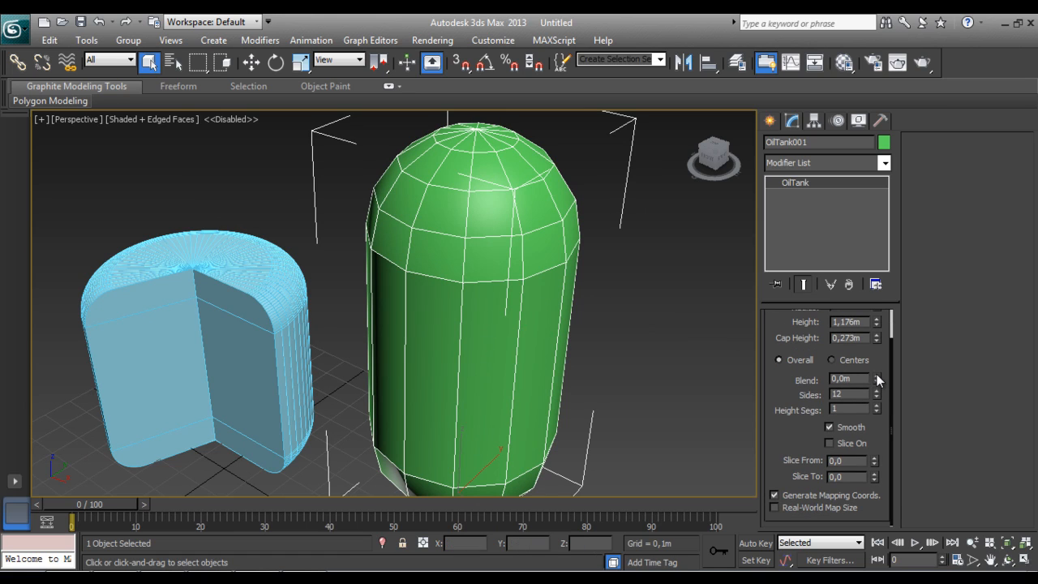
left_click_drag(876, 378, 997, 391)
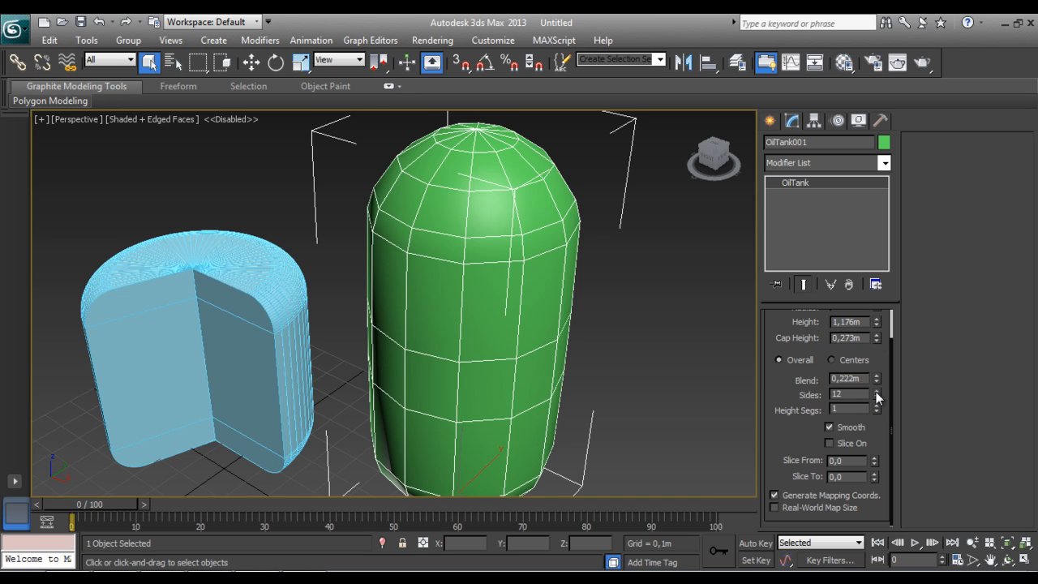
left_click_drag(876, 392, 876, 266)
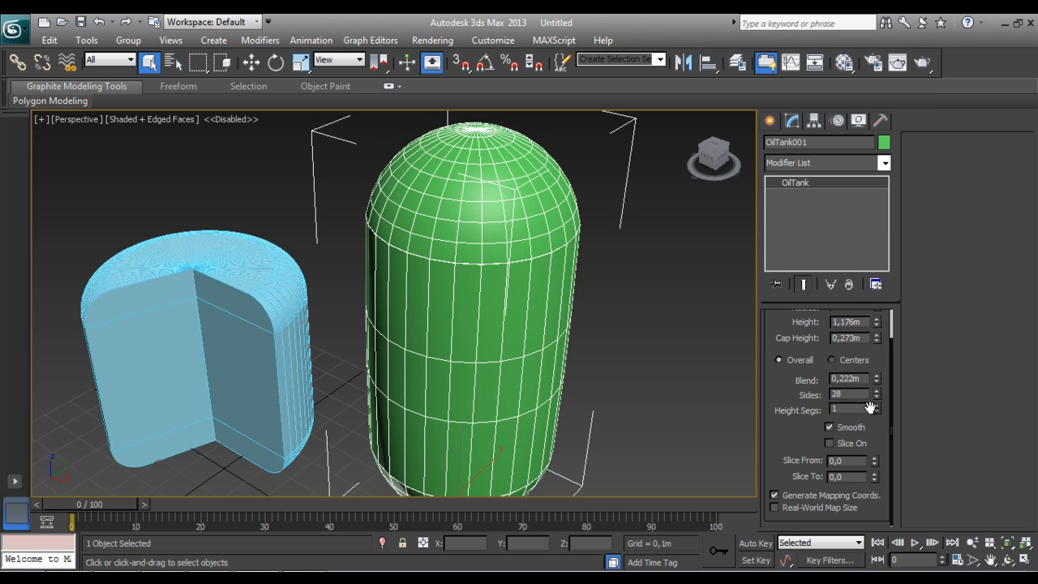
left_click_drag(876, 407, 876, 380)
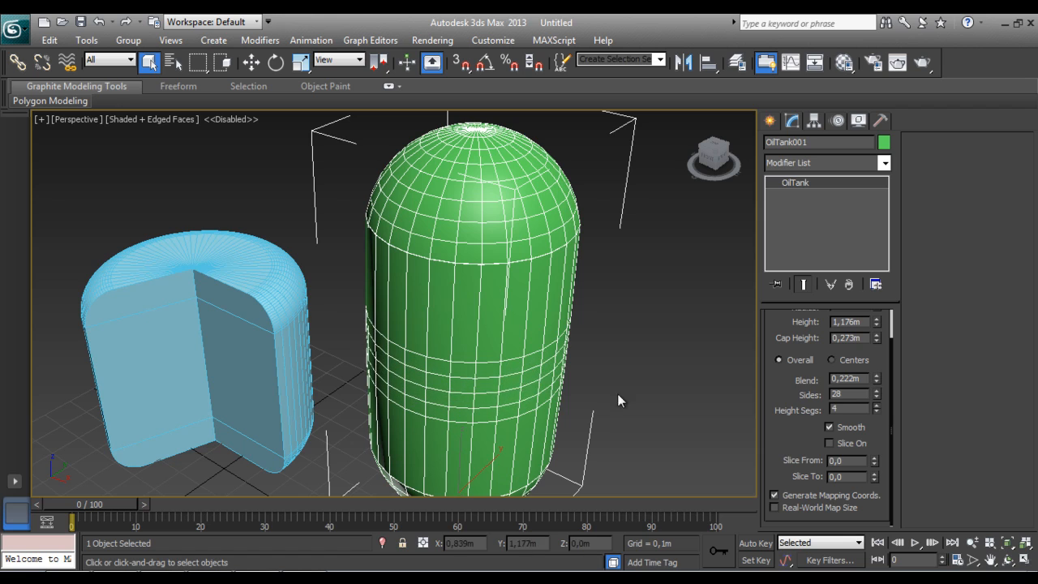
left_click(828, 442)
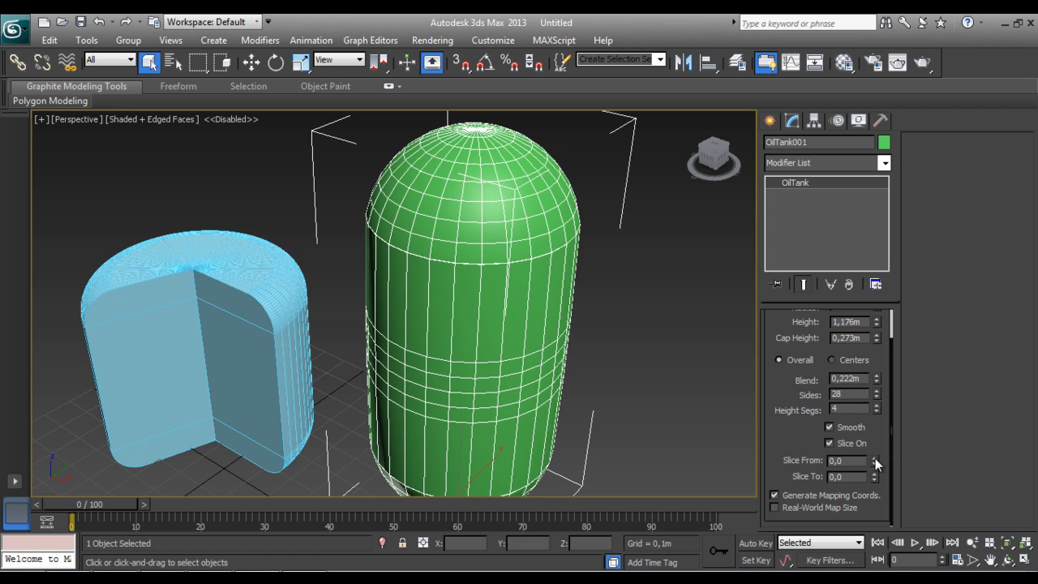
left_click_drag(875, 458, 873, 340)
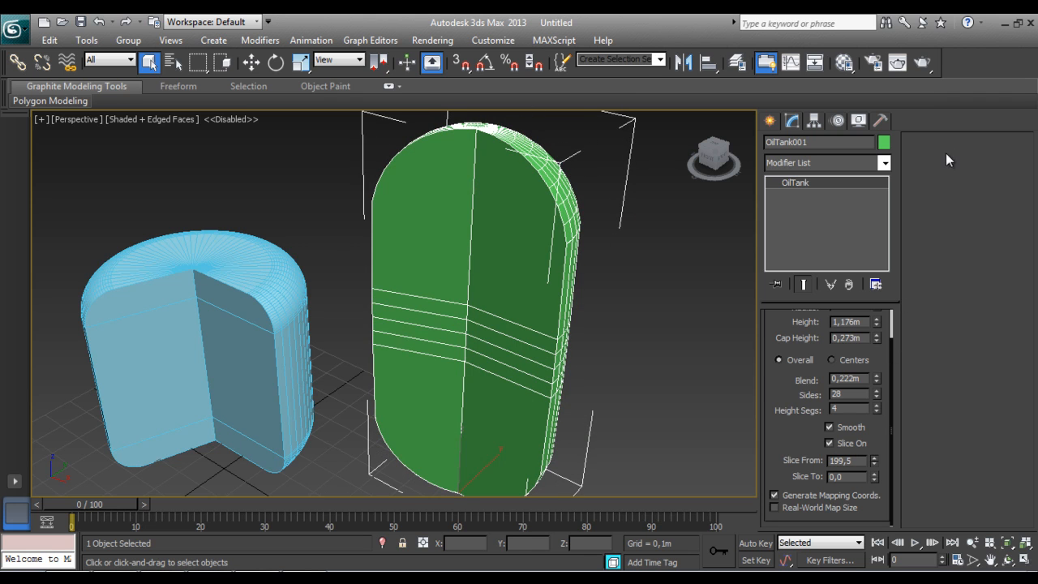
Create a Capsule in front of the chamfer cylinder with a radius of about 0,113m and height of about 0,718m
left_click(769, 120)
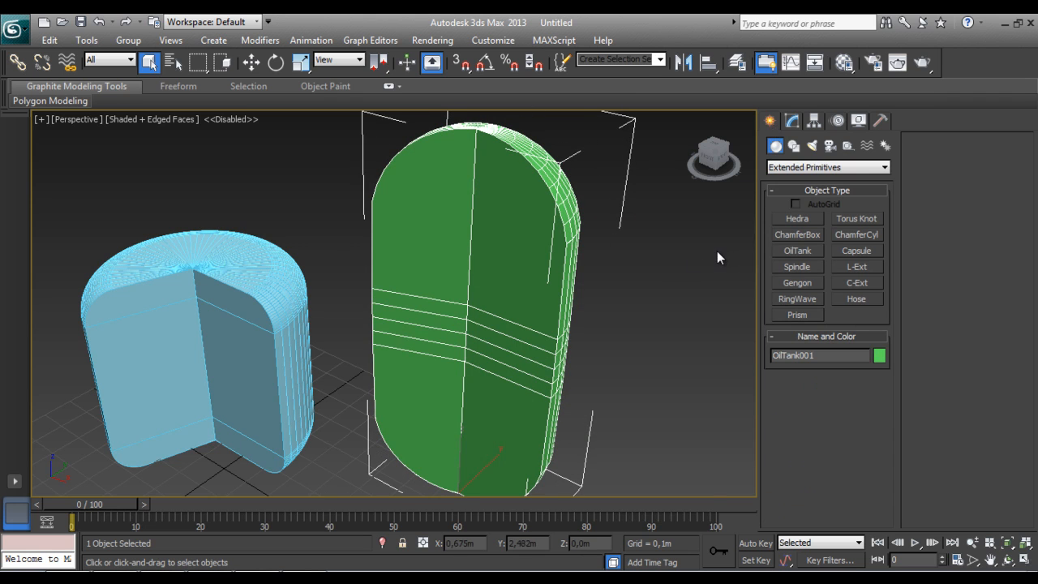
middle_click_drag(717, 250, 735, 112)
scroll(709, 184, "down", 2)
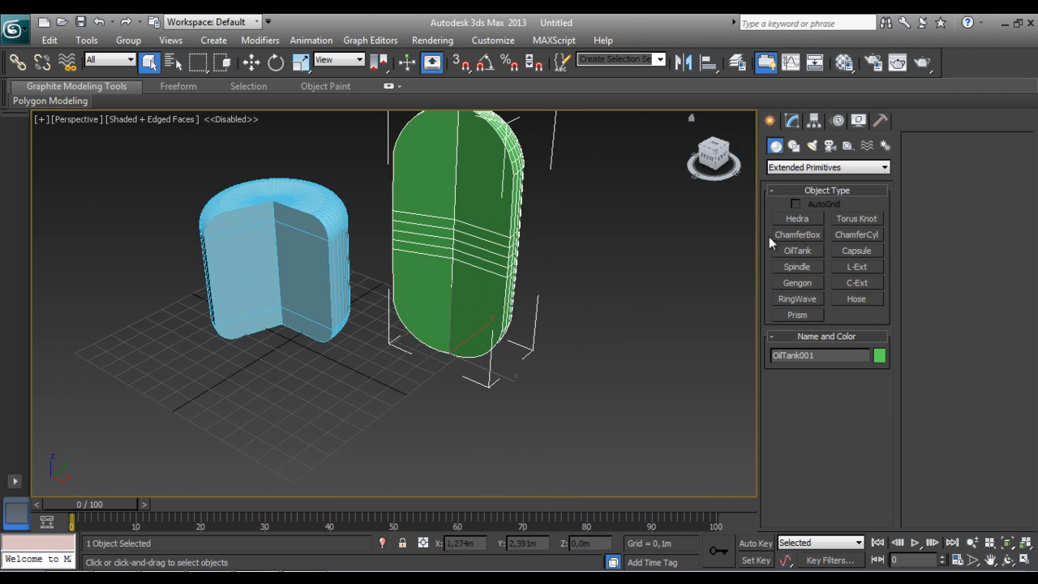
left_click(849, 252)
left_click_drag(222, 394, 241, 409)
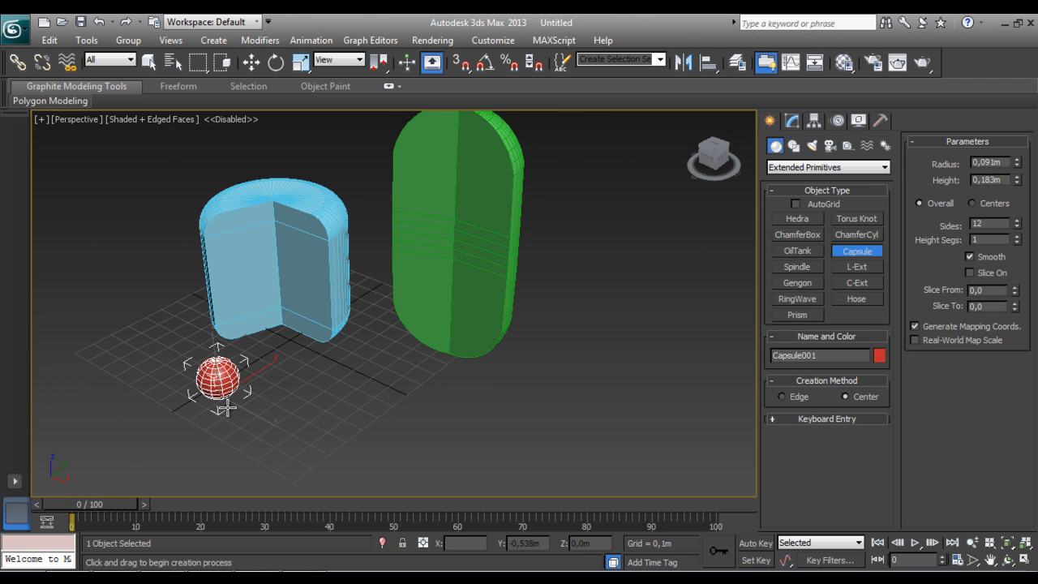
left_click(232, 409)
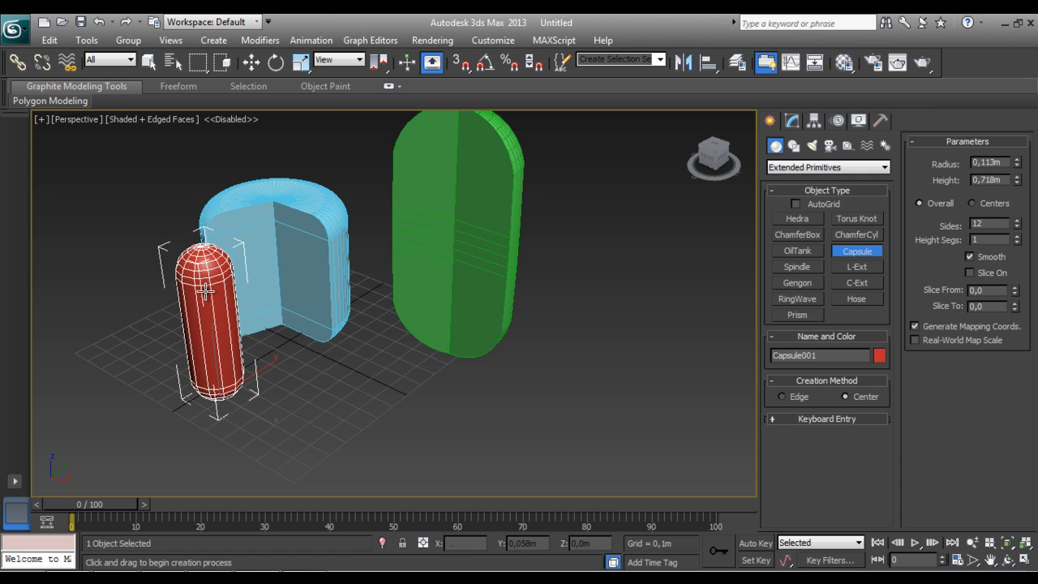
left_click(209, 291)
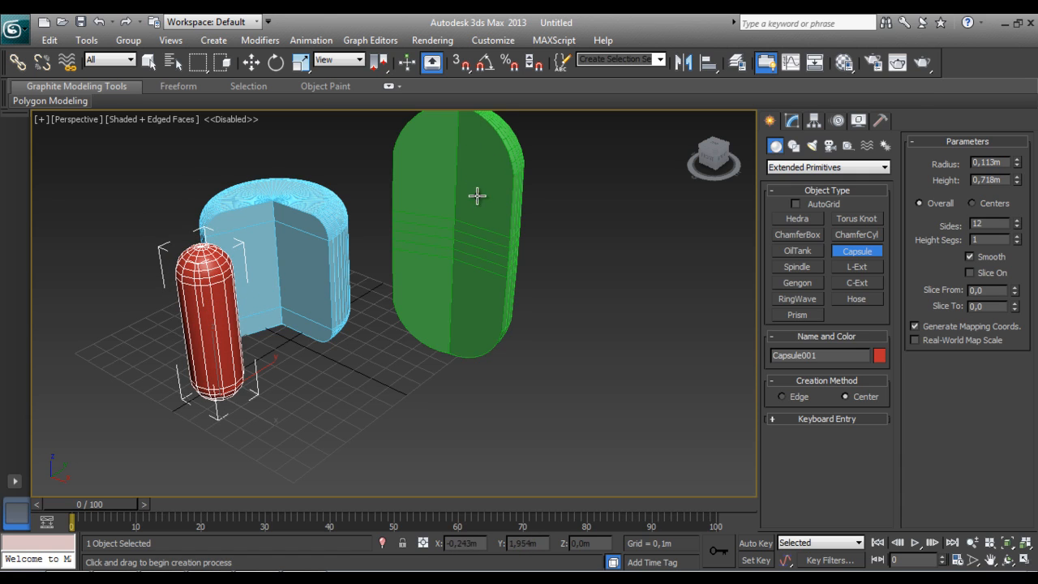
Set the capsule's radius to 0,114m, height to 0,611m, sides to 19 and height segments to 4, and slice it from 257,0
scroll(476, 208, "up", 2)
scroll(489, 225, "down", 2)
left_click(792, 121)
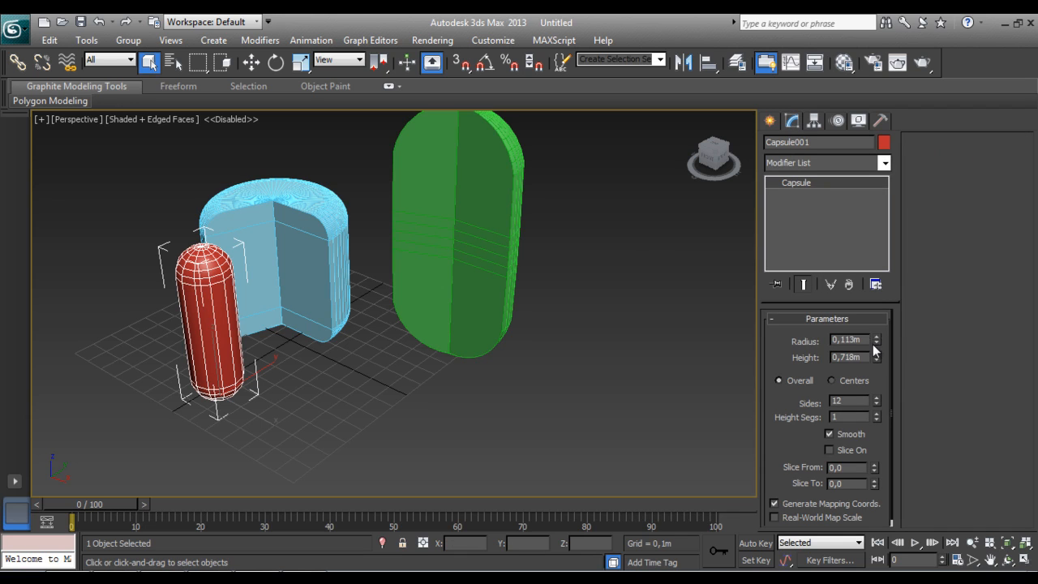
left_click_drag(878, 341, 876, 367)
left_click_drag(877, 403, 879, 363)
left_click_drag(876, 416, 875, 410)
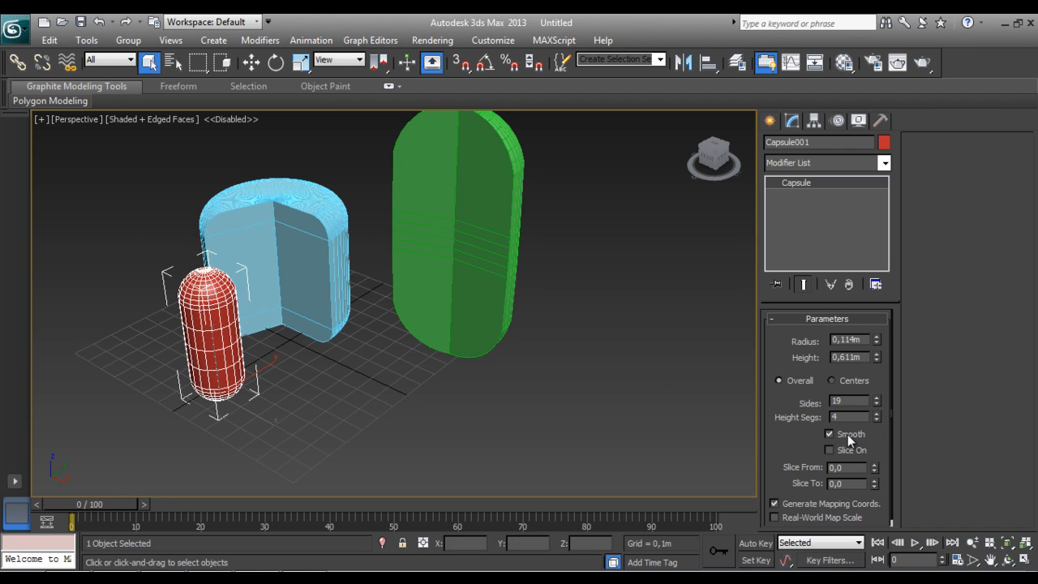
left_click(830, 449)
left_click_drag(872, 467, 932, 97)
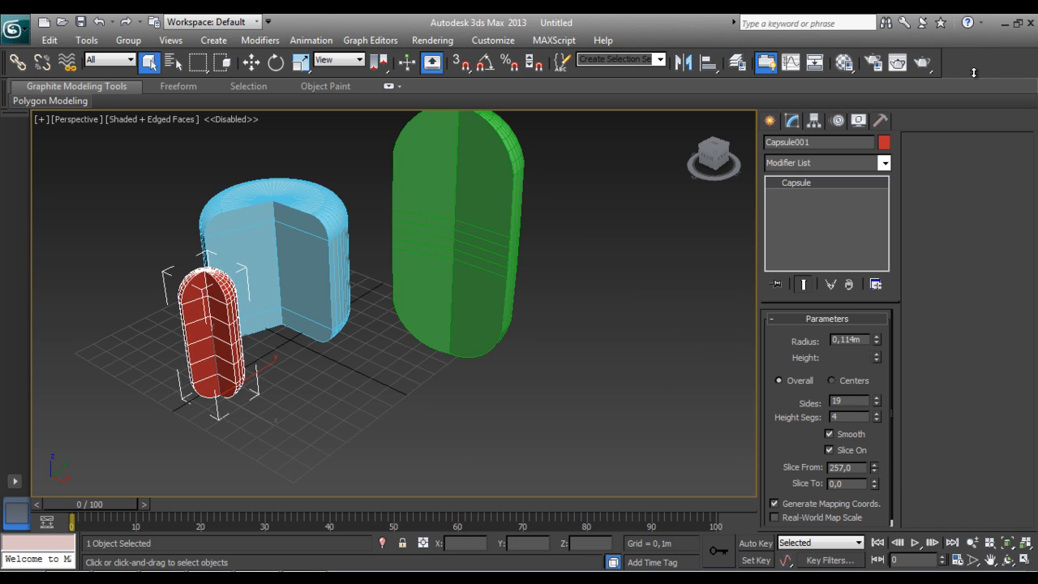
Create a Spindle between the capsule and the oil tank with a radius of about 0,263m, height of about 0,192m and cap height of about 0,061m
left_click(768, 122)
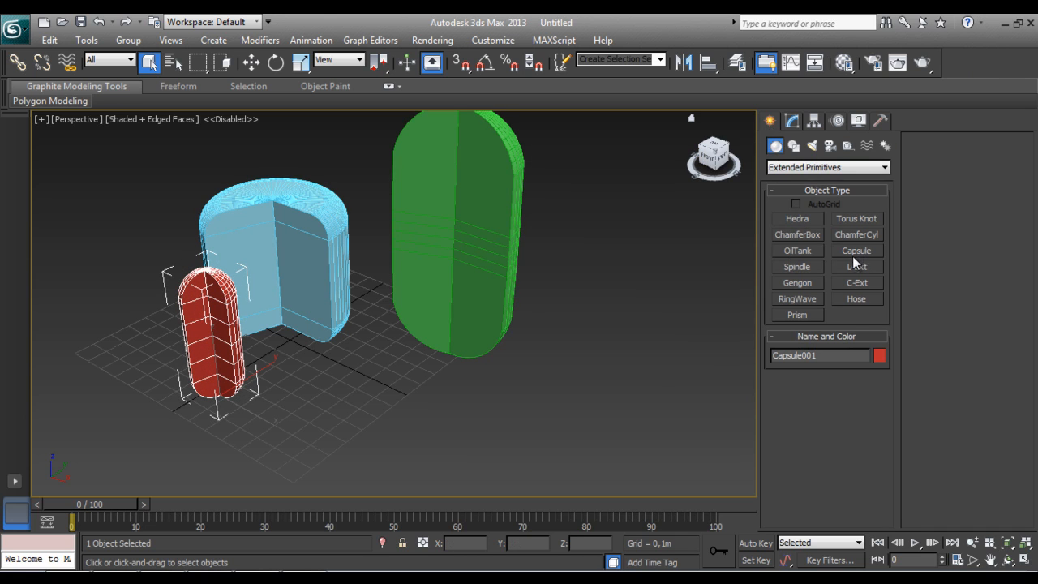
left_click(797, 266)
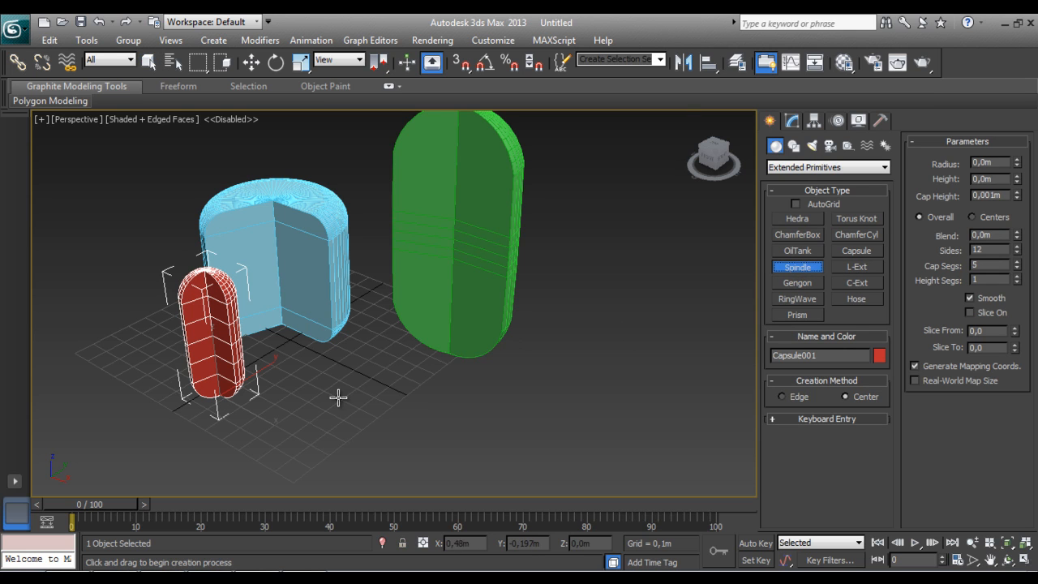
left_click_drag(341, 396, 371, 411)
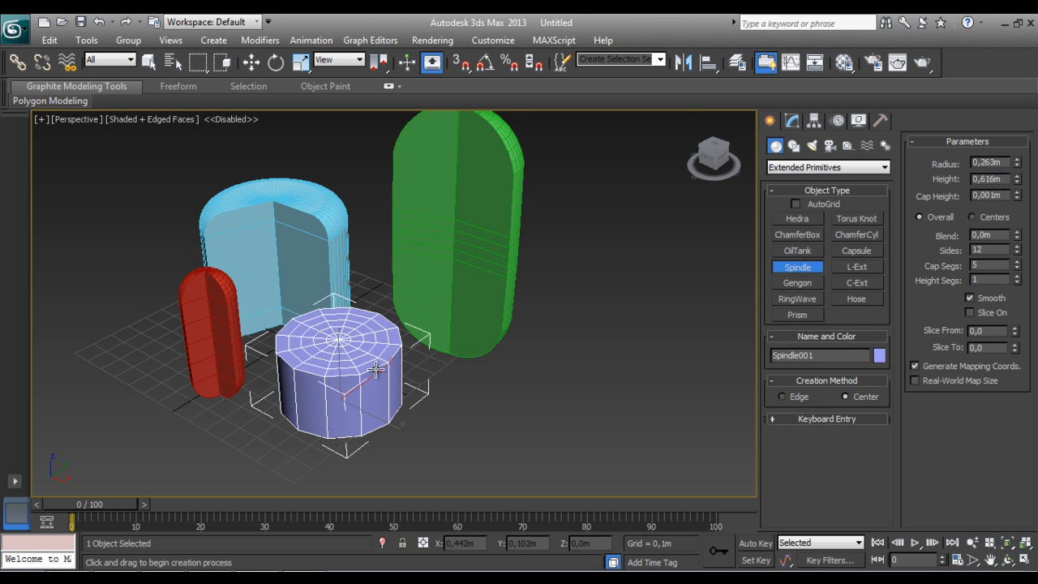
left_click(373, 386)
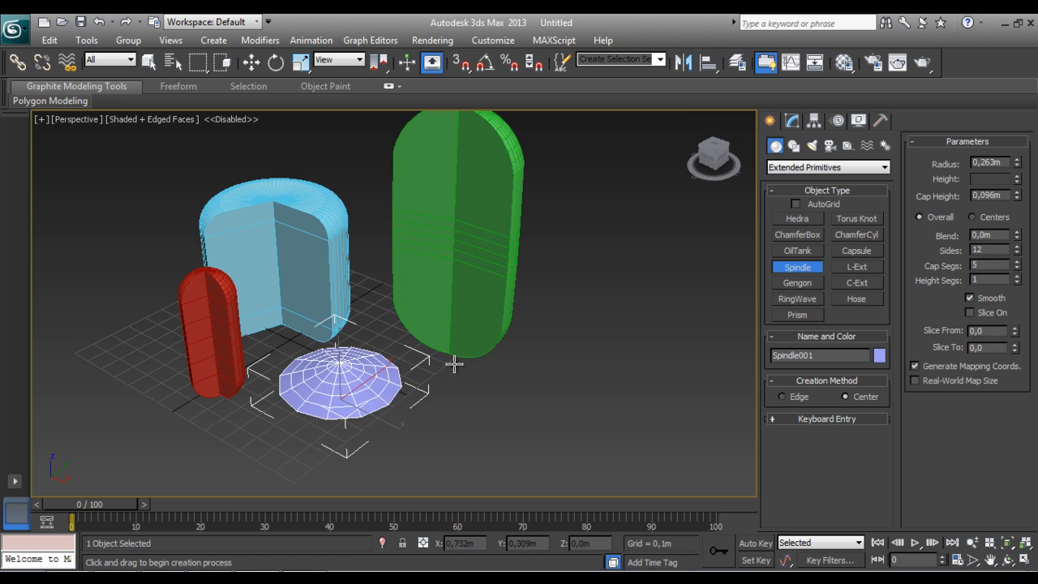
left_click(394, 391)
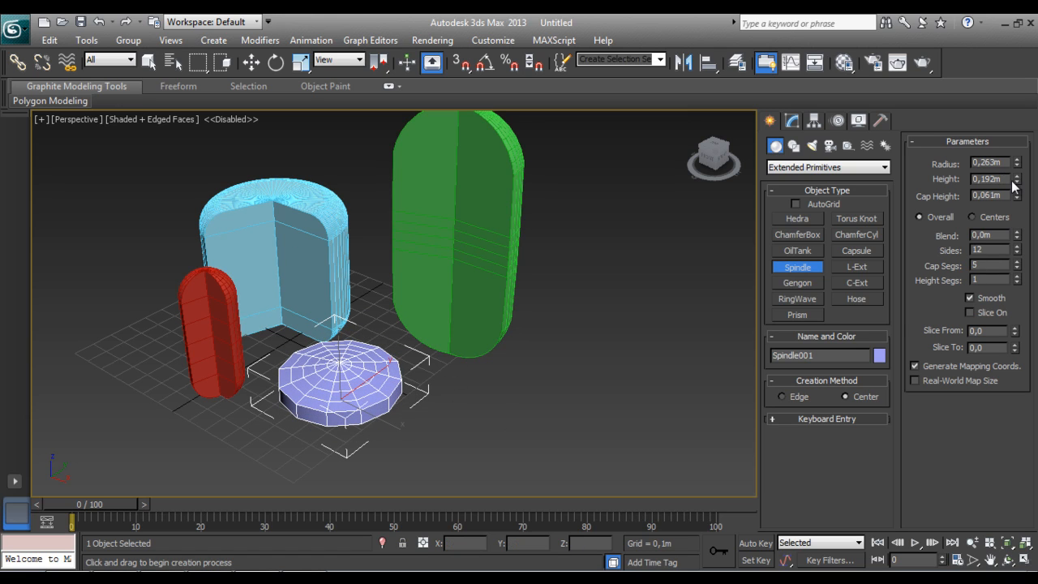
Set the spindle's radius to 0,292m, height to 0,899m and cap height to 0,371m, and inspect its shape from the side
left_click_drag(1018, 183, 1019, 475)
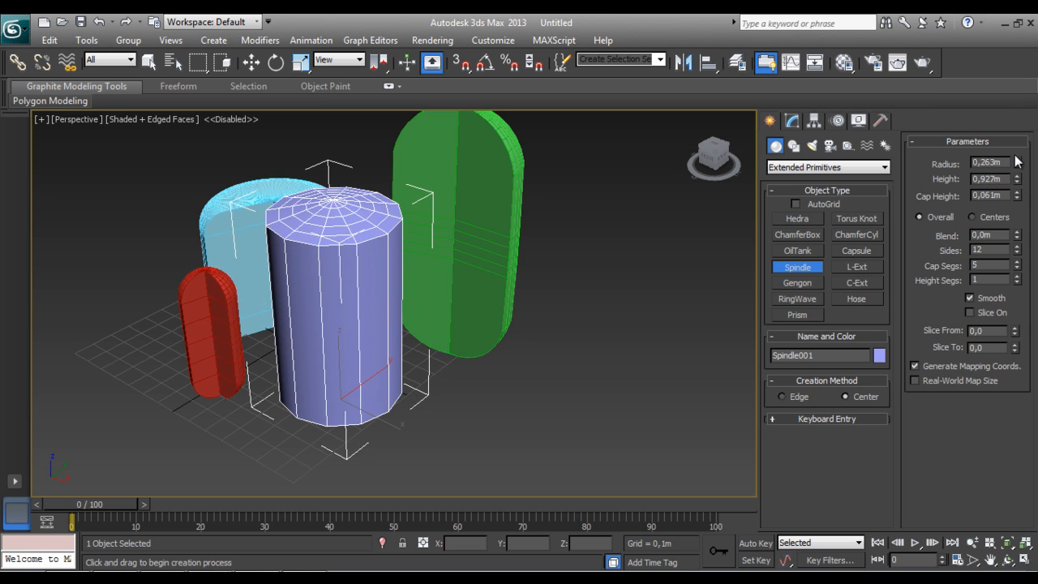
left_click_drag(1019, 165, 1024, 388)
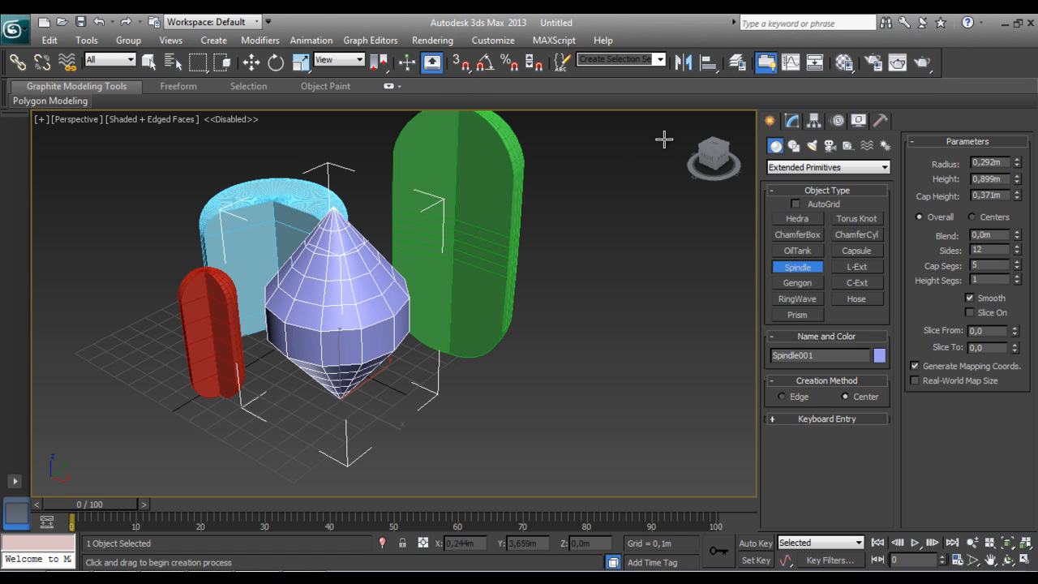
left_click_drag(716, 155, 600, 209)
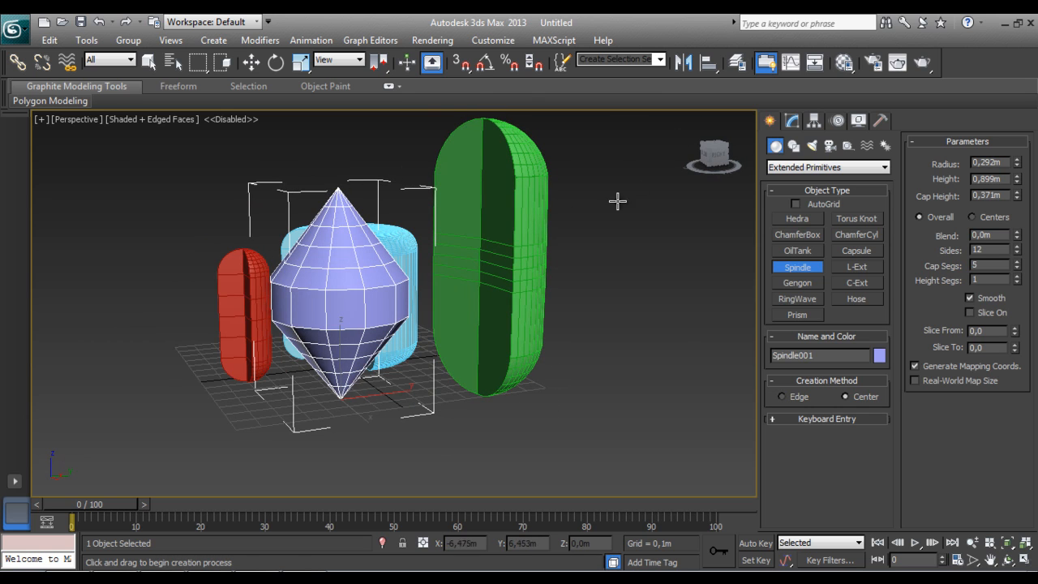
left_click_drag(708, 152, 758, 173)
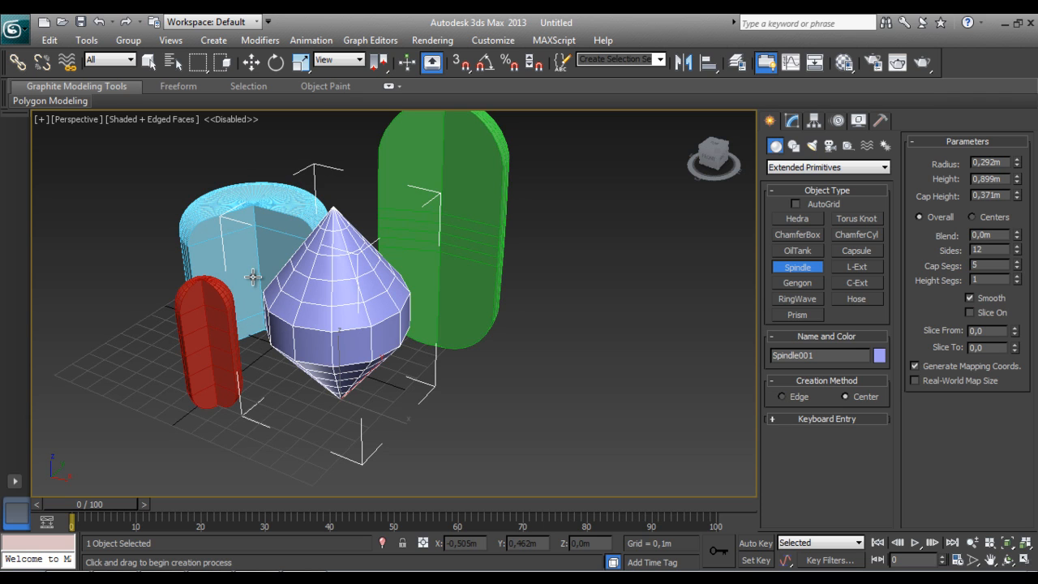
Set the spindle's blend to 0,034m, its sides to 17 and its height segments to 3
mouse_move(707, 154)
left_mouse_down()
mouse_move(655, 157)
mouse_move(734, 152)
mouse_move(713, 162)
left_mouse_up()
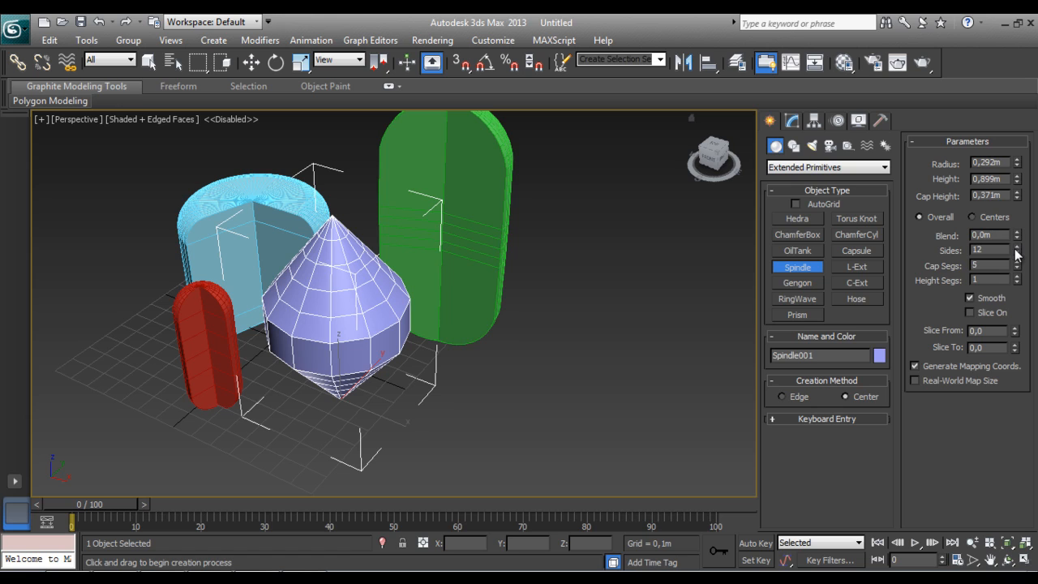
left_click_drag(1017, 247, 1018, 194)
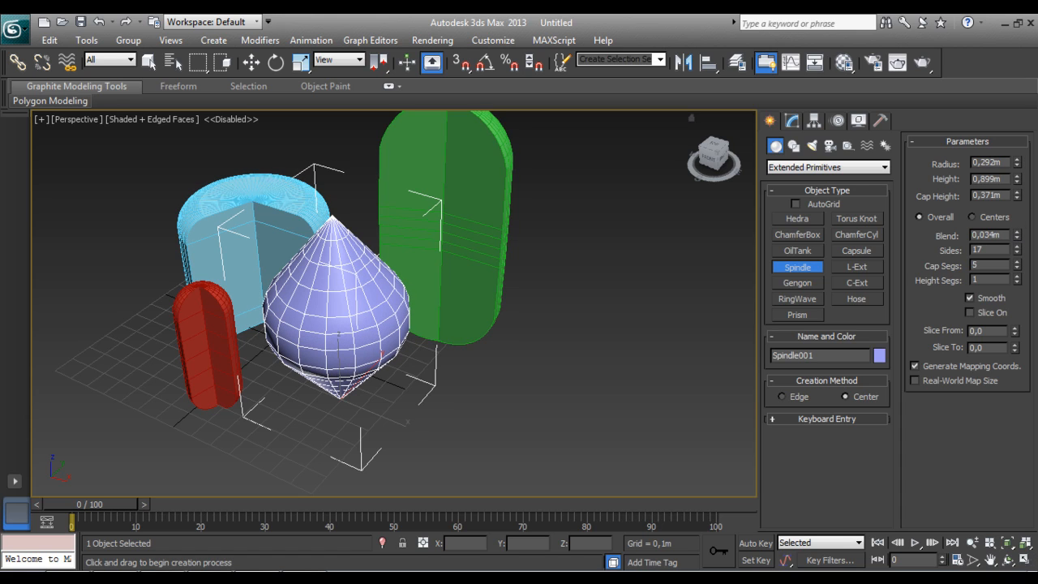
left_click(1016, 277)
left_click(1016, 277)
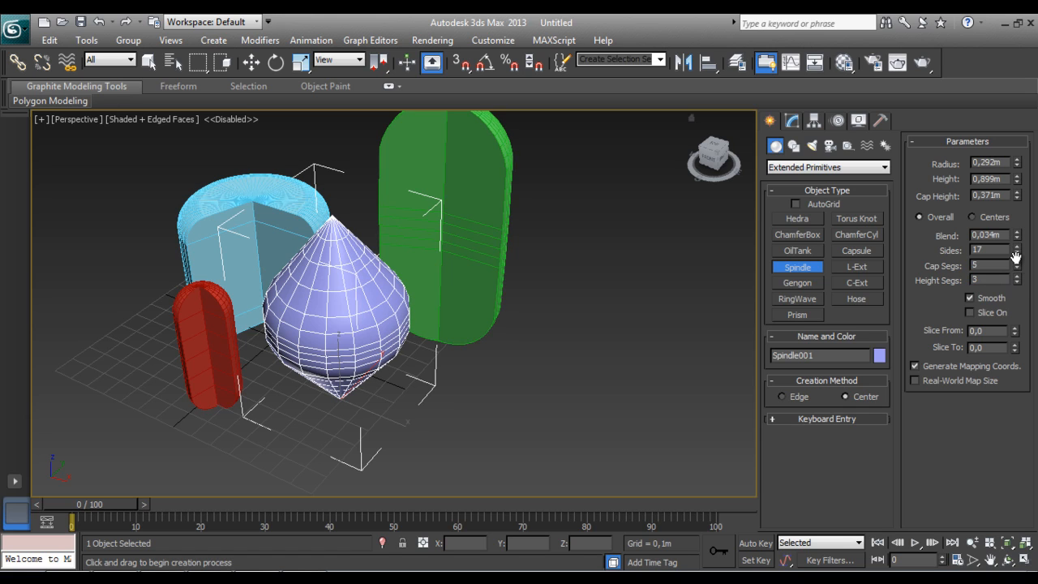
Try slicing the spindle from 730,5, and turn slicing off again
left_click(981, 314)
left_click_drag(1013, 330, 1013, 252)
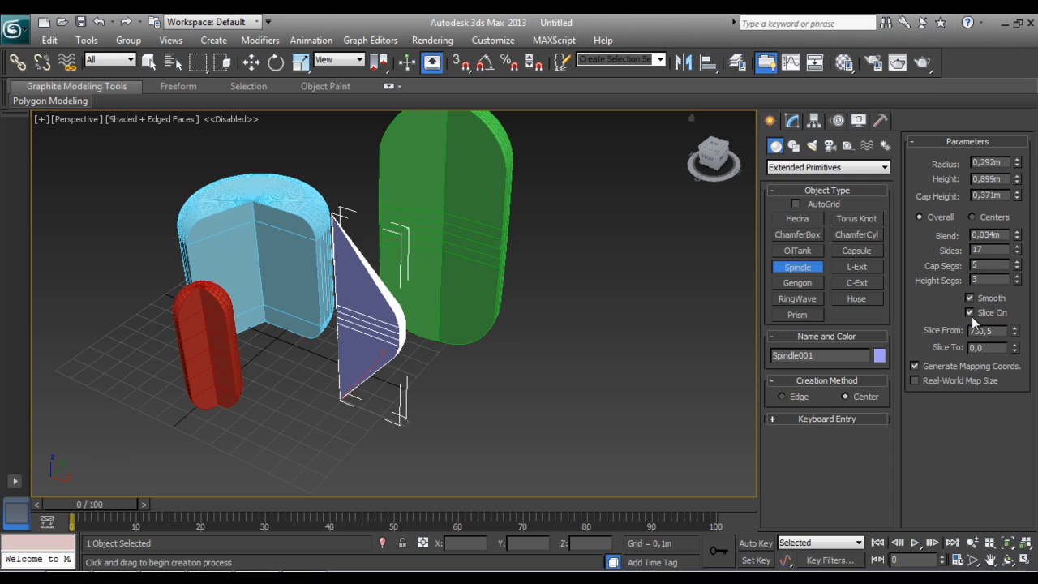
left_click(969, 313)
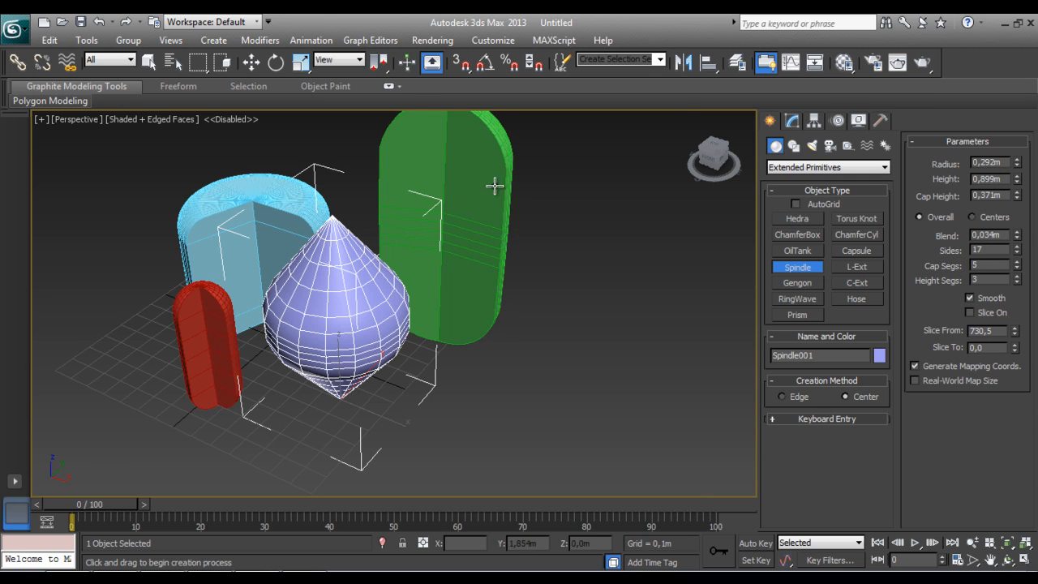
Create an L-Ext beside the oil tank, with side length about -1,251m, front length about 1,377m, height about 0,766m and widths about 0,282m
left_click_drag(706, 152, 689, 165)
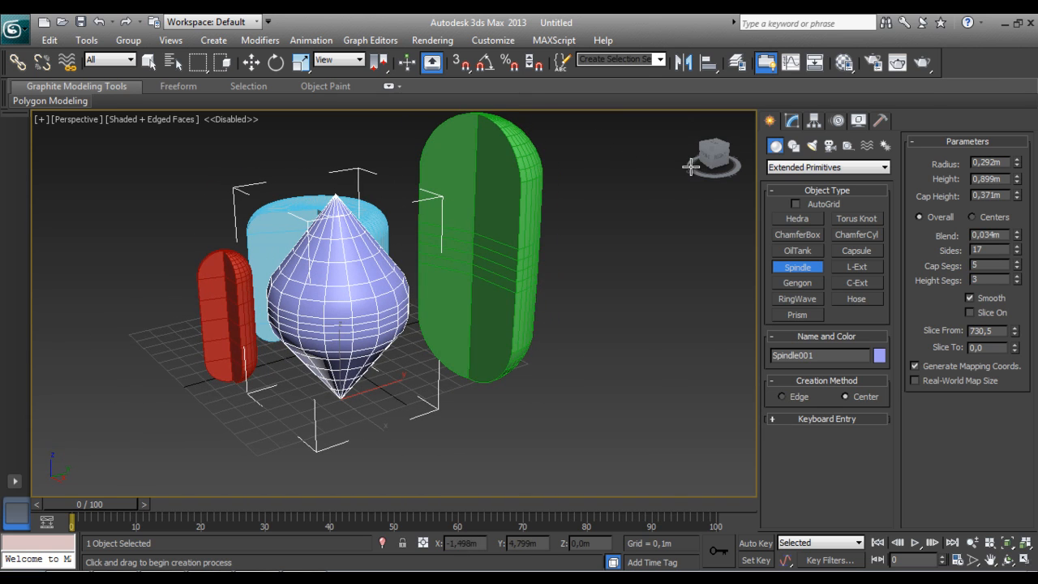
left_click(852, 269)
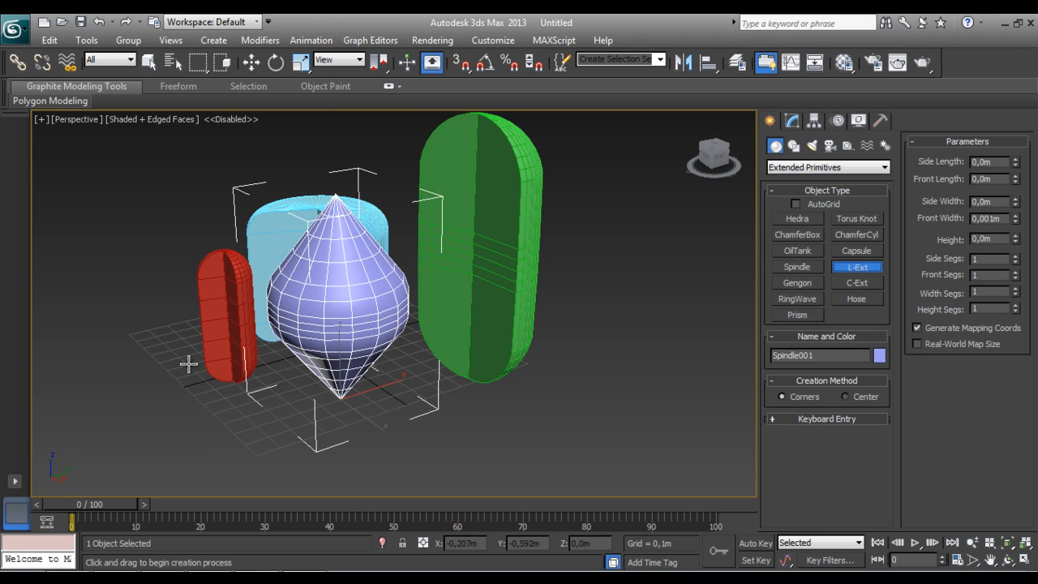
scroll(608, 288, "down", 3)
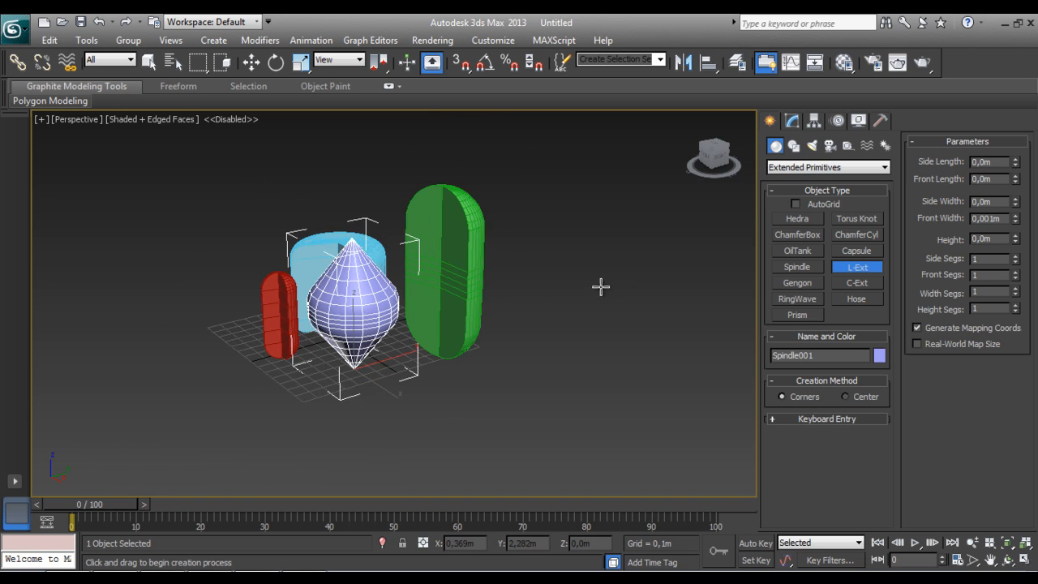
left_click_drag(572, 346, 587, 492)
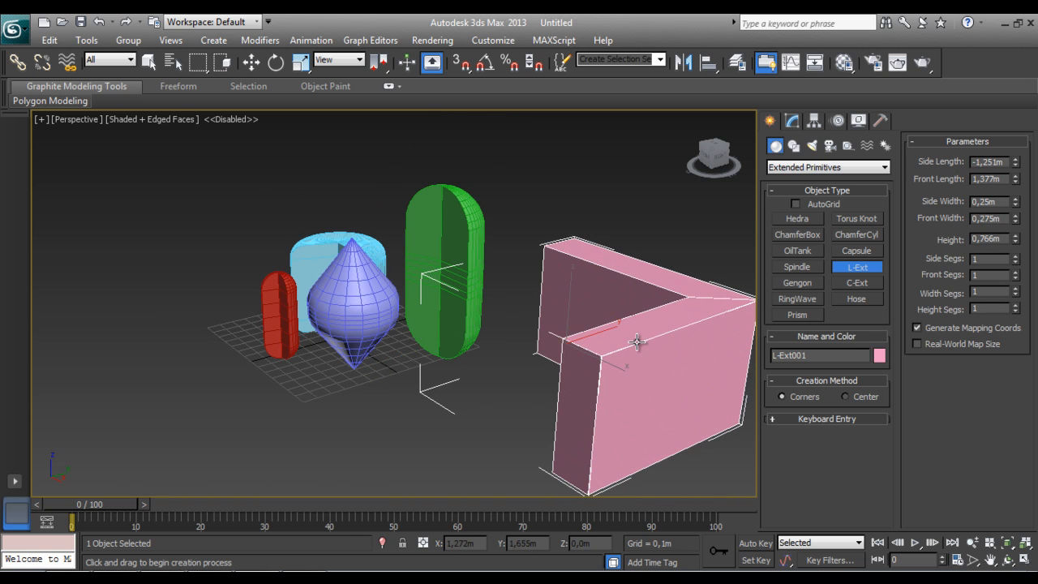
left_click(681, 281)
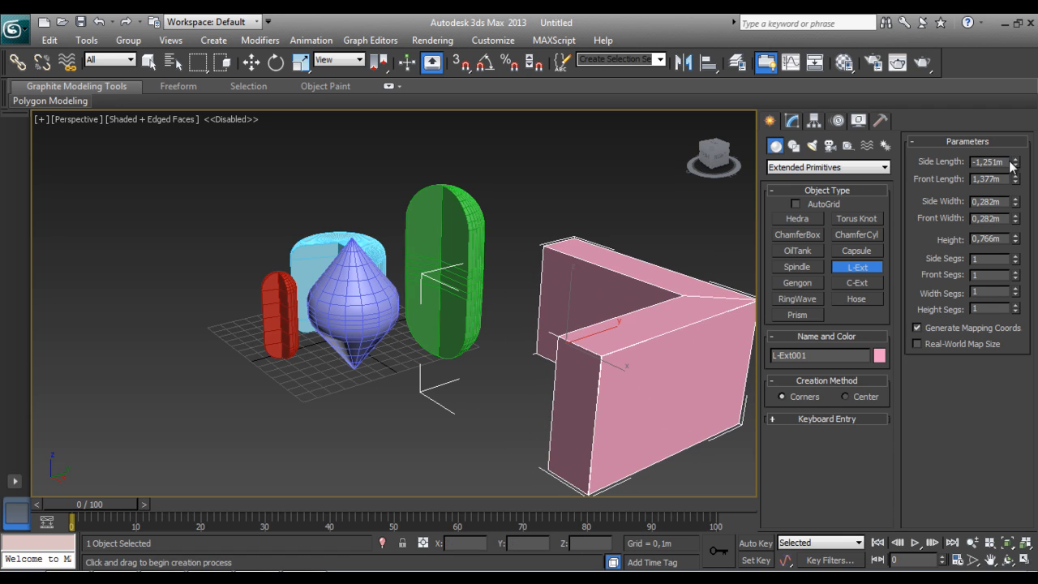
Set the L-Ext's lengths to -1,326m side and 1,391m front, widths to 0,302m and 0,351m, and side, front, width and height segments to 4, 3, 3, 2
left_click_drag(1015, 164, 1015, 190)
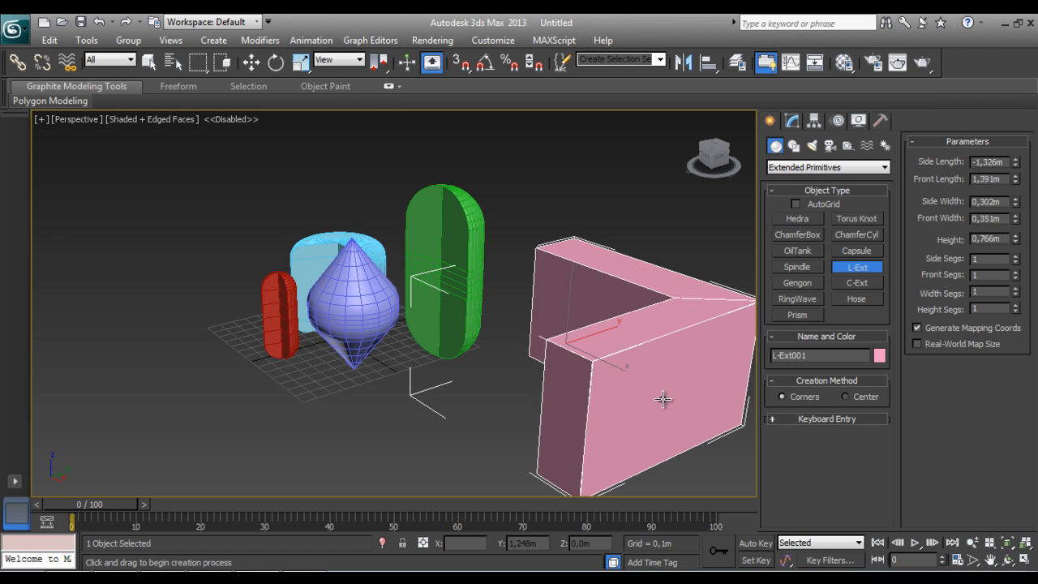
middle_click_drag(665, 398, 552, 386)
mouse_move(1015, 258)
left_mouse_down()
mouse_move(1020, 245)
mouse_move(1014, 277)
left_mouse_up()
left_click(1015, 273)
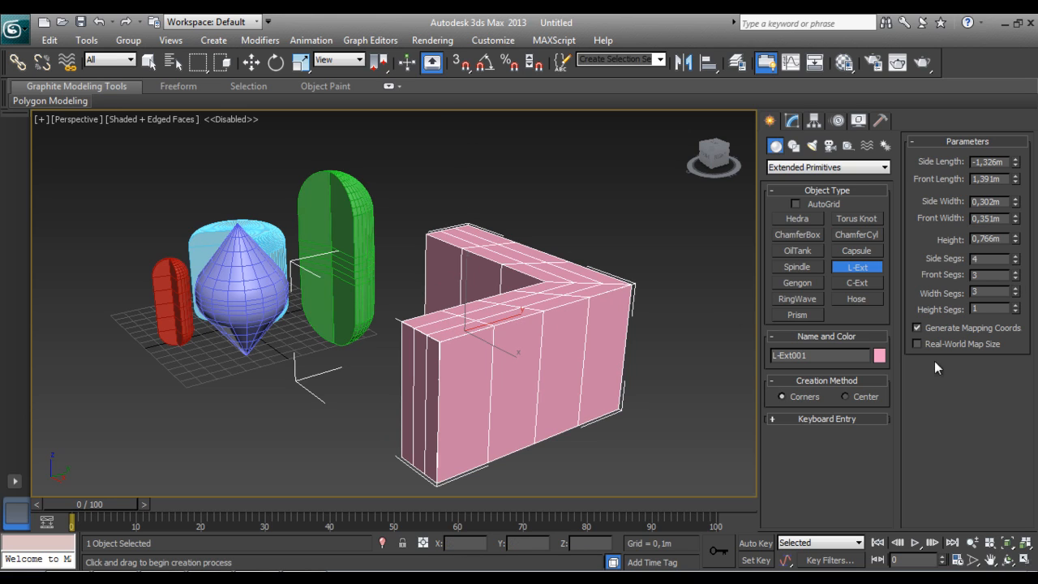
mouse_move(1018, 310)
left_mouse_down()
mouse_move(1018, 284)
mouse_move(1017, 308)
left_mouse_up()
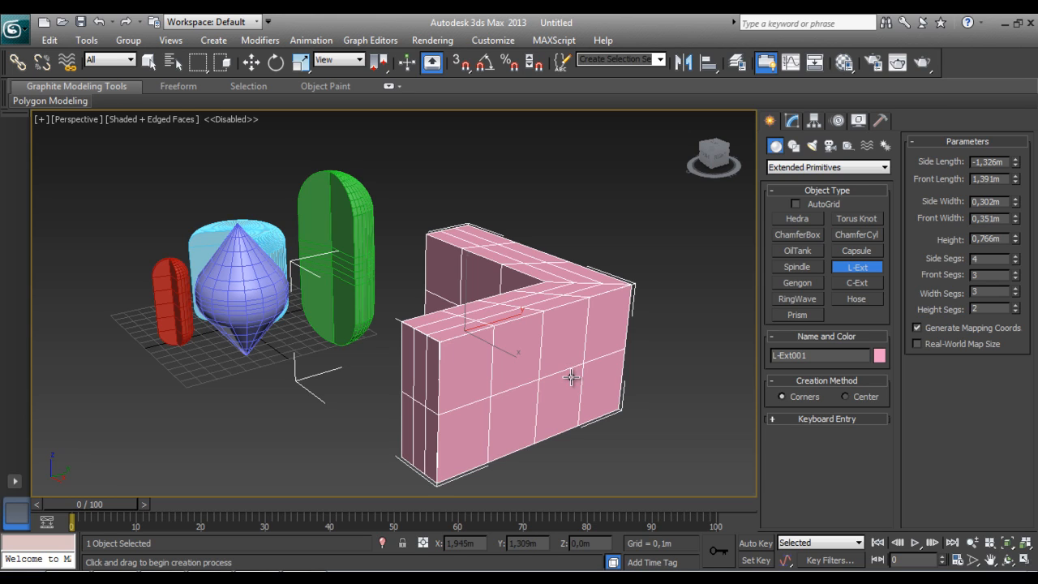
left_click(853, 284)
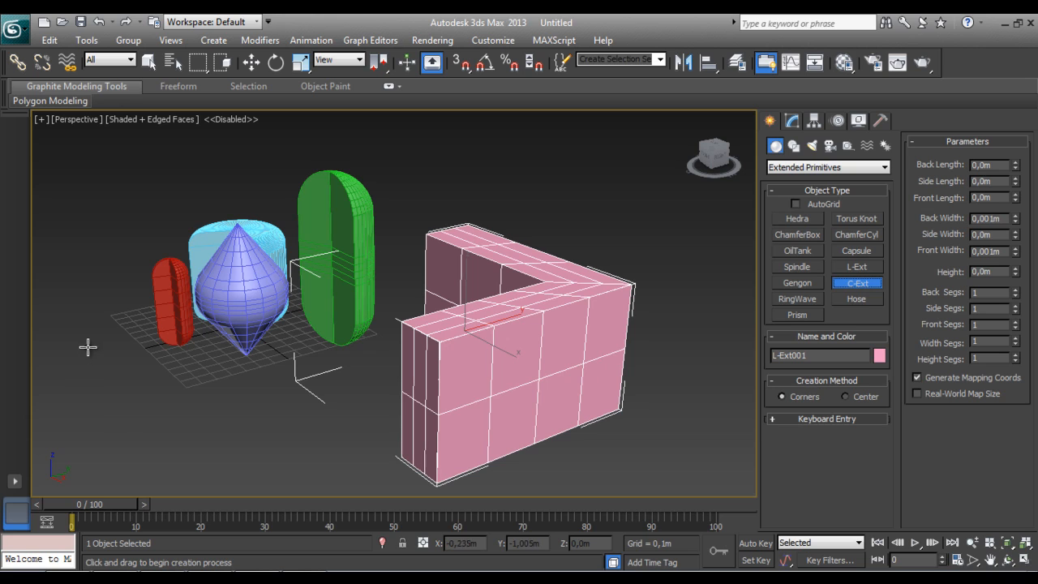
left_click_drag(81, 364, 72, 425)
scroll(70, 421, "down", 5)
left_click(160, 393)
left_click(161, 393)
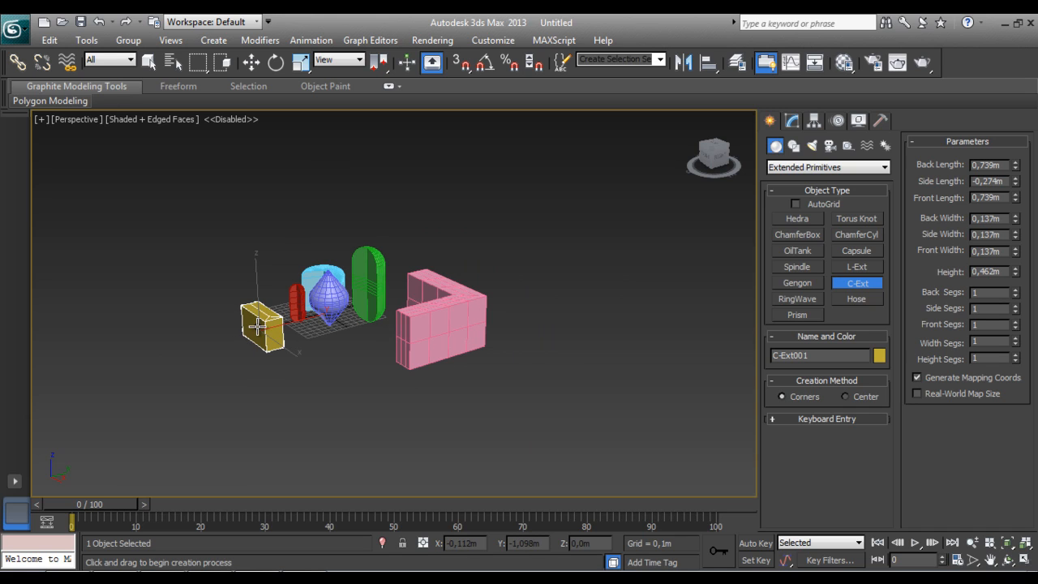
key("ctrl+z")
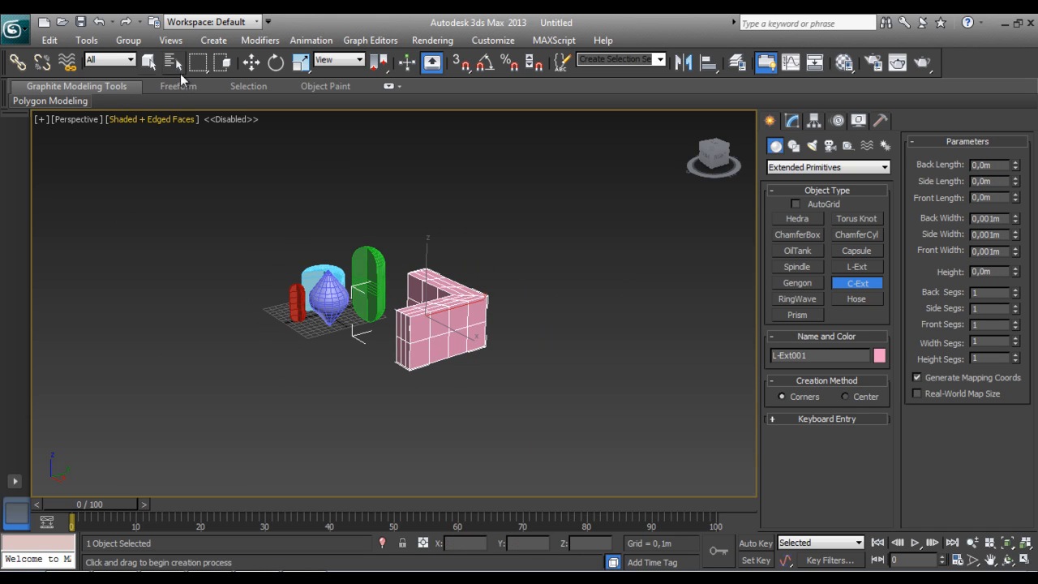
Select the capsule, chamfer cylinder, spindle, oil tank and L-Ext together and delete them
left_click(148, 62)
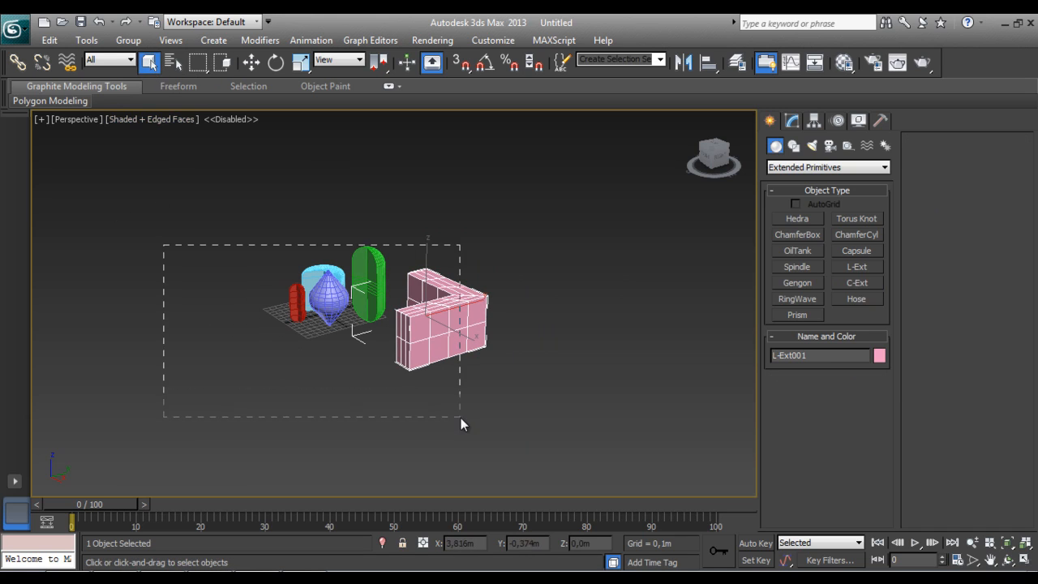
left_click_drag(460, 417, 460, 417)
left_click_drag(216, 226, 509, 377)
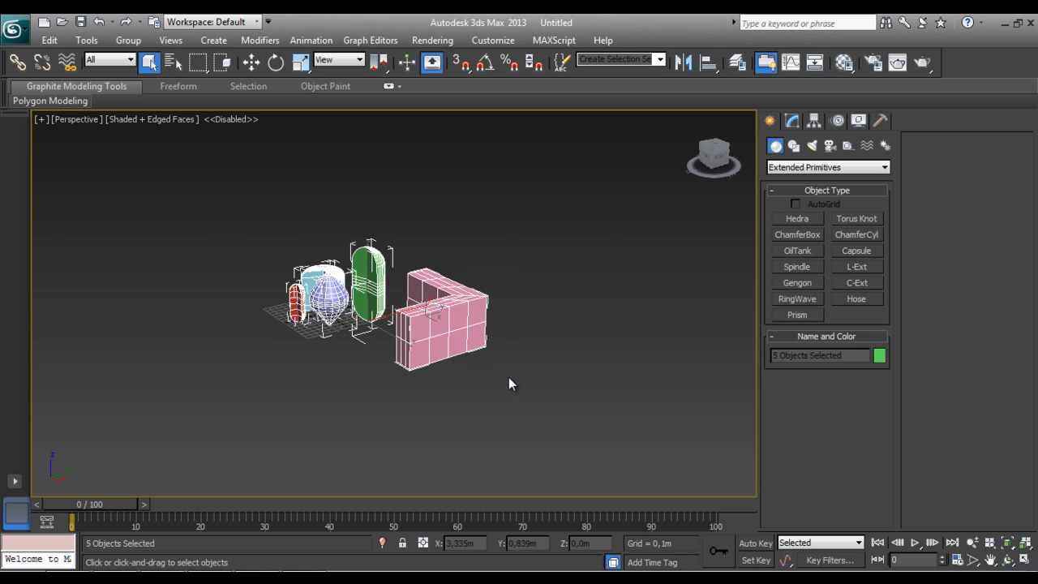
key("Delete")
scroll(518, 347, "up", 3)
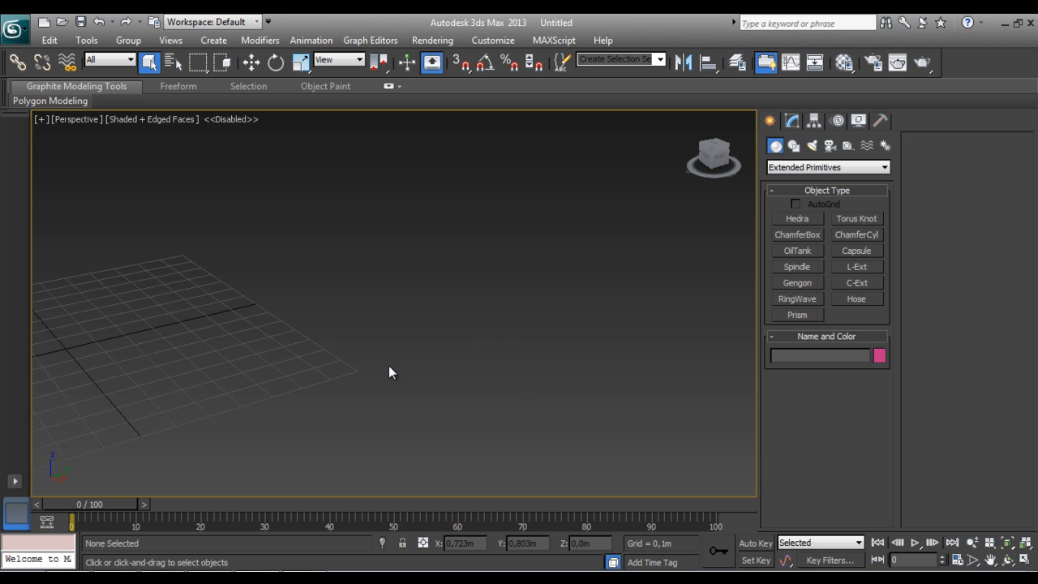
Create a C-Ext across the grid with back and front lengths about 0,922m, side length about -1,384m, widths about 0,187m and height about 0,263m
middle_click_drag(388, 366, 572, 316)
middle_click_drag(440, 345, 626, 324)
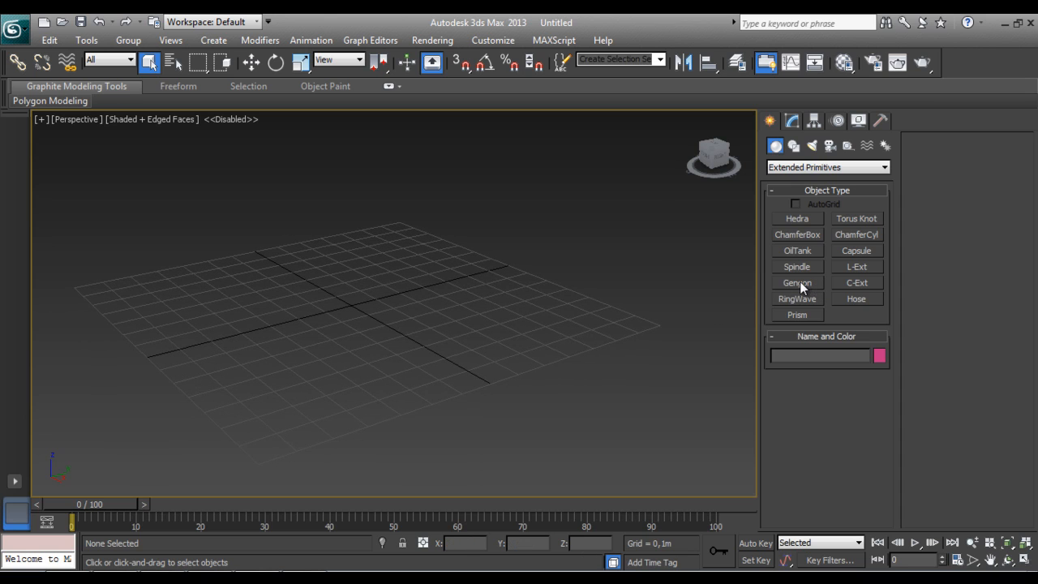
left_click(861, 283)
left_click_drag(347, 273, 400, 342)
left_click(302, 371)
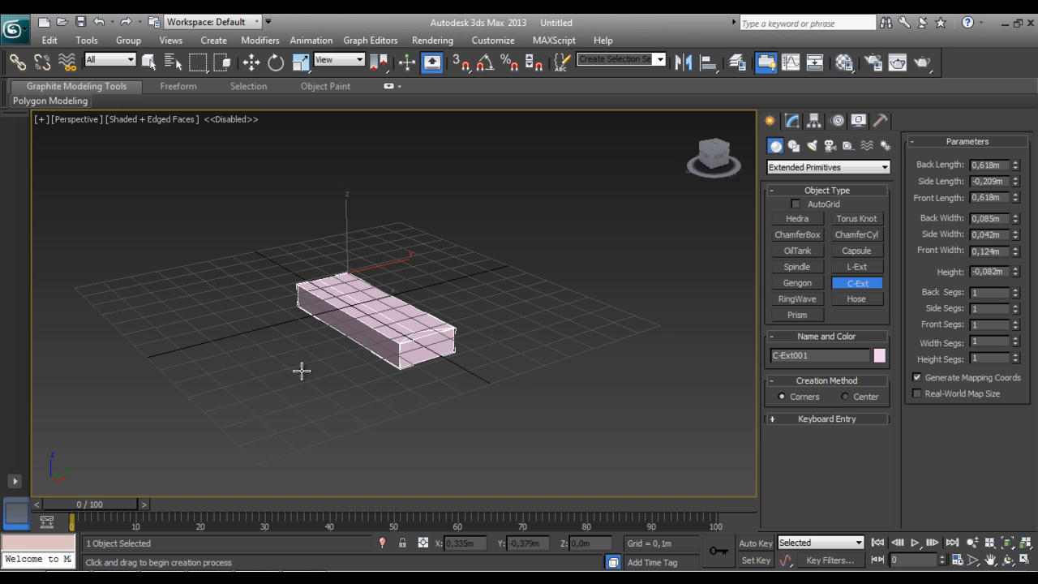
right_click(401, 333)
left_click_drag(434, 240, 224, 426)
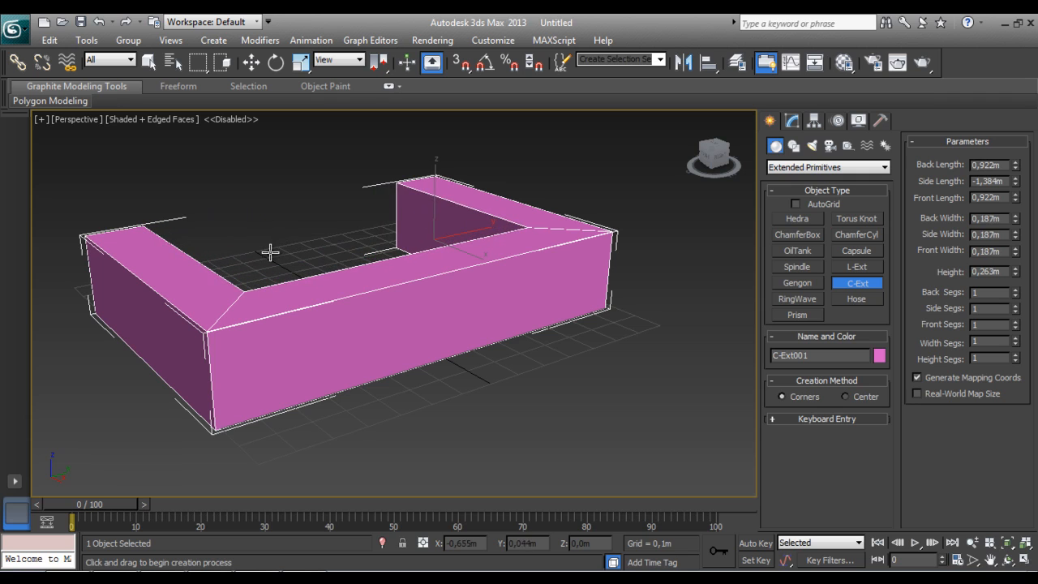
left_click(271, 251)
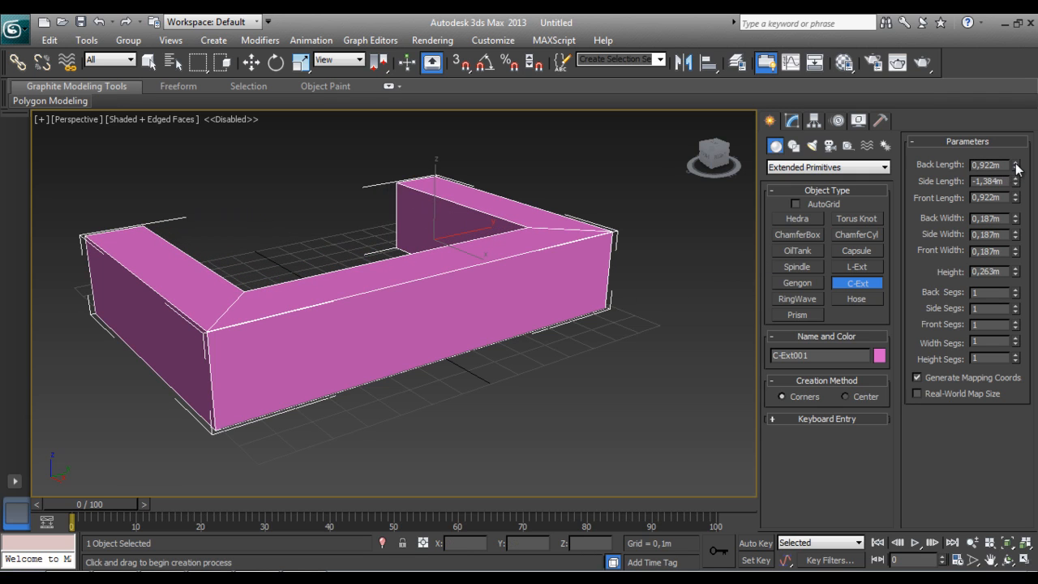
Set the C-Ext's back length to 1,005m, side length to -1,204m, back, side and front widths to 0,191m, 0,238m and 0,23m, and height to 0,289m
left_click_drag(1015, 164, 1008, 230)
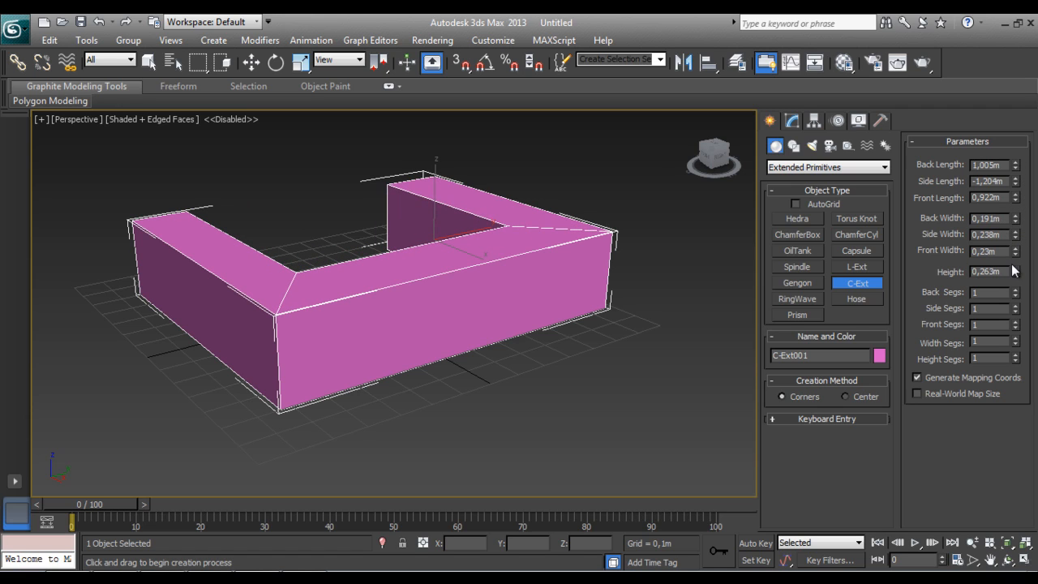
left_click_drag(1017, 273, 1016, 267)
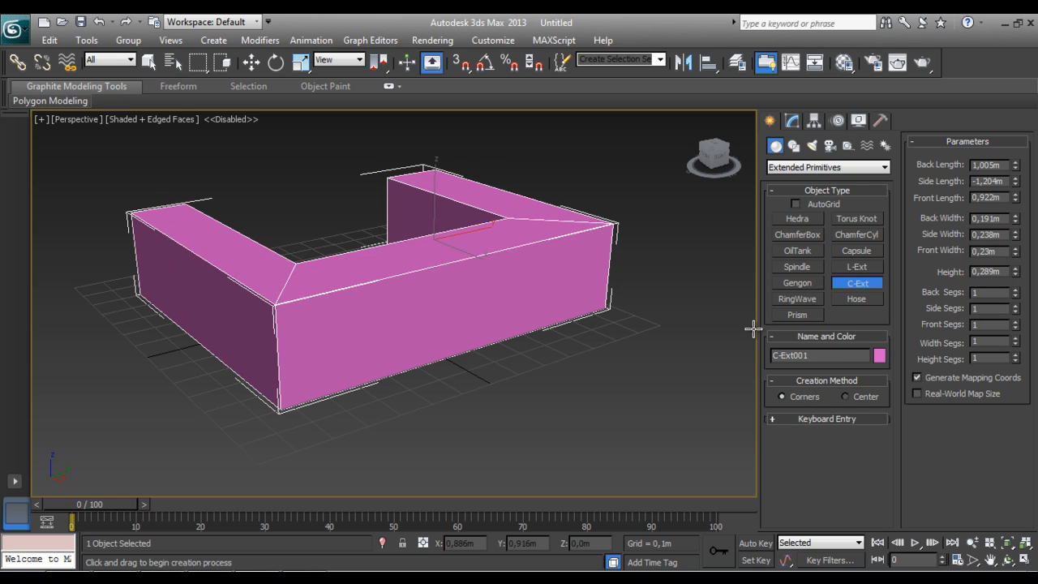
Delete the C-Ext and create a five-sided Gengon with a radius of about 0,674m, height of about 0,332m and fillet of about 0,155m
key("Delete")
left_click(789, 285)
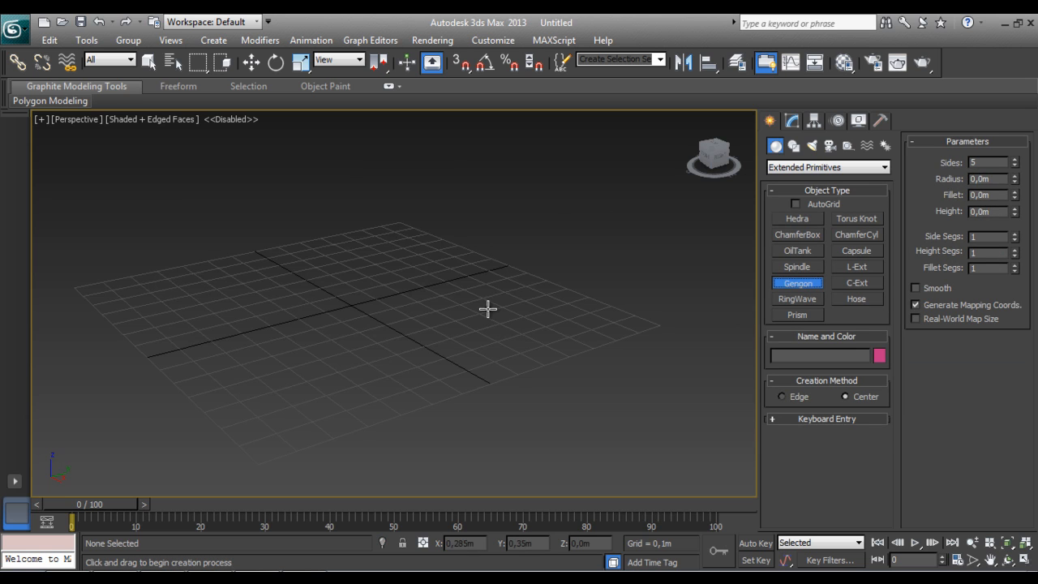
left_click_drag(322, 276, 372, 349)
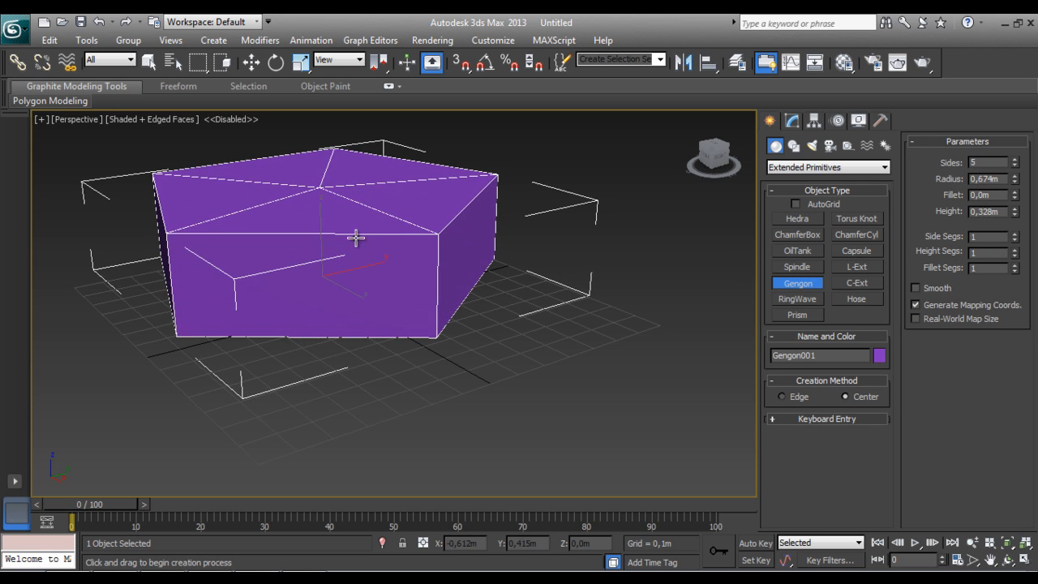
left_click(355, 236)
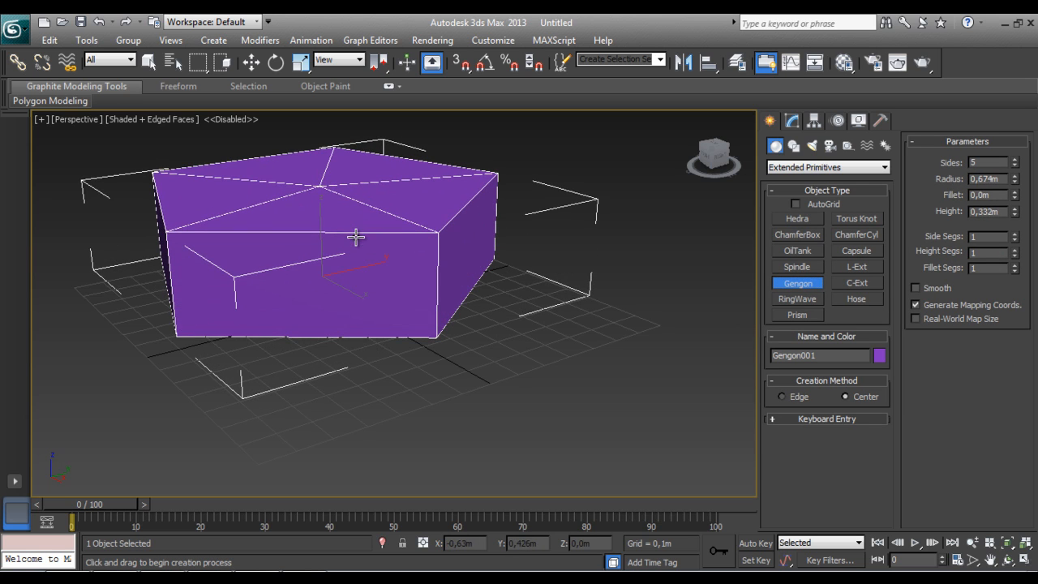
left_click(427, 299)
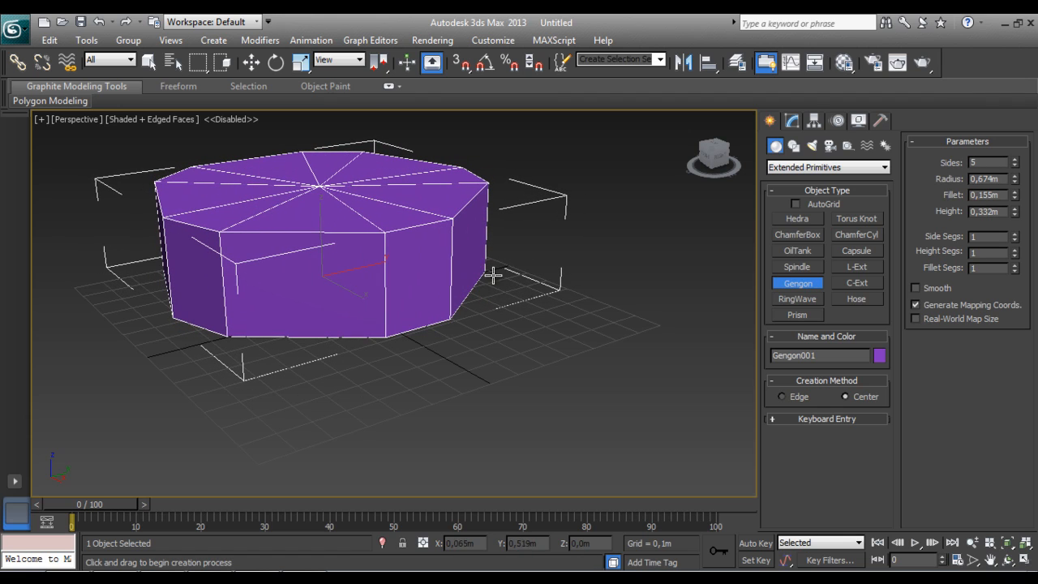
Set the Gengon's sides to 40, fillet to 0,027m and height to 0,392m
left_click(712, 149)
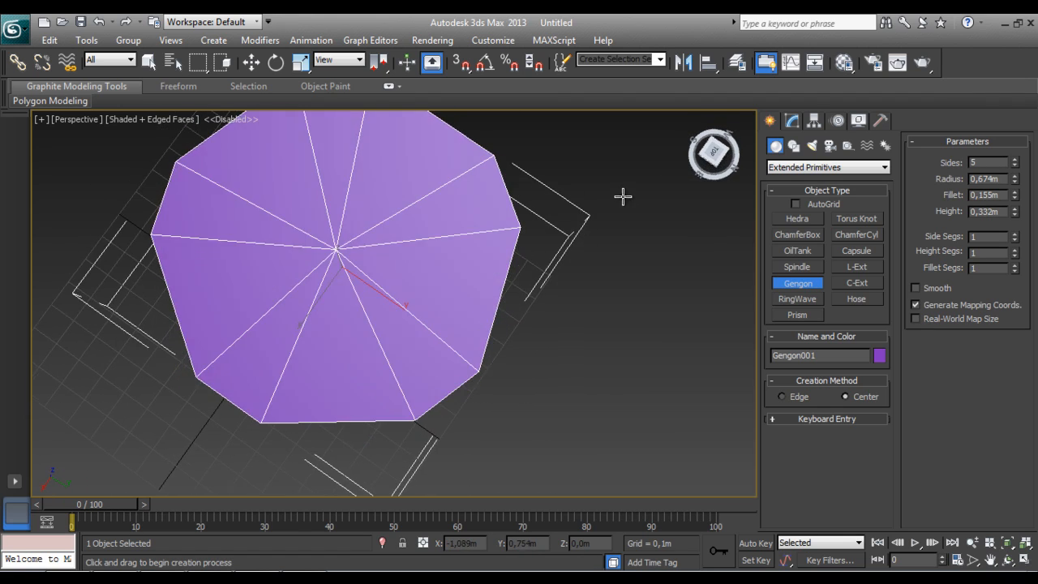
middle_click_drag(622, 196, 627, 167, "alt")
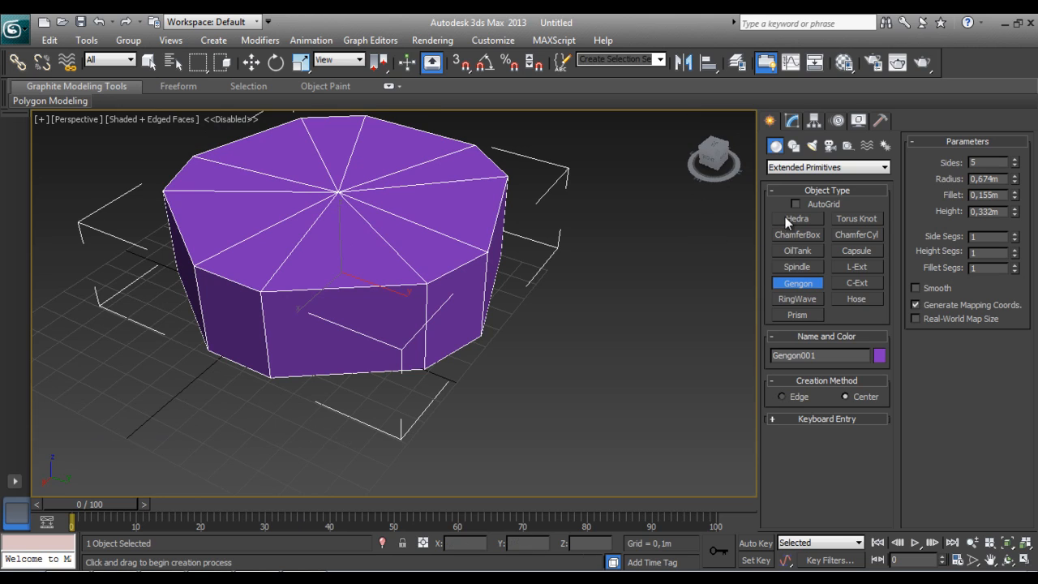
left_click(795, 120)
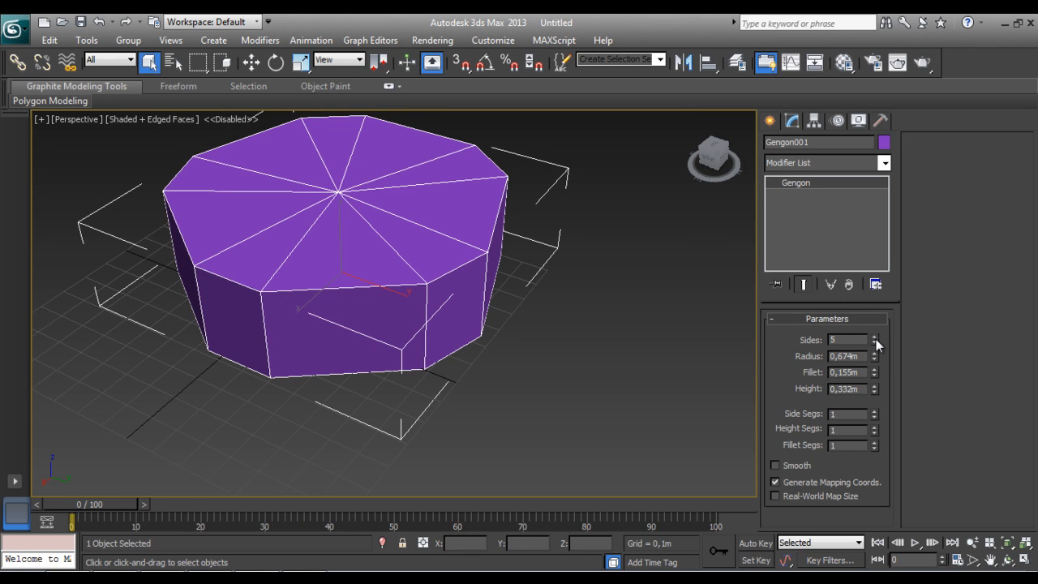
left_click_drag(874, 340, 1036, 386)
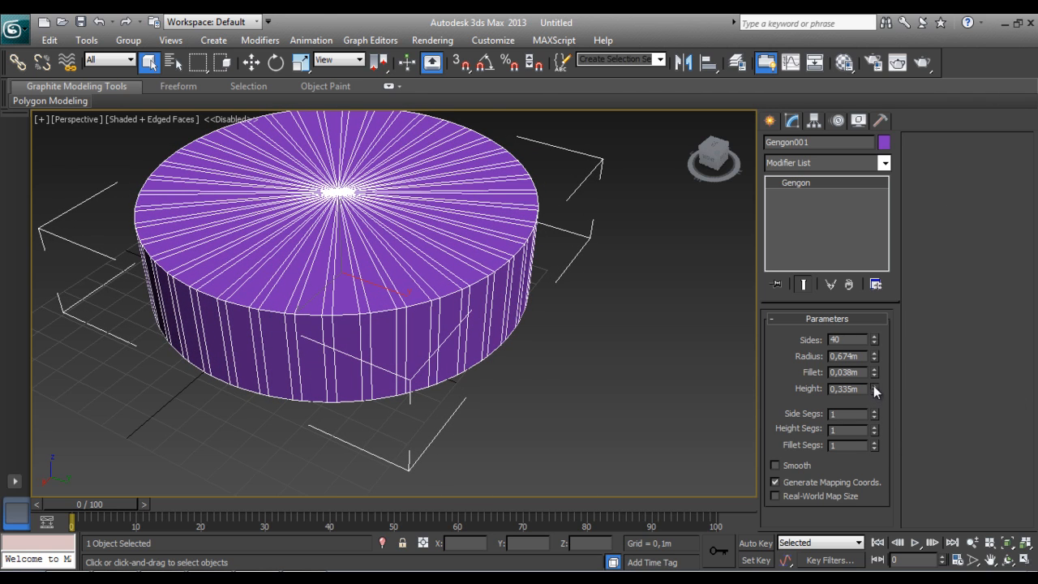
left_click_drag(873, 388, 938, 390)
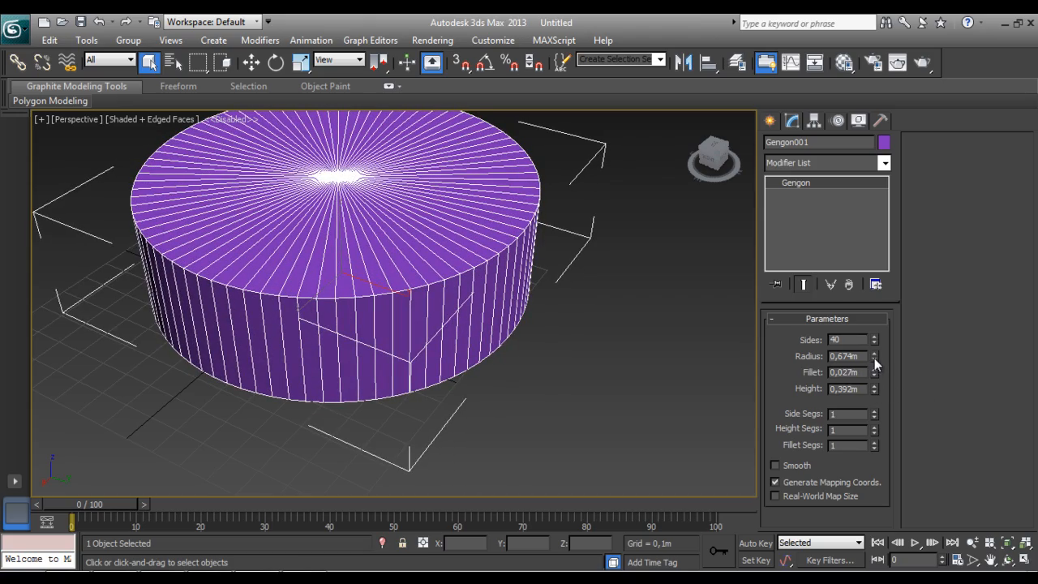
Set the Gengon's radius to 0,52m, fillet to 0,0m, side, height and fillet segments to 4, 2 and 4, and sides to 5
left_click_drag(874, 357, 876, 387)
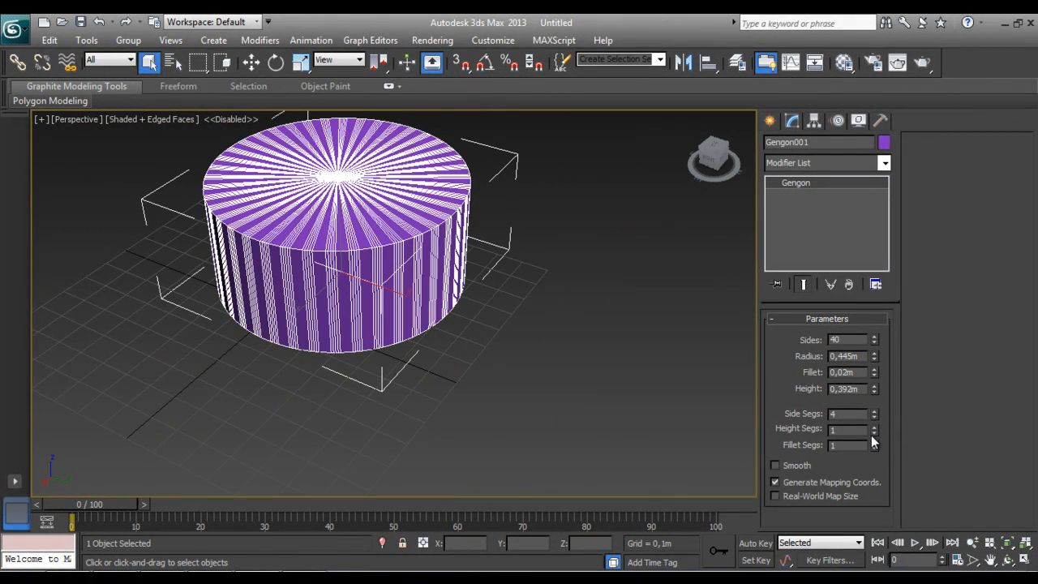
left_click_drag(873, 444, 874, 416)
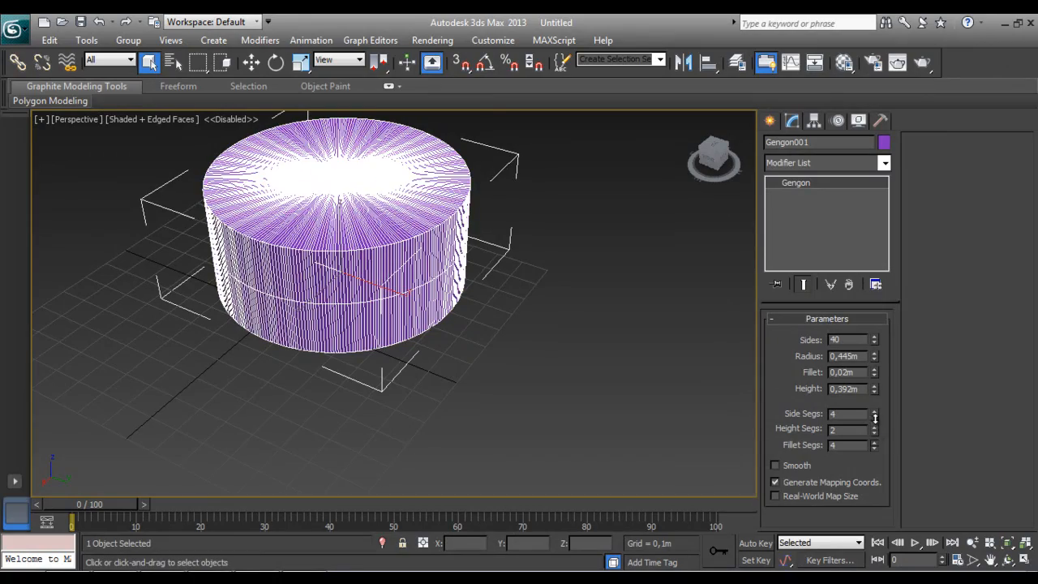
left_click_drag(873, 356, 930, 342)
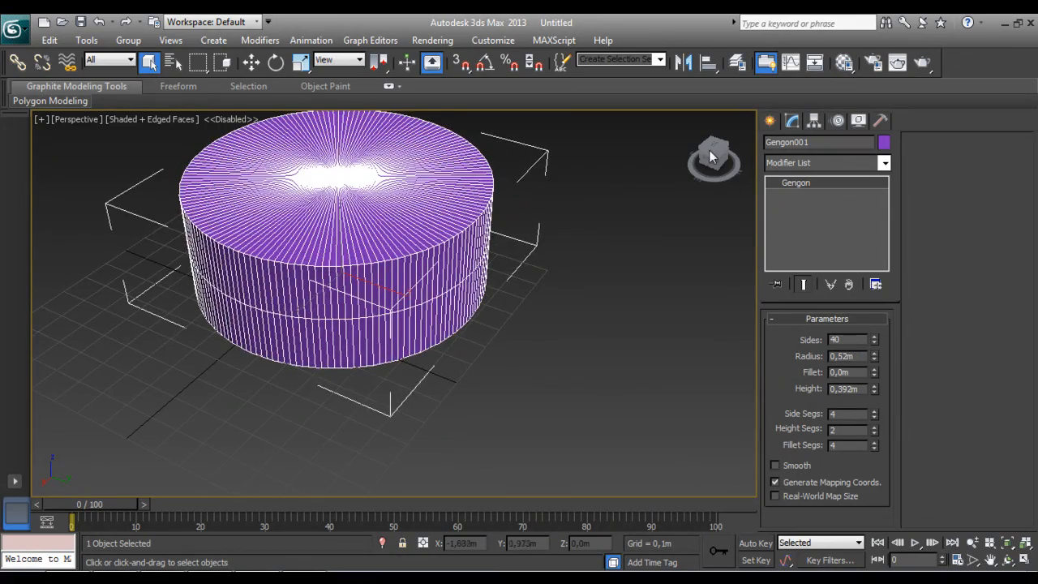
left_click_drag(711, 156, 726, 195)
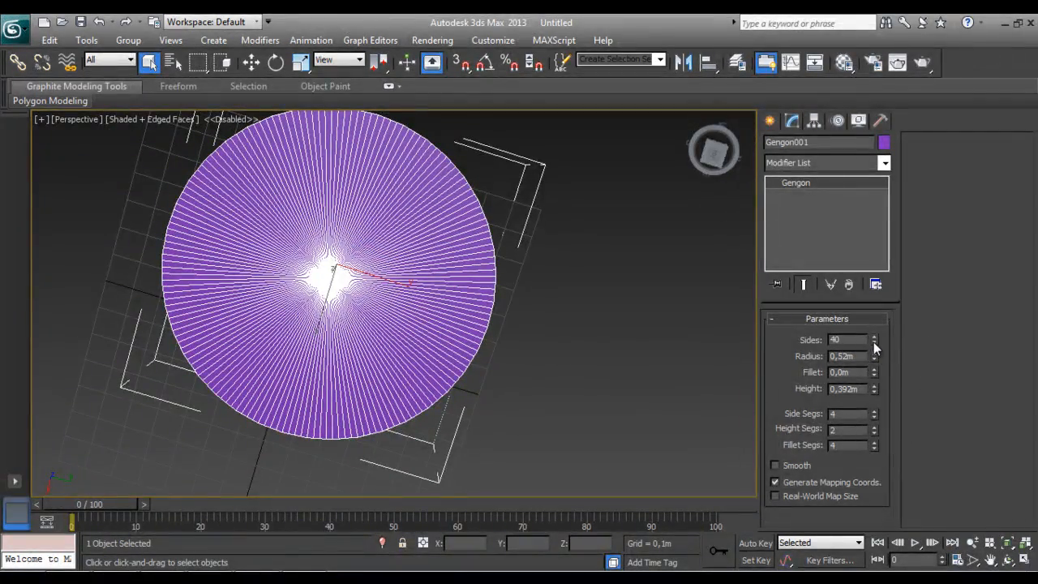
left_click_drag(875, 347, 881, 409)
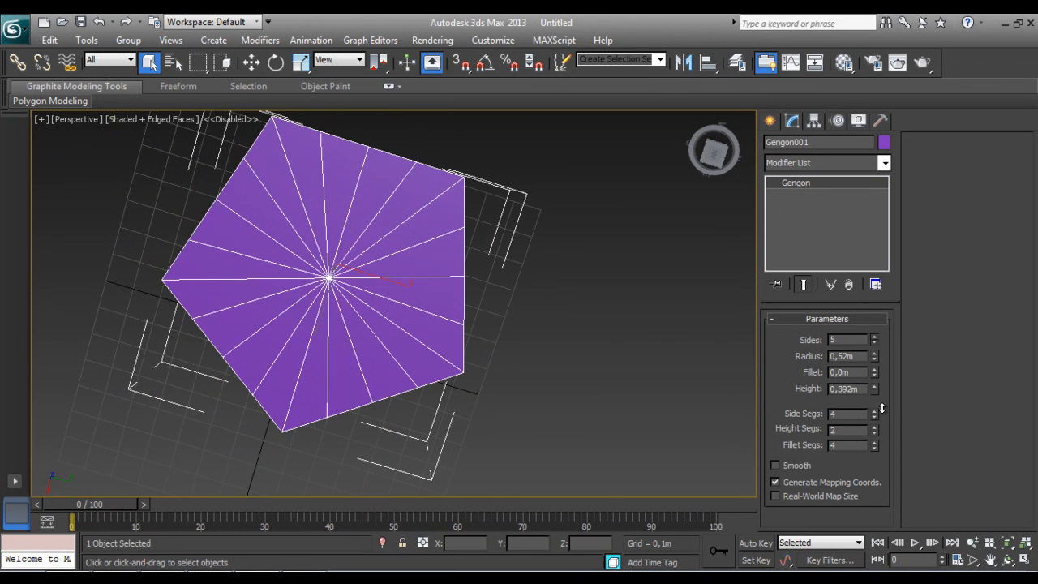
Delete the Gengon and create a RingWave on the grid with a radius of about 0,273m and a ring width of about 0,099m
key("Delete")
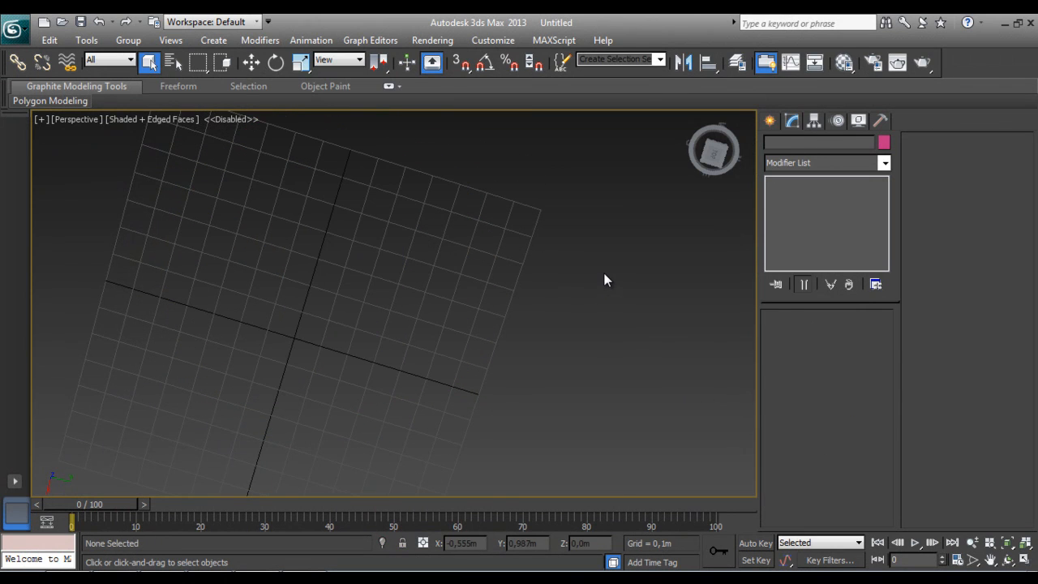
left_click(769, 122)
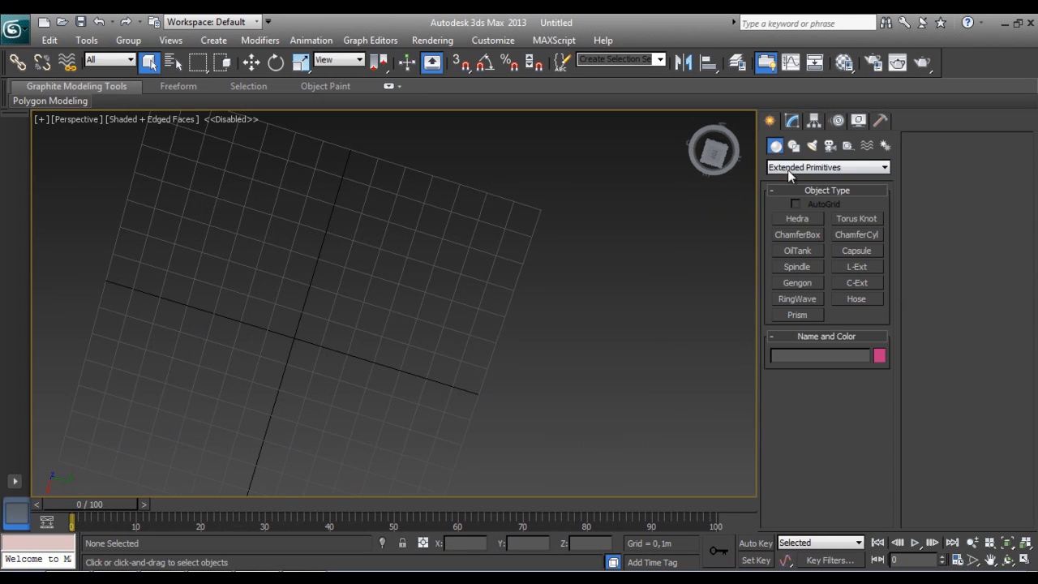
left_click(797, 299)
left_click_drag(268, 252, 321, 313)
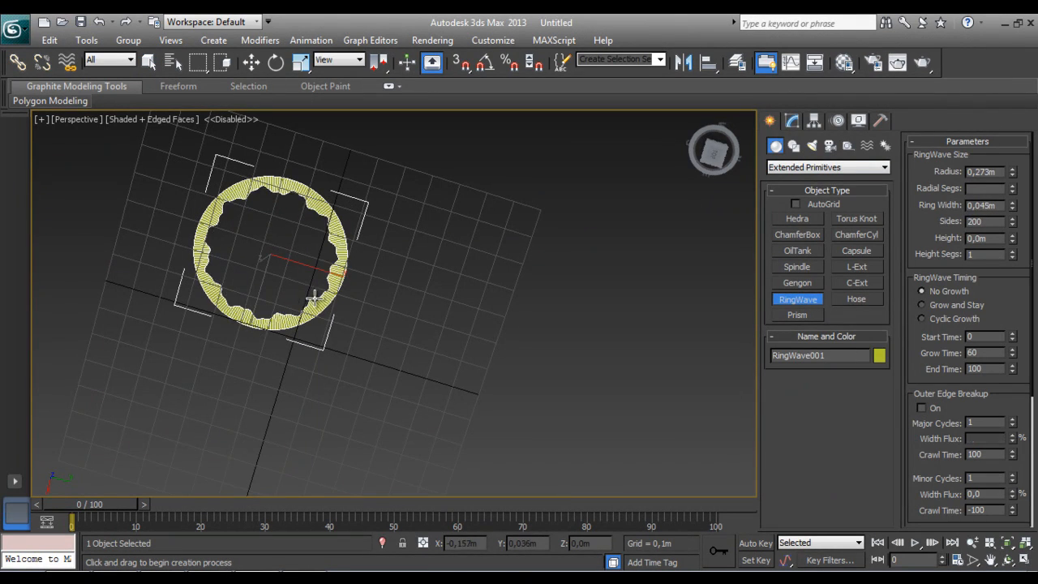
left_click(307, 288)
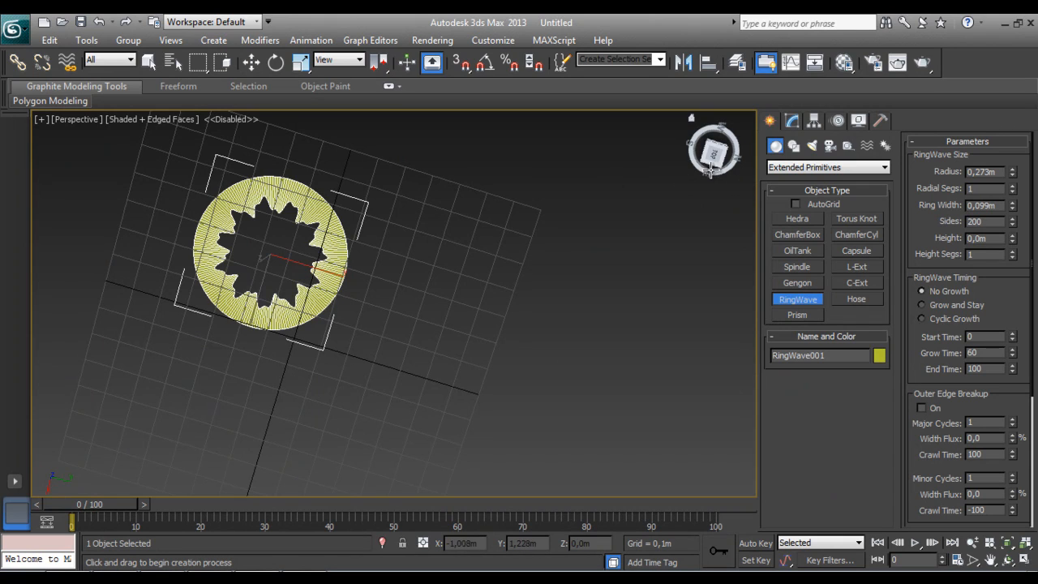
Set the RingWave's radius to 0,308m and its ring width to 0,036m
left_click_drag(711, 165, 632, 138)
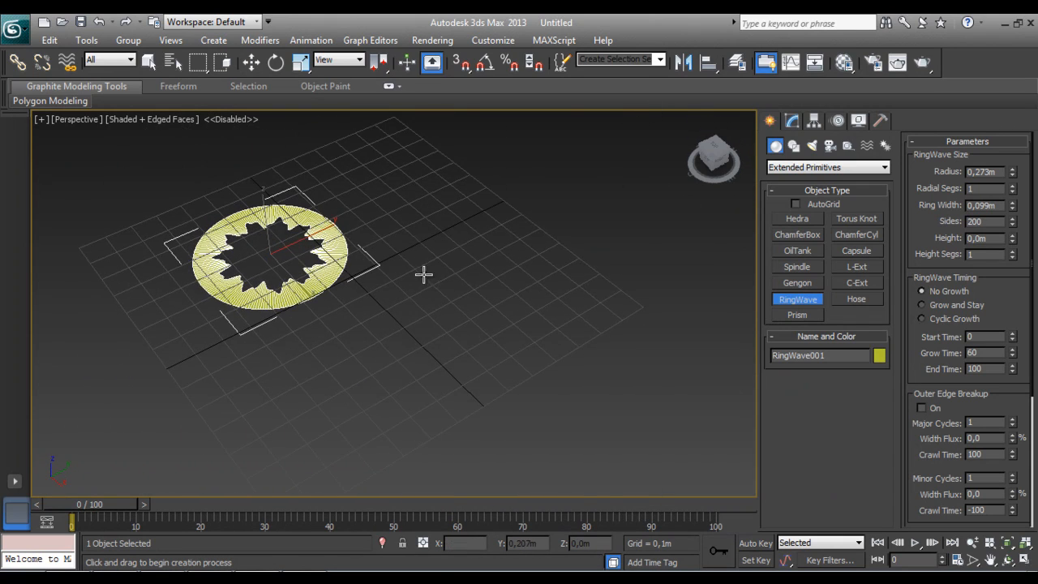
scroll(424, 273, "up", 3)
middle_click_drag(424, 274, 669, 360)
scroll(491, 306, "up", 3)
scroll(565, 374, "up", 3)
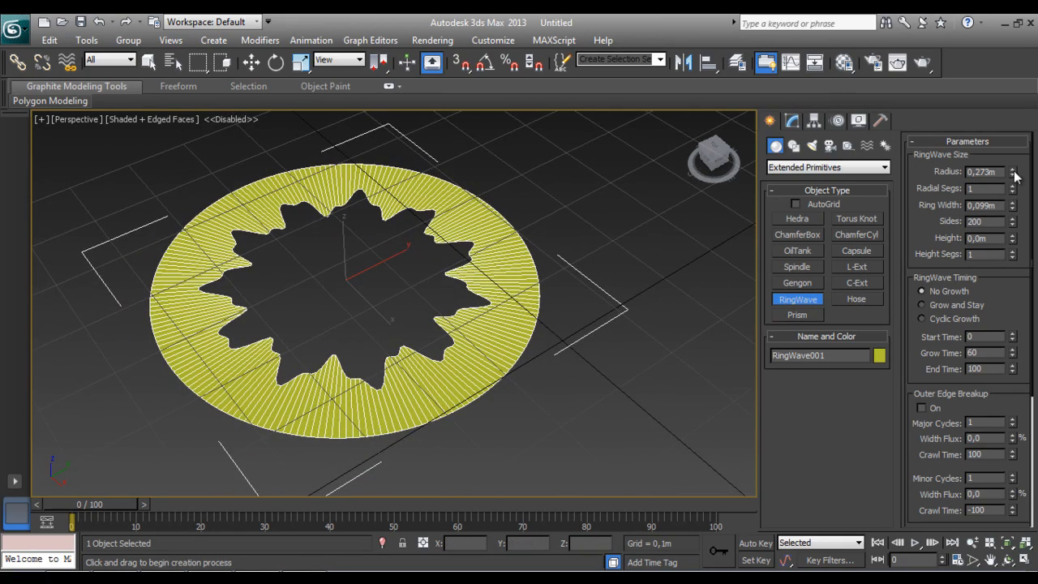
left_click_drag(1012, 172, 1018, 162)
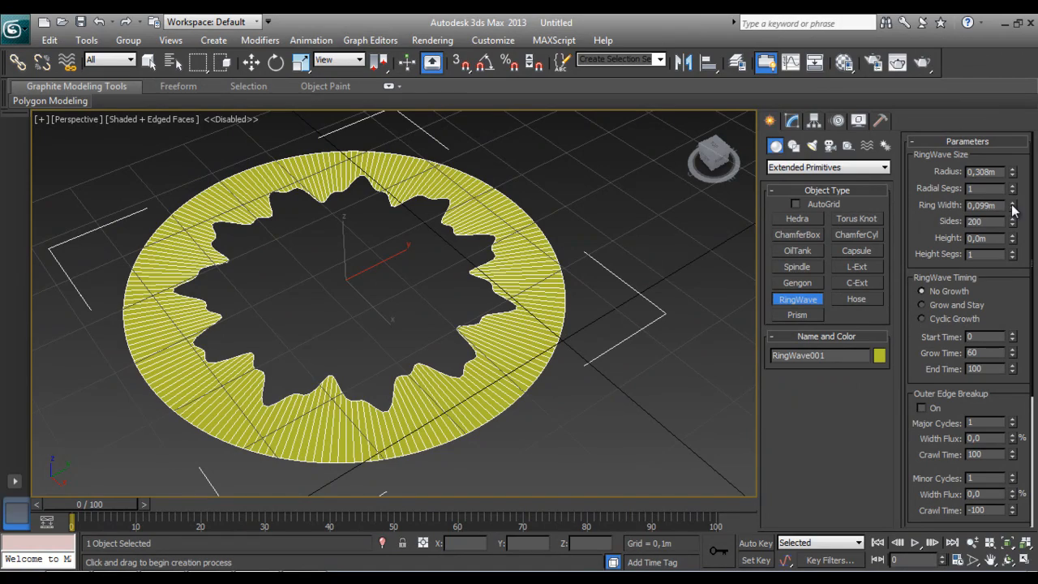
mouse_move(1012, 207)
left_mouse_down()
mouse_move(1012, 182)
mouse_move(1027, 299)
mouse_move(1005, 122)
mouse_move(1000, 289)
mouse_move(1007, 250)
left_mouse_up()
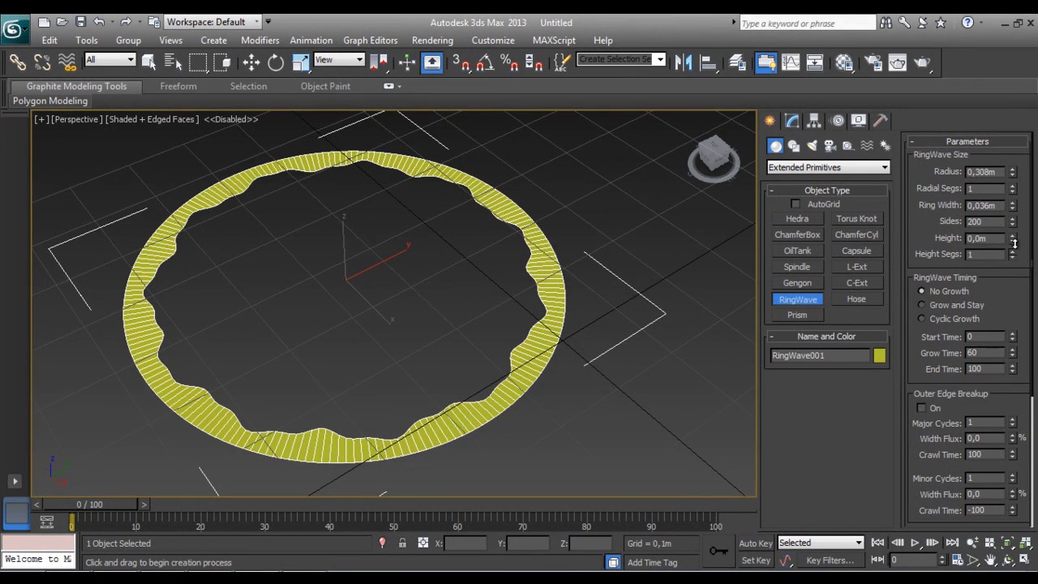
Try the RingWave's Grow and Stay and Cyclic Growth timing options, then restore No Growth
left_click(922, 305)
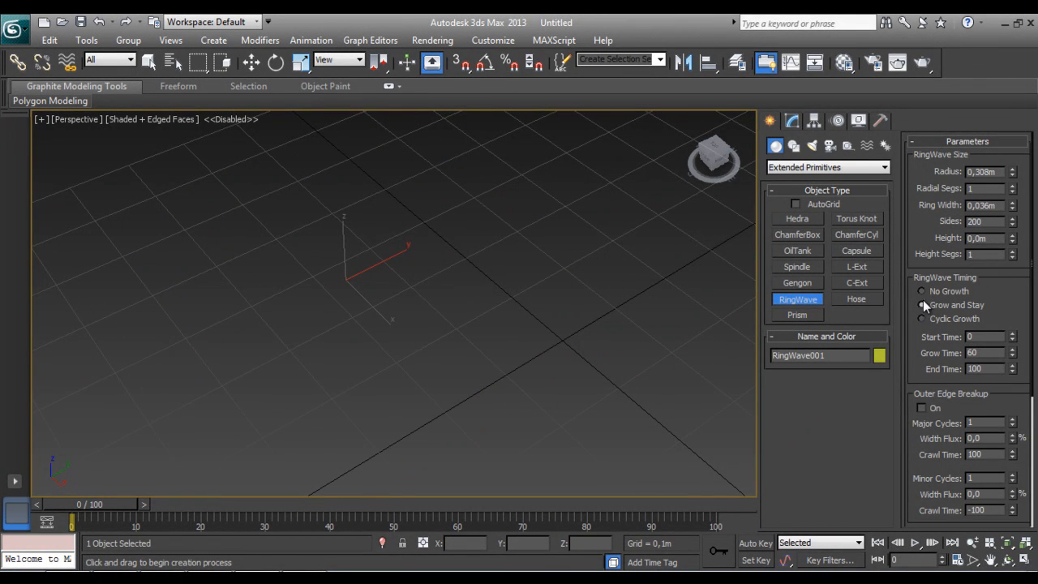
left_click(921, 291)
left_click(921, 318)
left_click(922, 291)
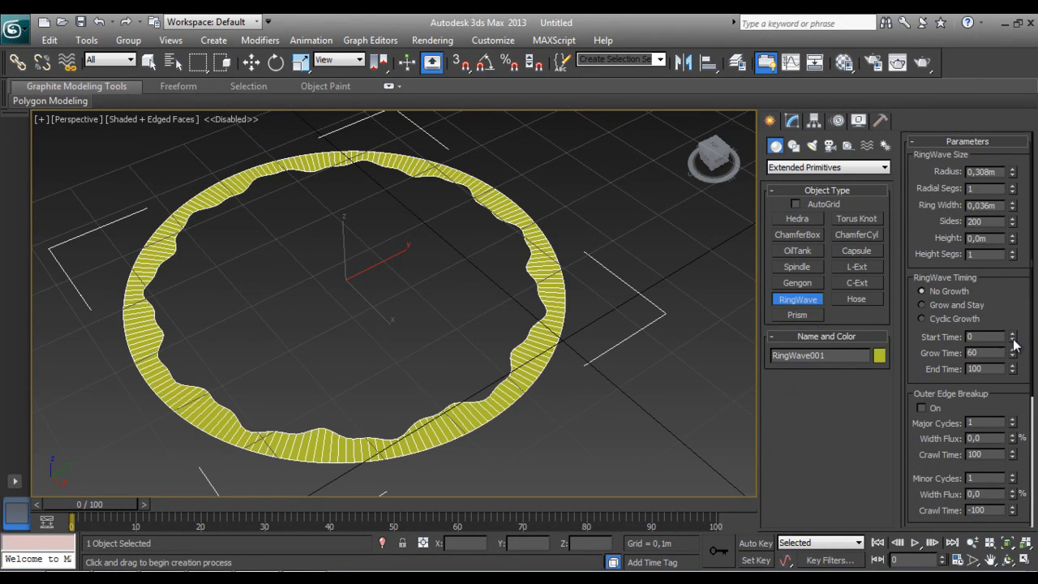
Set the RingWave's grow time to 65 and end time to 96, and enable outer edge breakup, trying a major width flux of 2,61%
mouse_move(1013, 333)
left_mouse_down()
mouse_move(1014, 270)
mouse_move(1013, 336)
left_mouse_up()
left_click_drag(1012, 330, 1013, 309)
left_click_drag(1012, 412, 1011, 416)
left_click(1013, 440)
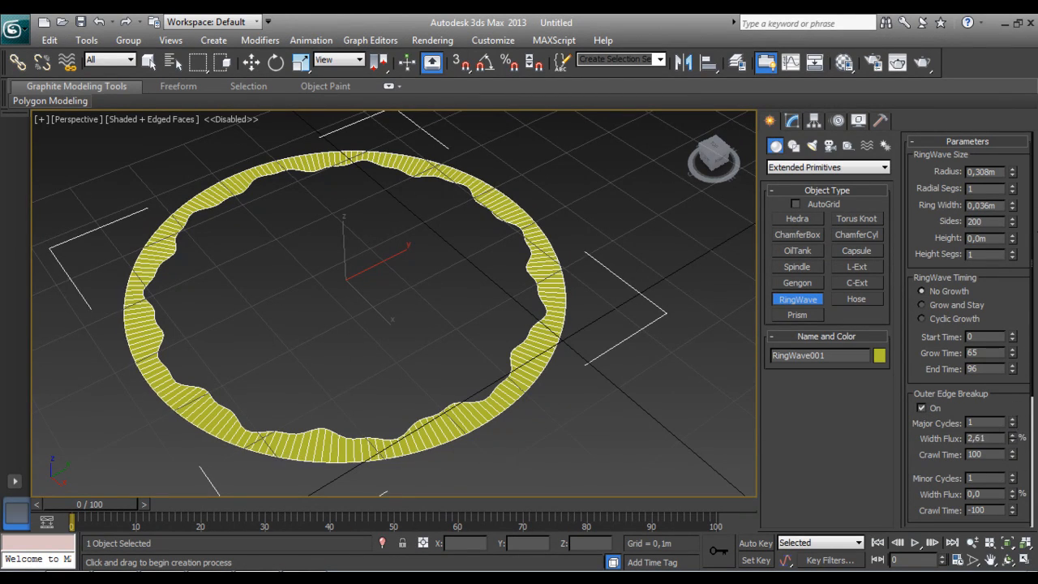
scroll(914, 412, "down", 4)
scroll(911, 407, "down", 2)
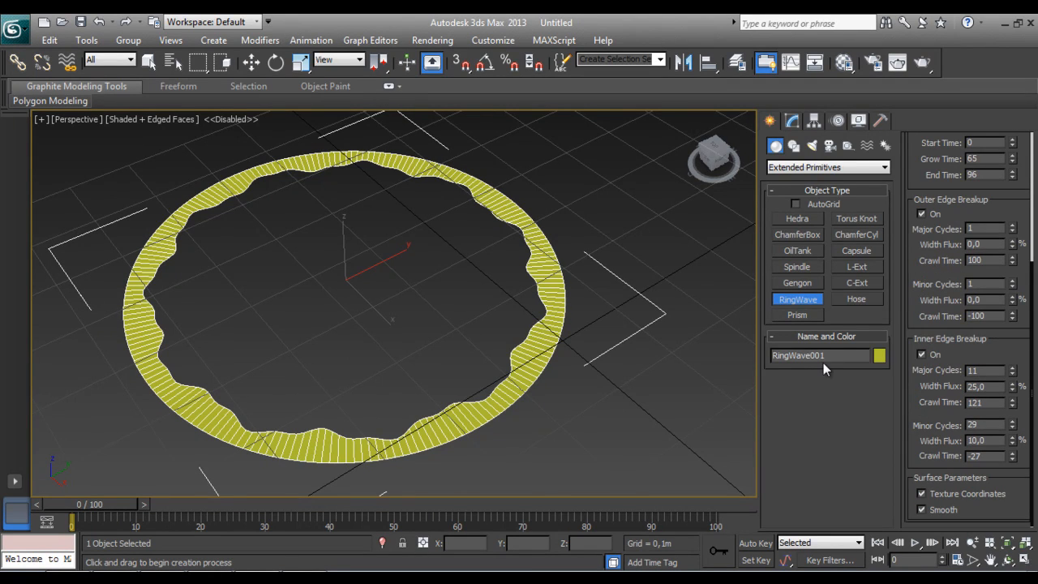
Delete the RingWave and create a free Hose on the grid with a height of about 1,327m
key("Delete")
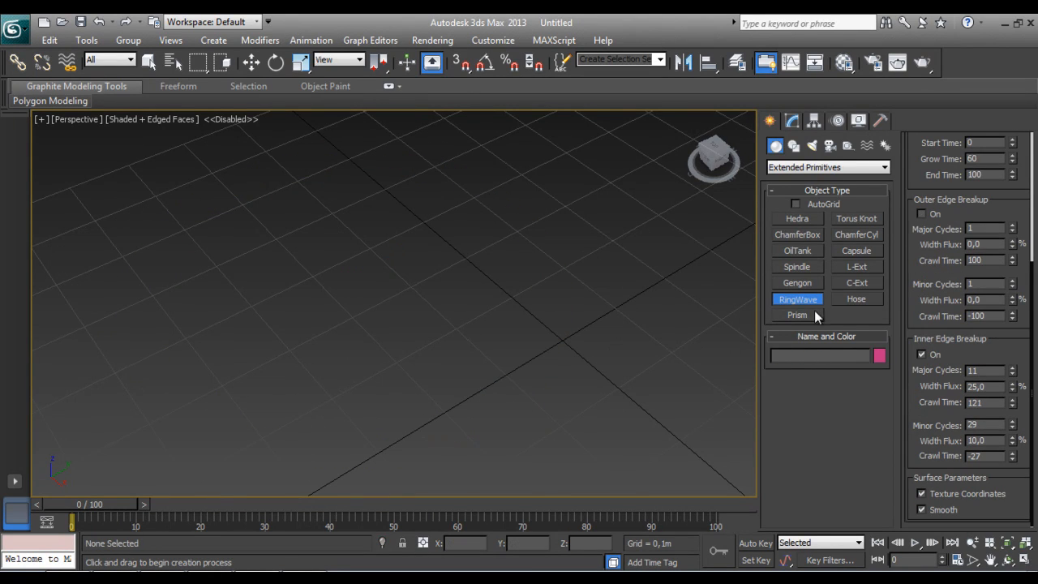
left_click(856, 299)
left_click_drag(362, 239, 385, 300)
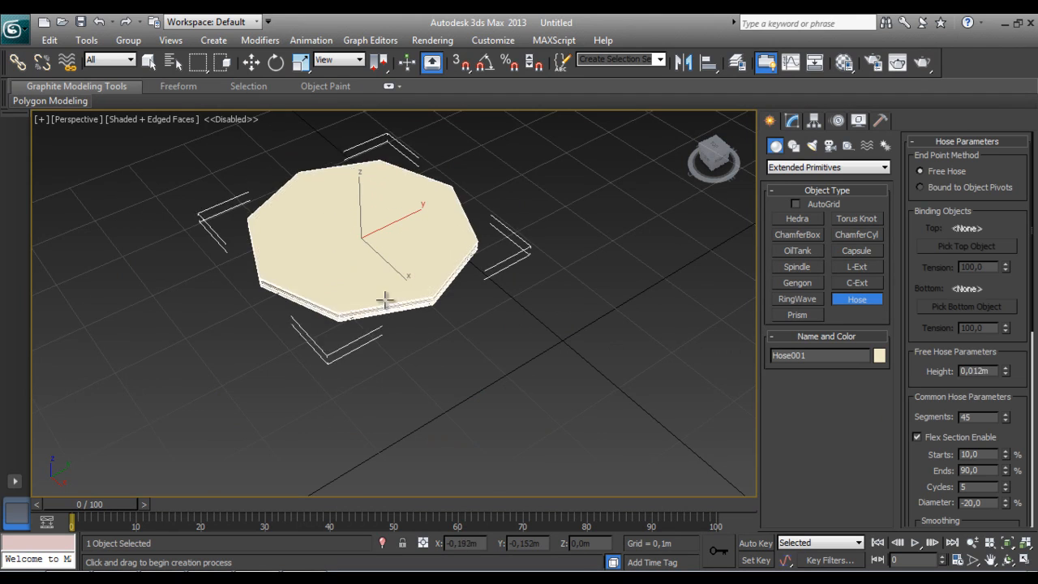
scroll(406, 255, "down", 5)
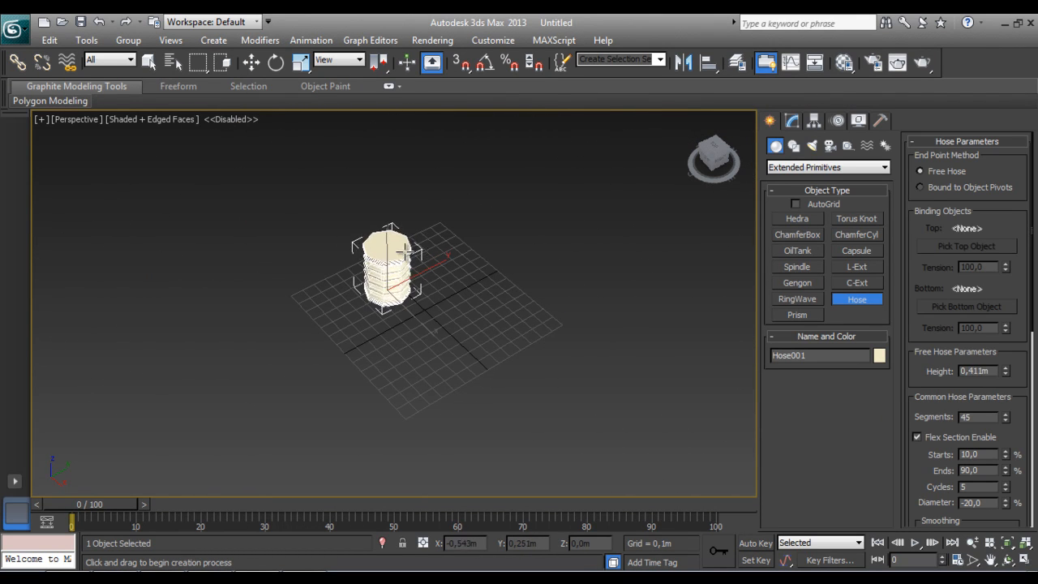
left_click(399, 139)
Set the hose's flex section to start at 27% and end at 81%, with 50 cycles
left_click(720, 154)
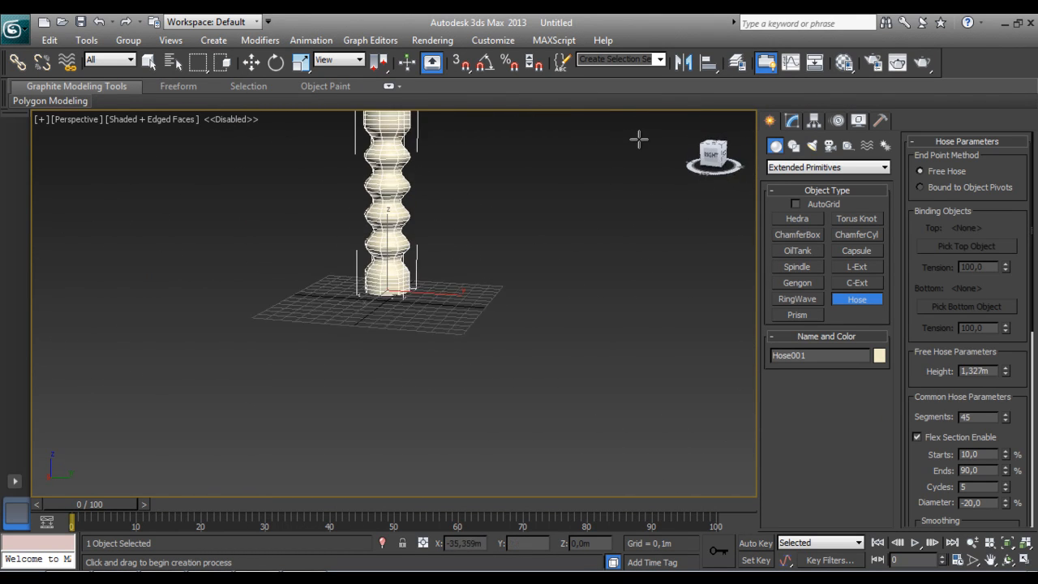
scroll(535, 431, "up", 6)
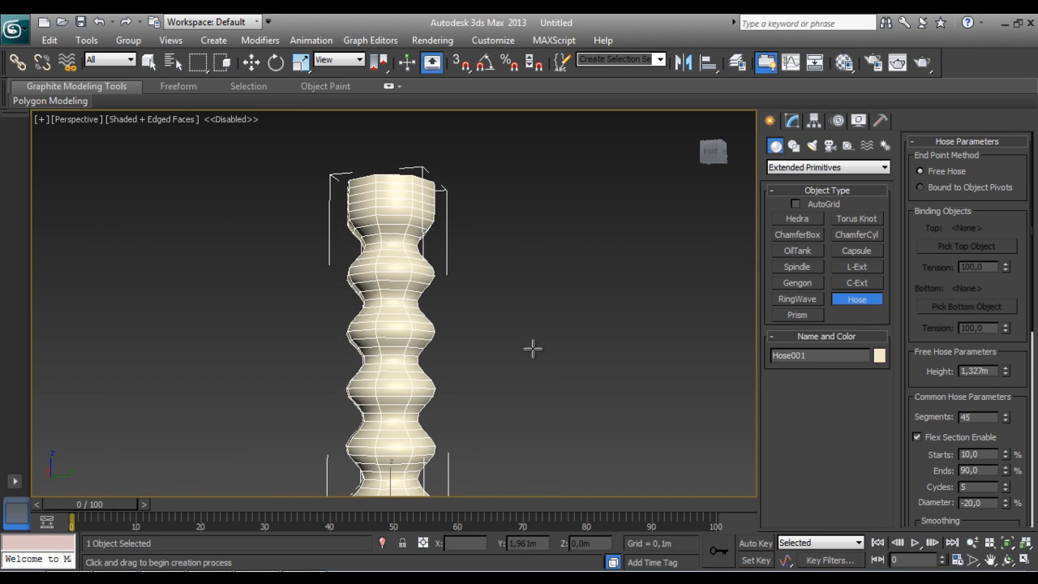
scroll(533, 348, "down", 2)
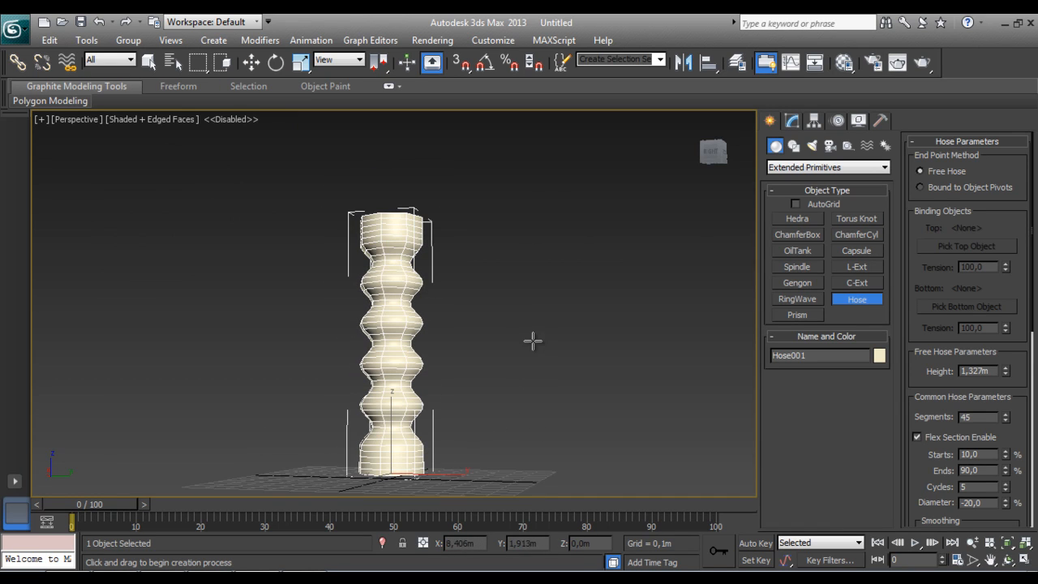
left_click(792, 122)
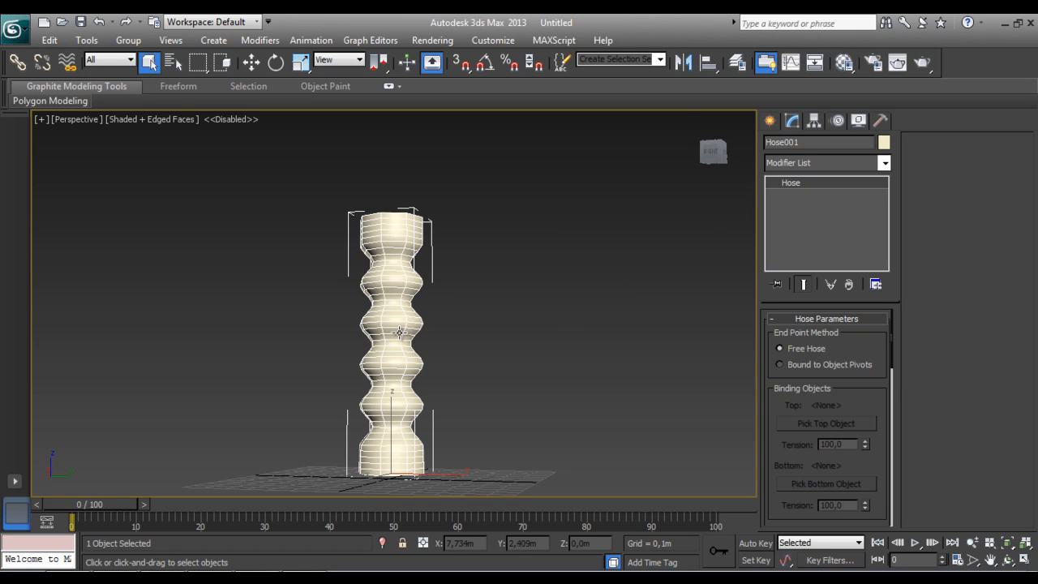
left_click_drag(892, 349, 873, 408)
left_click(867, 401)
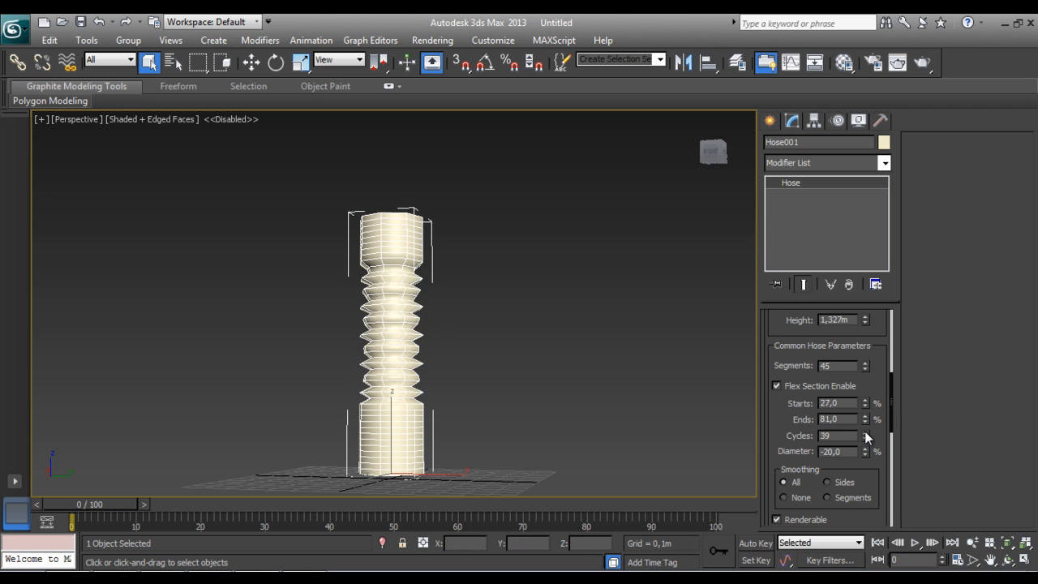
left_click_drag(864, 430, 866, 417)
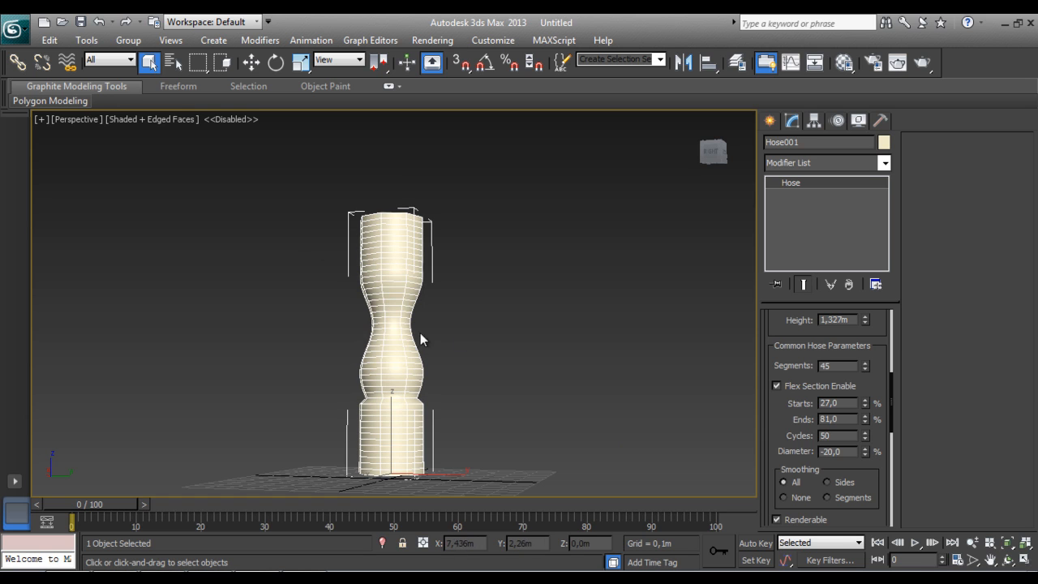
Set the hose's flex section diameter to 56% and its start to 26%
left_click_drag(714, 159, 579, 159)
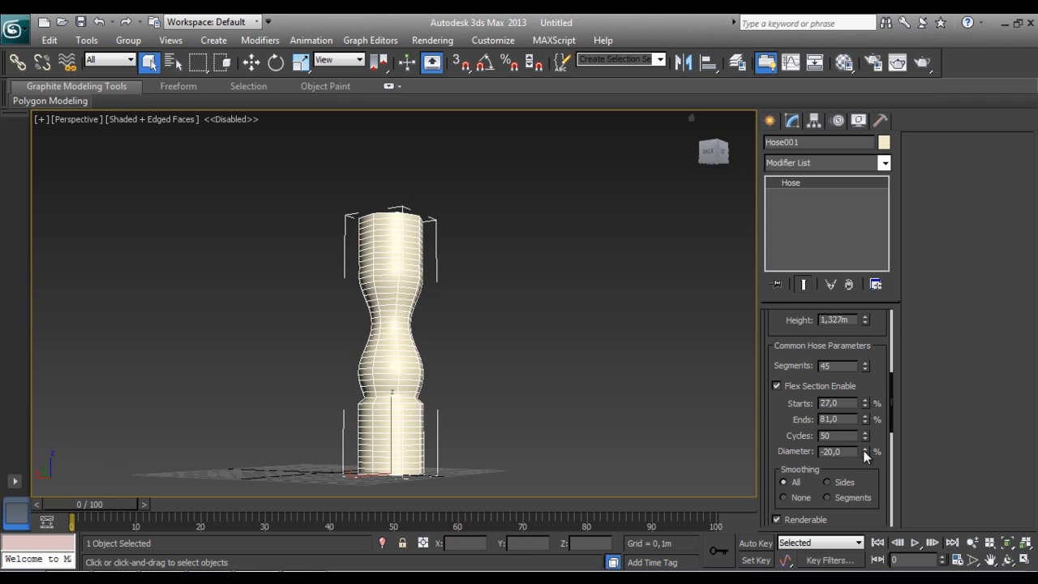
left_click_drag(865, 450, 918, 379)
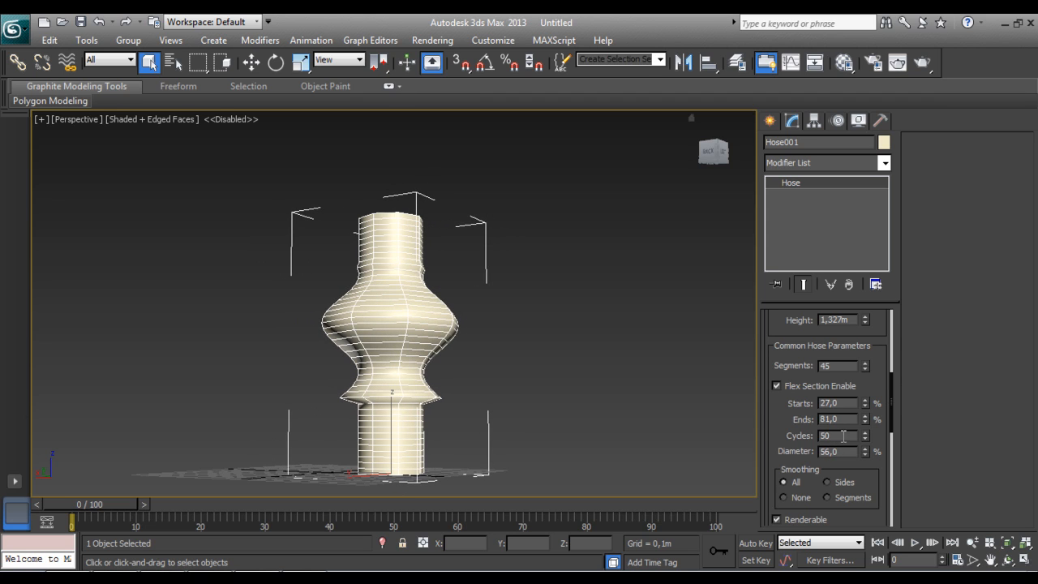
left_click_drag(866, 405, 873, 401)
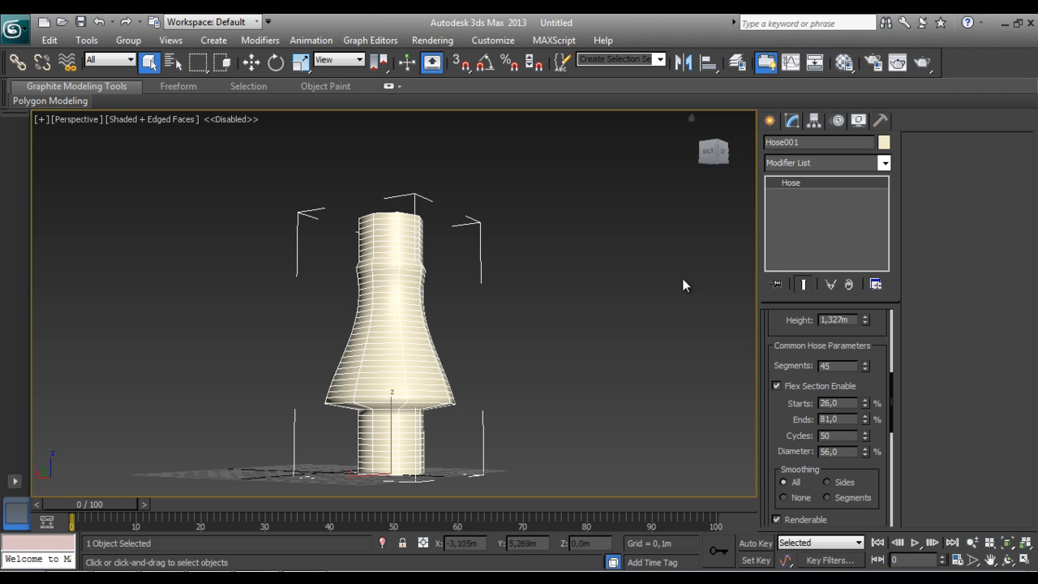
left_click_drag(711, 151, 597, 171)
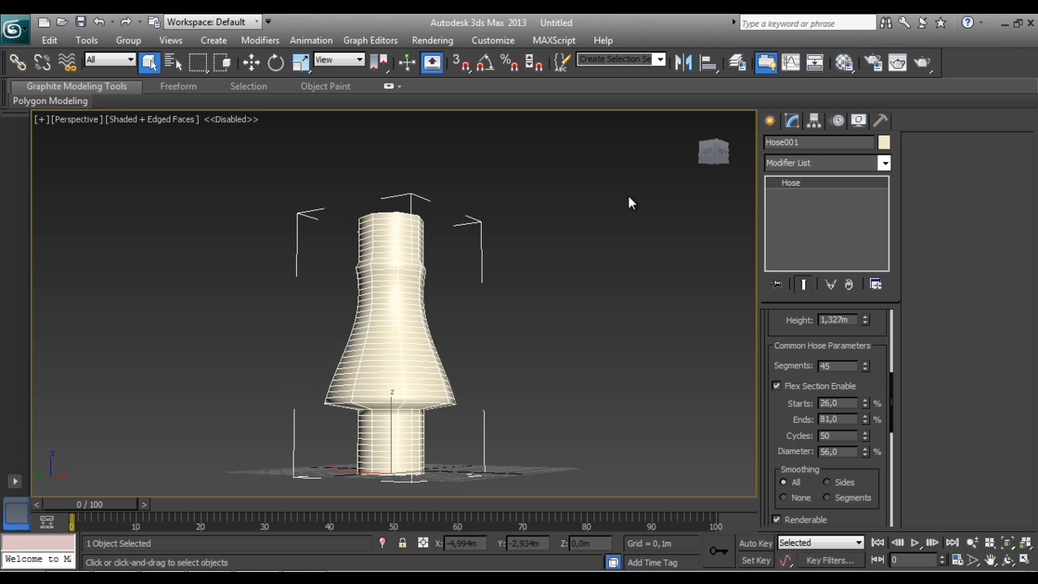
Delete the hose and create a Base/Apex prism with sides of about 1,476m, 5,245m and 6,238m and a height of about 0,82m
key("Delete")
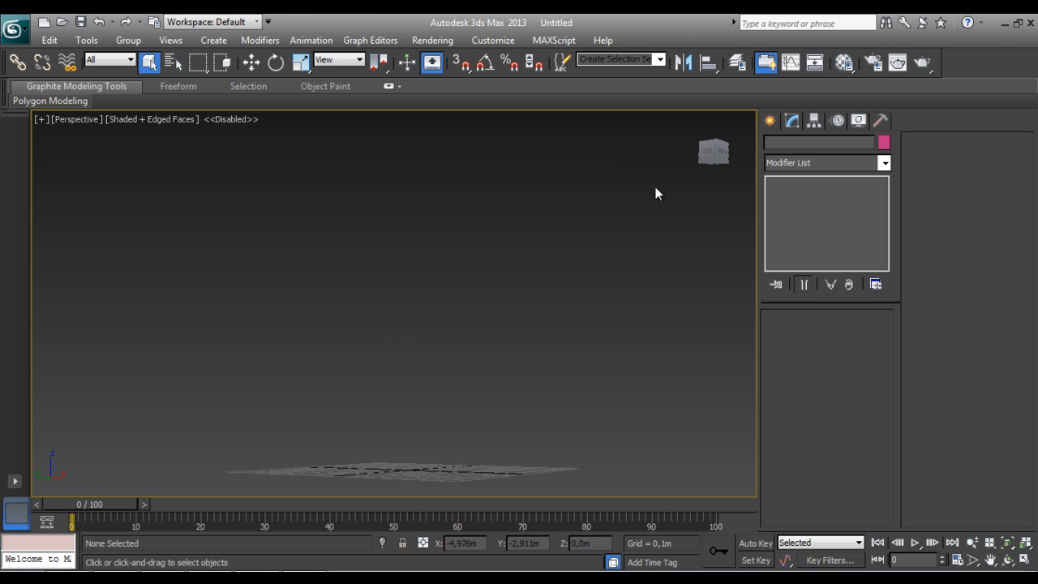
left_click(769, 121)
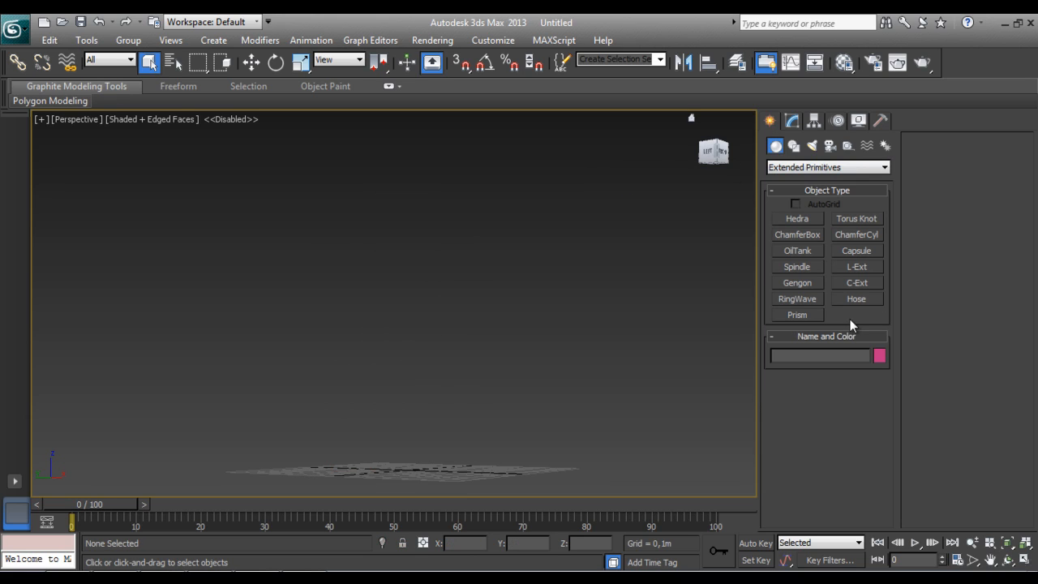
left_click(796, 315)
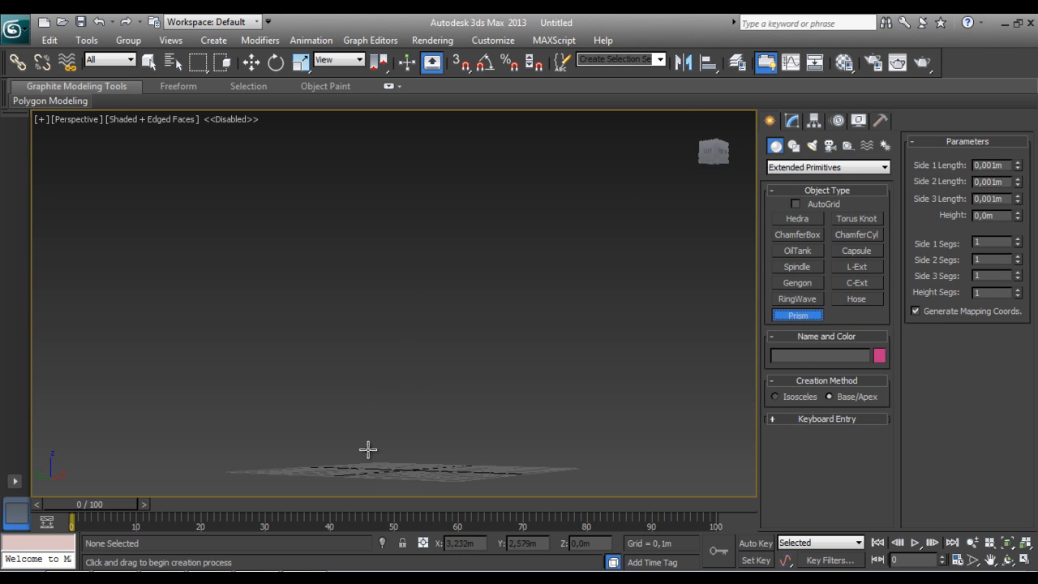
left_click_drag(369, 459, 412, 475)
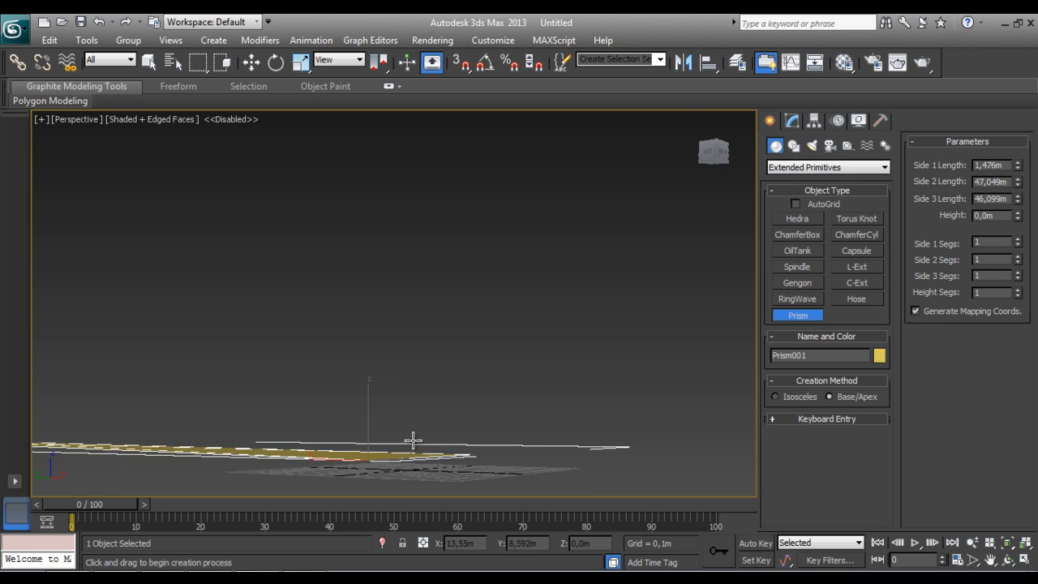
left_click(394, 424)
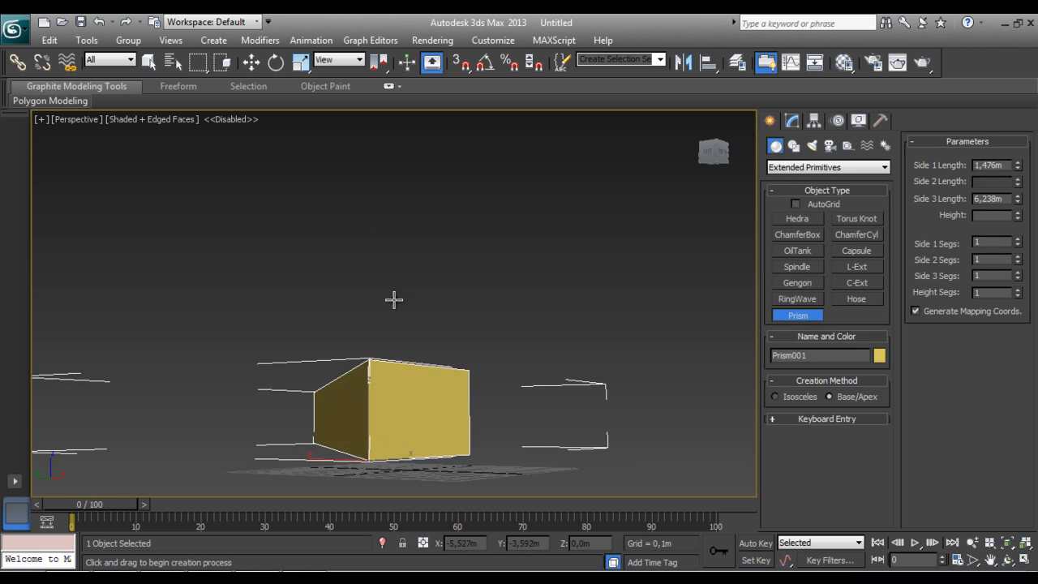
left_click(404, 278)
left_click_drag(719, 159, 692, 195)
scroll(632, 259, "down", 3)
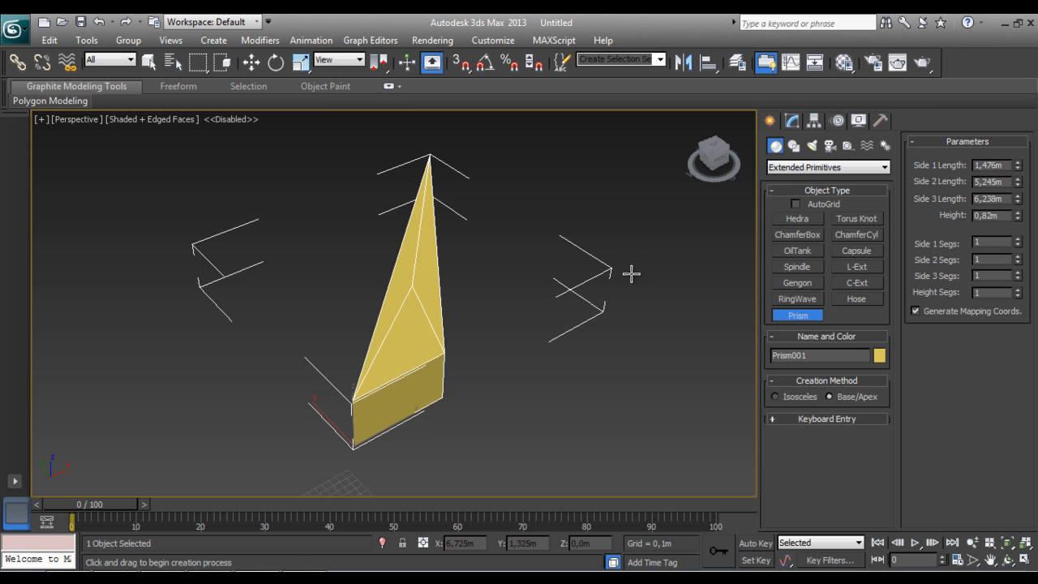
Set the prism's side 1 length to 3,75m, its side 2 length to 7,238m and its height to -1,189m
left_click(1017, 162)
left_click_drag(1020, 168, 1025, 47)
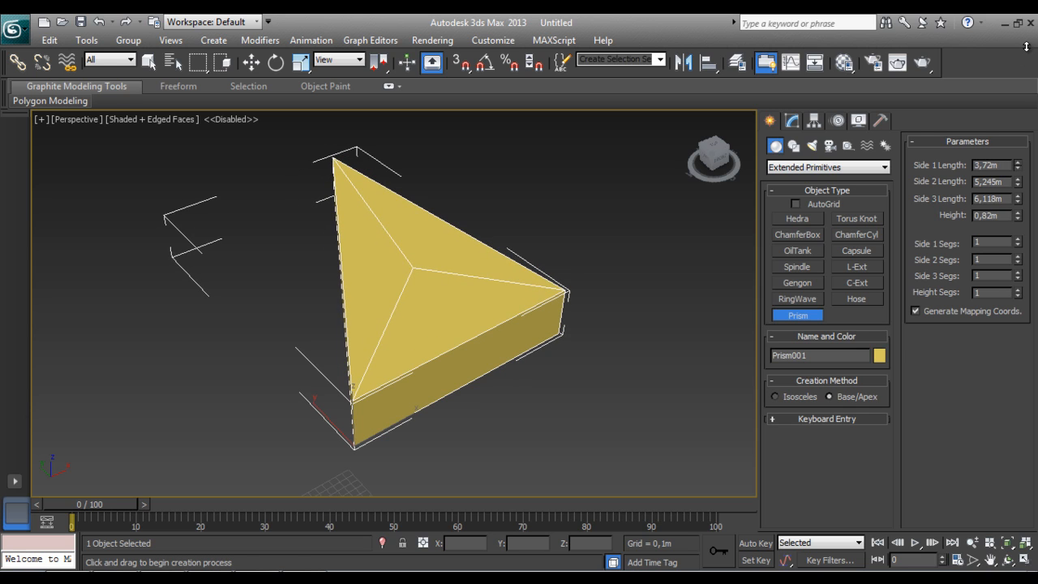
left_click(713, 146)
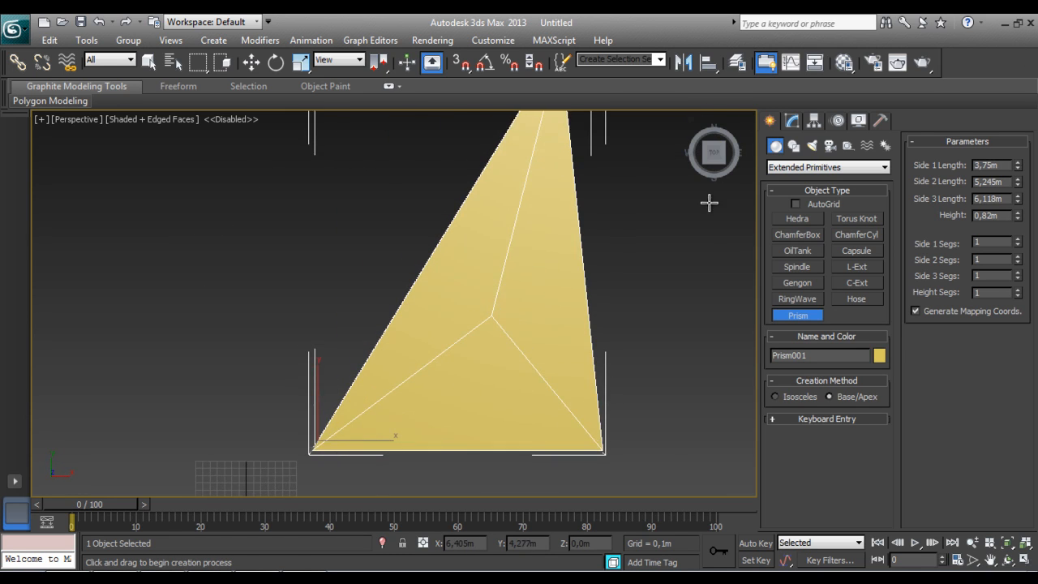
left_click_drag(1018, 181, 973, 412)
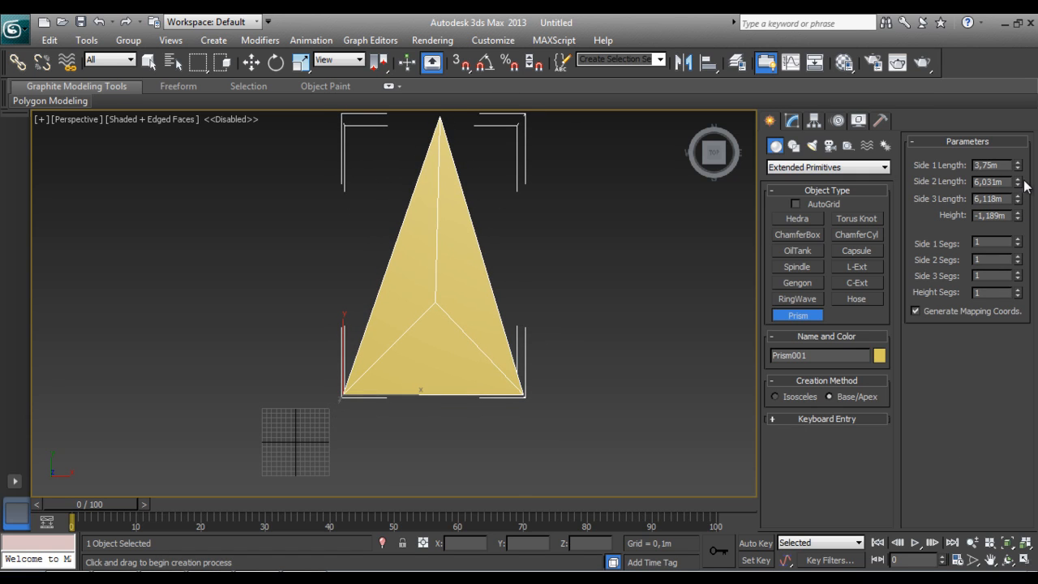
left_click_drag(1017, 182, 1007, 163)
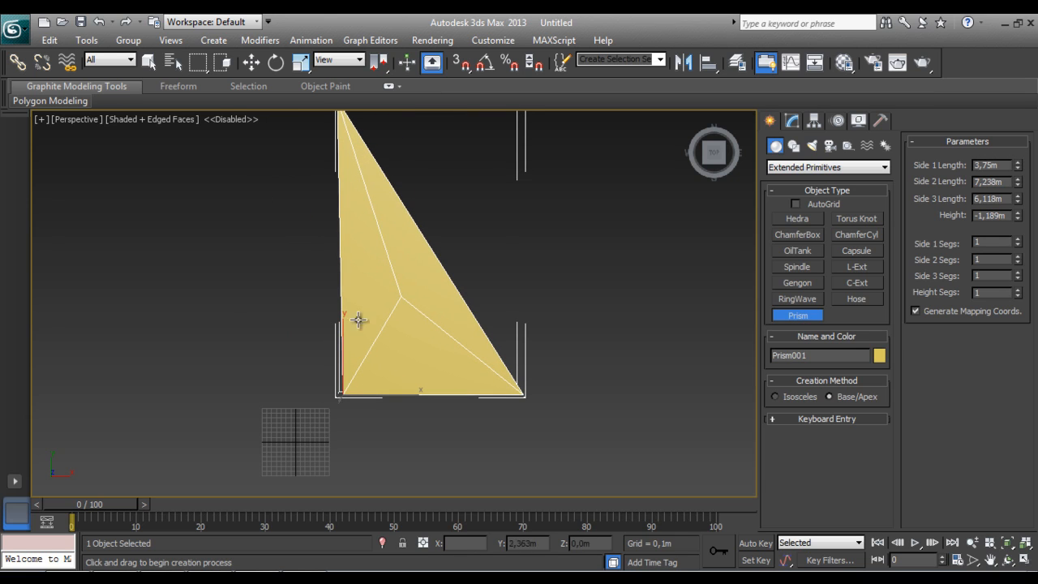
left_click_drag(715, 147, 704, 111)
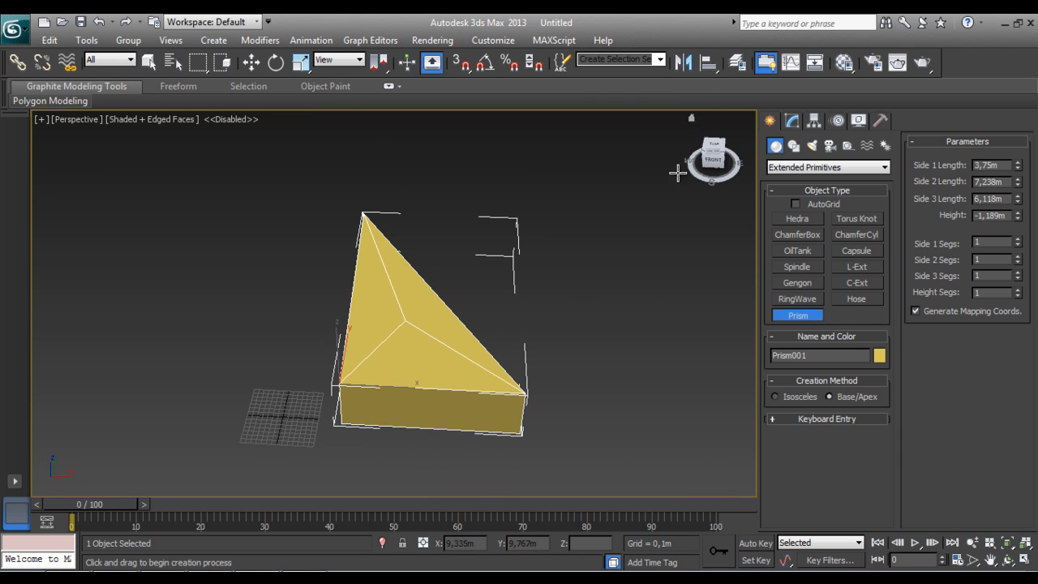
Delete the prism and switch the geometry creation category to Standard Primitives
key("Delete")
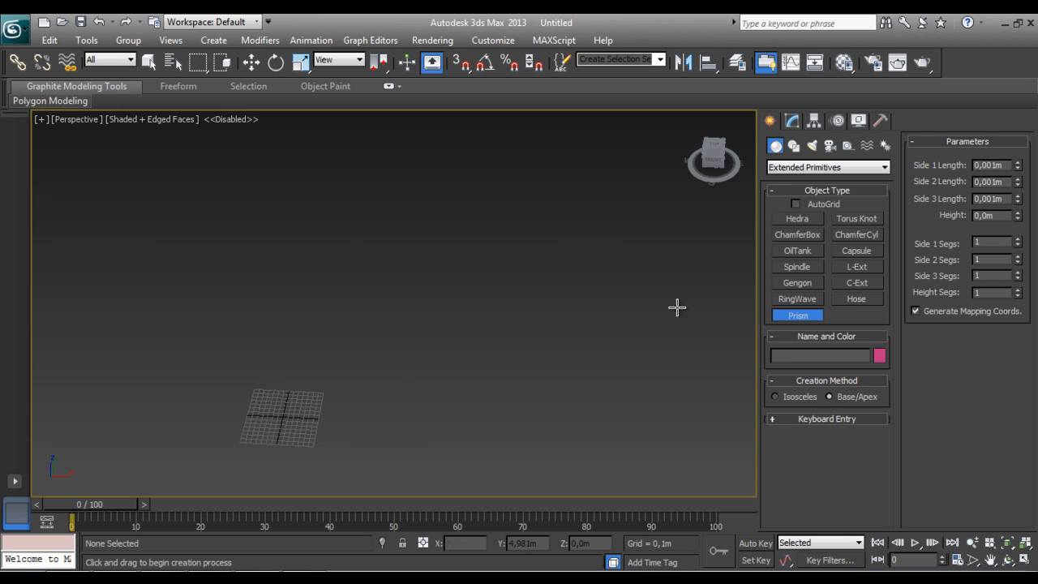
left_click(788, 167)
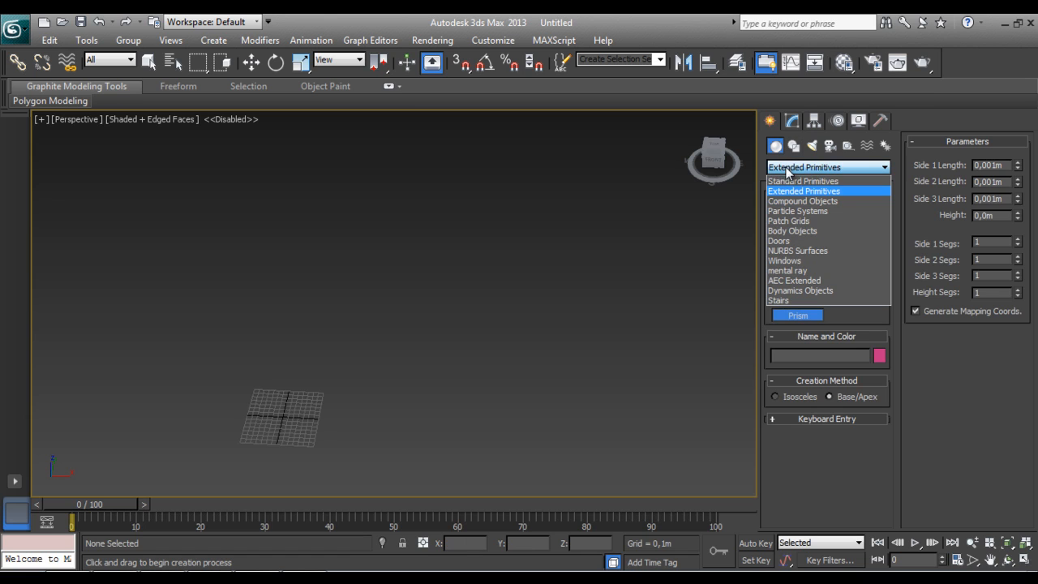
left_click(791, 179)
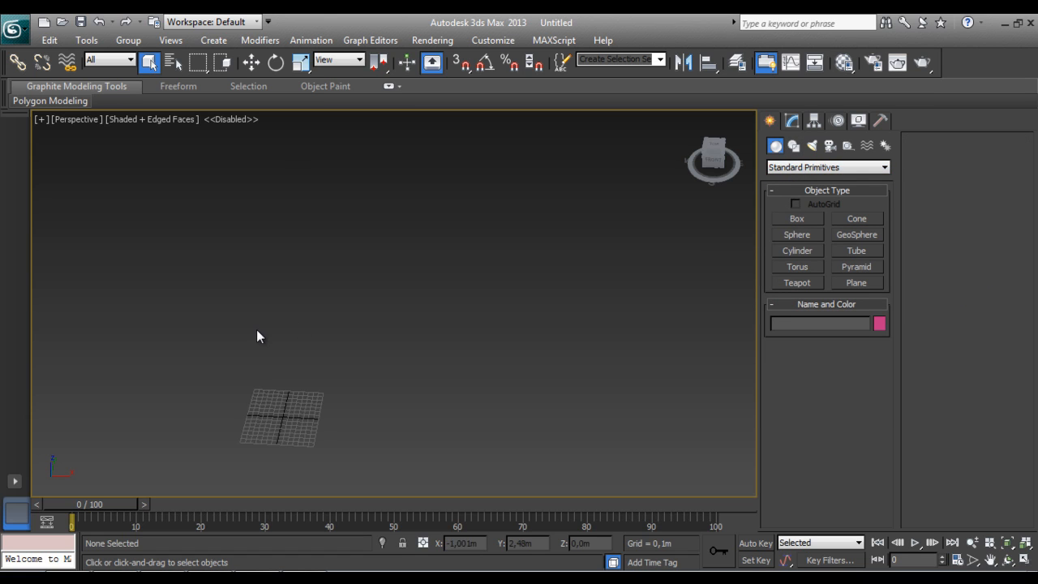
middle_click_drag(302, 300, 105, 475)
scroll(394, 235, "up", 5)
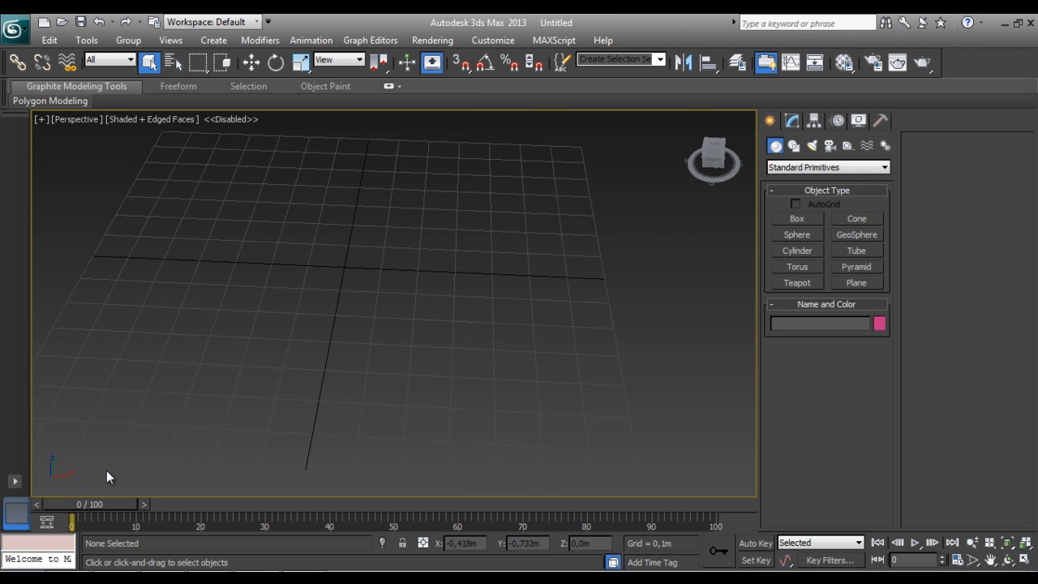